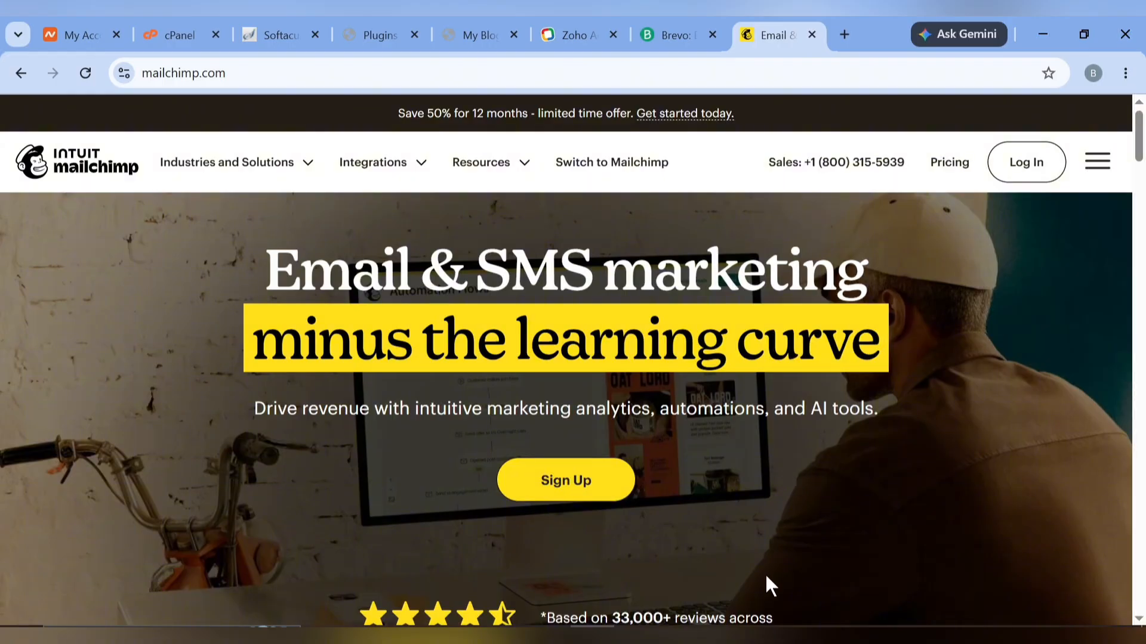
# Scroll through the Mailchimp homepage's ratings and recommended features, then switch to the Brevo tab
pyautogui.scroll(-6, 766, 577)
pyautogui.scroll(-2, 765, 575)
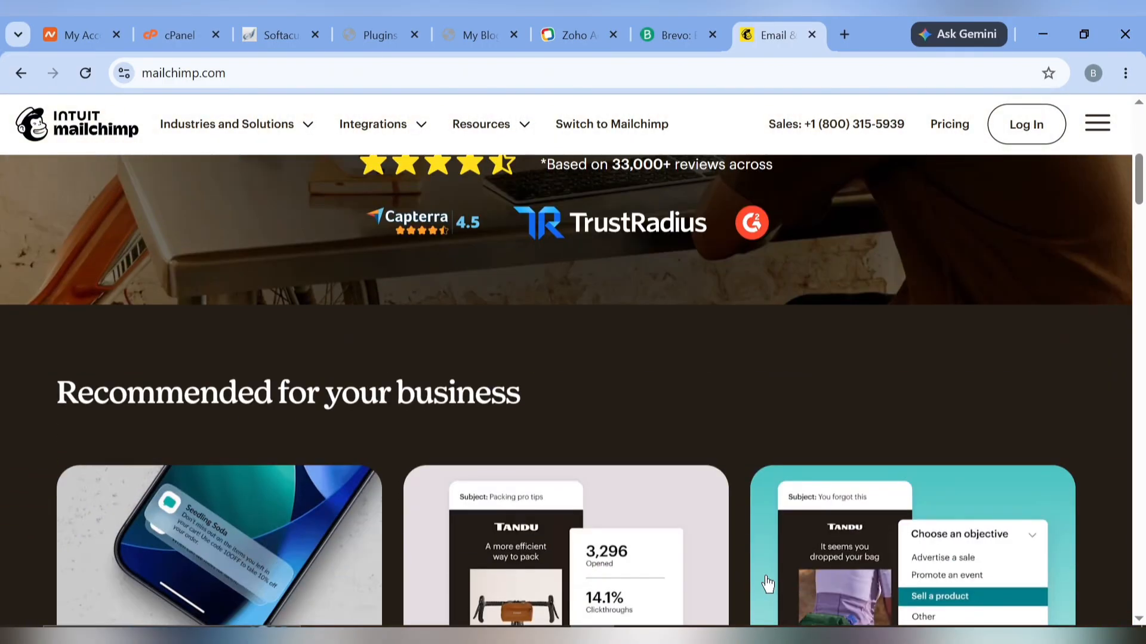
pyautogui.click(671, 27)
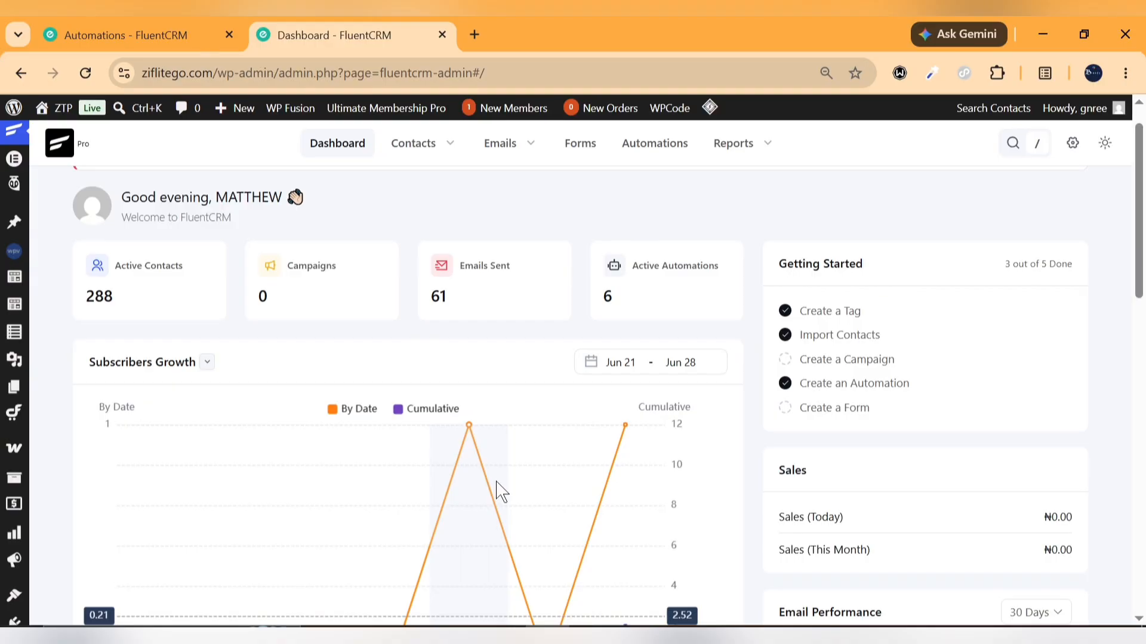
# Review FluentCRM's dashboard stats and glance at the Automations page before returning to the dashboard
pyautogui.scroll(-10, 496, 491)
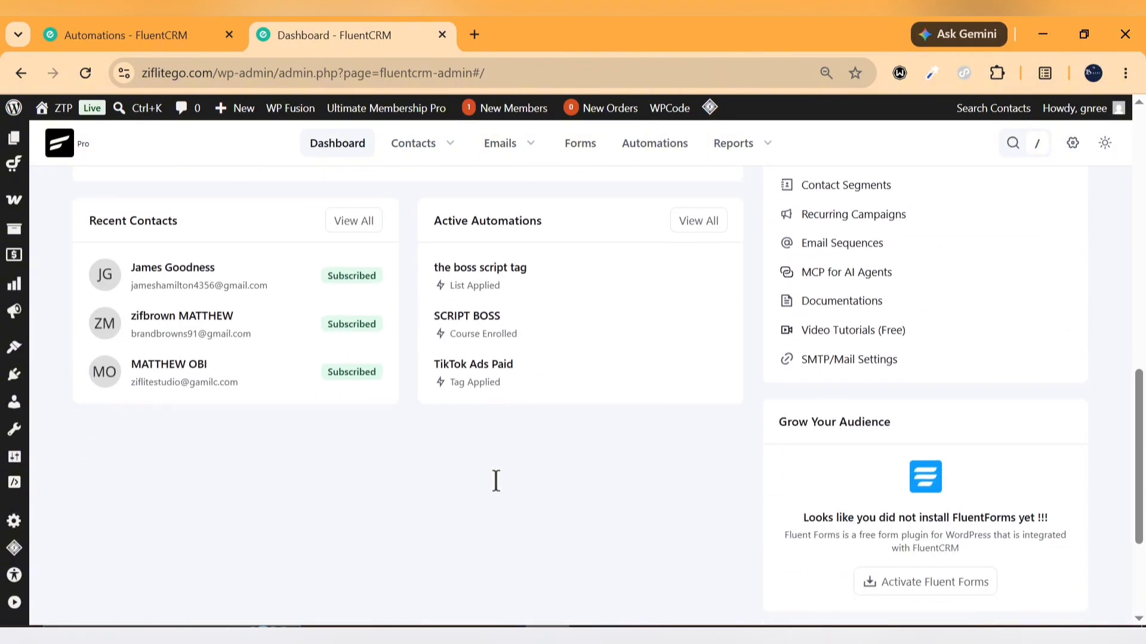
pyautogui.scroll(-2, 500, 492)
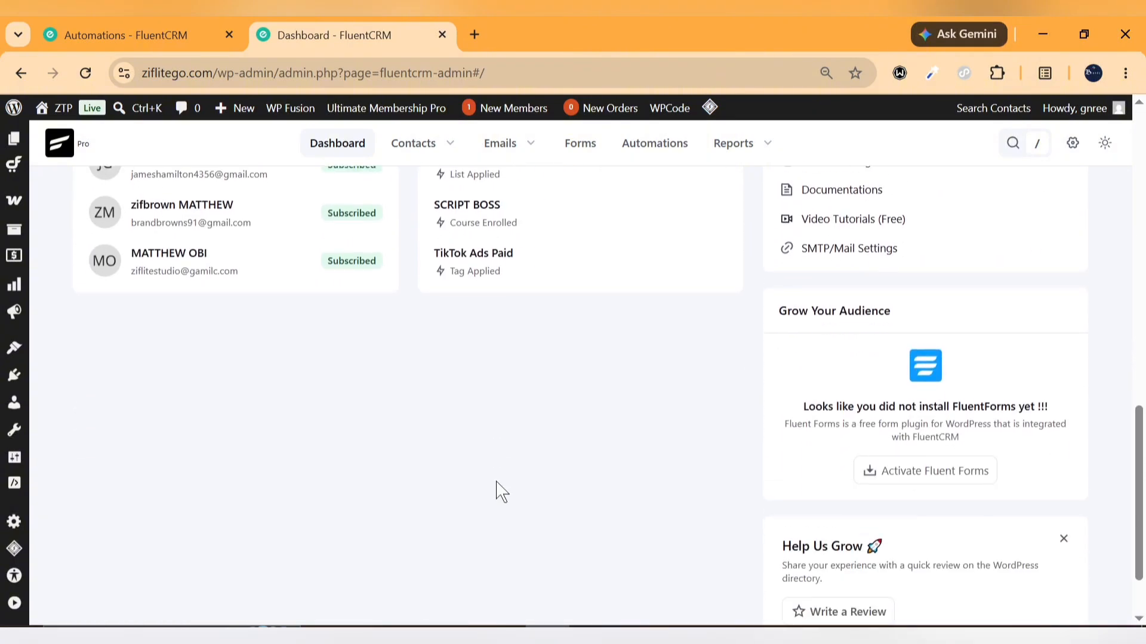
pyautogui.scroll(7, 496, 485)
pyautogui.scroll(6, 496, 490)
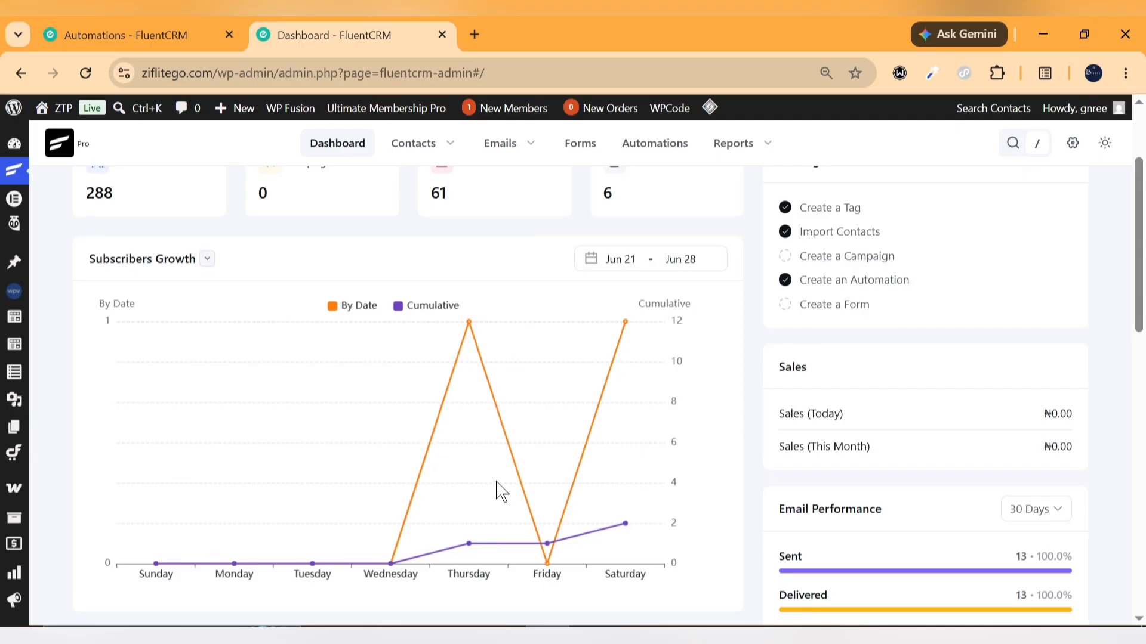
pyautogui.click(154, 17)
pyautogui.click(335, 17)
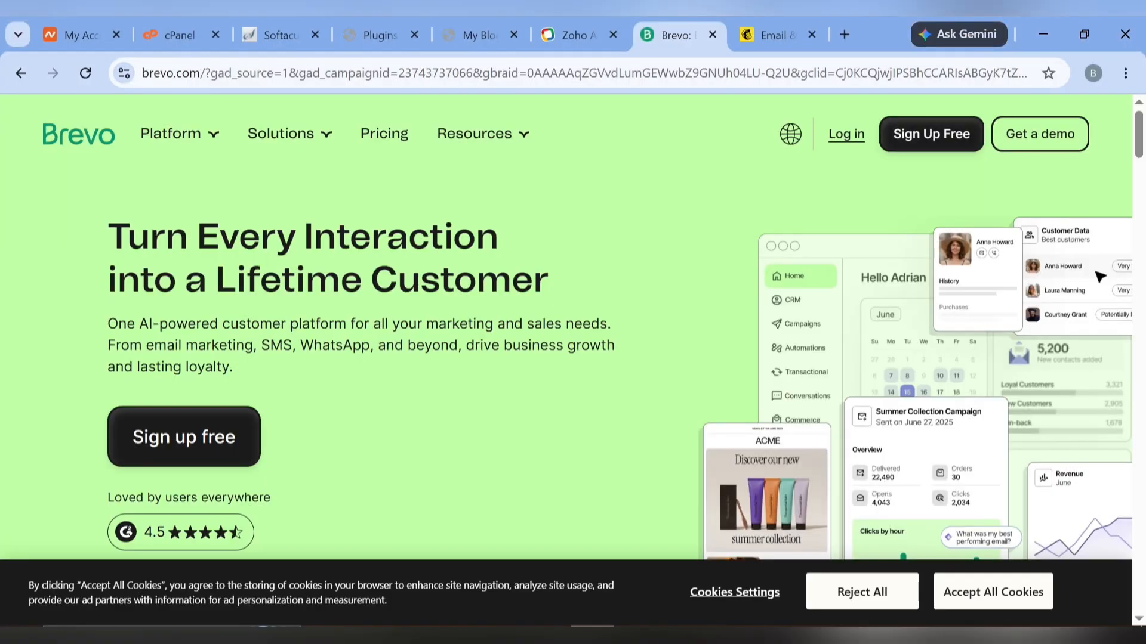
# Look over the Zoho, Mailchimp and Brevo tabs, then close the Brevo and Mailchimp pages
pyautogui.click(583, 17)
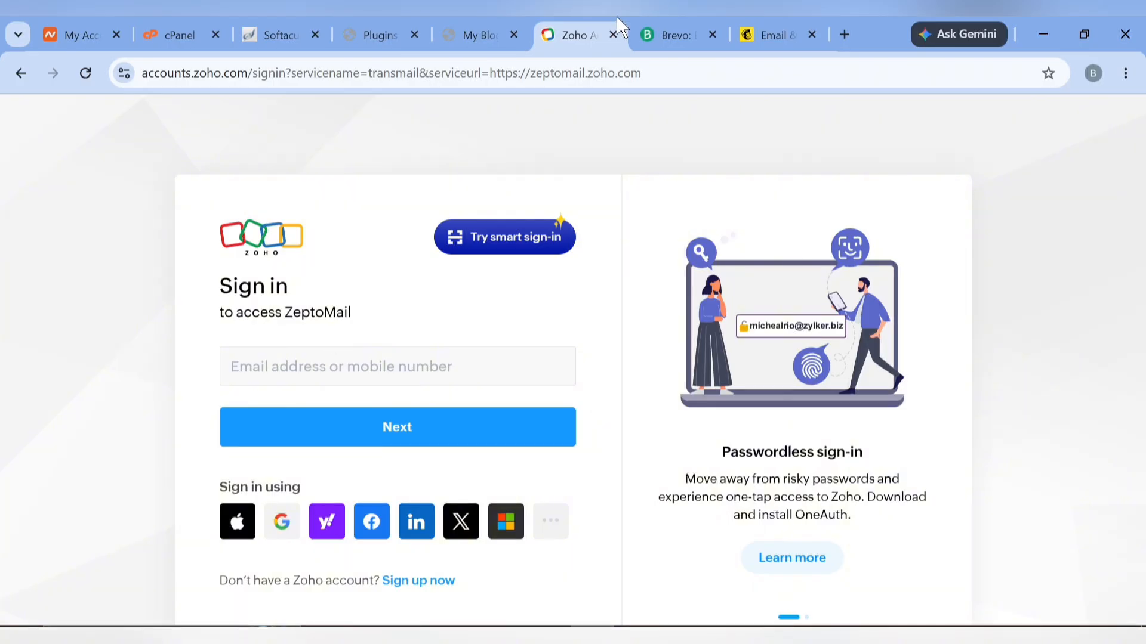
pyautogui.click(820, 21)
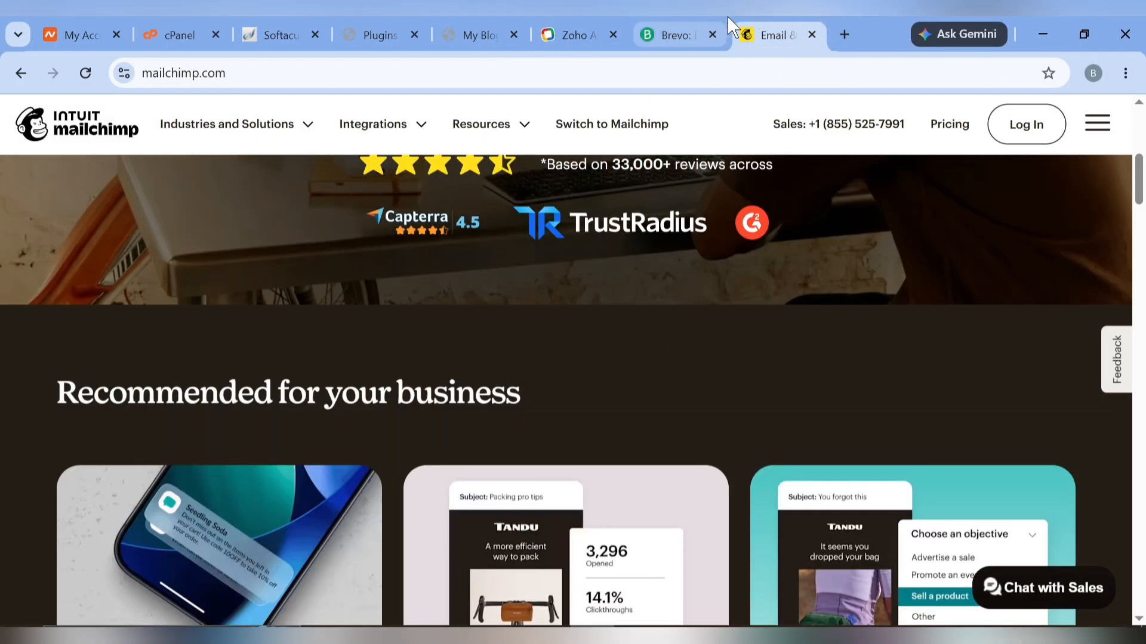
pyautogui.scroll(8, 568, 442)
pyautogui.click(683, 27)
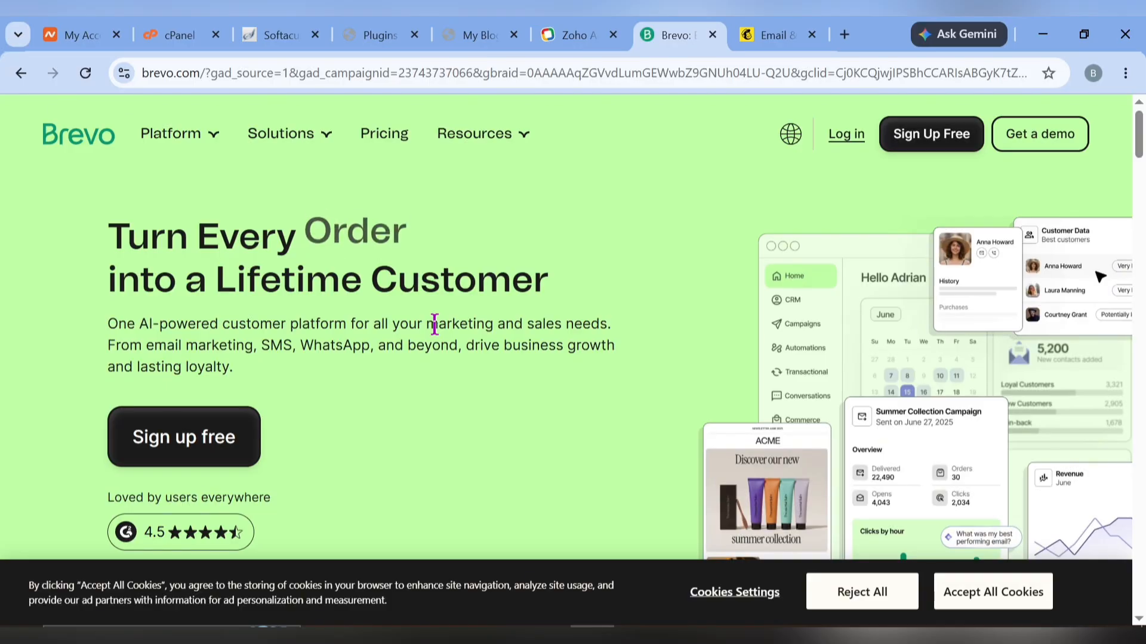
pyautogui.click(713, 35)
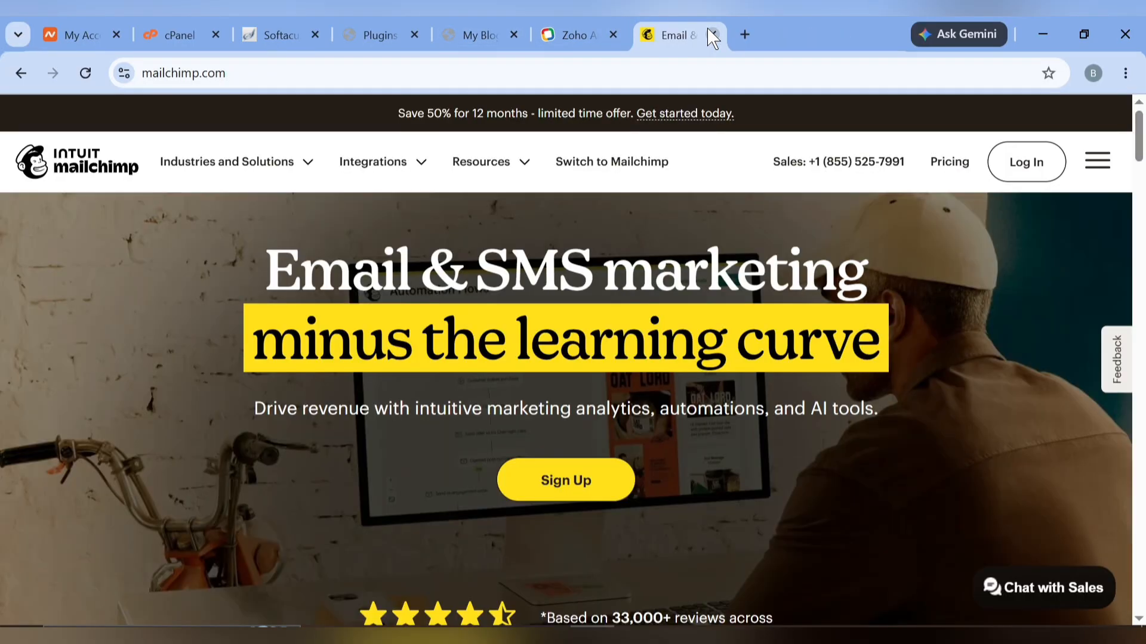
pyautogui.click(709, 35)
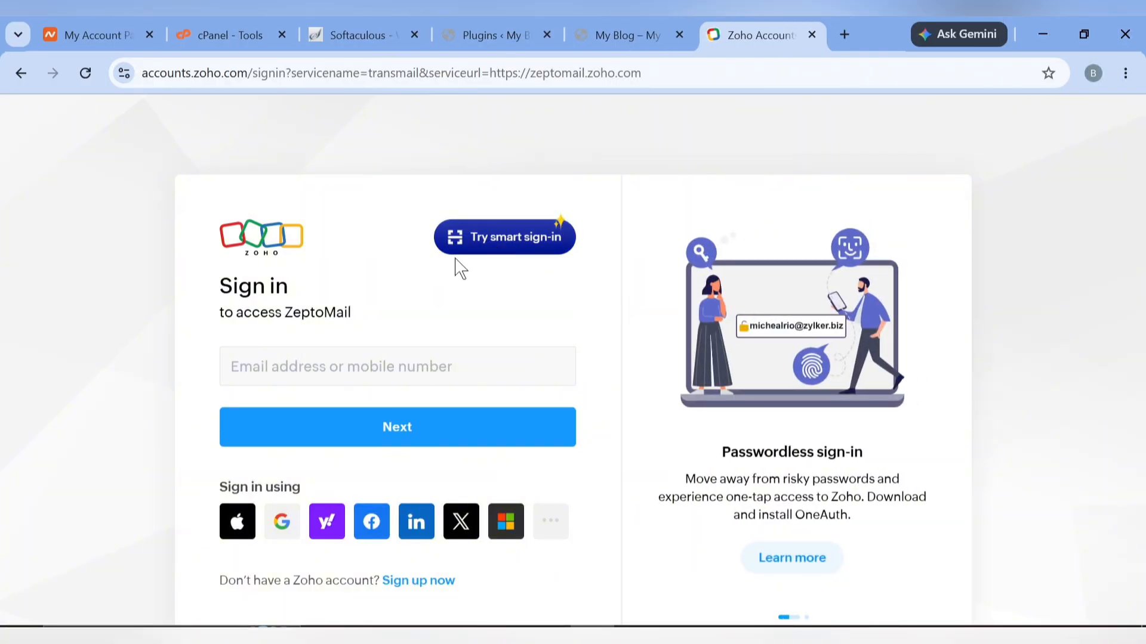
# Create a Zoho account by signing up with Google and accepting the terms of service
pyautogui.click(285, 521)
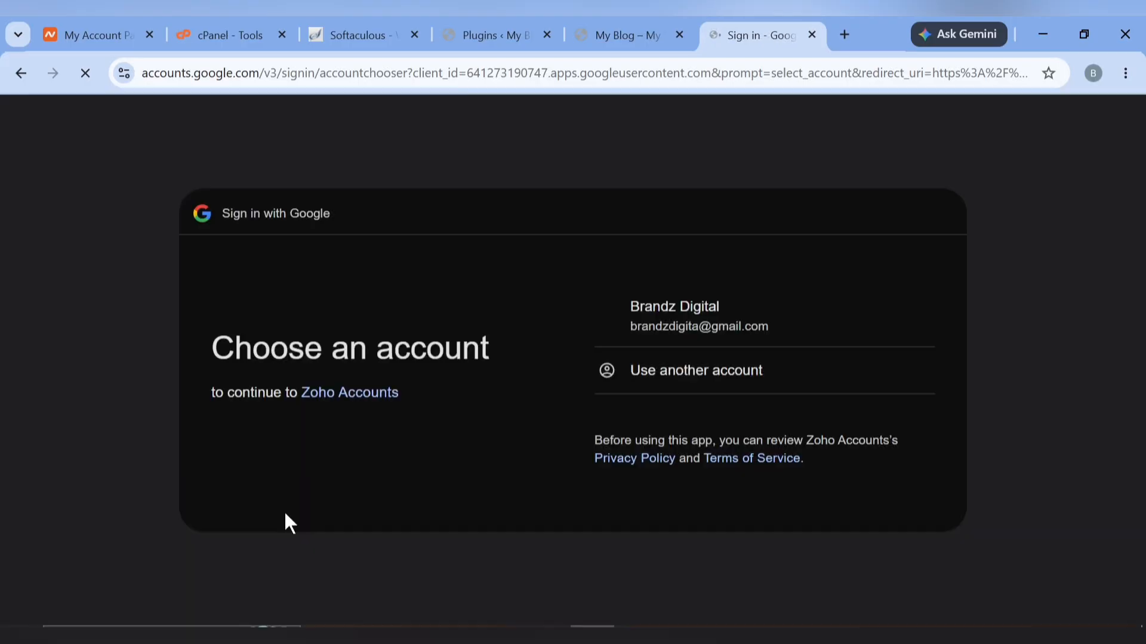
pyautogui.click(844, 476)
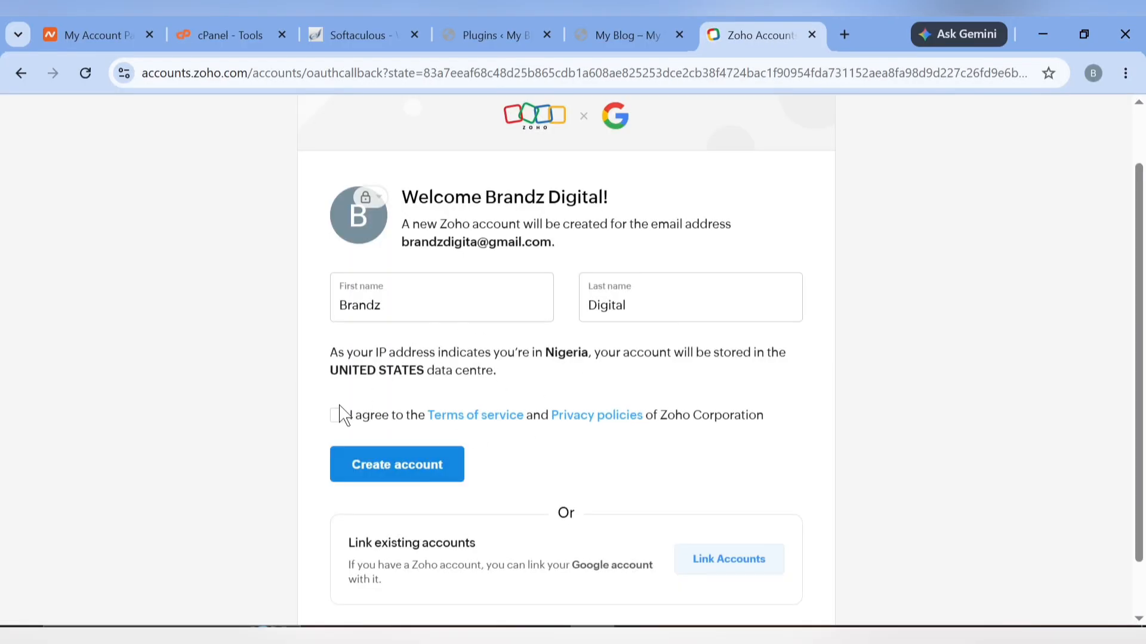
pyautogui.click(336, 416)
pyautogui.click(406, 460)
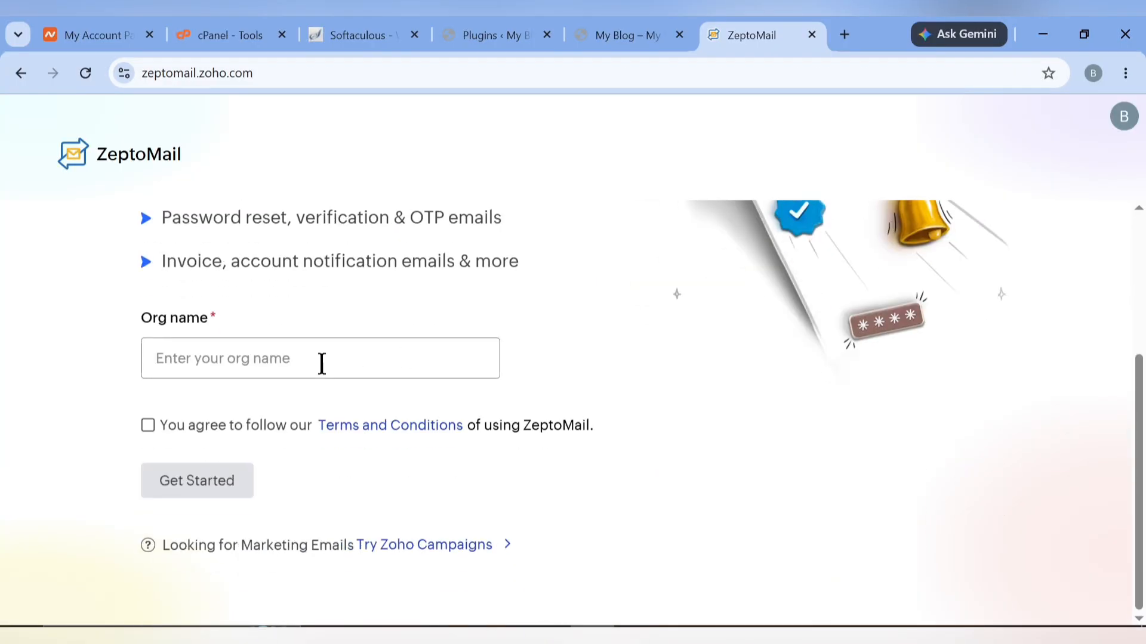
# Name the ZeptoMail organisation 'Ziflitego', agree to the terms and get started
pyautogui.click(322, 363)
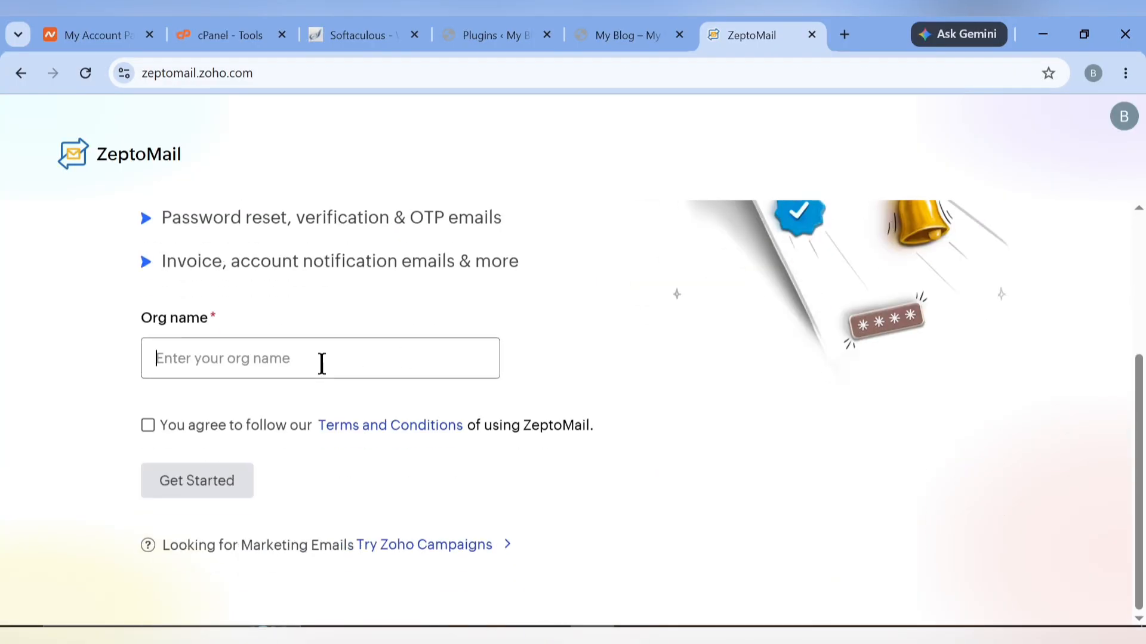
pyautogui.write('Ziflite')
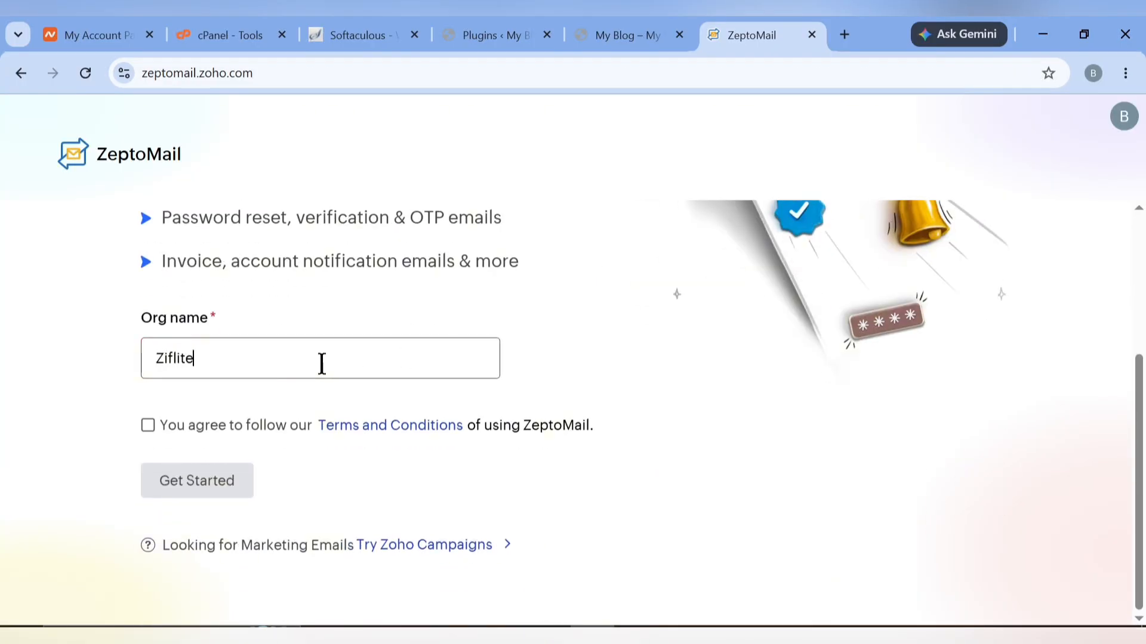
pyautogui.write('go')
pyautogui.click(149, 440)
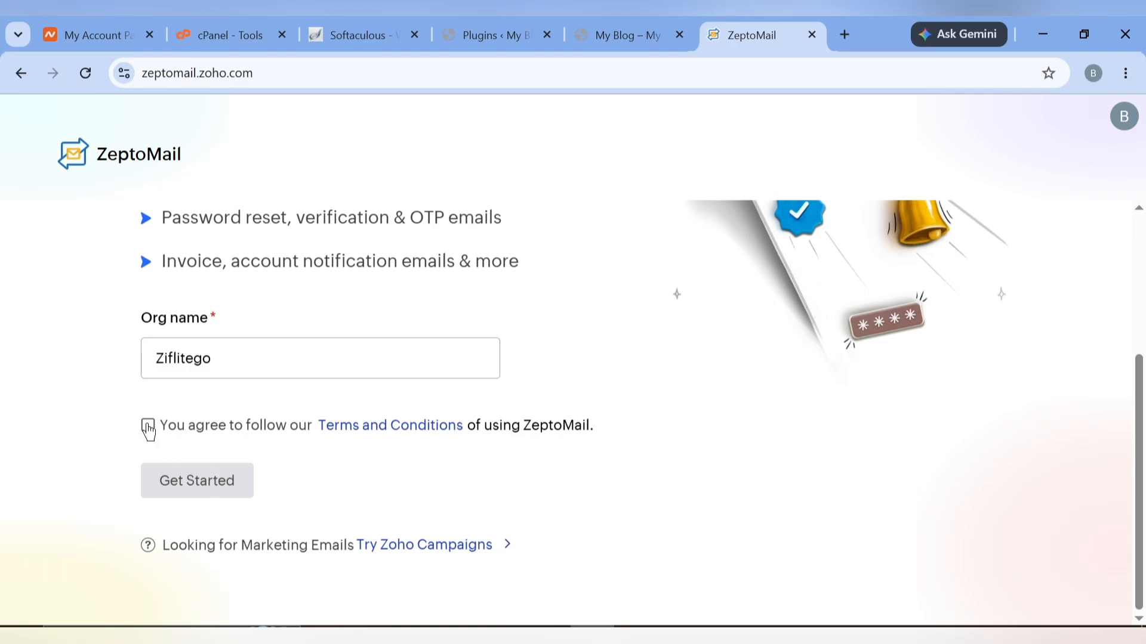
pyautogui.click(148, 425)
pyautogui.click(208, 494)
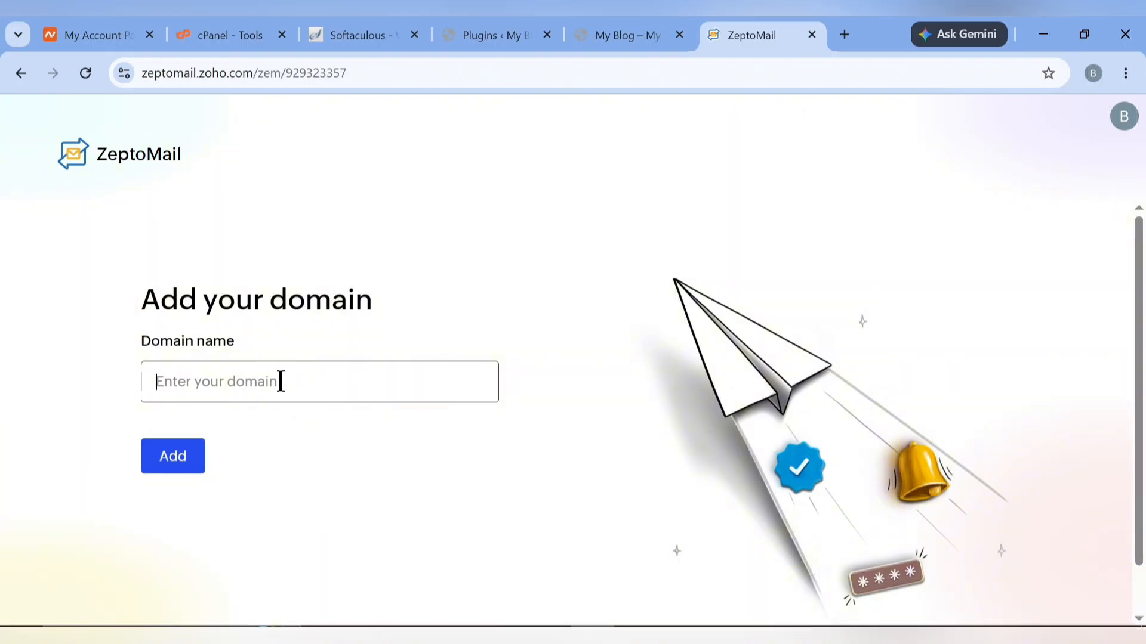
# Paste akux.store from Namecheap as the ZeptoMail sending domain and submit it
pyautogui.click(105, 16)
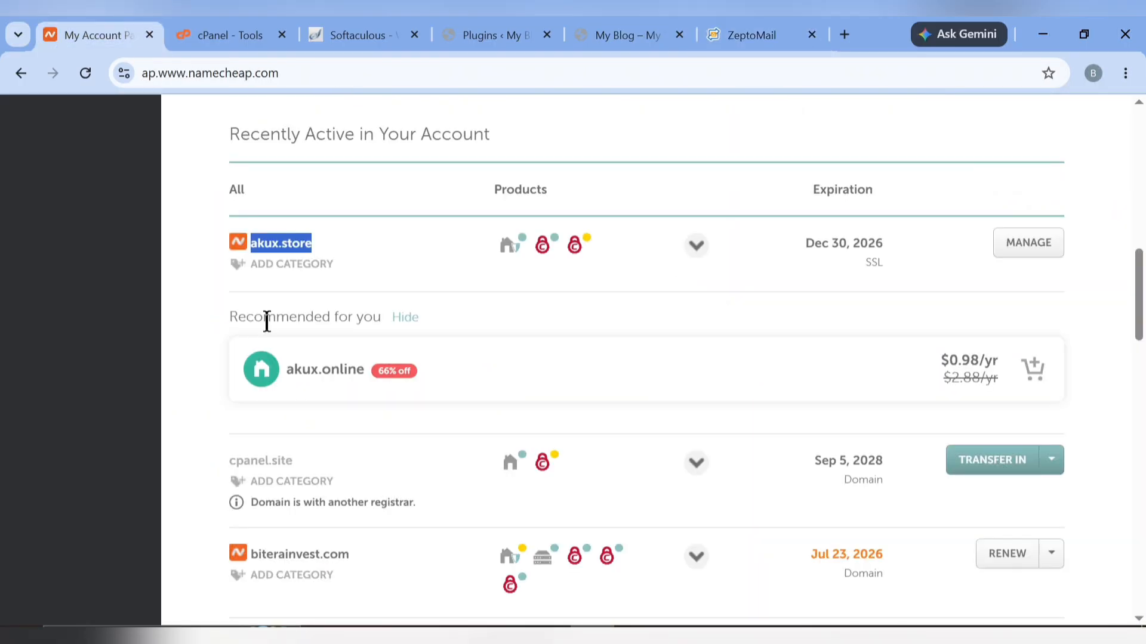
pyautogui.click(793, 16)
pyautogui.write('akux.store')
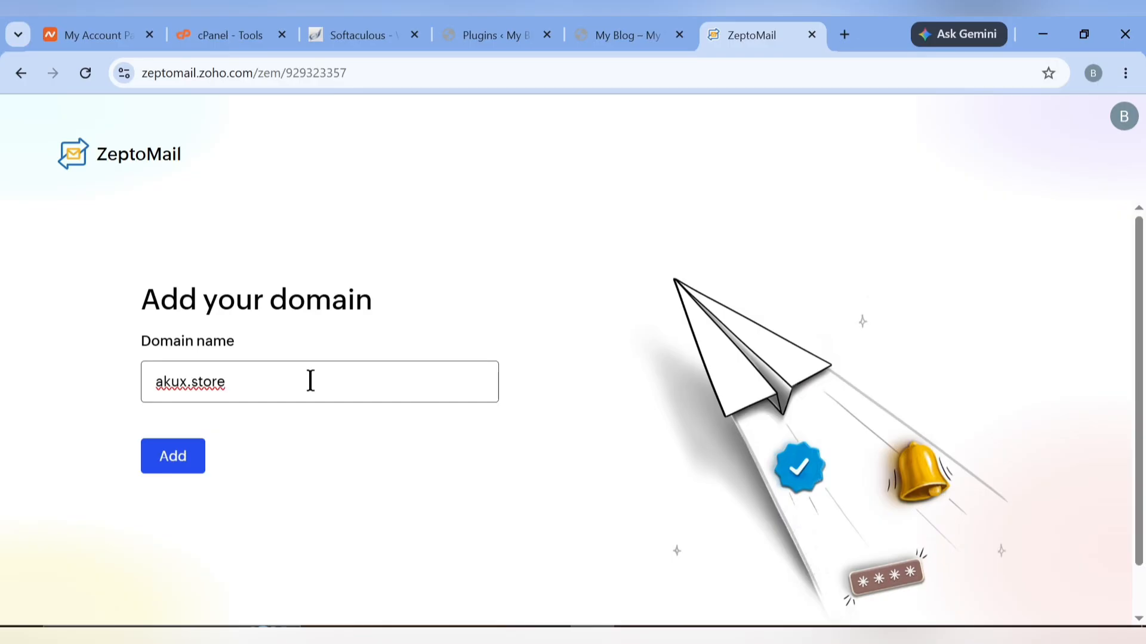
pyautogui.click(179, 466)
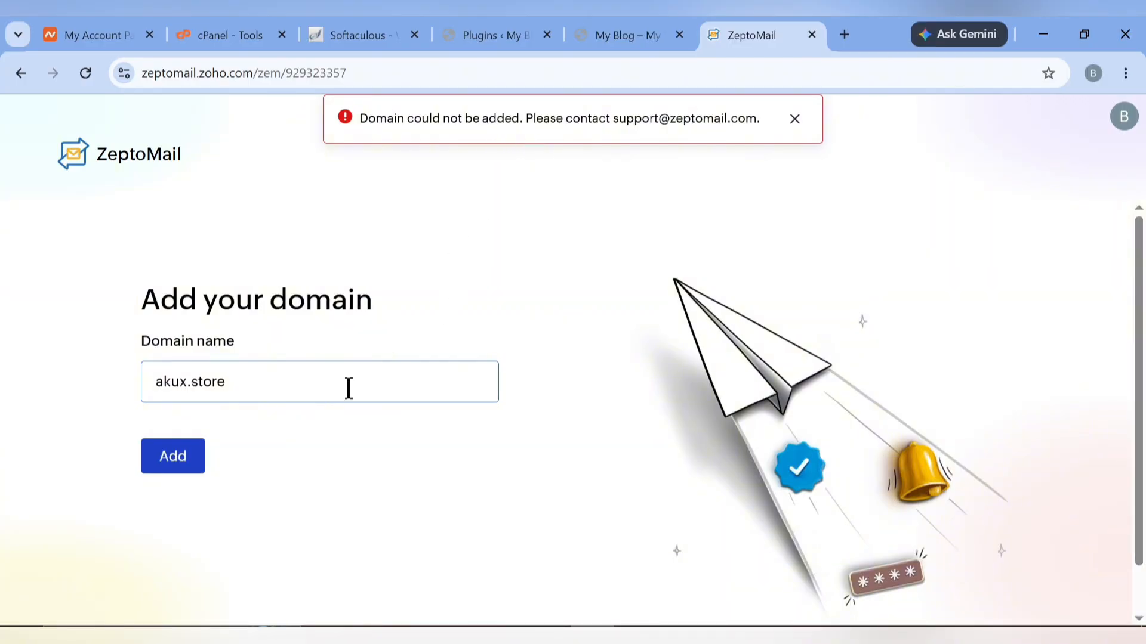
# Change the rejected domain to akux.com, submit it, and reload the stalled domains page
pyautogui.click(254, 383)
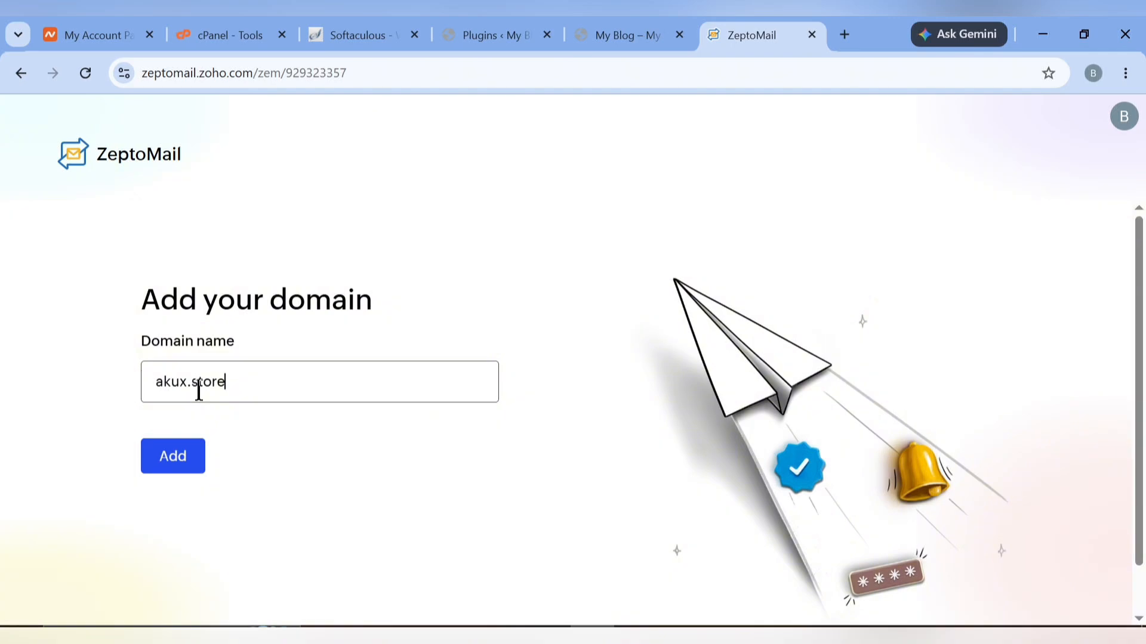
pyautogui.press('BackSpace')
pyautogui.press('BackSpace')
pyautogui.press('BackSpace')
pyautogui.press('BackSpace')
pyautogui.press('BackSpace')
pyautogui.write('com')
pyautogui.click(169, 468)
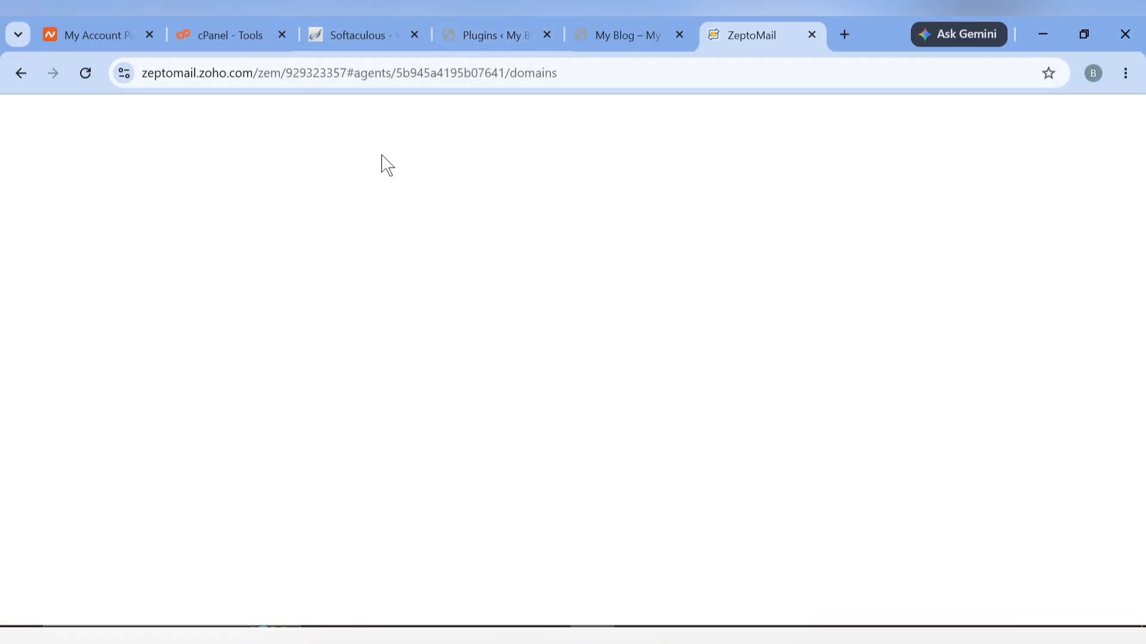
pyautogui.click(85, 72)
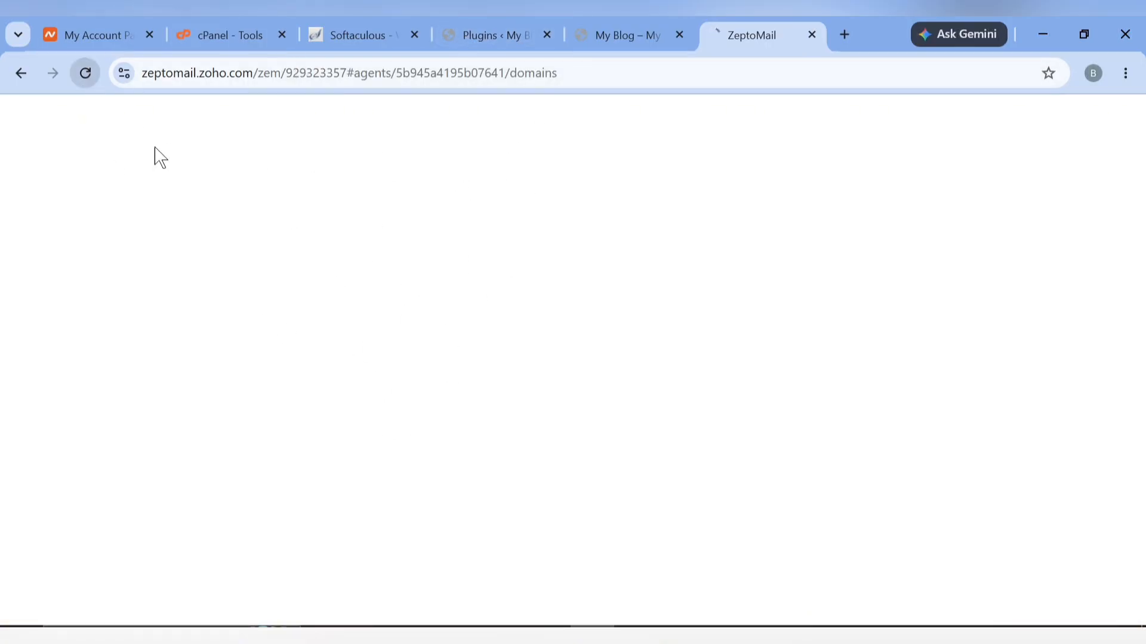
# Reload the WordPress installed plugins list and check the blog's front page
pyautogui.click(499, 19)
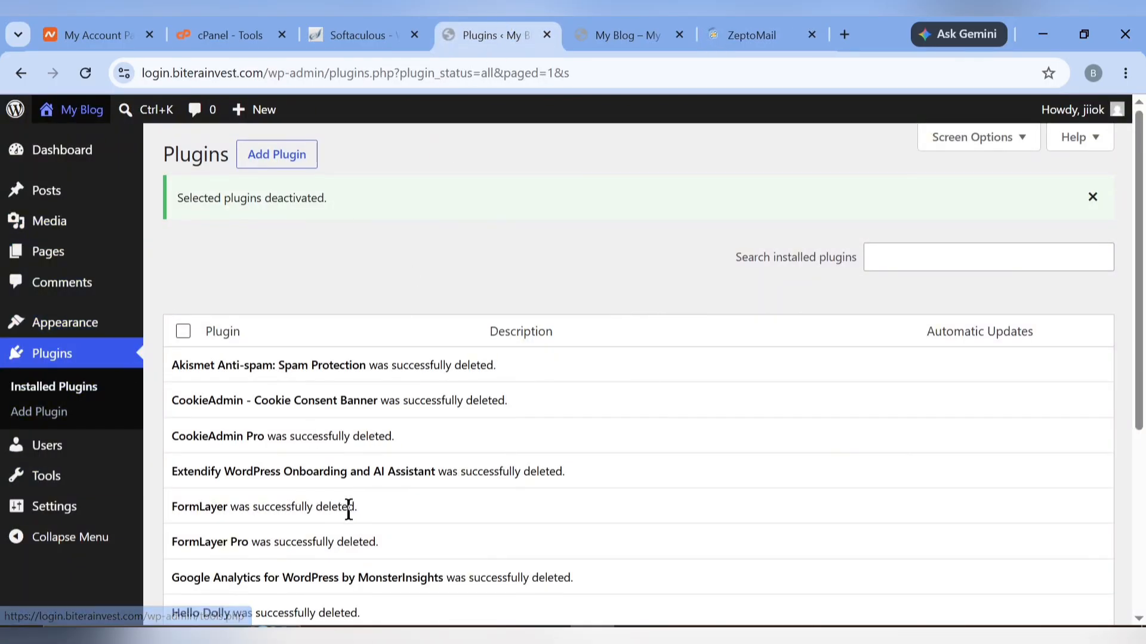
pyautogui.scroll(-5, 349, 510)
pyautogui.scroll(5, 348, 507)
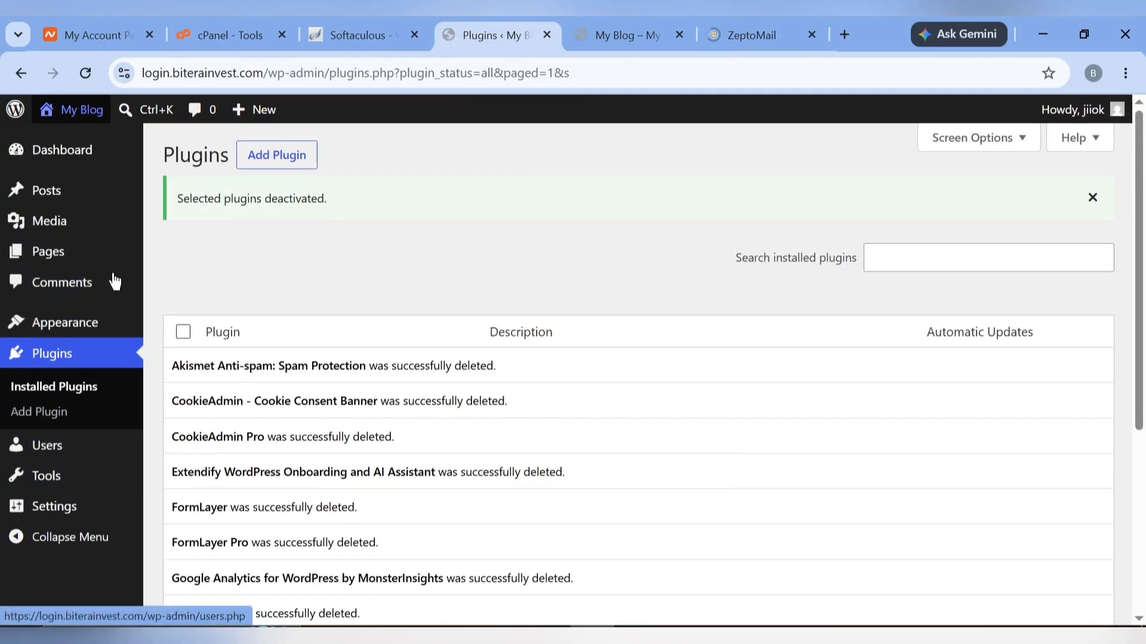
pyautogui.click(57, 354)
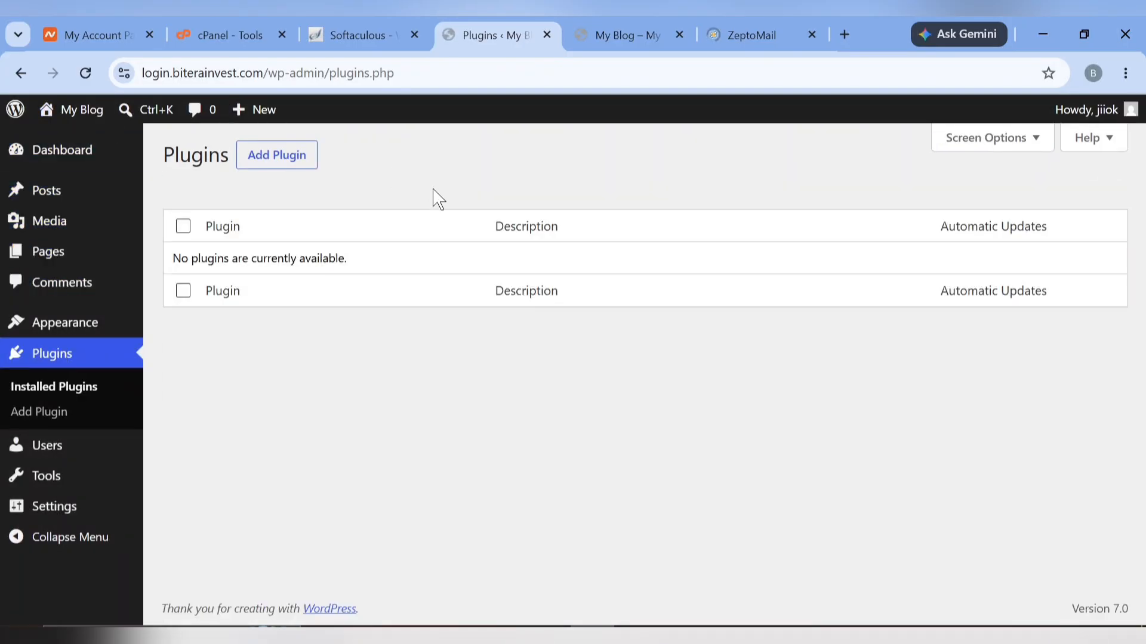
pyautogui.click(624, 25)
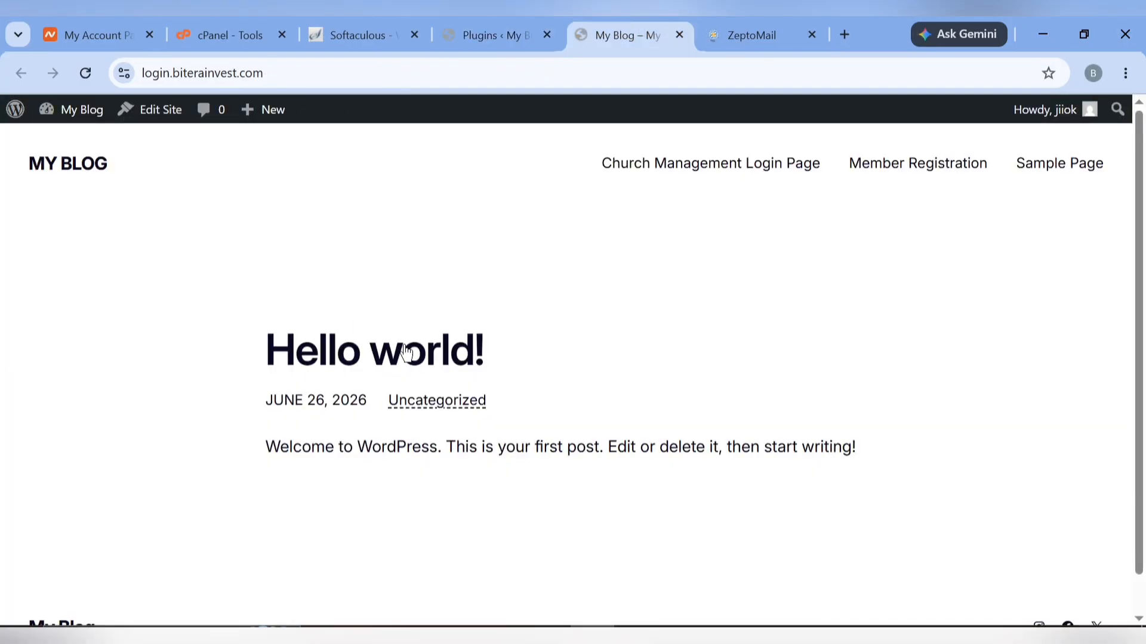
pyautogui.click(503, 27)
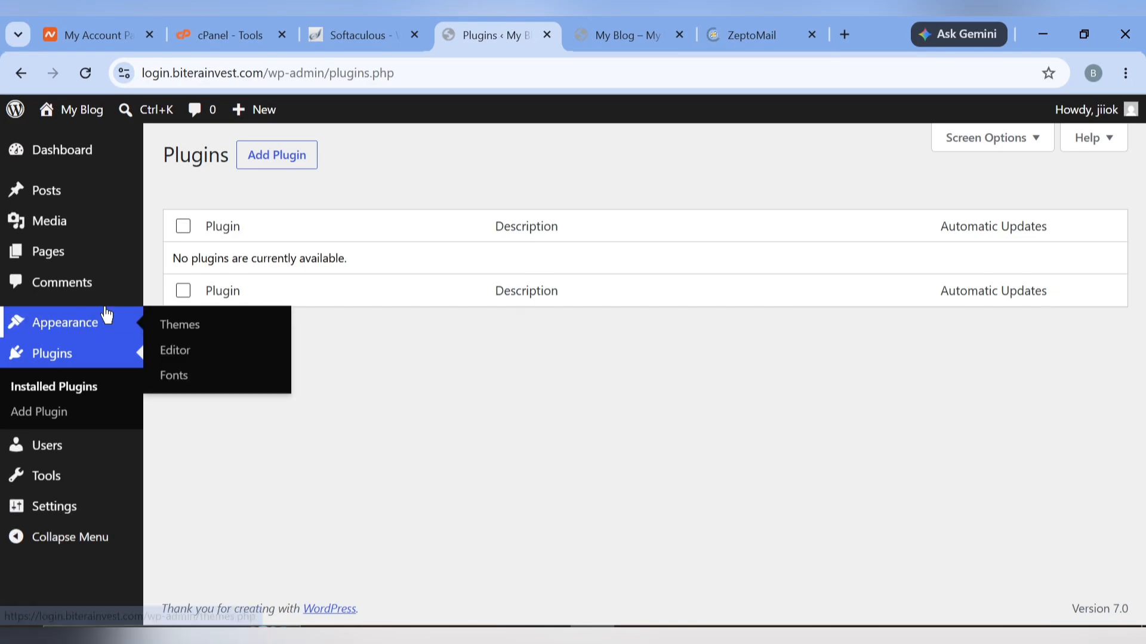
# Move the ZeptoMail tab next to the cPanel - Tools tab
pyautogui.moveTo(28, 489)
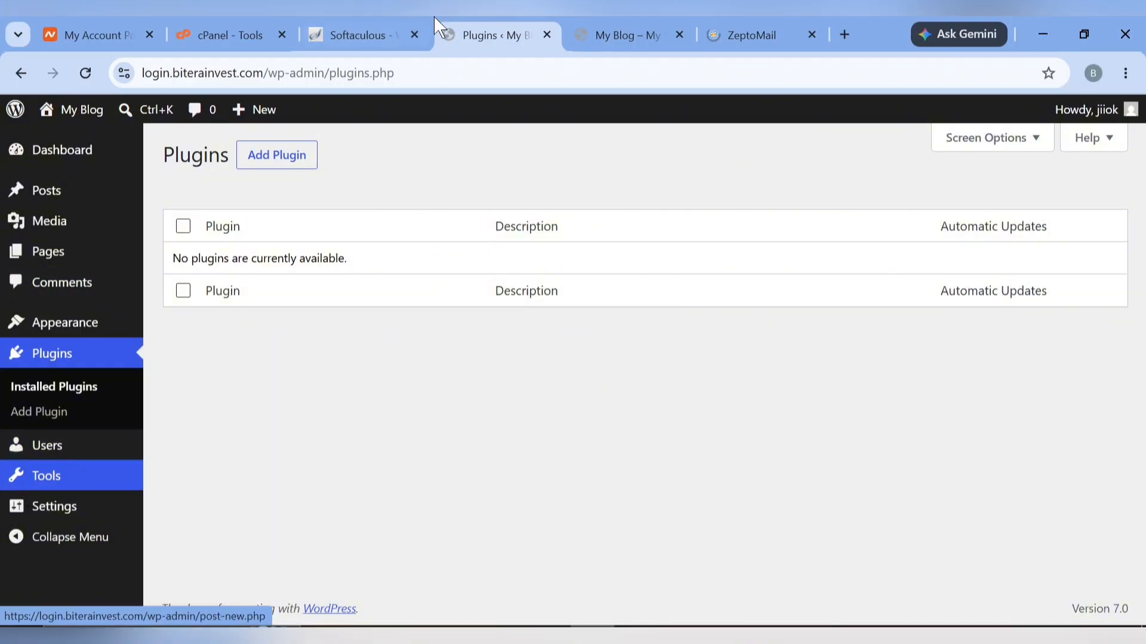
pyautogui.click(785, 21)
pyautogui.moveTo(791, 27); pyautogui.dragTo(391, 26)
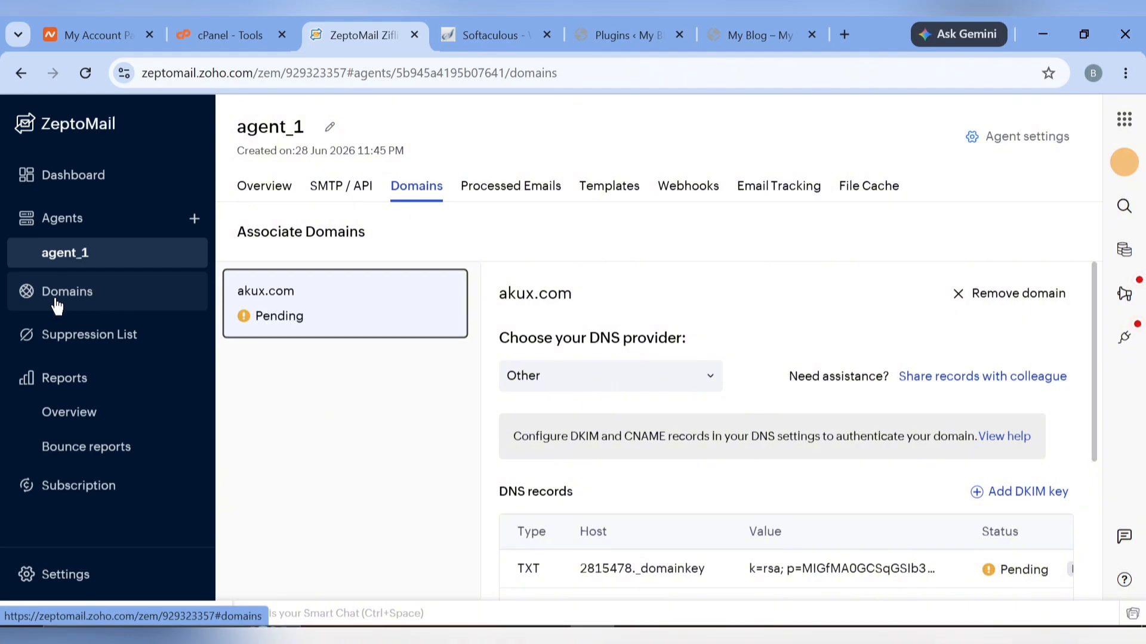
# From Domains, try adding akux.store associated with agent_1, then dismiss the rejected form
pyautogui.click(76, 305)
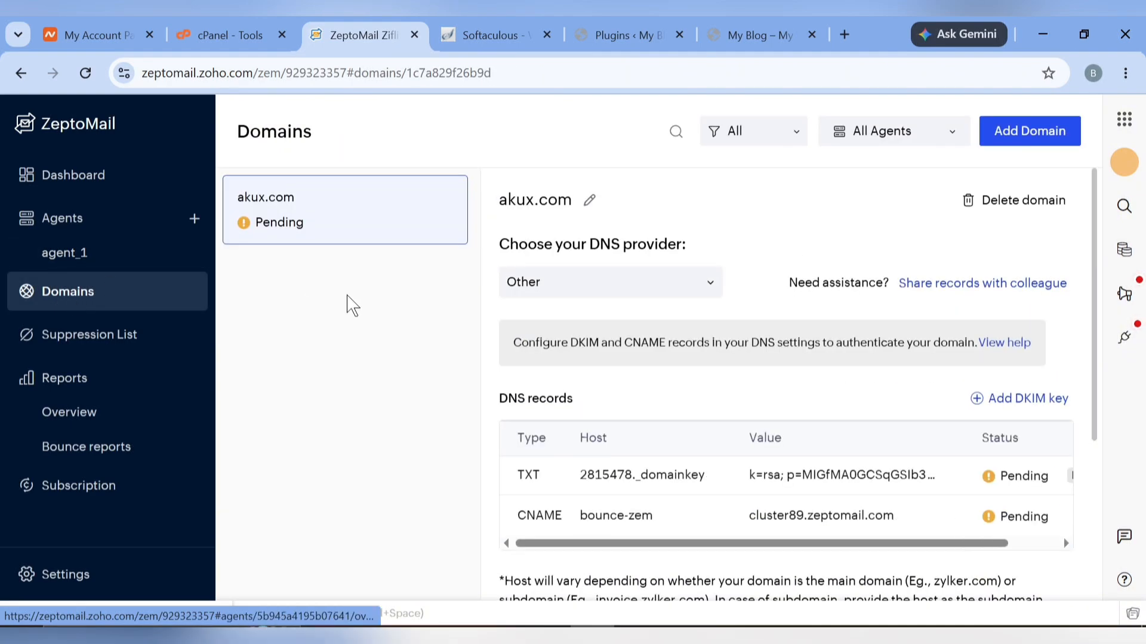
pyautogui.click(1034, 135)
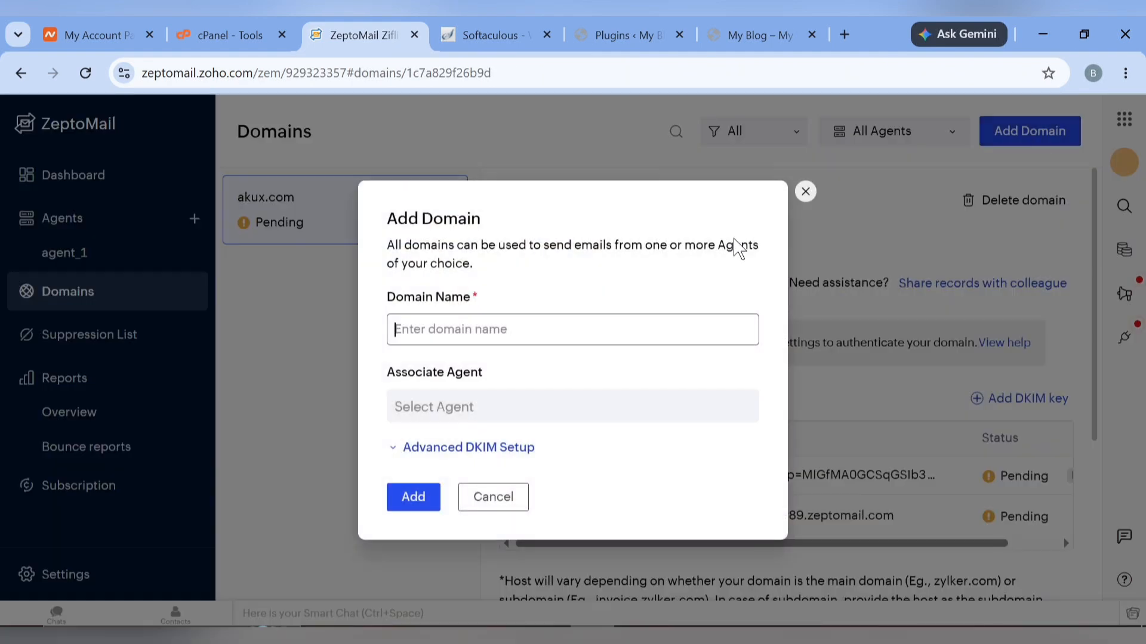
pyautogui.write('akux.store')
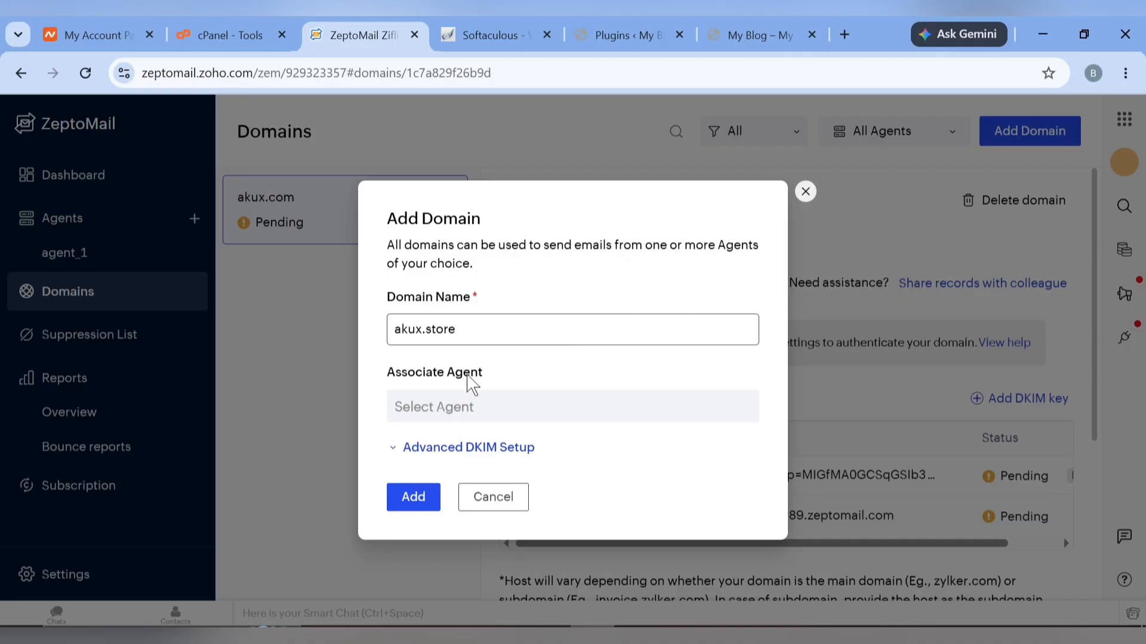
pyautogui.click(453, 407)
pyautogui.click(442, 375)
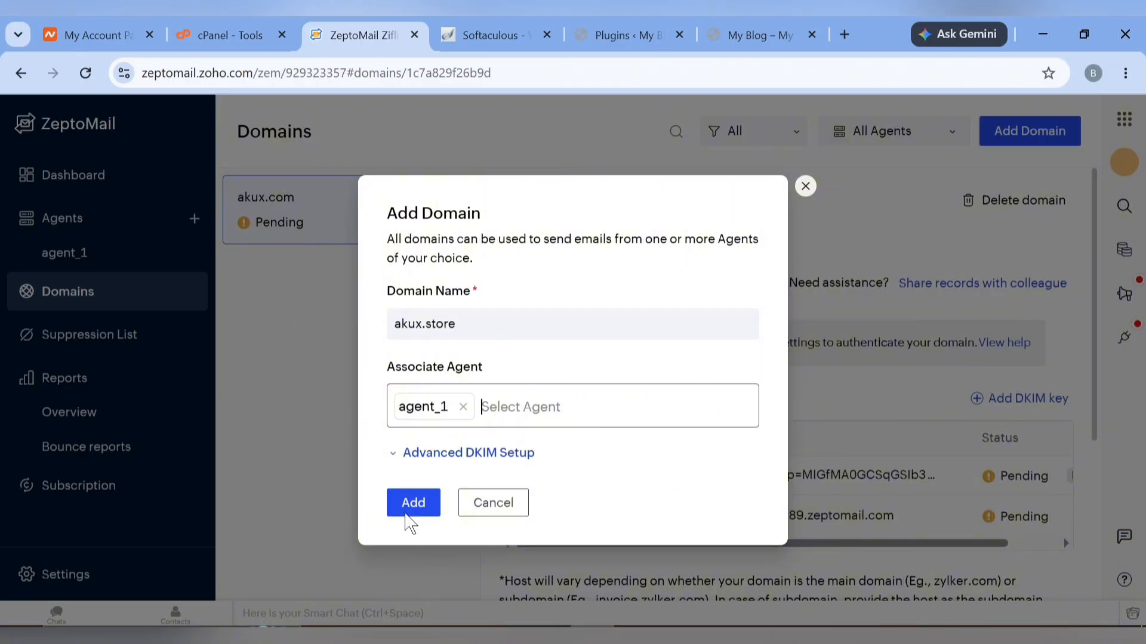
pyautogui.click(412, 503)
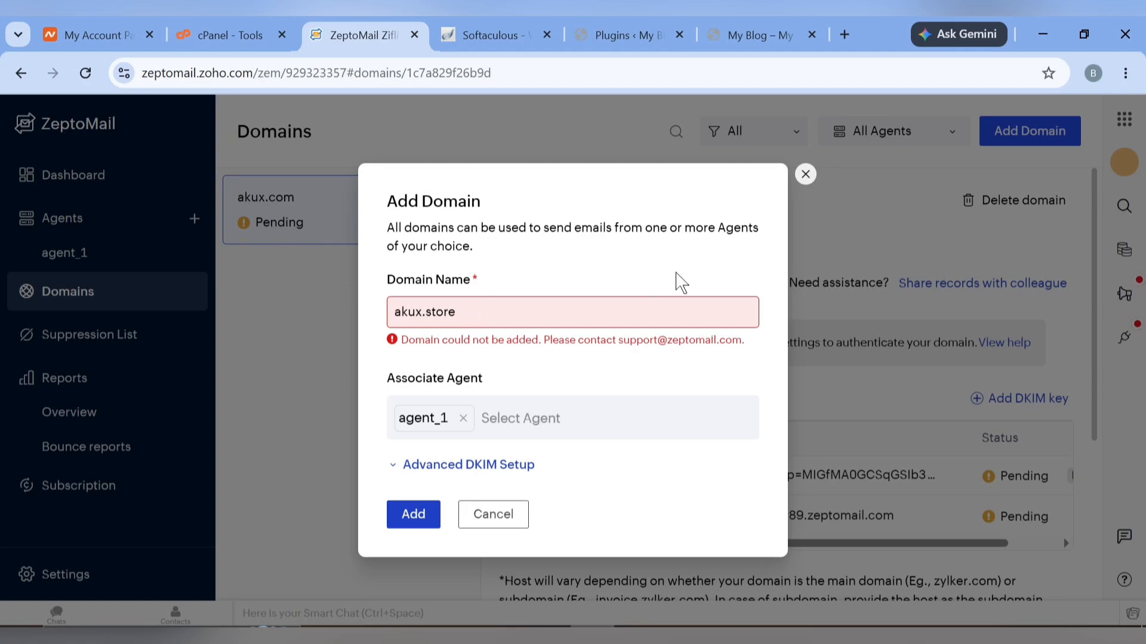
pyautogui.click(805, 174)
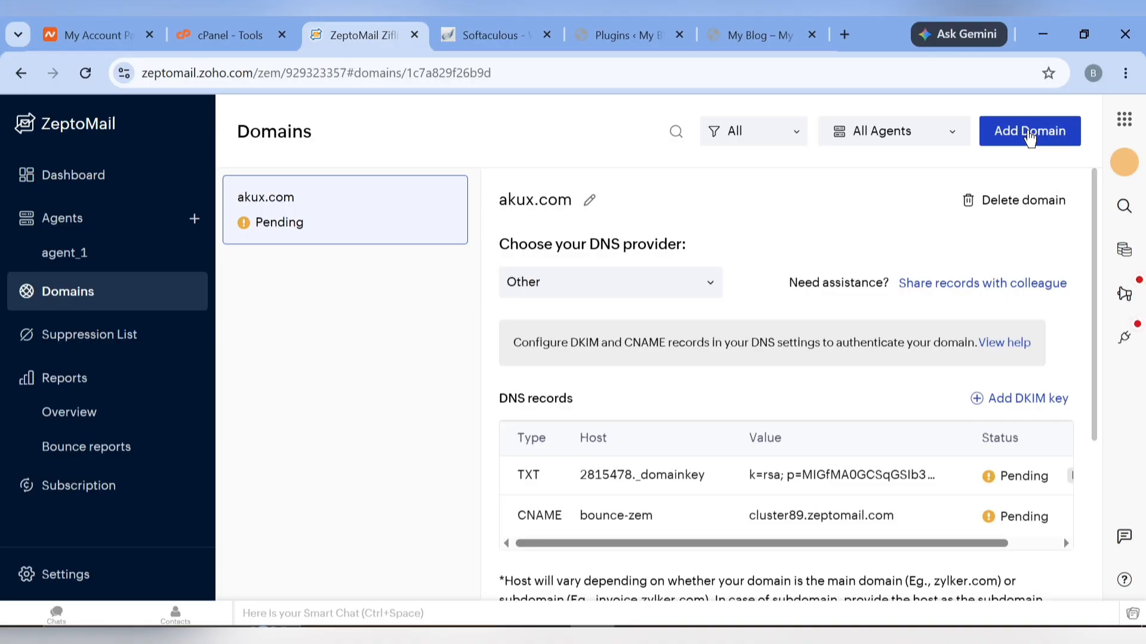
# Add biterainvest.com associated with agent_1 and review its pending TXT and CNAME records
pyautogui.click(1030, 137)
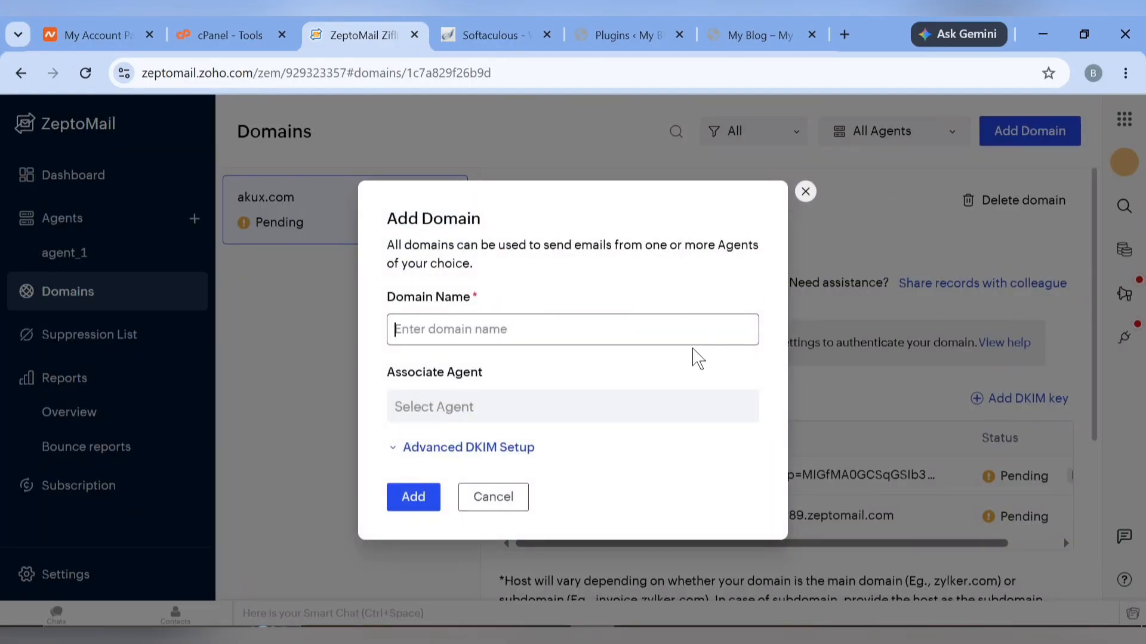
pyautogui.write('biterainvest.com')
pyautogui.click(537, 408)
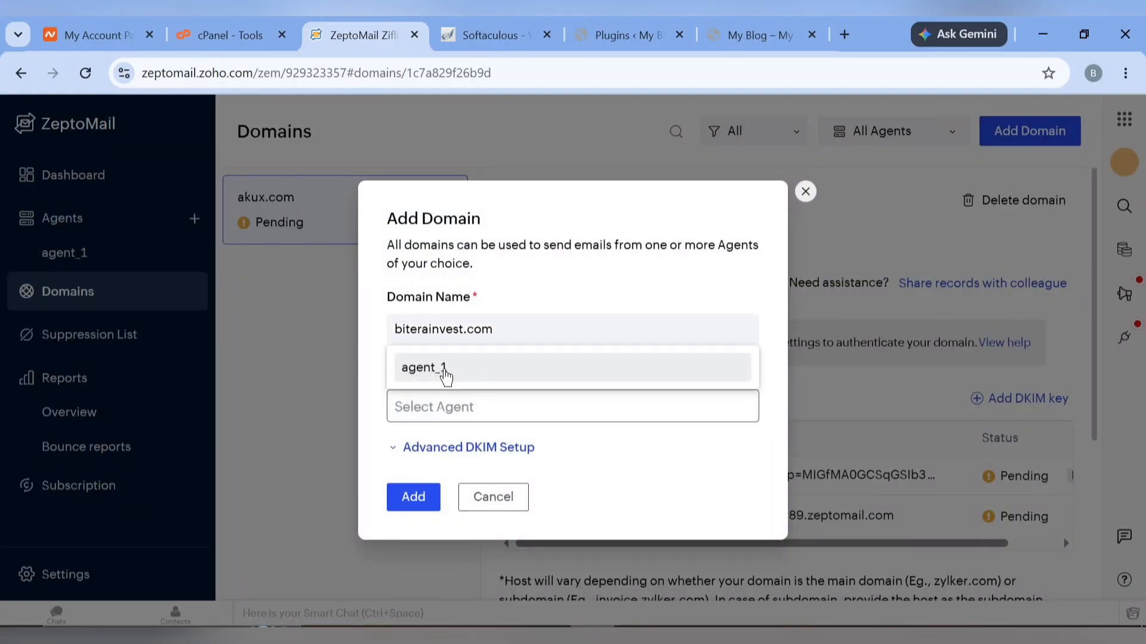
pyautogui.click(446, 369)
pyautogui.click(403, 504)
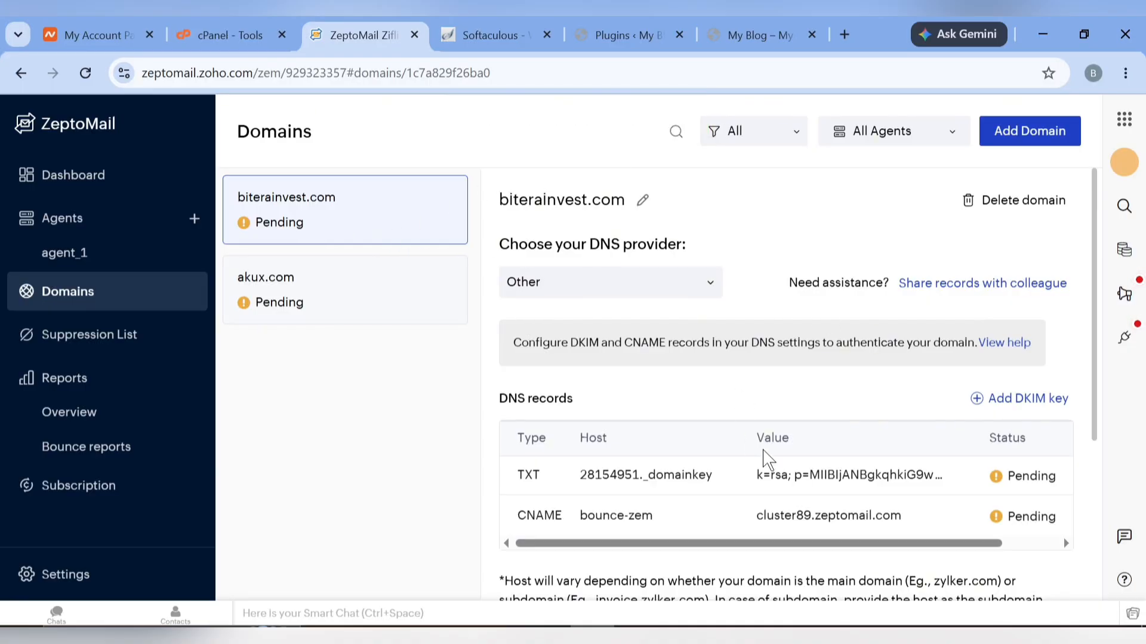
pyautogui.scroll(-3, 764, 460)
pyautogui.scroll(2, 698, 319)
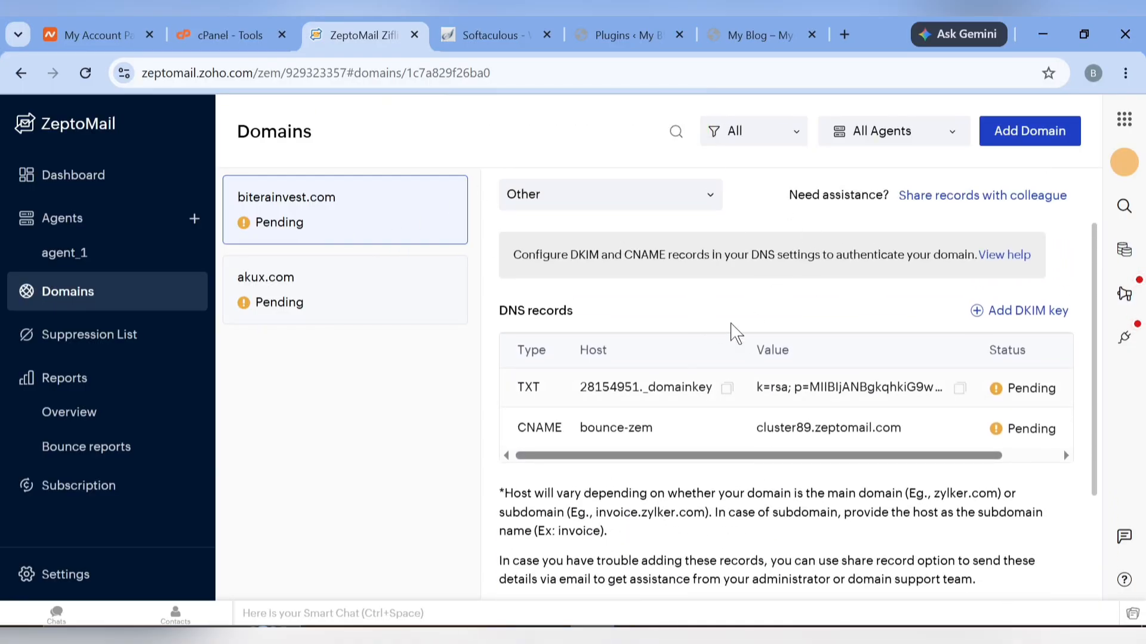
pyautogui.scroll(2, 655, 395)
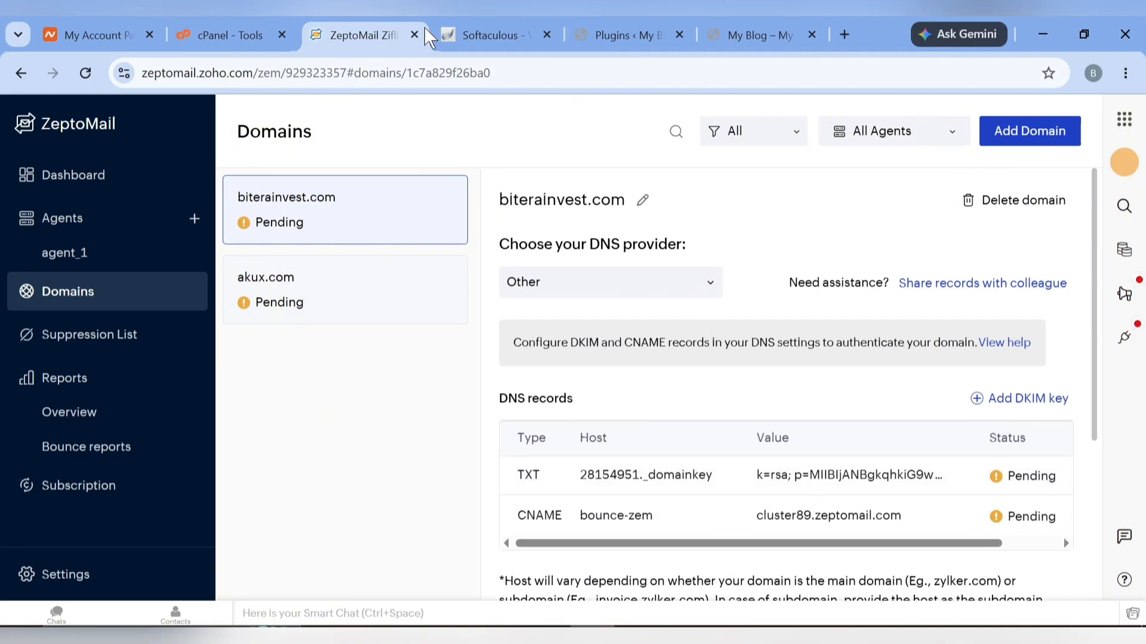
# Search cPanel's tools for 'dns' and open the Zone Editor
pyautogui.click(236, 34)
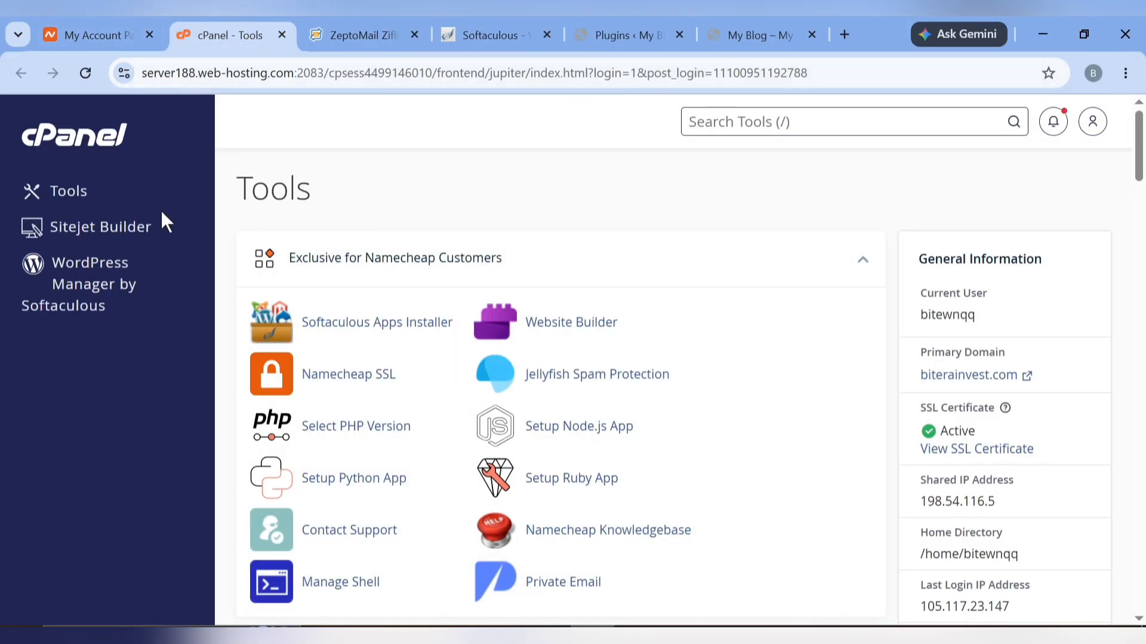
pyautogui.click(783, 118)
pyautogui.write('dns')
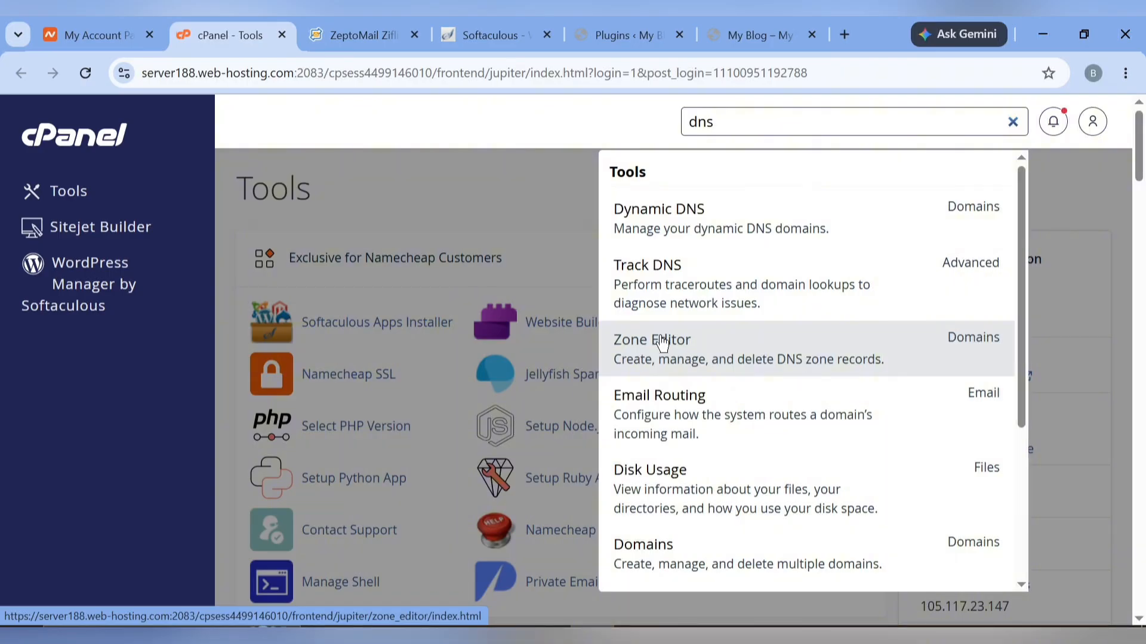
pyautogui.click(649, 359)
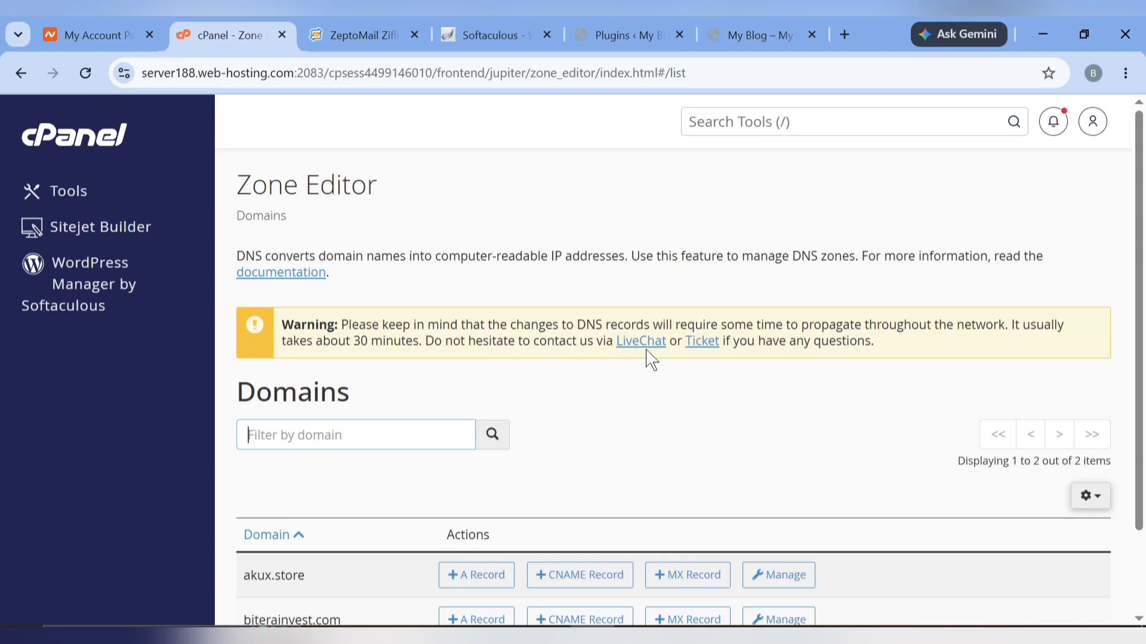
pyautogui.scroll(-2, 651, 358)
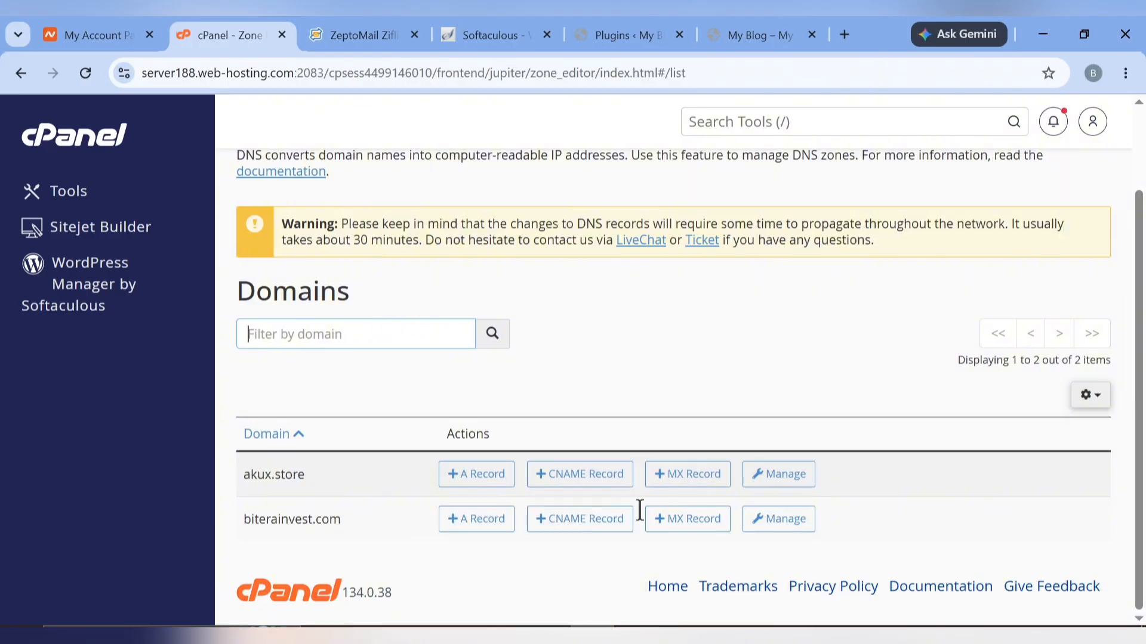
# Open biterainvest.com's zone records in cPanel and review ZeptoMail's required DKIM and CNAME records
pyautogui.click(770, 517)
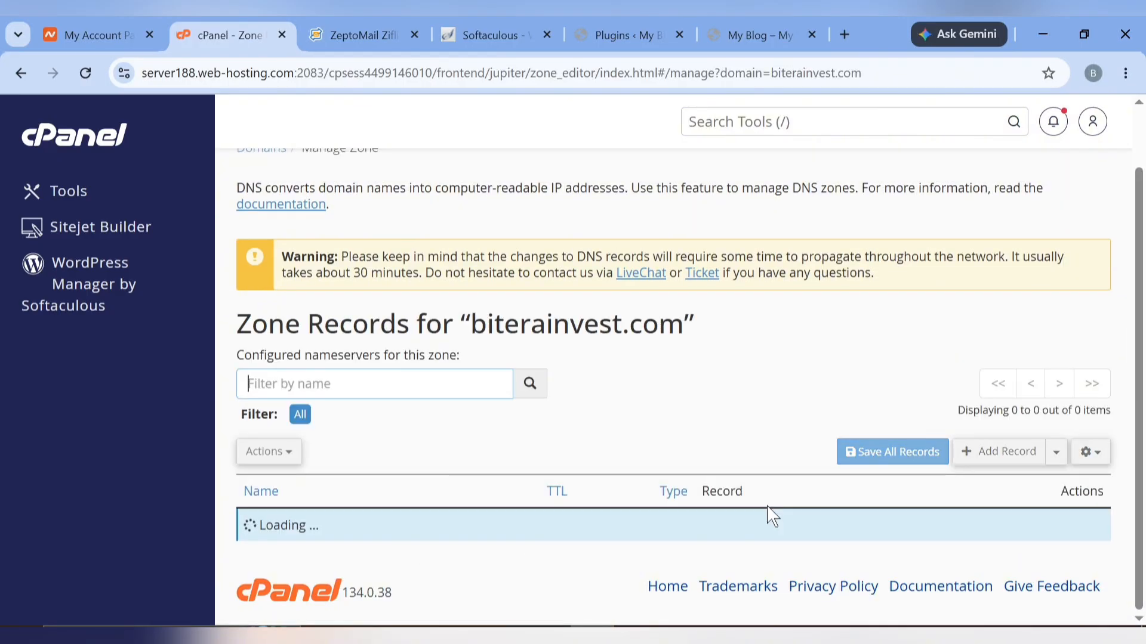
pyautogui.scroll(-4, 831, 342)
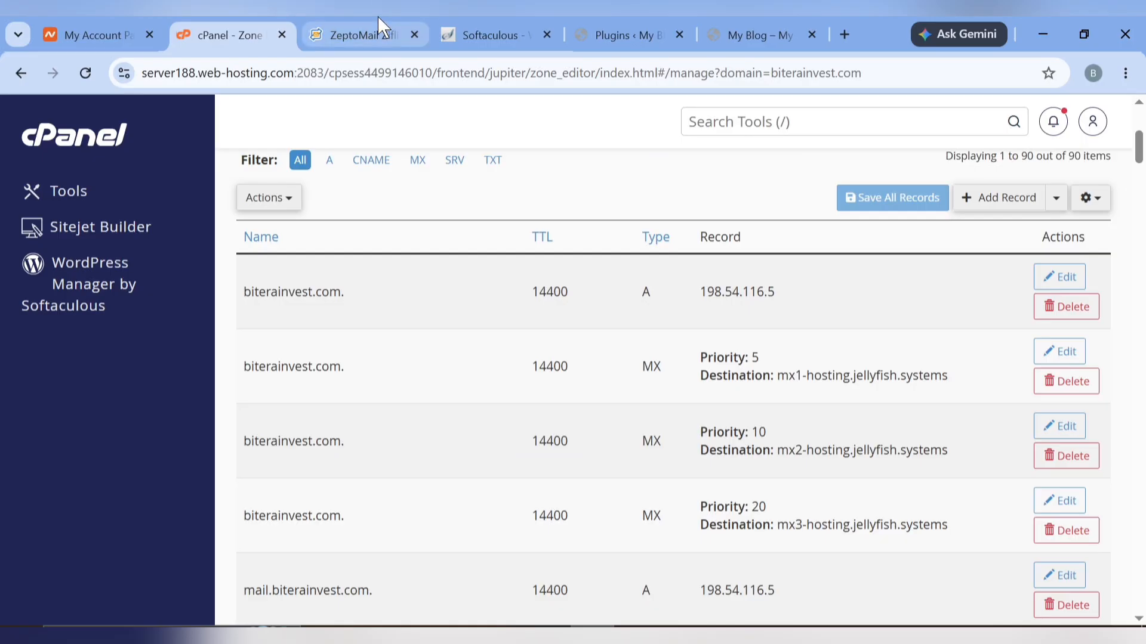
pyautogui.click(377, 34)
pyautogui.scroll(-2, 661, 470)
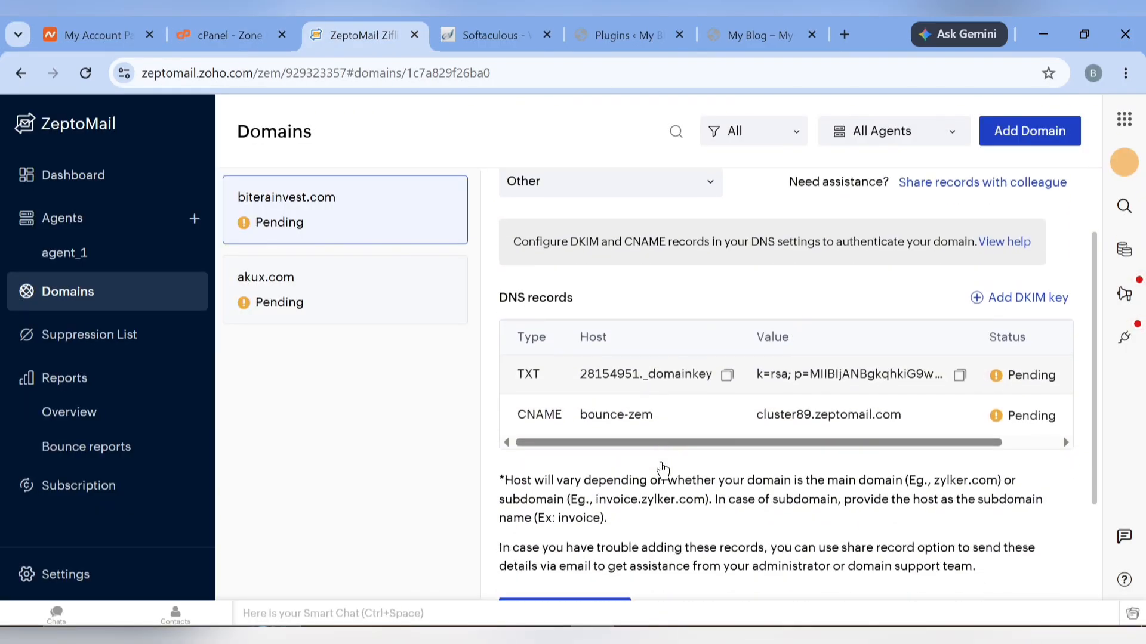
pyautogui.scroll(2, 659, 471)
pyautogui.scroll(-3, 734, 365)
pyautogui.hscroll(2, 732, 317)
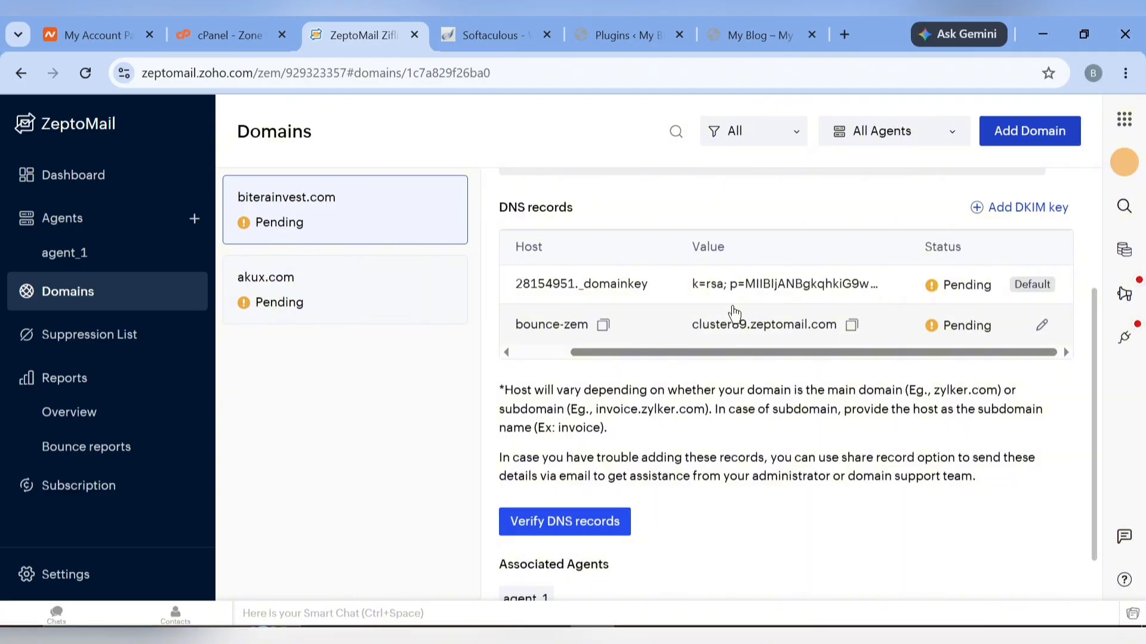
pyautogui.scroll(-1, 734, 310)
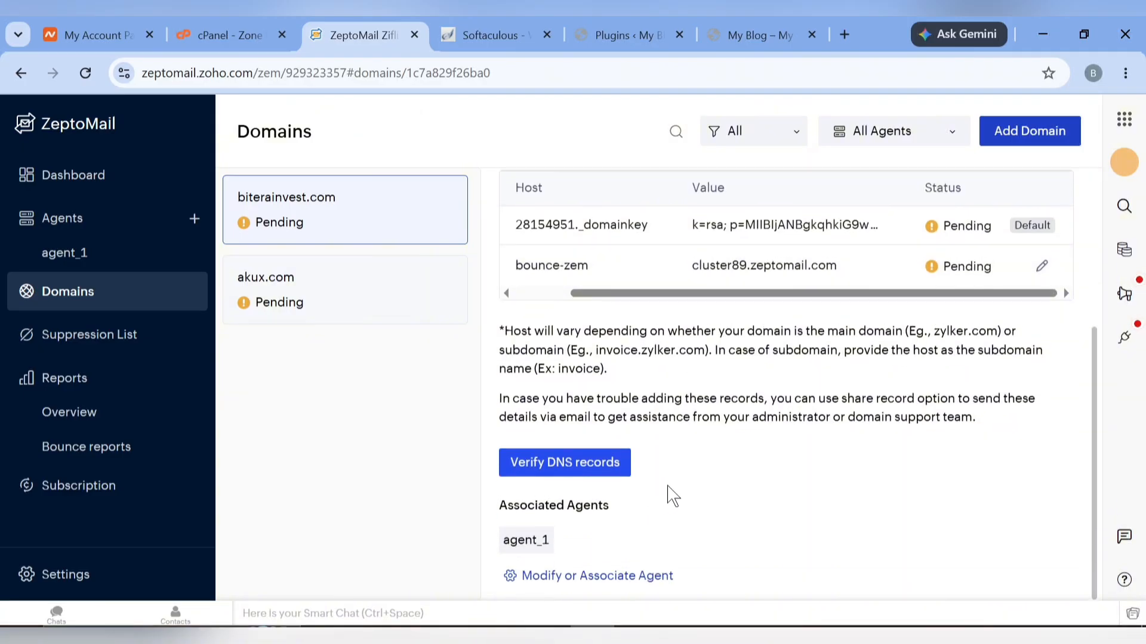
pyautogui.scroll(3, 665, 495)
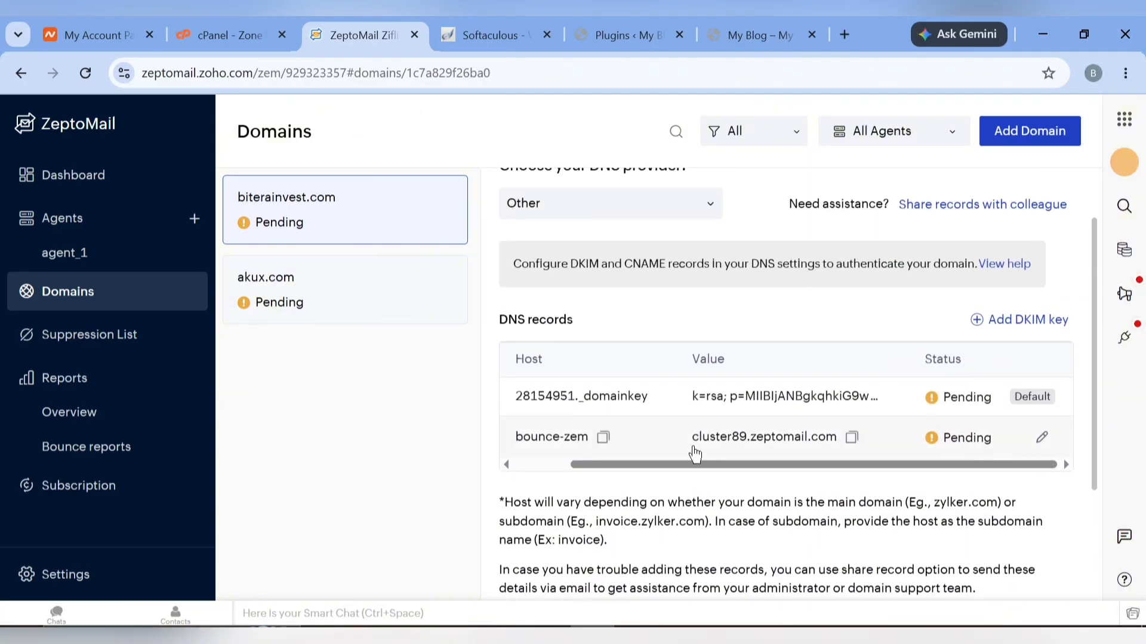
pyautogui.scroll(-1, 696, 454)
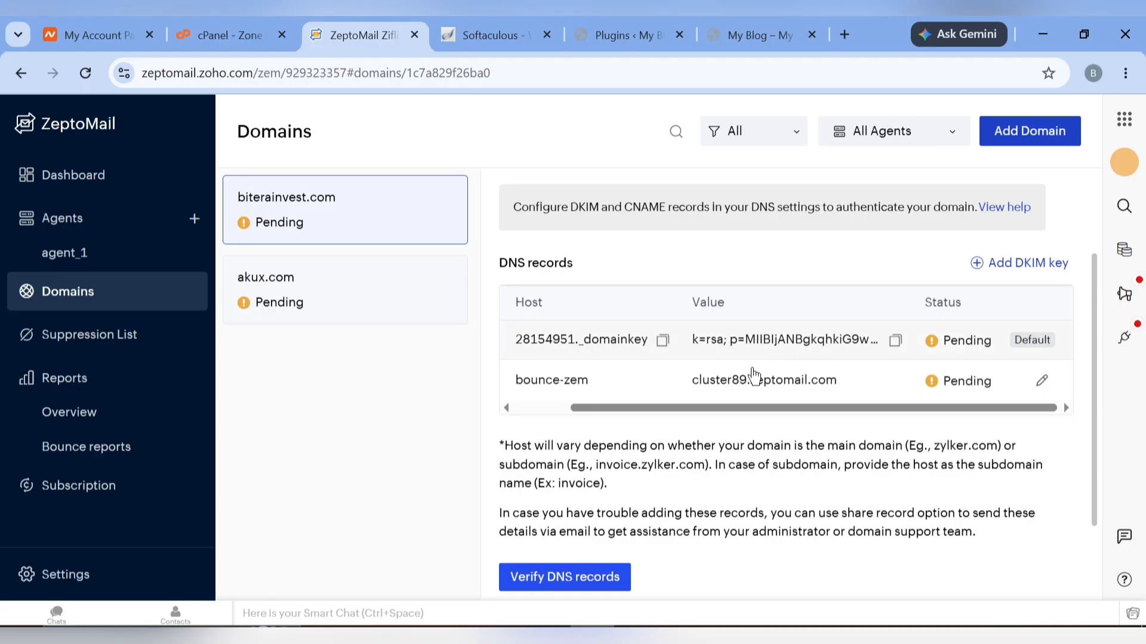
# Recheck the cPanel zone records against ZeptoMail's bounce-zem CNAME and DKIM key
pyautogui.click(191, 15)
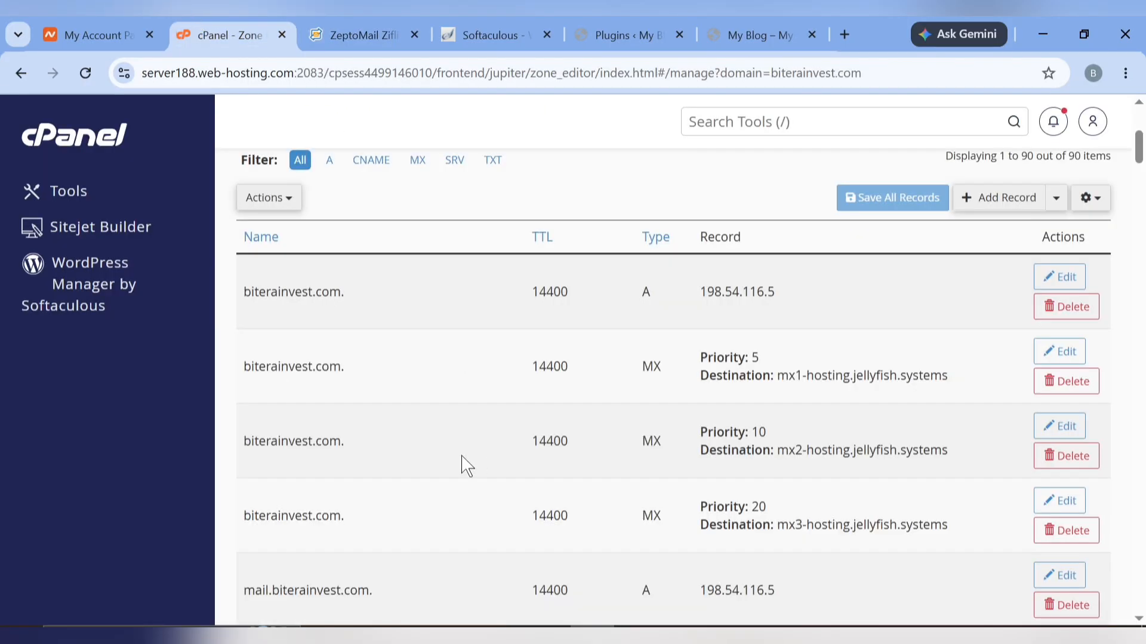
pyautogui.scroll(3, 870, 281)
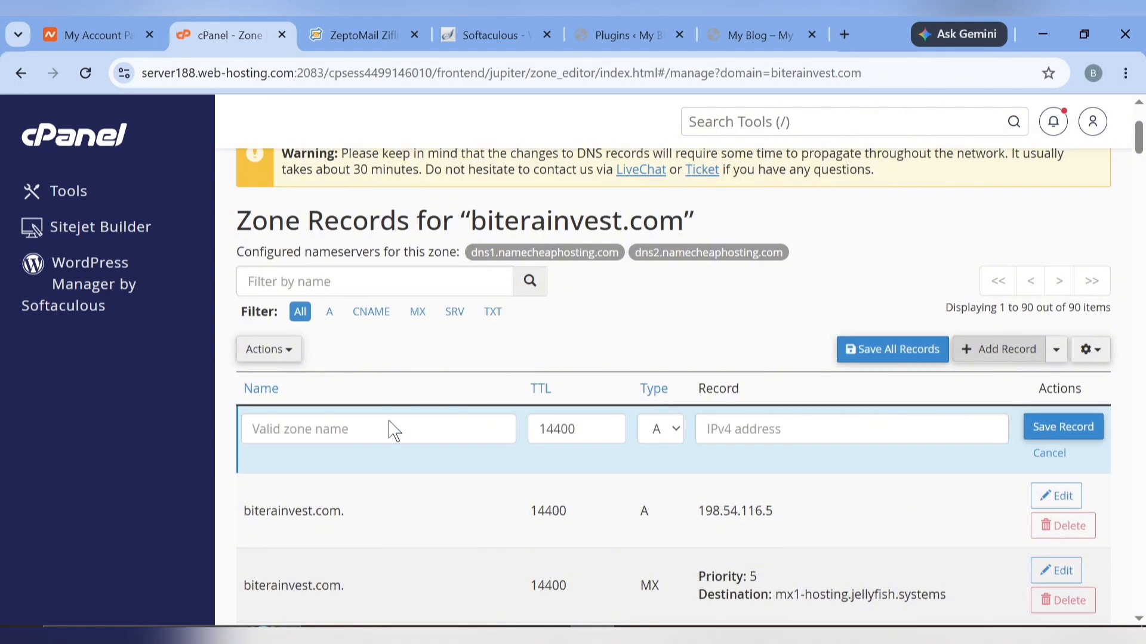
pyautogui.click(352, 34)
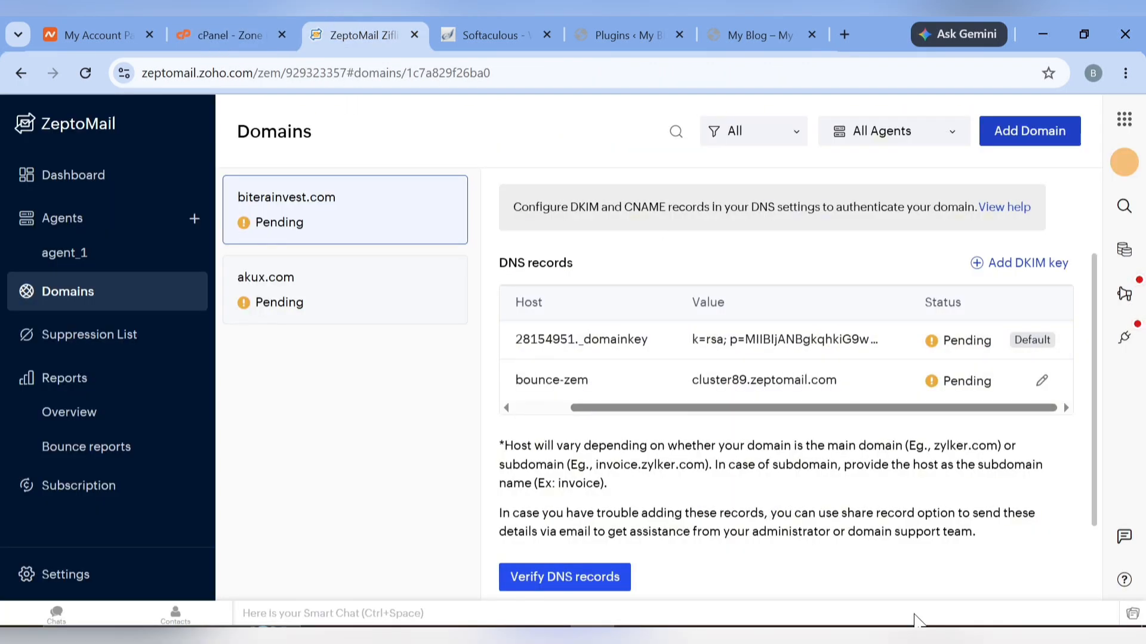
# Set the DNS provider for biterainvest.com to cPanel in ZeptoMail
pyautogui.scroll(1, 833, 361)
pyautogui.scroll(2, 833, 361)
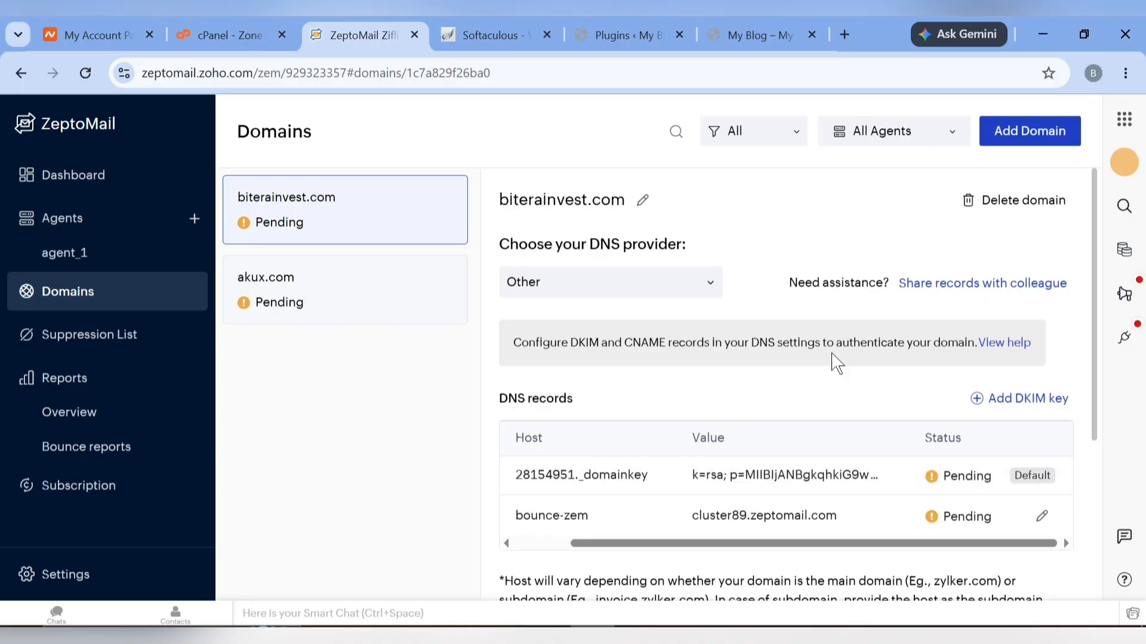
pyautogui.click(685, 291)
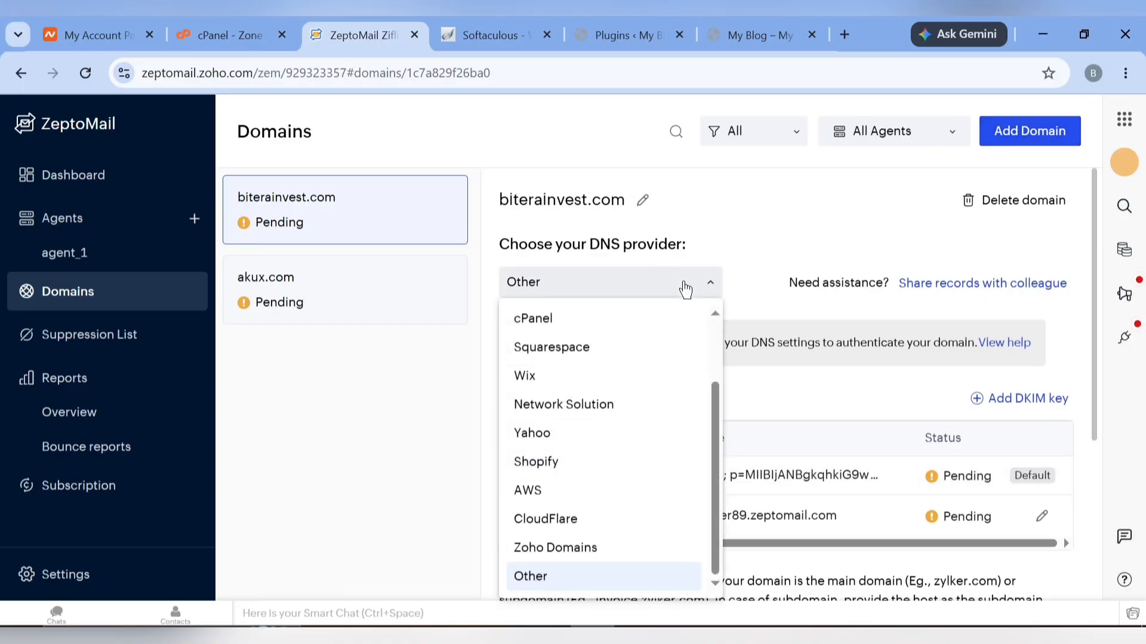
pyautogui.click(561, 325)
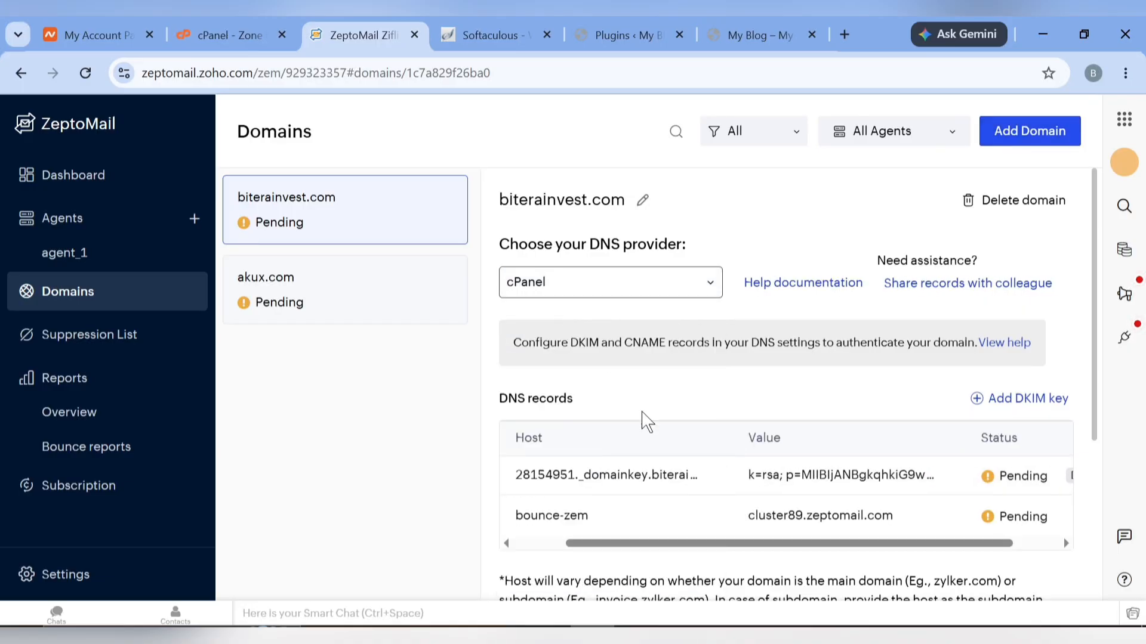
# Copy the DKIM TXT record's host name and bring up cPanel's zone records
pyautogui.scroll(-2, 639, 421)
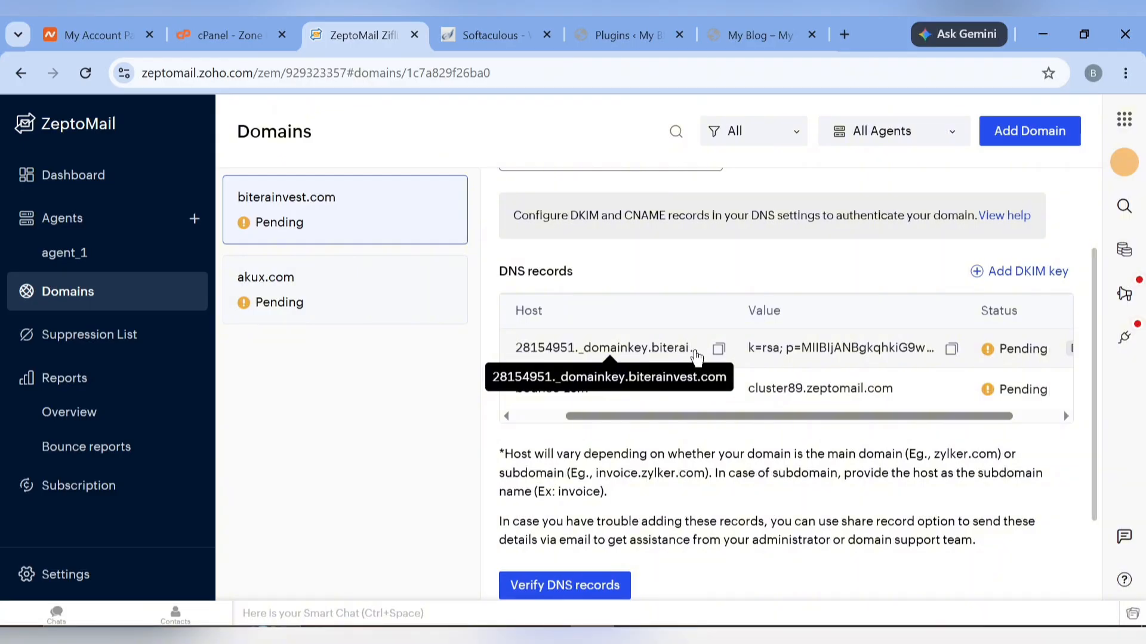
pyautogui.hscroll(2, 797, 353)
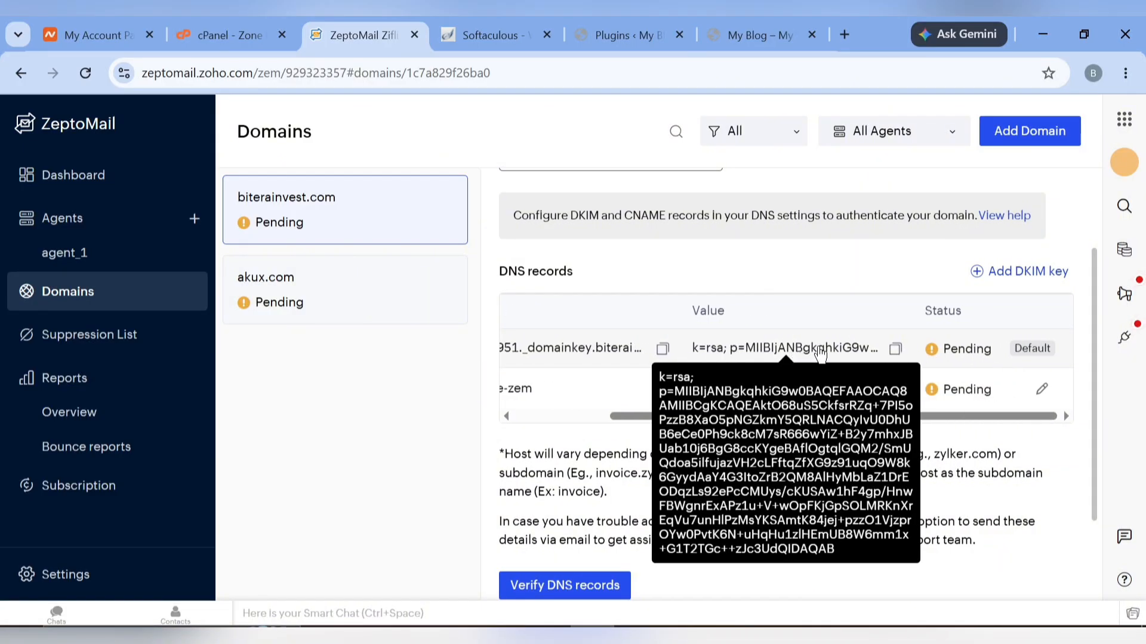
pyautogui.hscroll(-2, 805, 353)
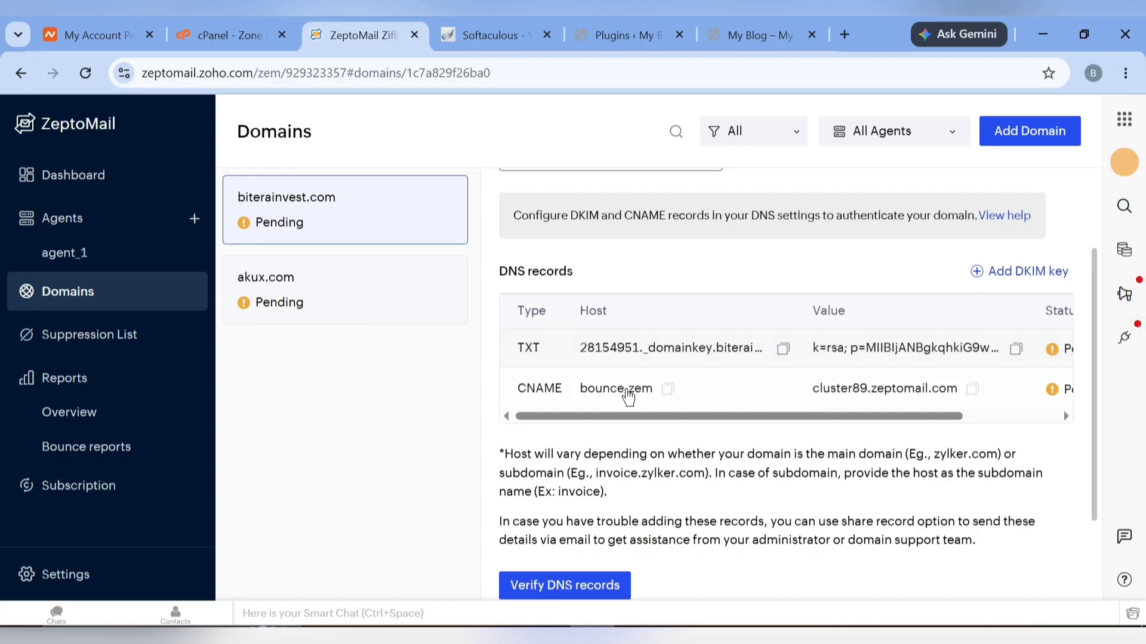
pyautogui.click(779, 352)
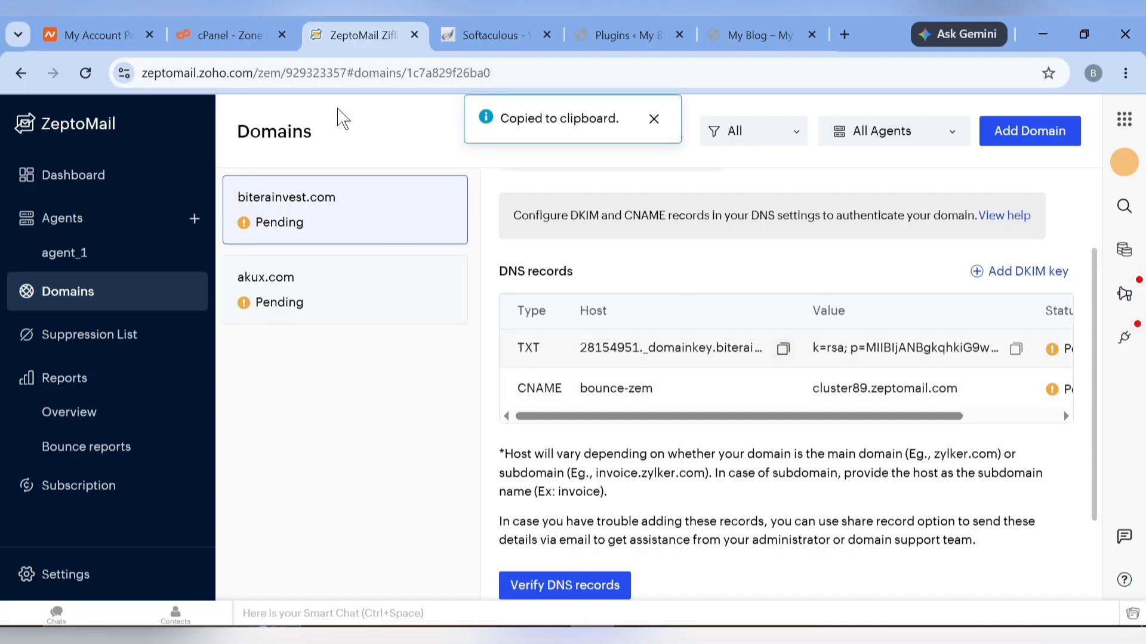
pyautogui.click(238, 34)
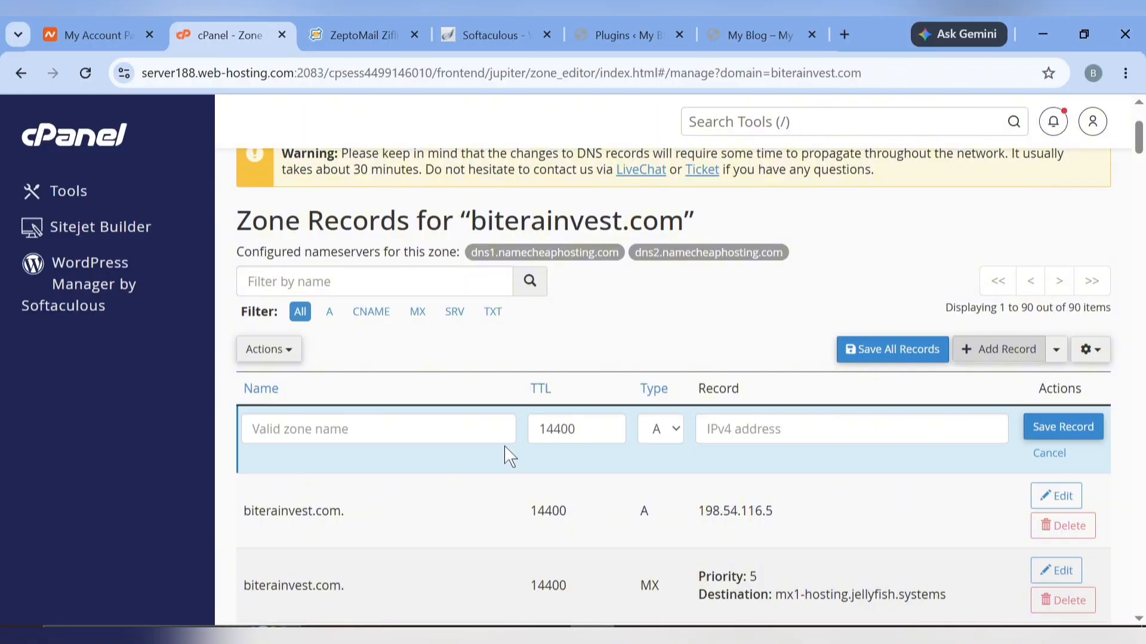
# Make the new cPanel record a TXT record named 28154951._domainkey.biterainvest.com
pyautogui.click(394, 426)
pyautogui.hotkey('ctrl', 'v')
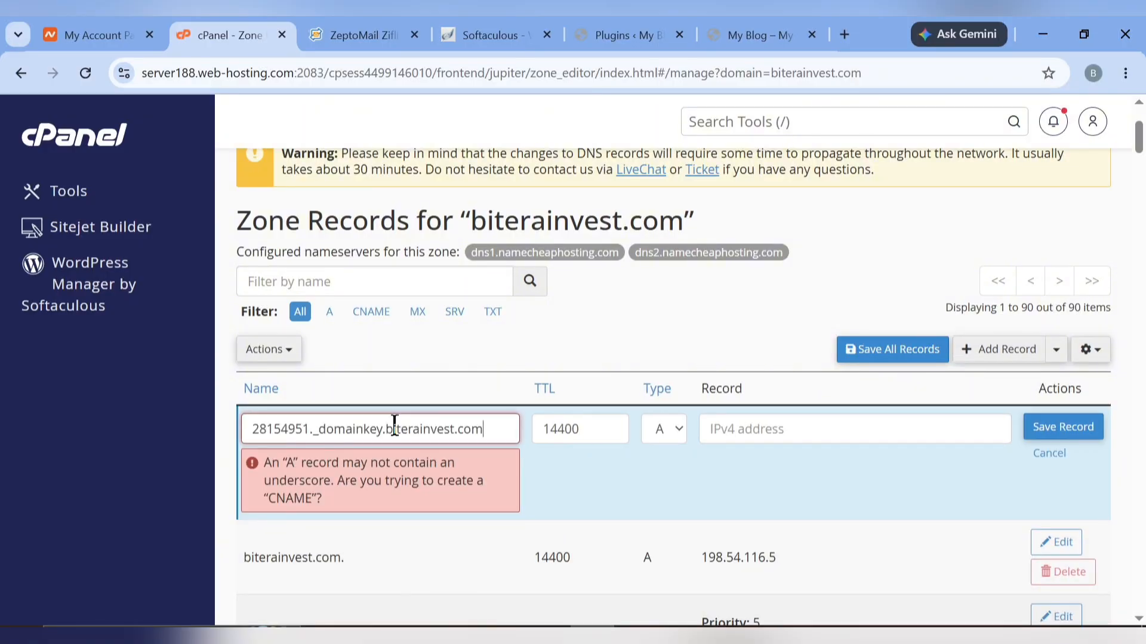
pyautogui.hotkey('ctrl', 'a')
pyautogui.press('BackSpace')
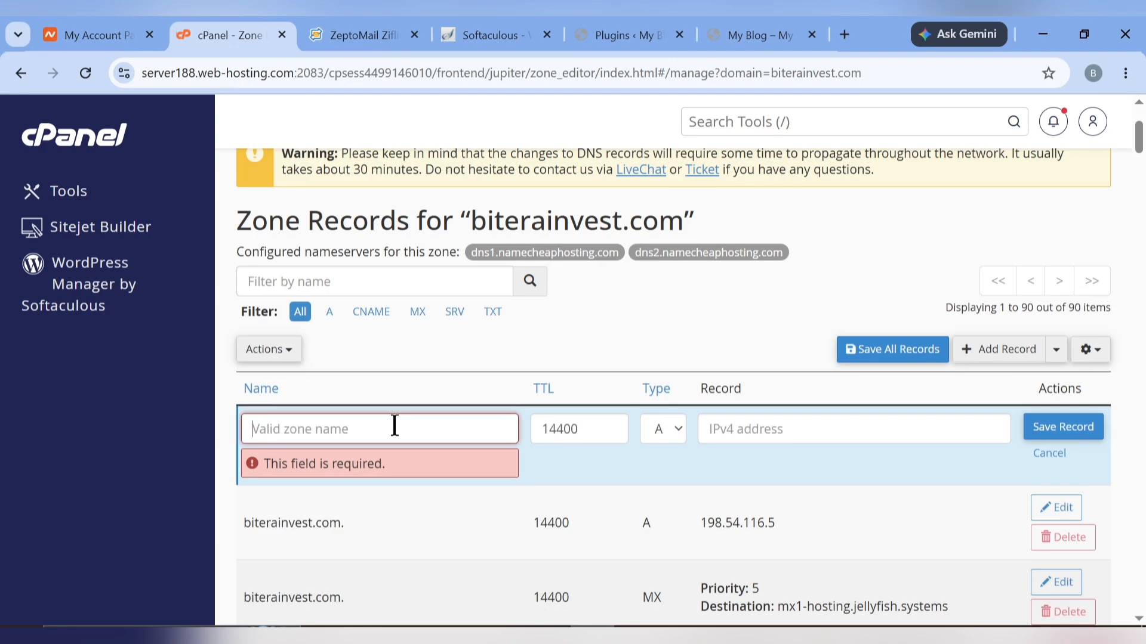
pyautogui.click(664, 429)
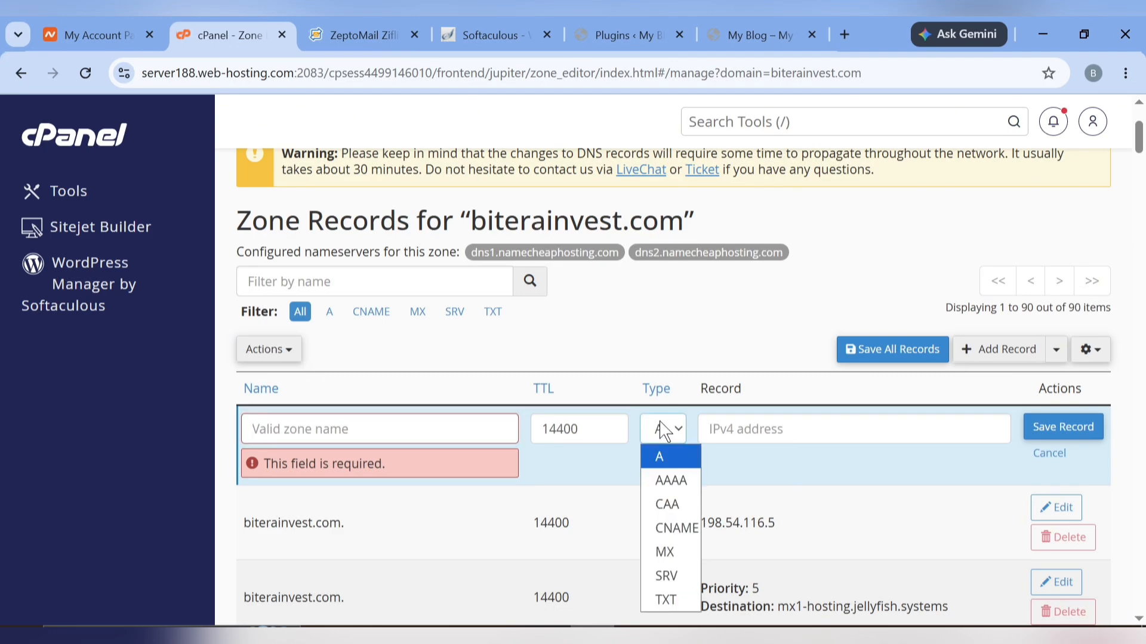
pyautogui.click(662, 600)
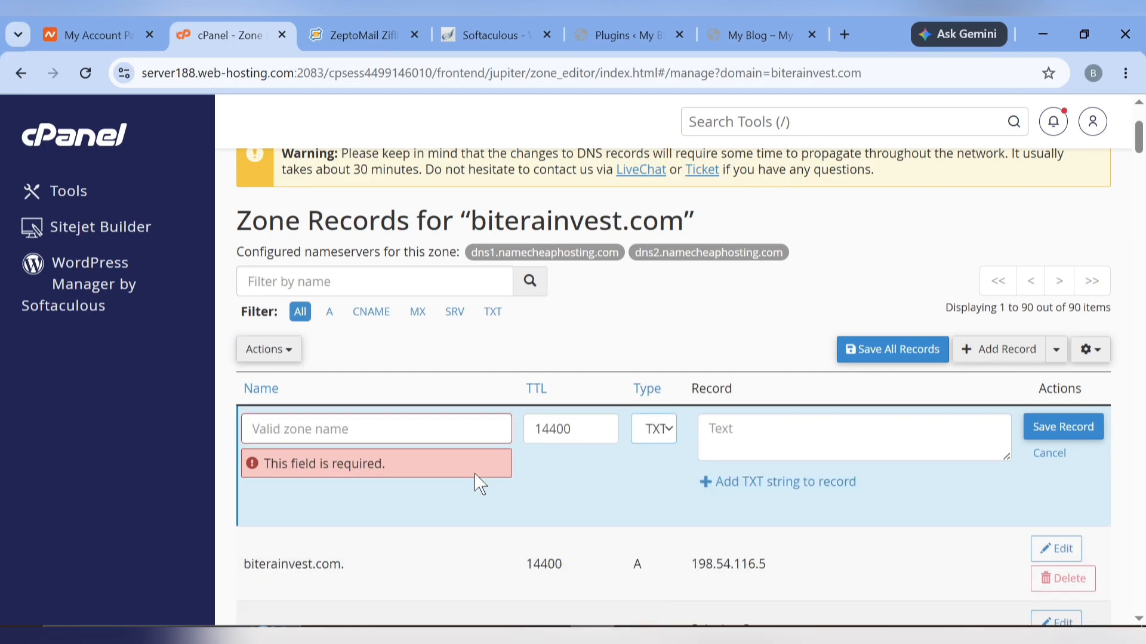
pyautogui.click(349, 427)
pyautogui.hotkey('ctrl', 'v')
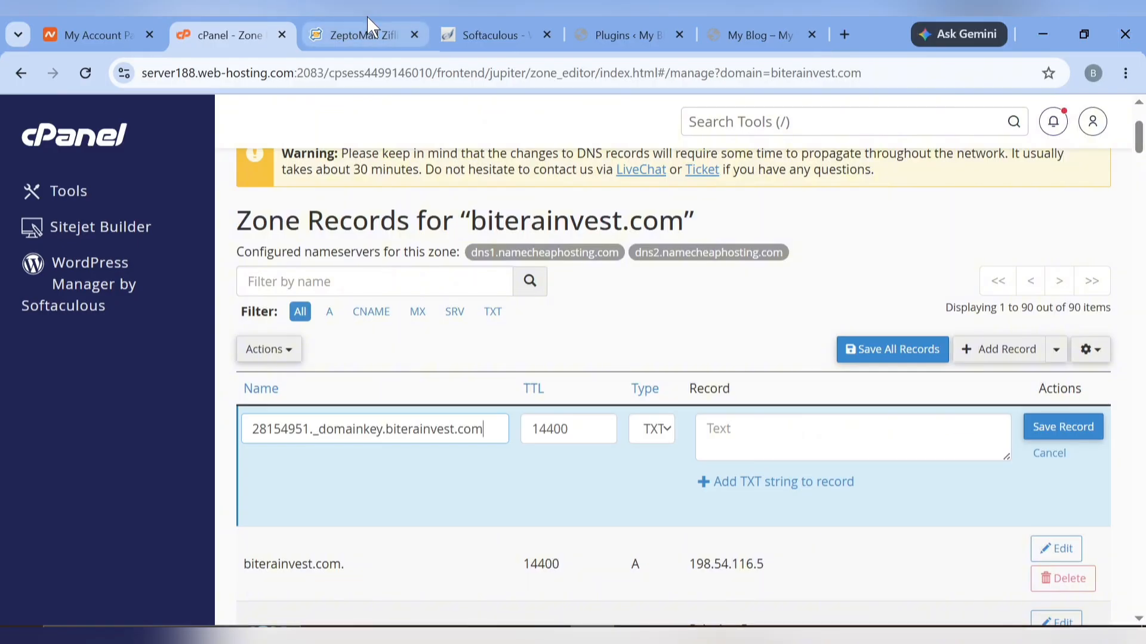
pyautogui.click(370, 35)
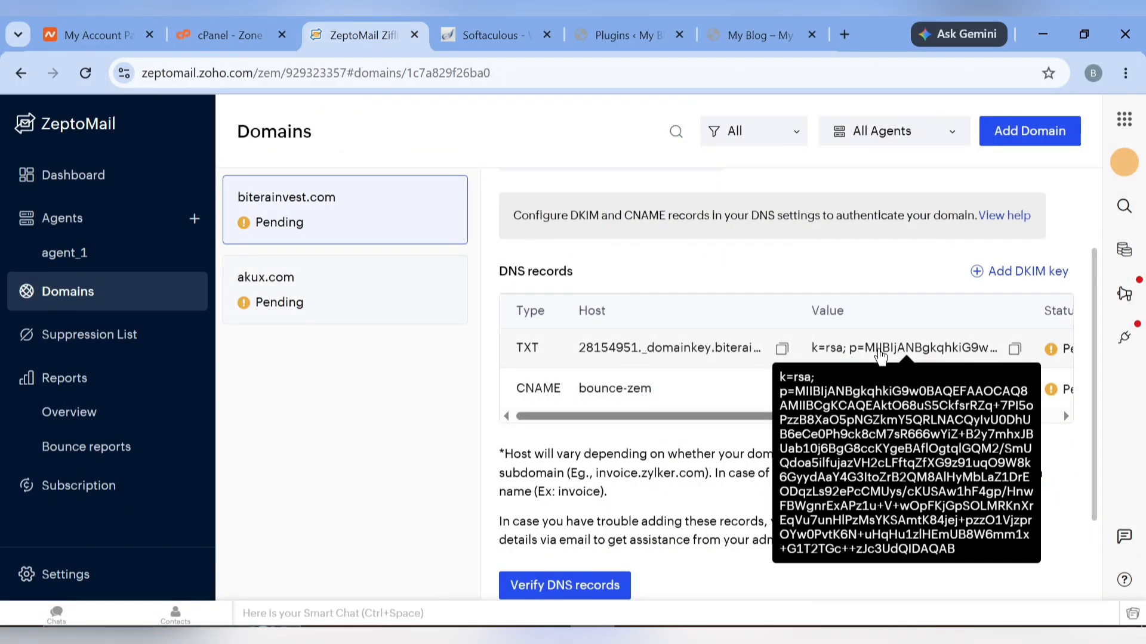
# Paste ZeptoMail's DKIM key value into the cPanel TXT record and add a second text string
pyautogui.hscroll(3, 835, 352)
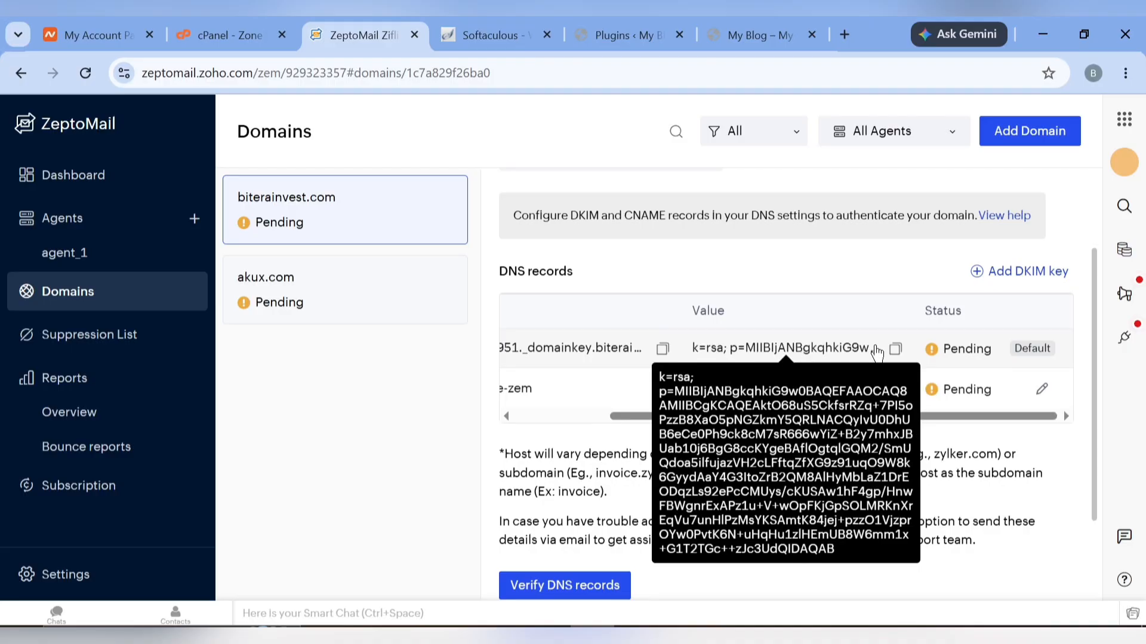
pyautogui.click(895, 349)
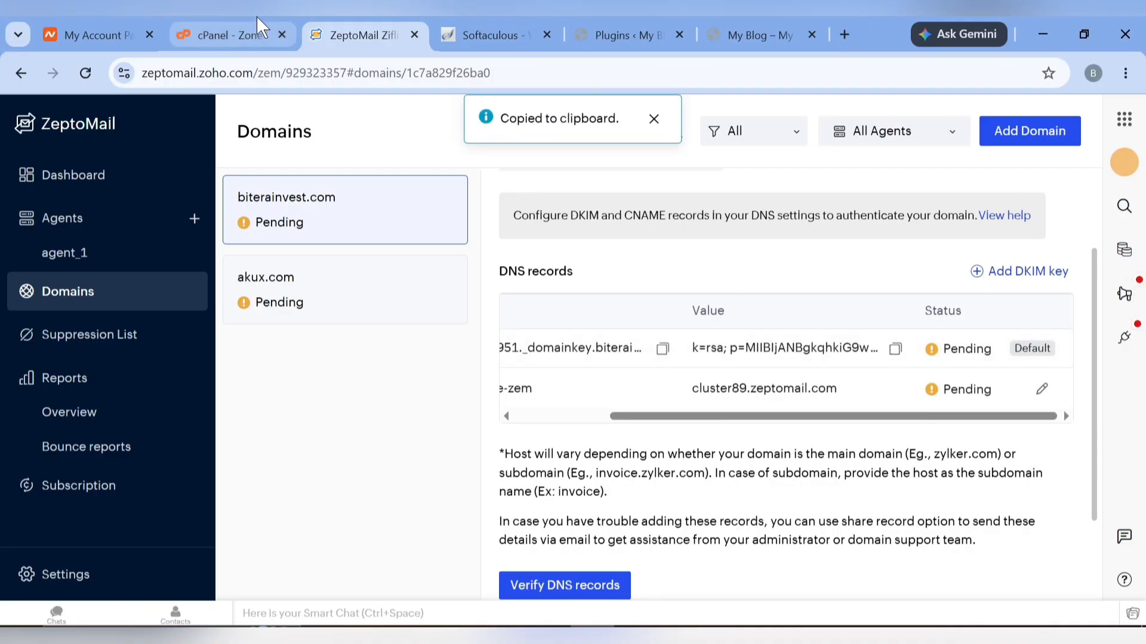
pyautogui.click(220, 35)
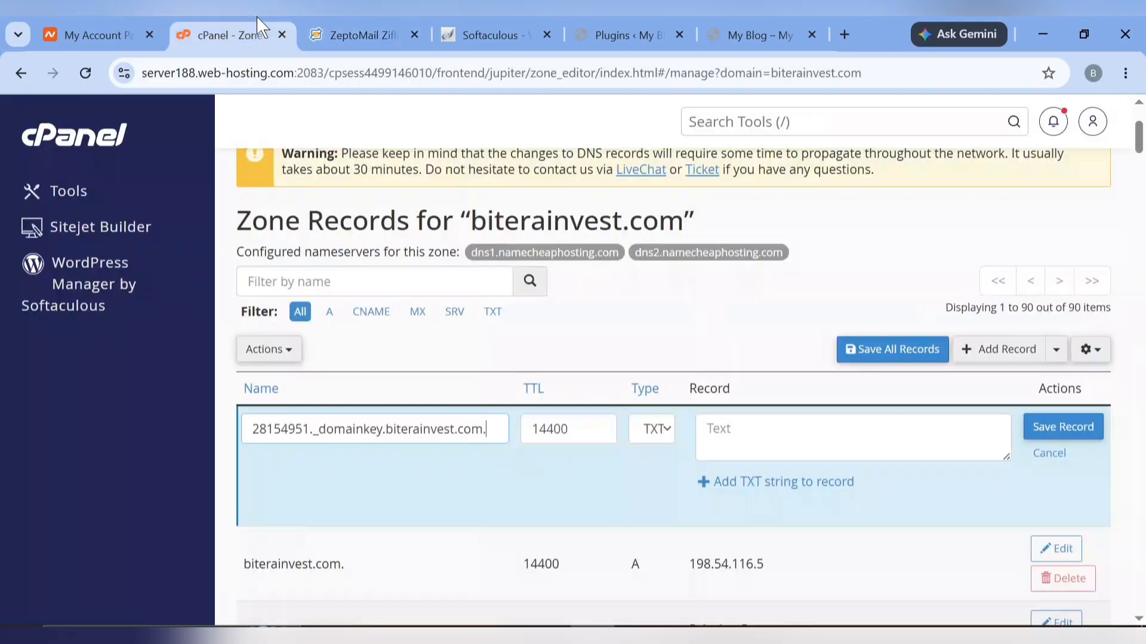
pyautogui.click(736, 442)
pyautogui.hotkey('ctrl', 'v')
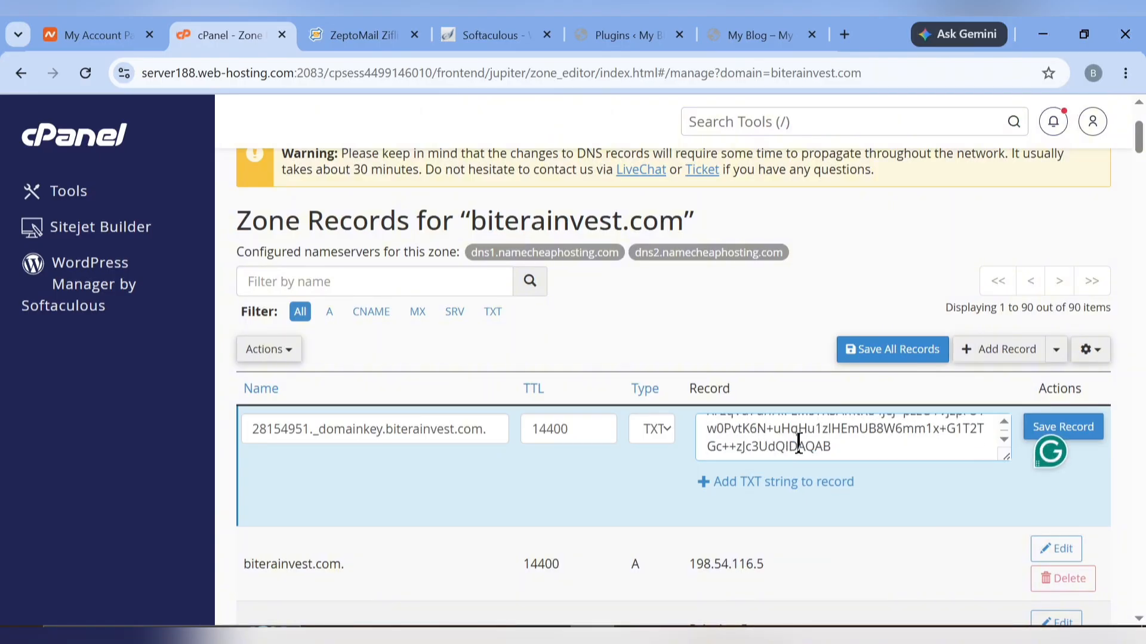
pyautogui.click(801, 499)
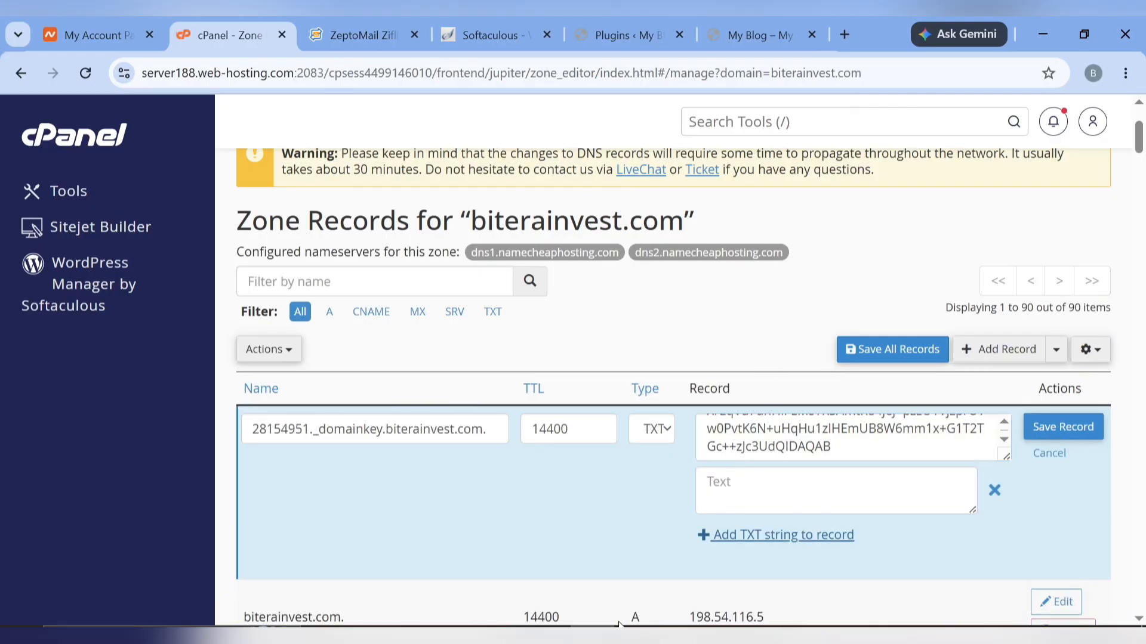
# Launch Microsoft Word, close the empty Notepad window, and start a blank document
pyautogui.click(171, 635)
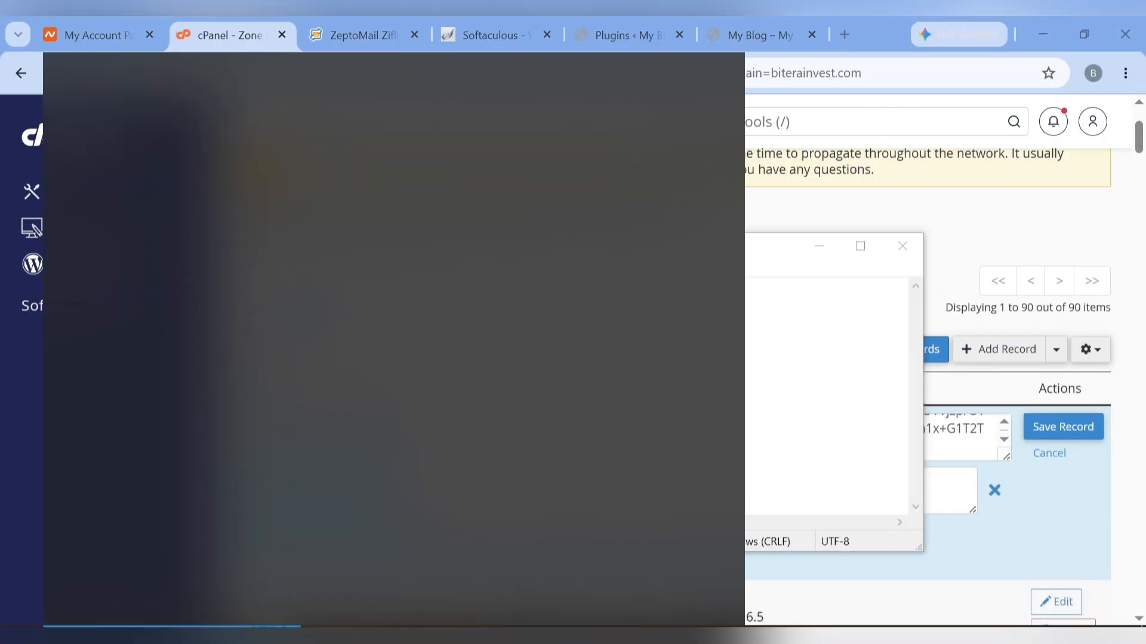
pyautogui.write('word')
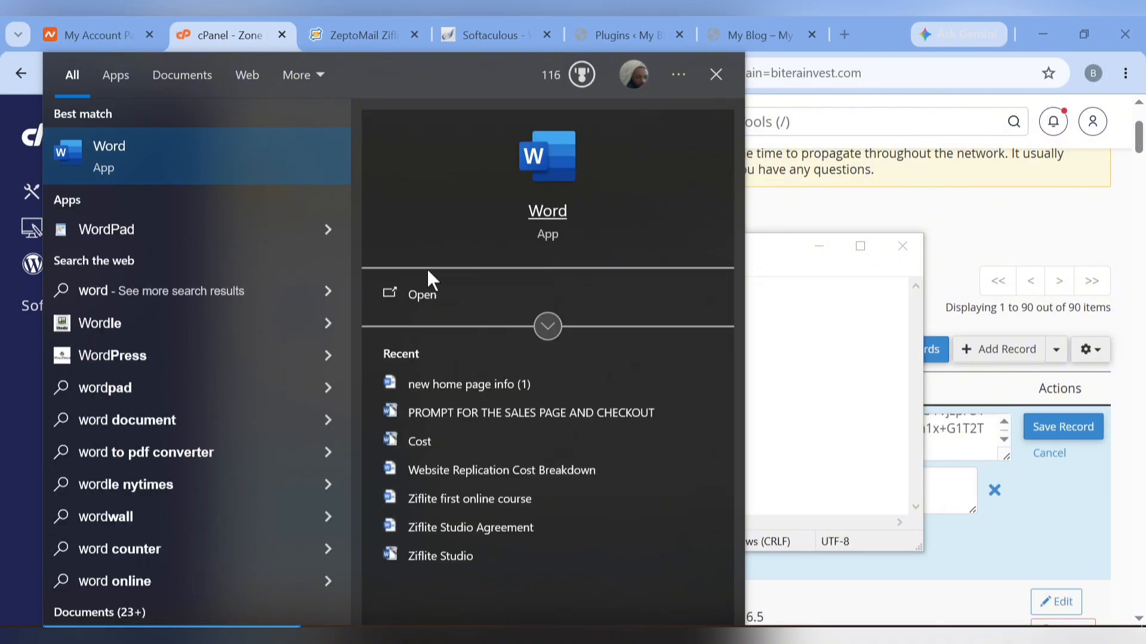
pyautogui.click(408, 292)
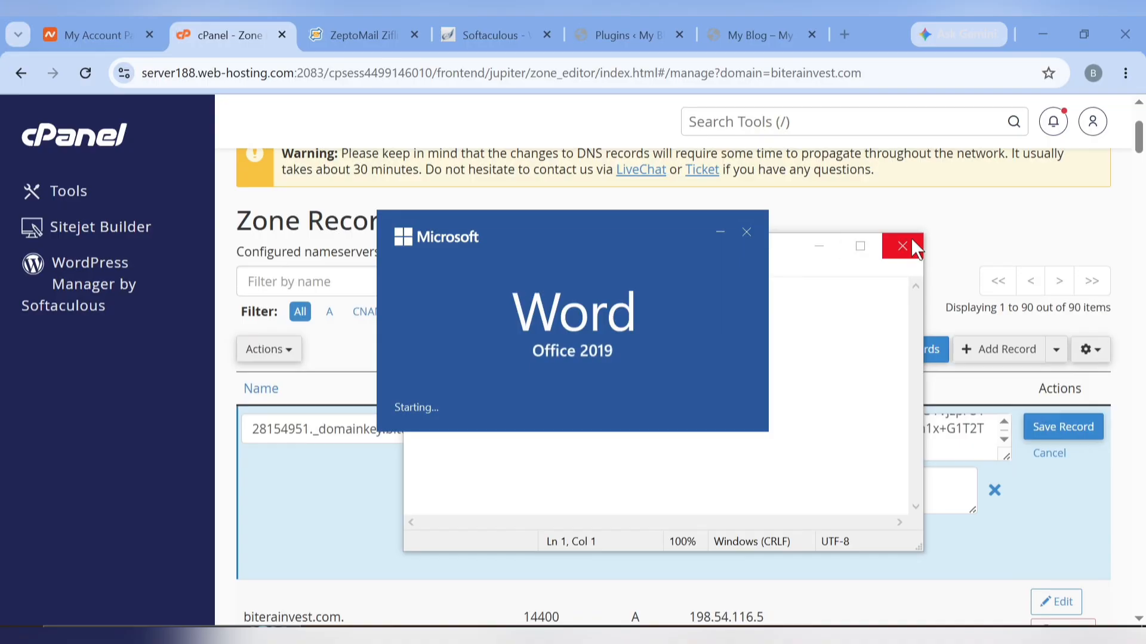
pyautogui.click(912, 247)
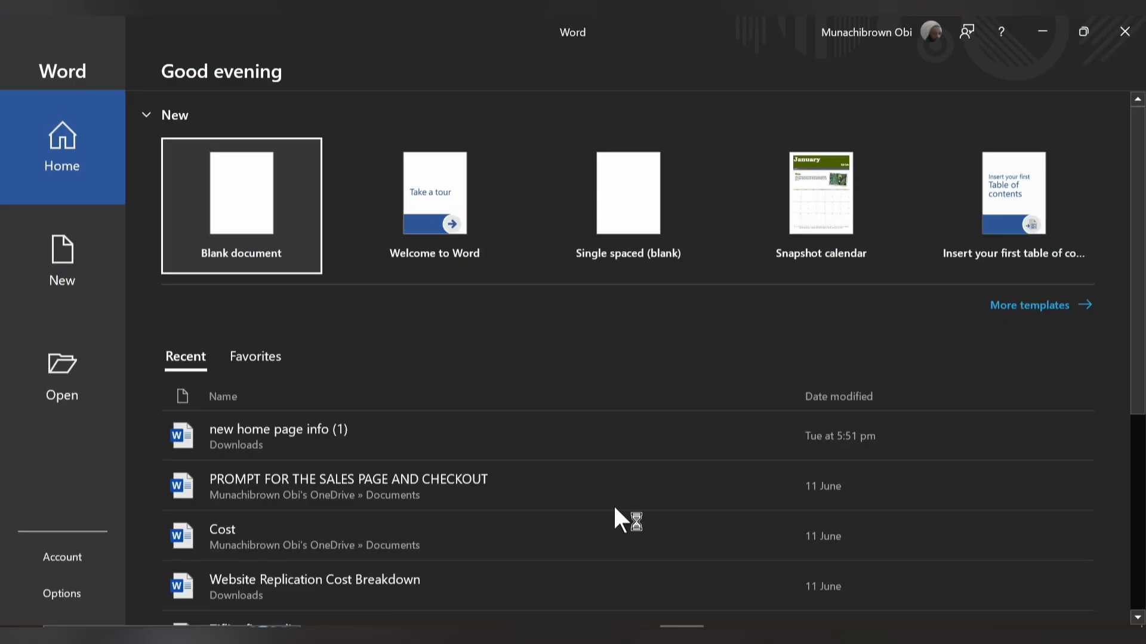
pyautogui.click(250, 197)
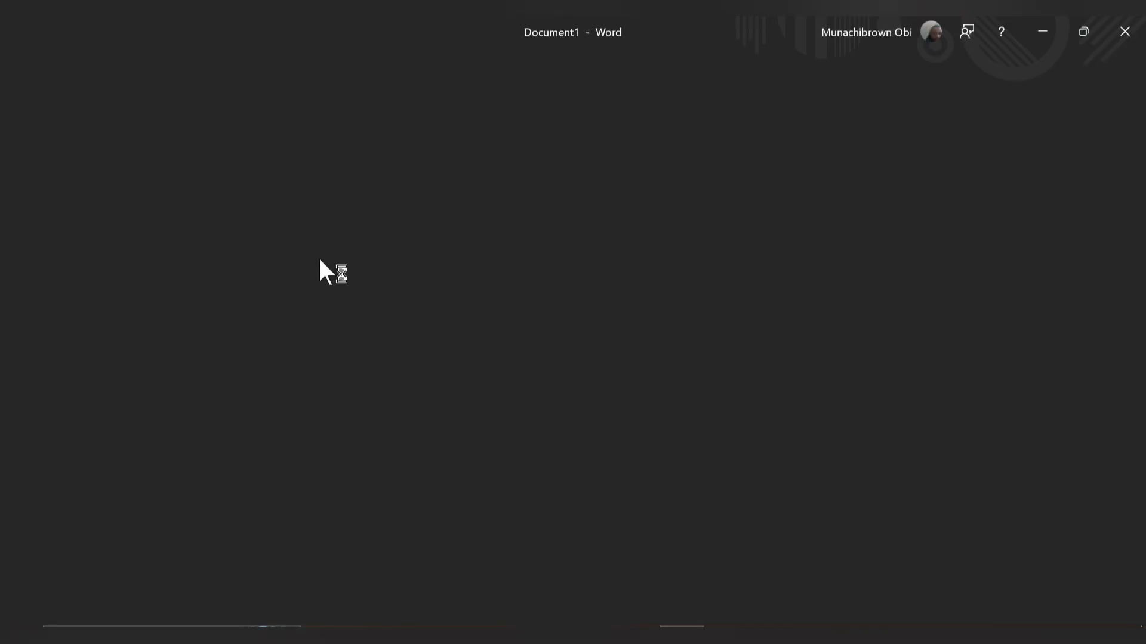
# Paste the DKIM key (k=rsa; p=…) into the Word document to inspect it
pyautogui.doubleClick(319, 261)
pyautogui.click(379, 306)
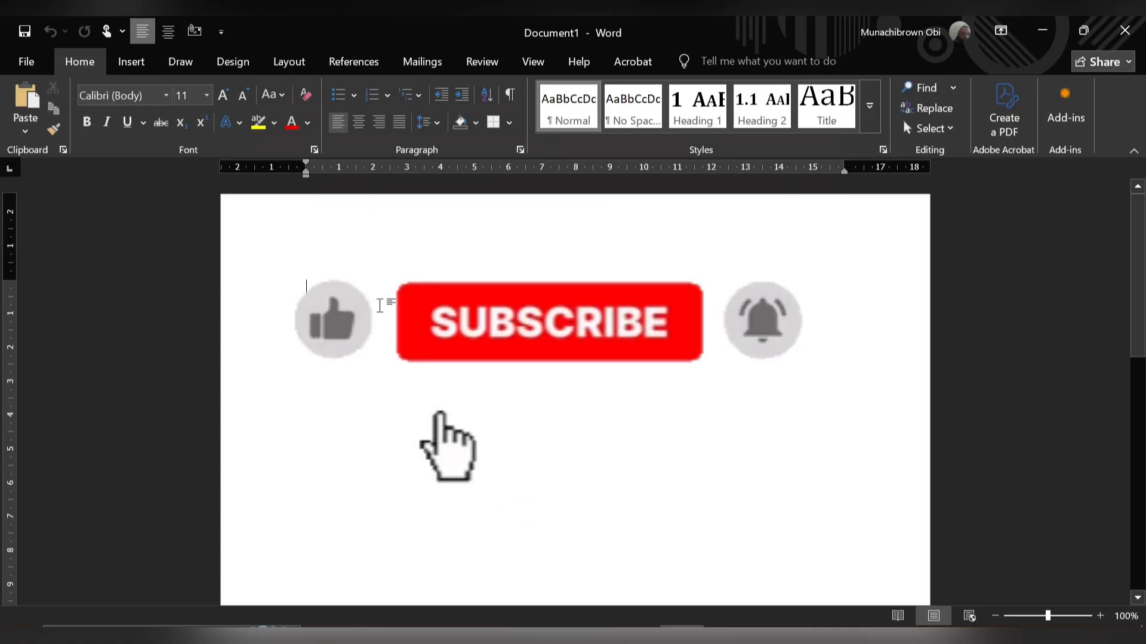
pyautogui.hotkey('ctrl', 'v')
pyautogui.hotkey('ctrl', 'a')
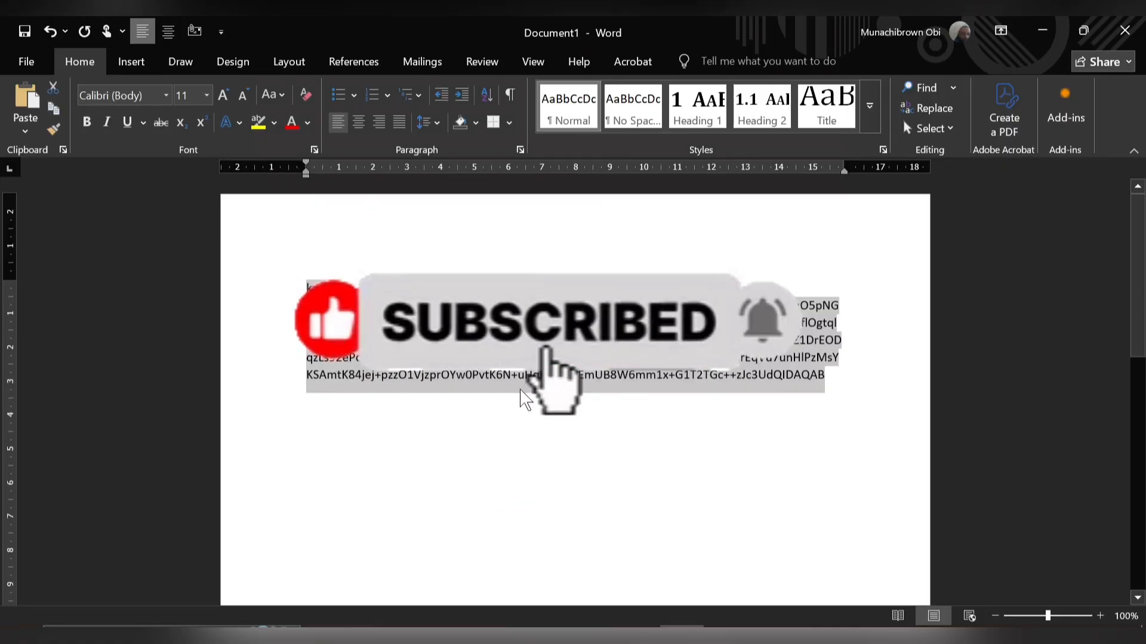
pyautogui.click(523, 399)
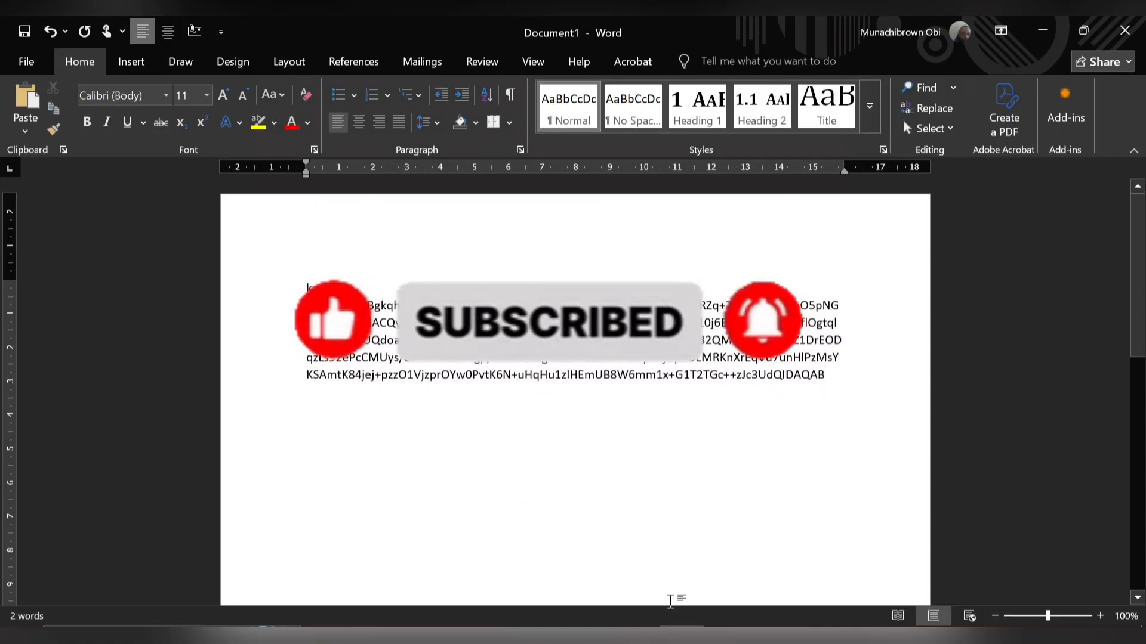
pyautogui.click(592, 636)
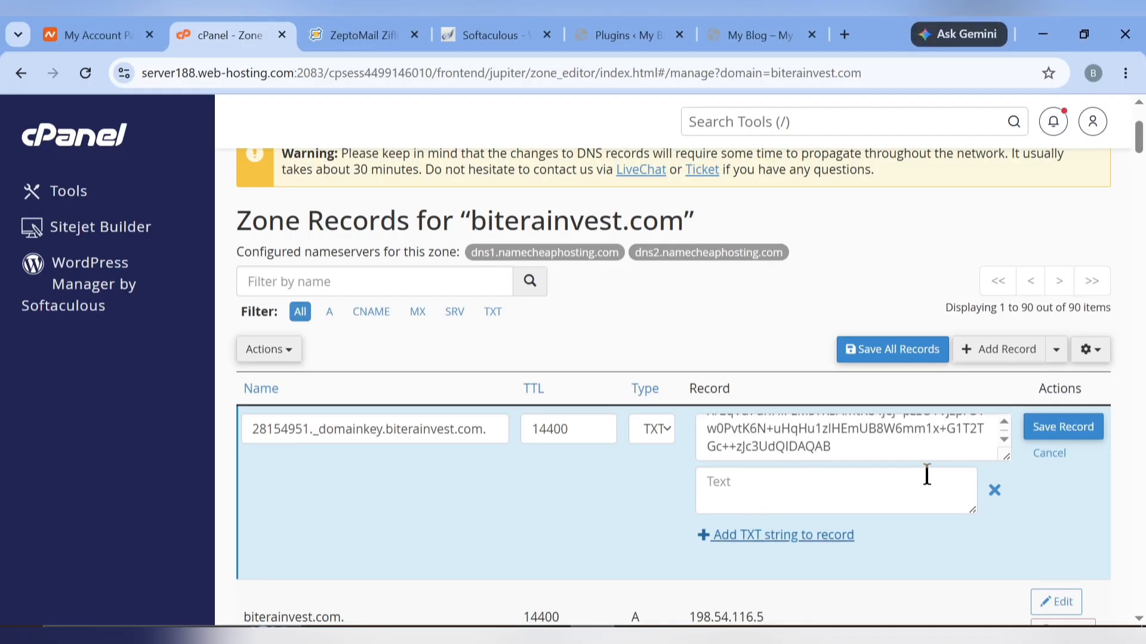
# Remove the empty text string and save the 28154951._domainkey.biterainvest.com TXT record
pyautogui.scroll(3, 866, 437)
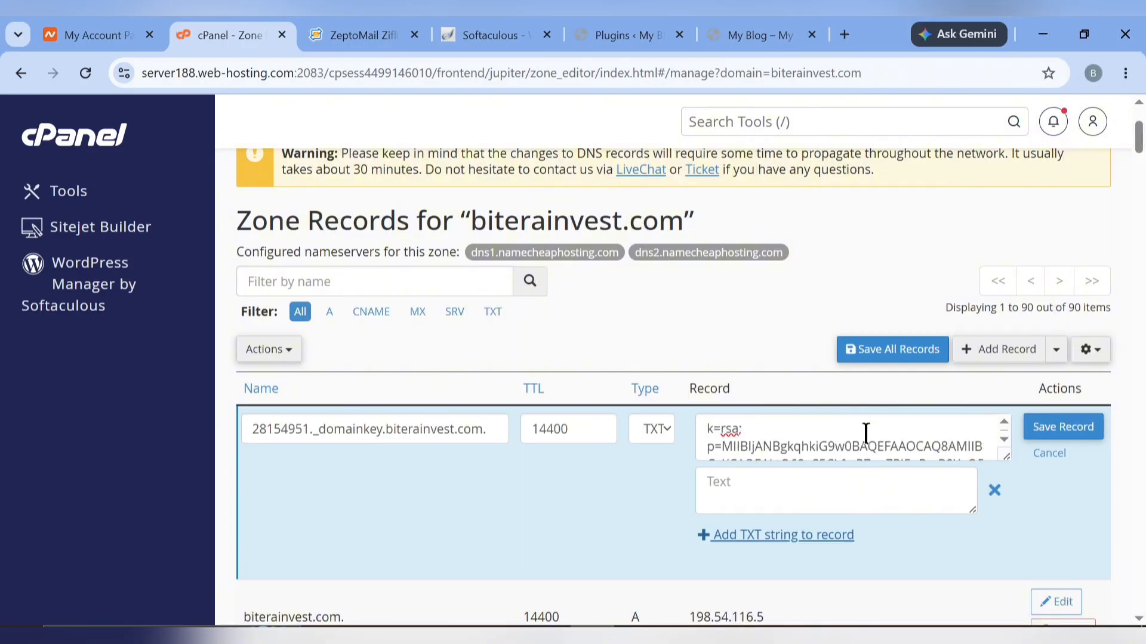
pyautogui.scroll(-3, 867, 433)
pyautogui.click(994, 492)
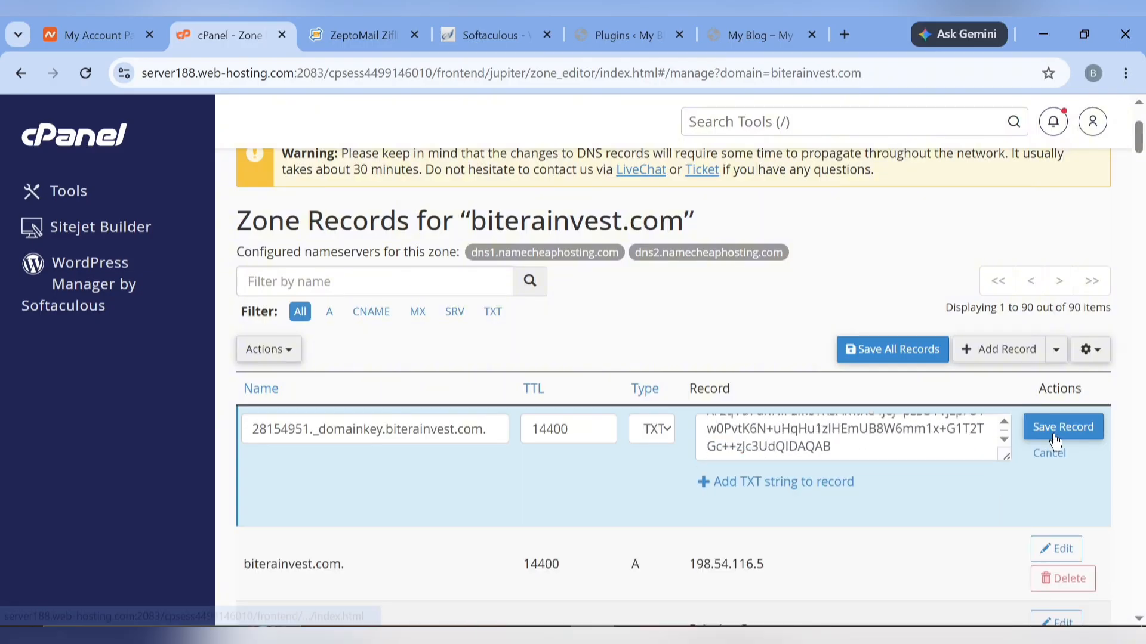
pyautogui.click(1052, 428)
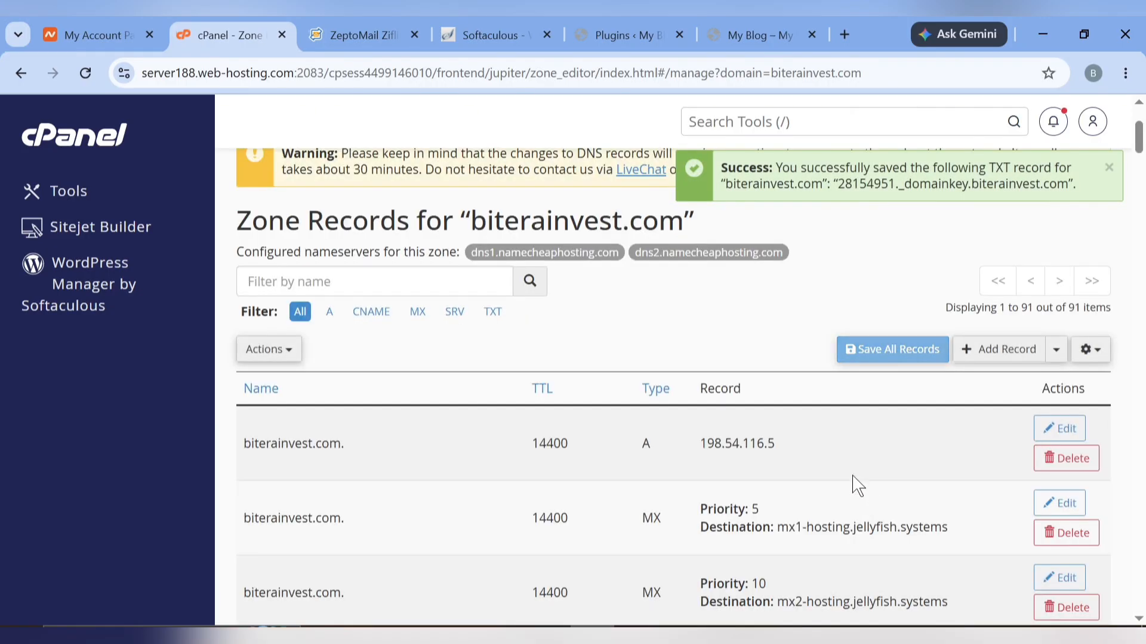
# Start a new cPanel zone record named bounce-zem with type CNAME
pyautogui.click(375, 18)
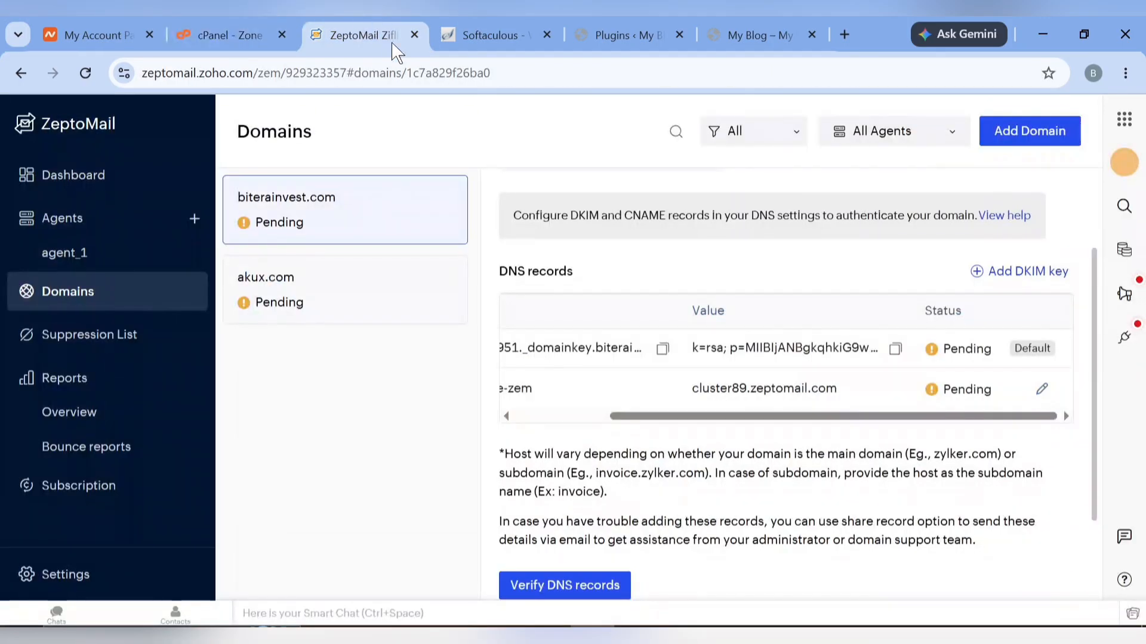
pyautogui.hscroll(-3, 570, 386)
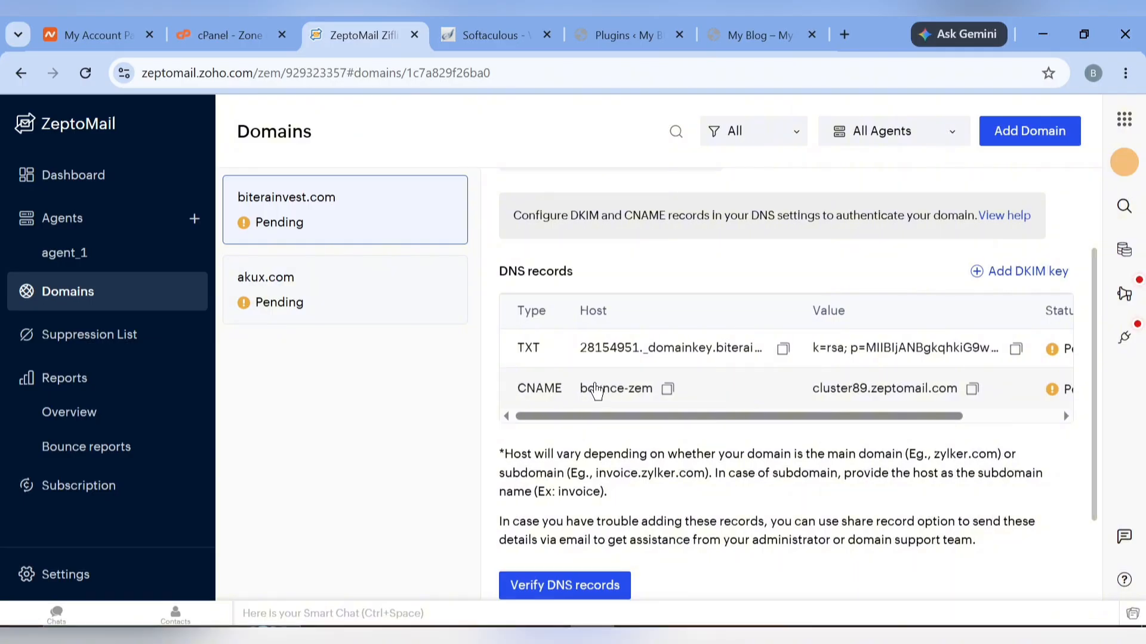
pyautogui.click(668, 389)
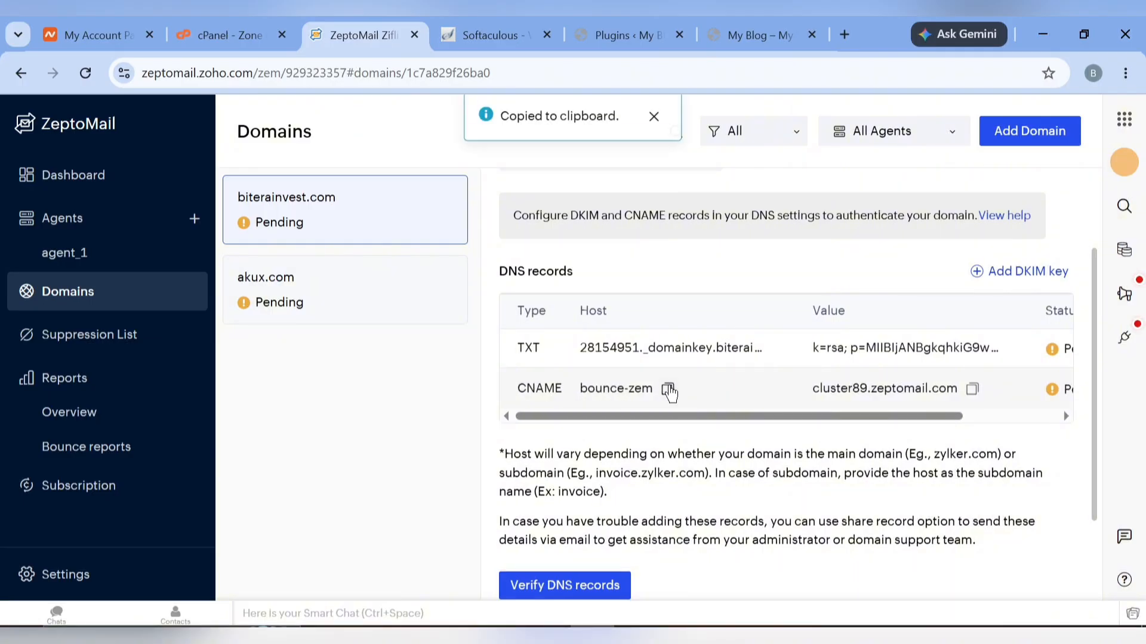
pyautogui.click(250, 29)
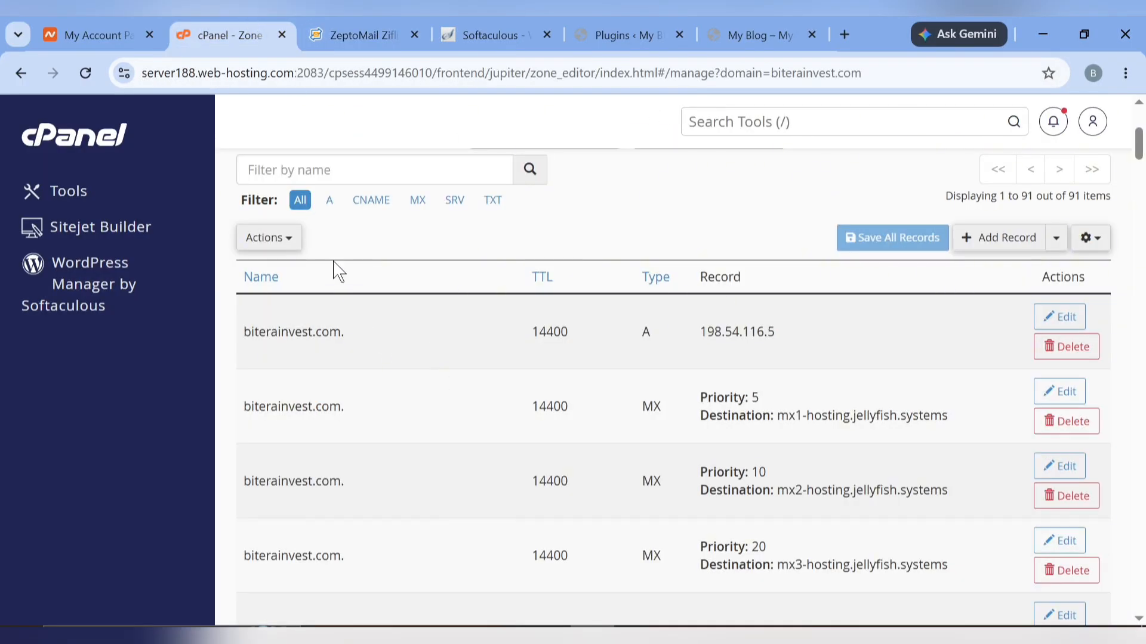
pyautogui.click(1006, 247)
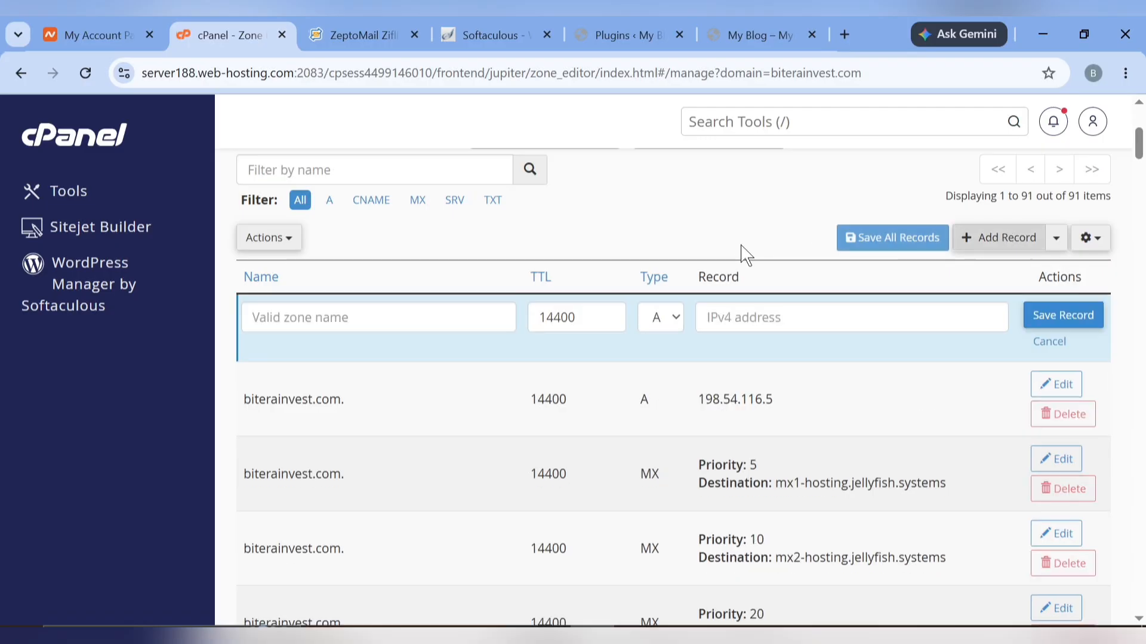
pyautogui.click(418, 314)
pyautogui.write('bounce-zem')
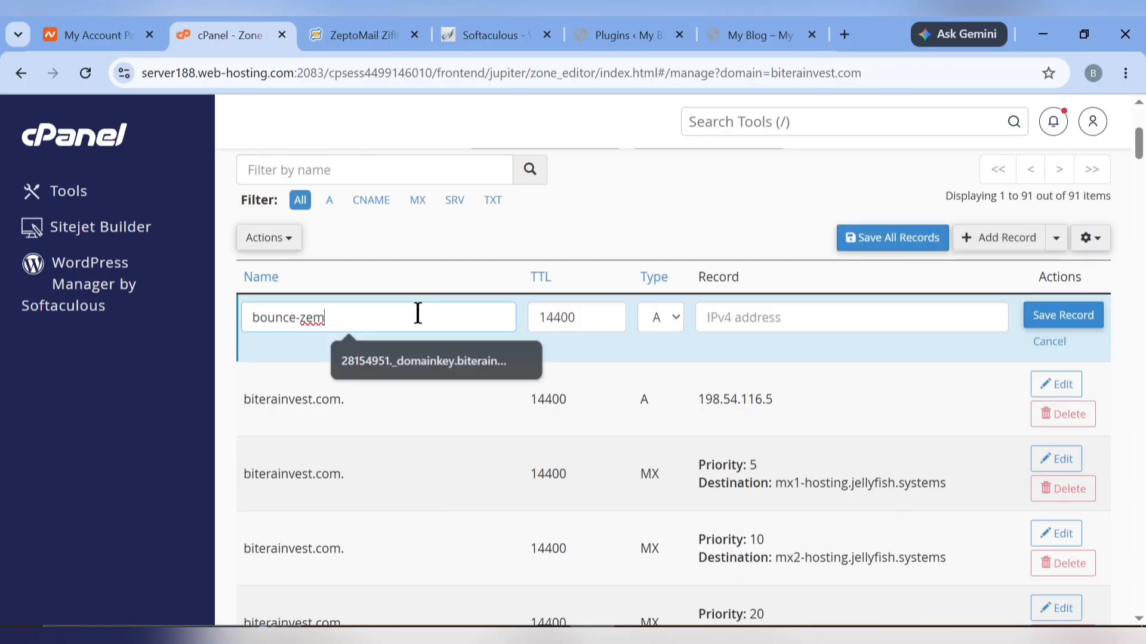
pyautogui.click(670, 327)
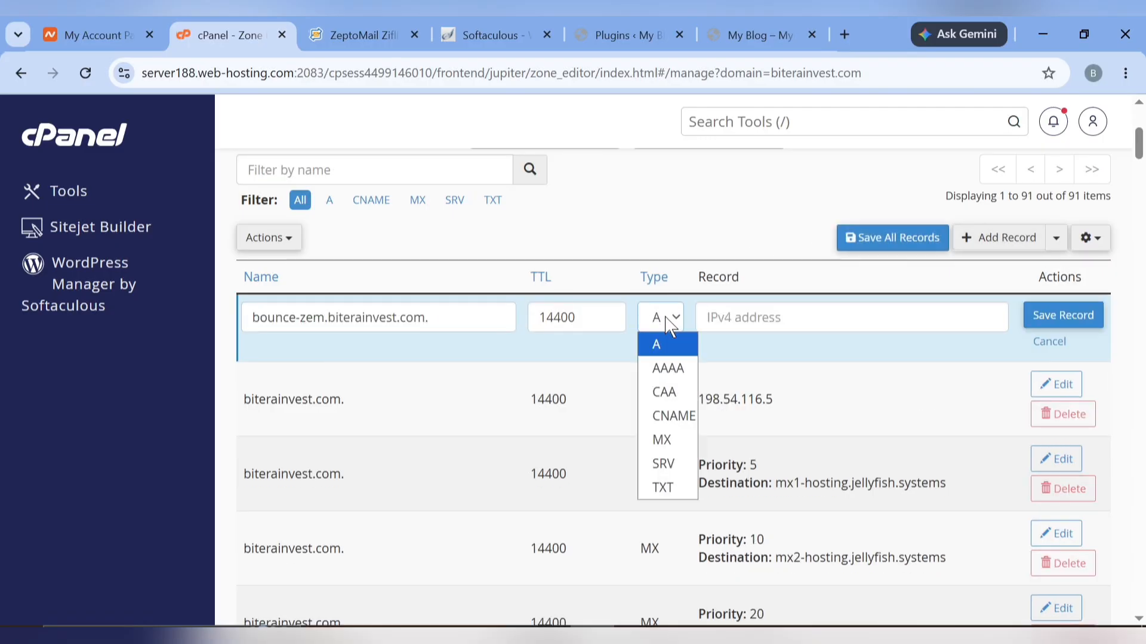
pyautogui.click(672, 415)
# Point the bounce-zem CNAME to cluster89.zeptomail.com and save the record
pyautogui.click(348, 24)
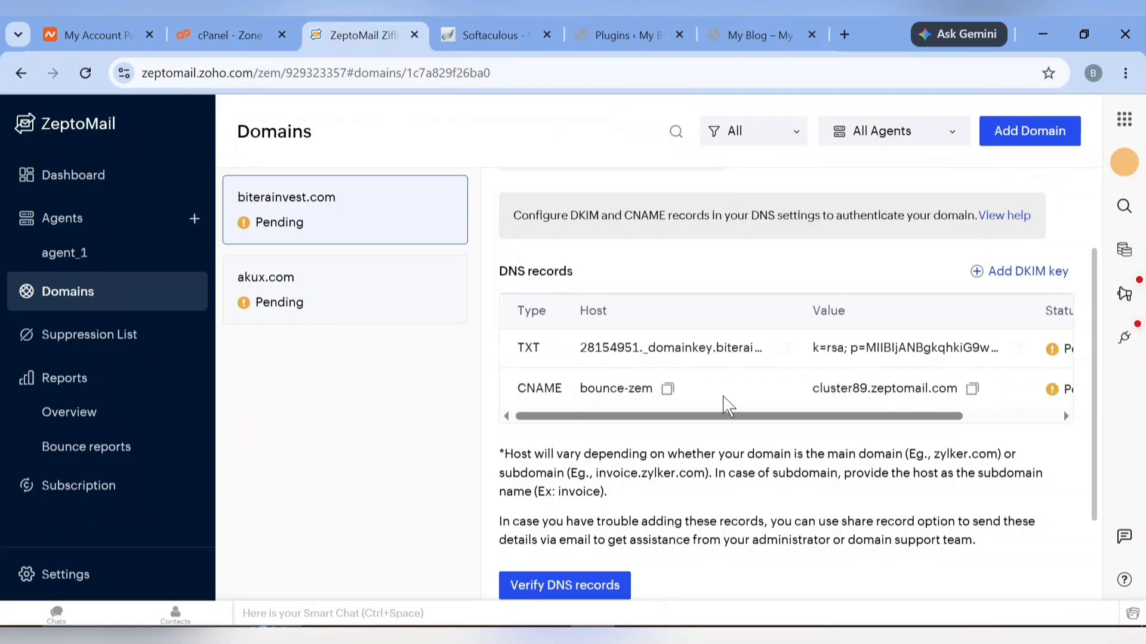
pyautogui.click(973, 399)
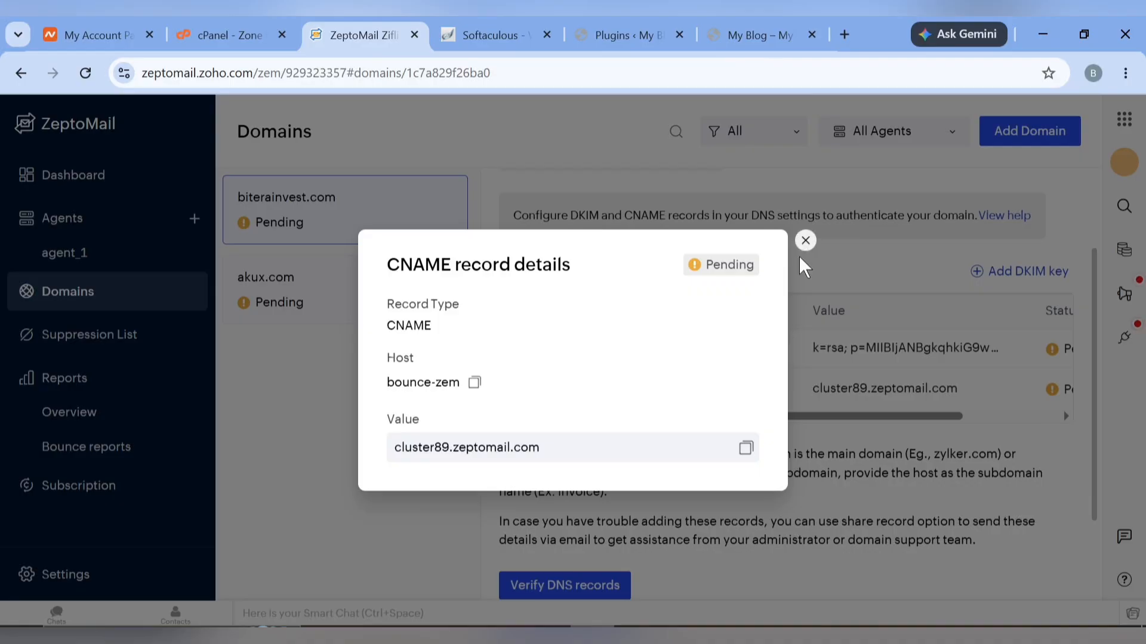
pyautogui.click(805, 240)
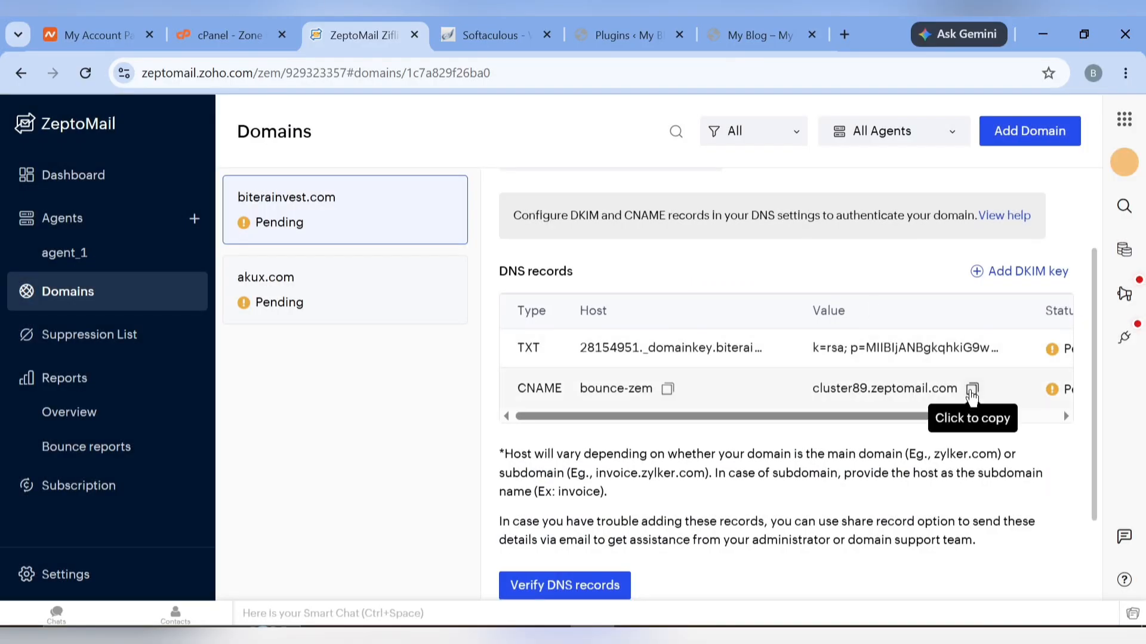
pyautogui.click(973, 391)
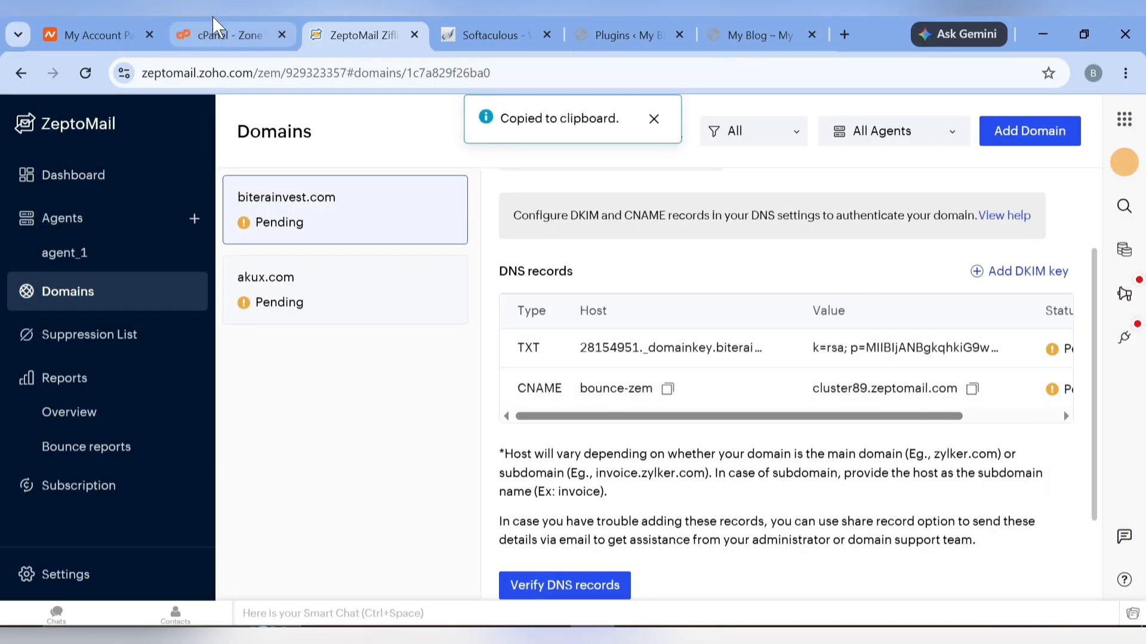
pyautogui.click(218, 34)
pyautogui.click(745, 330)
pyautogui.hotkey('ctrl', 'v')
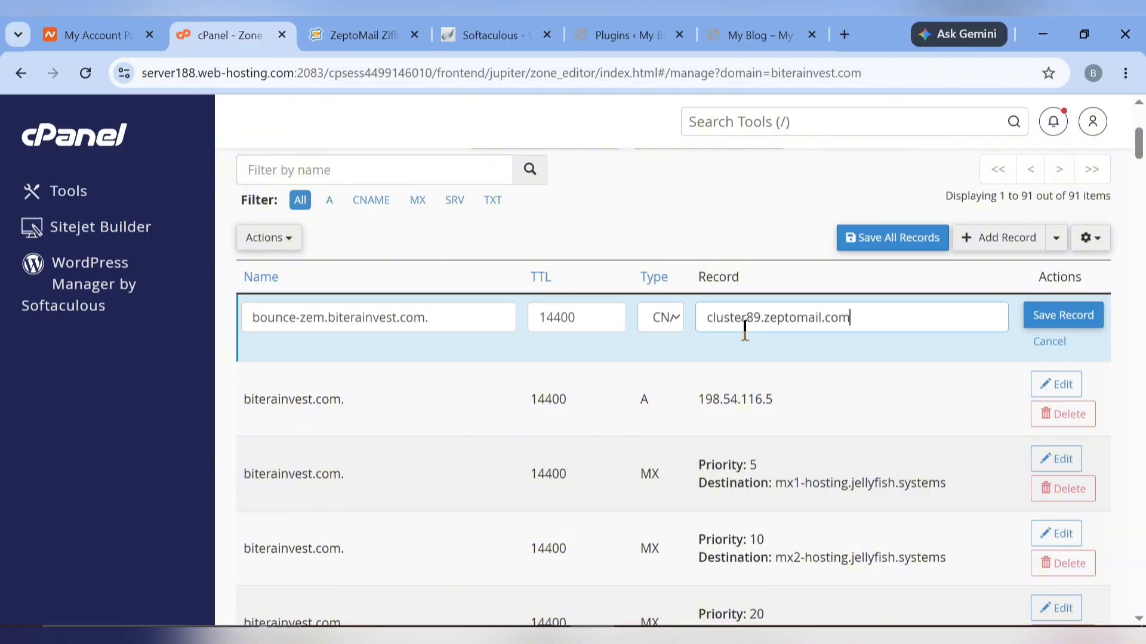
pyautogui.click(1068, 311)
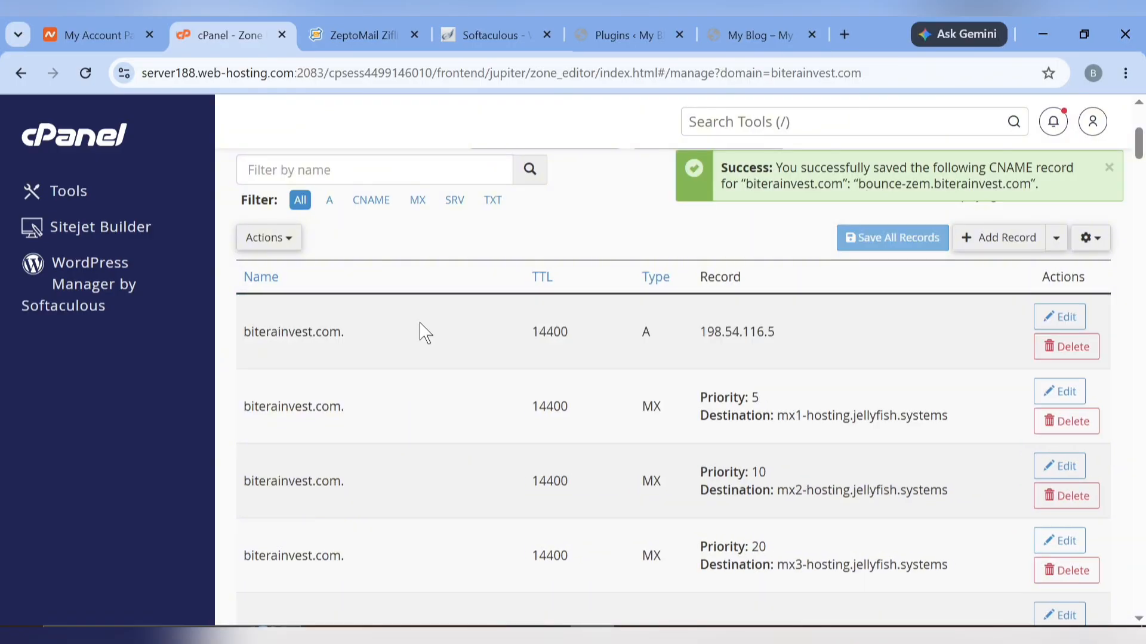
pyautogui.click(375, 27)
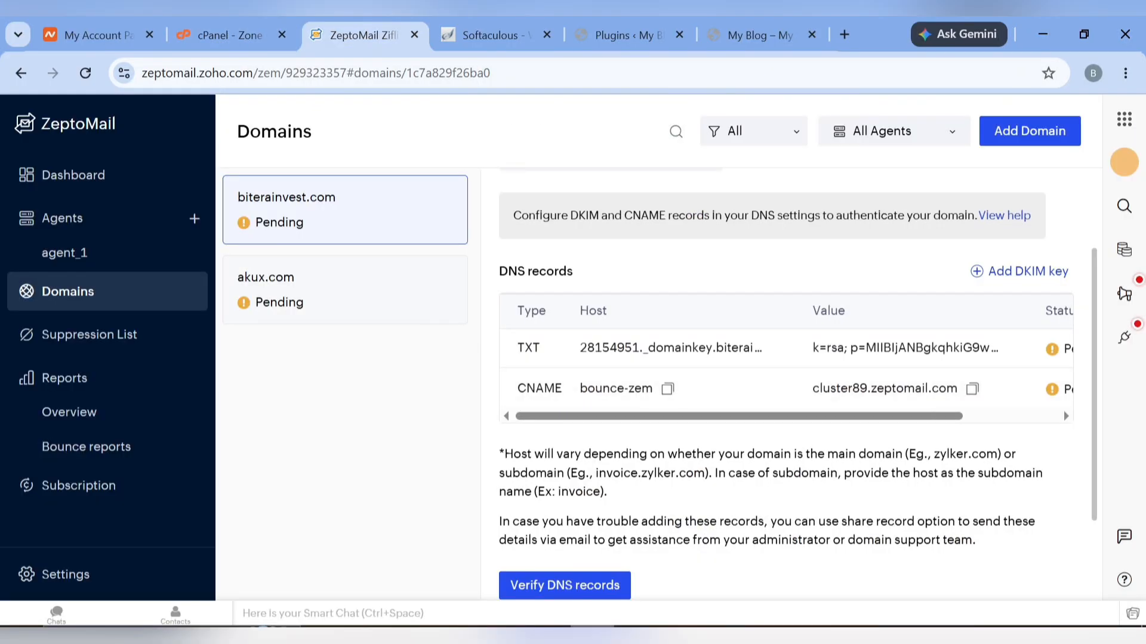
# Verify biterainvest.com's DNS records: the DKIM TXT passes while the bounce-zem CNAME stays pending
pyautogui.click(567, 584)
pyautogui.scroll(-2, 674, 447)
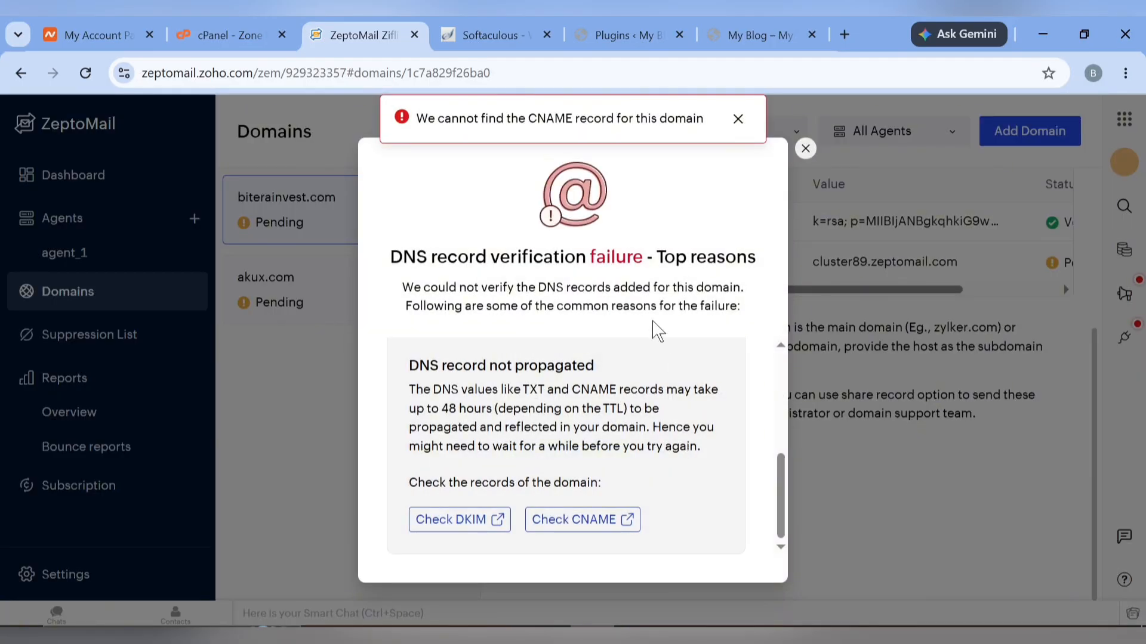
pyautogui.click(805, 149)
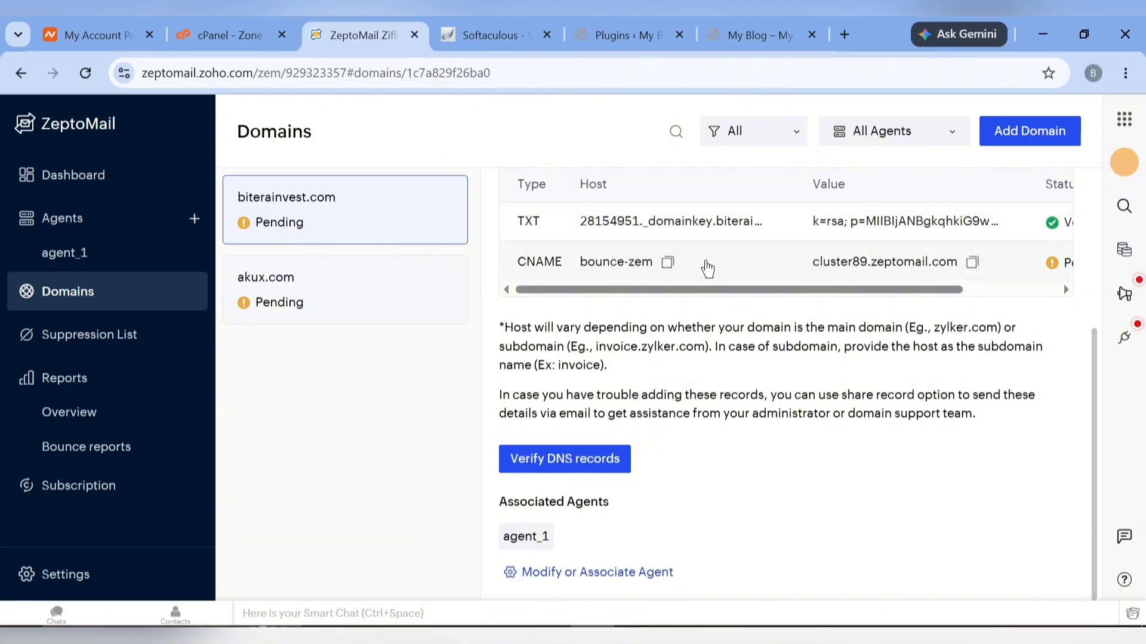
pyautogui.scroll(1, 708, 269)
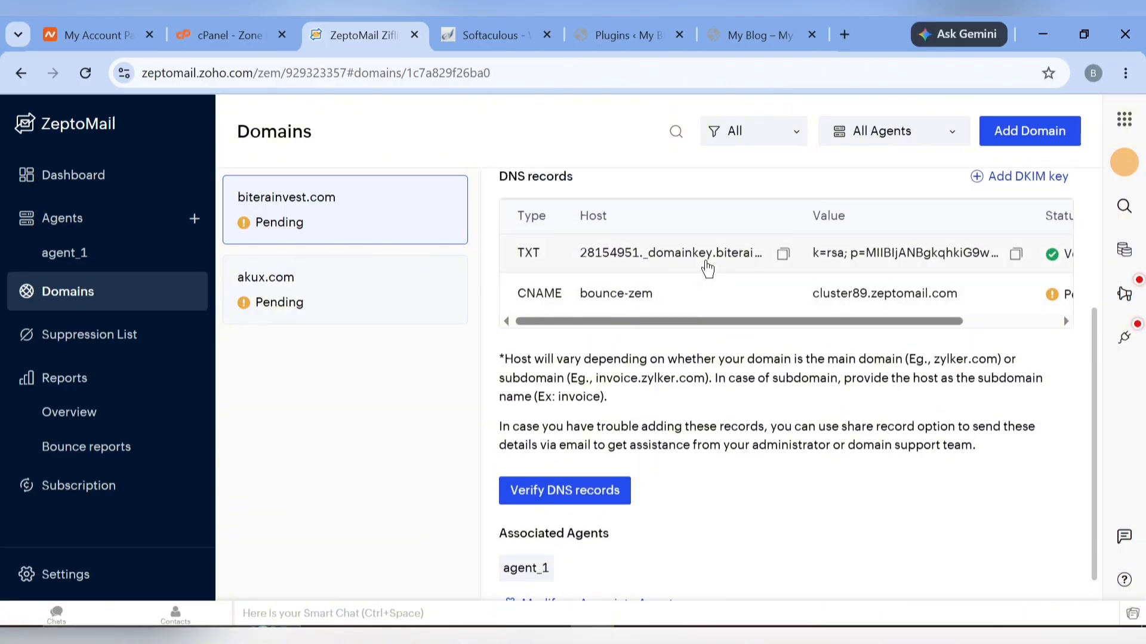
pyautogui.hscroll(3, 762, 268)
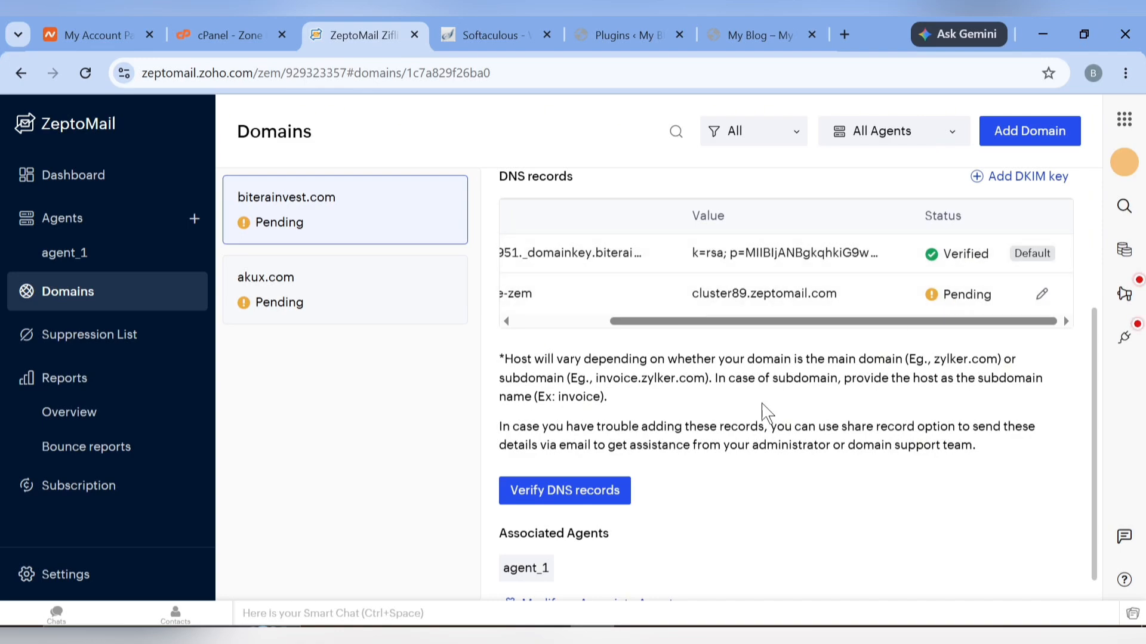
pyautogui.scroll(-1, 764, 414)
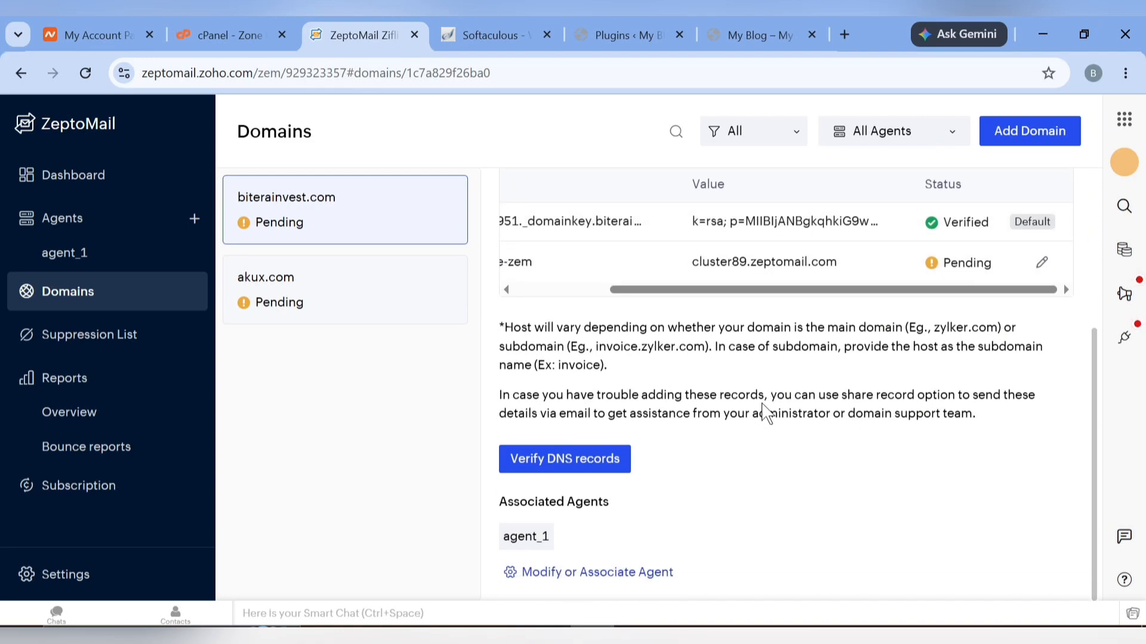
pyautogui.click(292, 16)
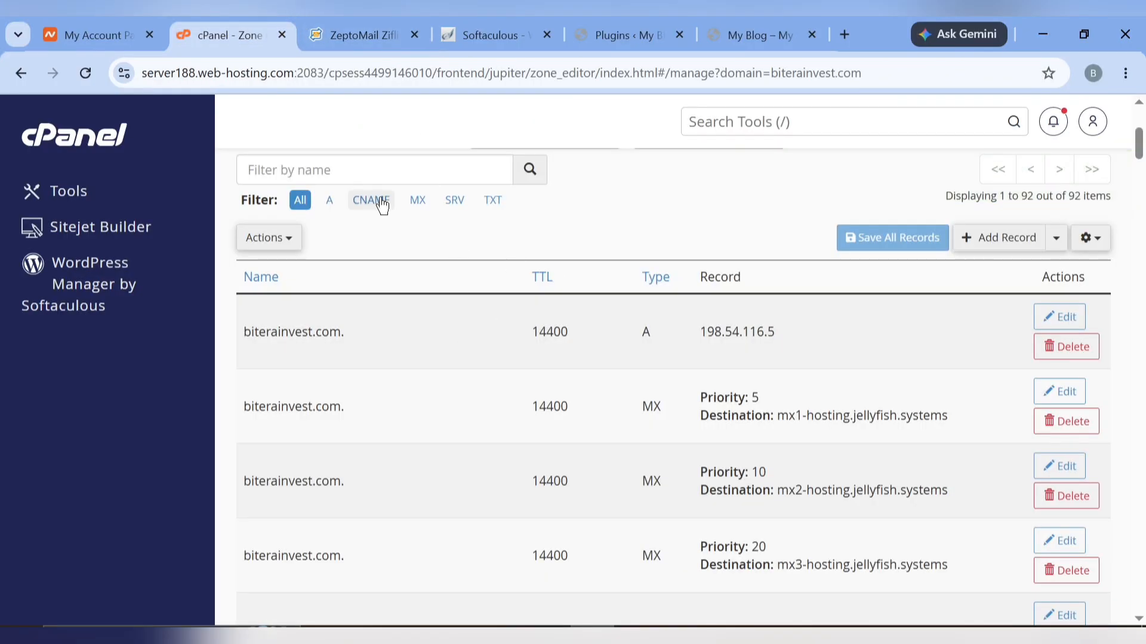
# Filter cPanel to CNAME records and re-enter bounce-zem as the edited record's name
pyautogui.click(356, 199)
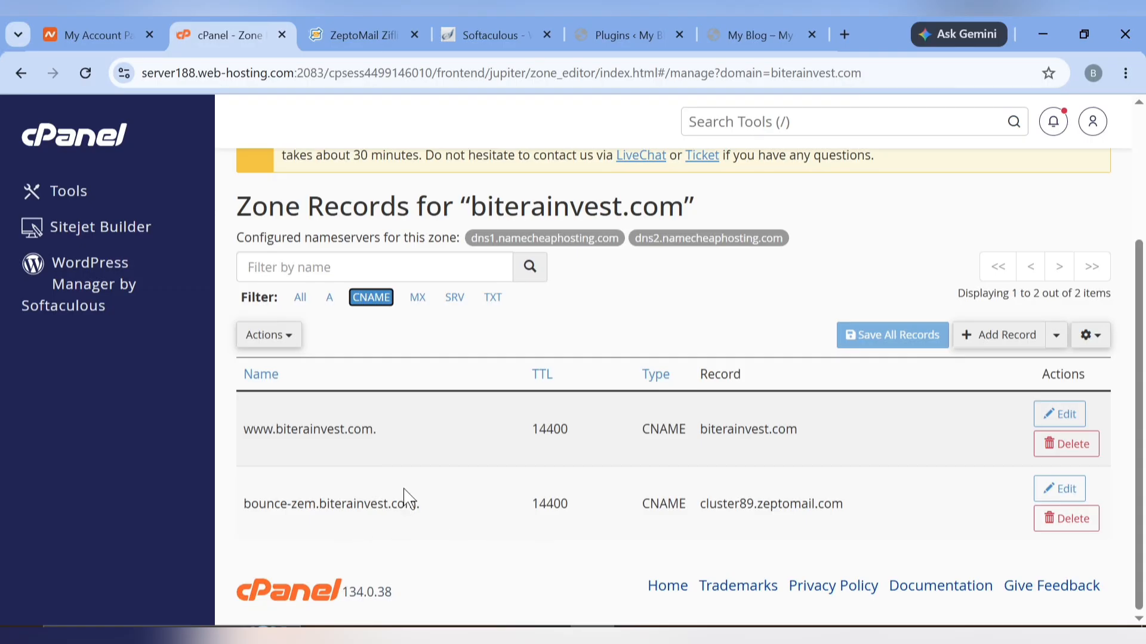
pyautogui.click(1059, 489)
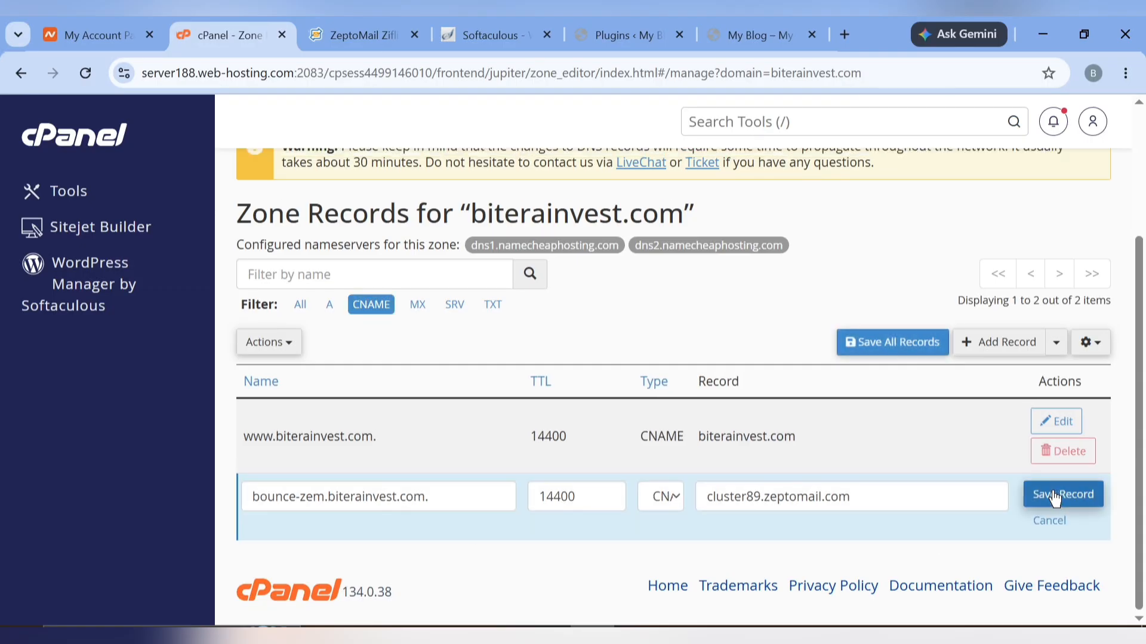
pyautogui.click(398, 27)
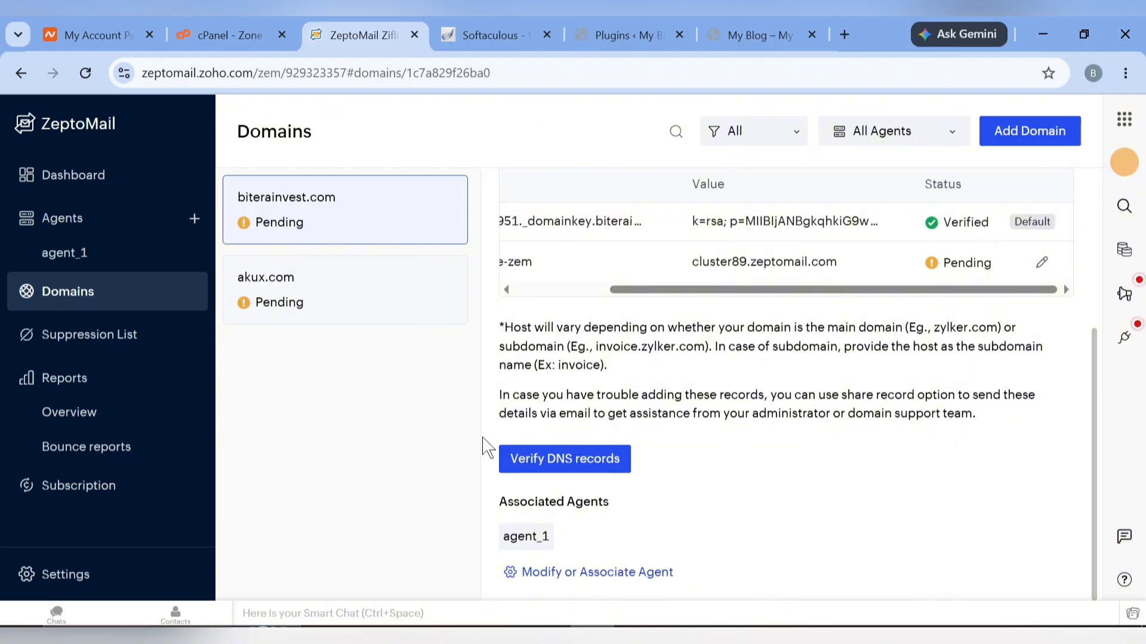
pyautogui.scroll(1, 623, 445)
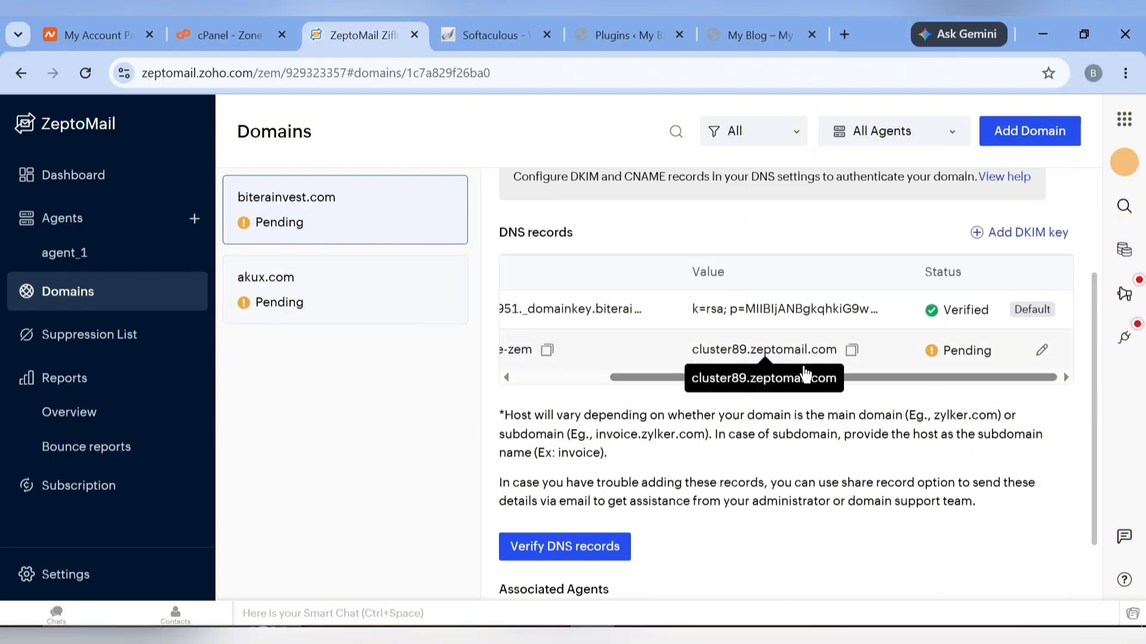
pyautogui.hscroll(-3, 626, 358)
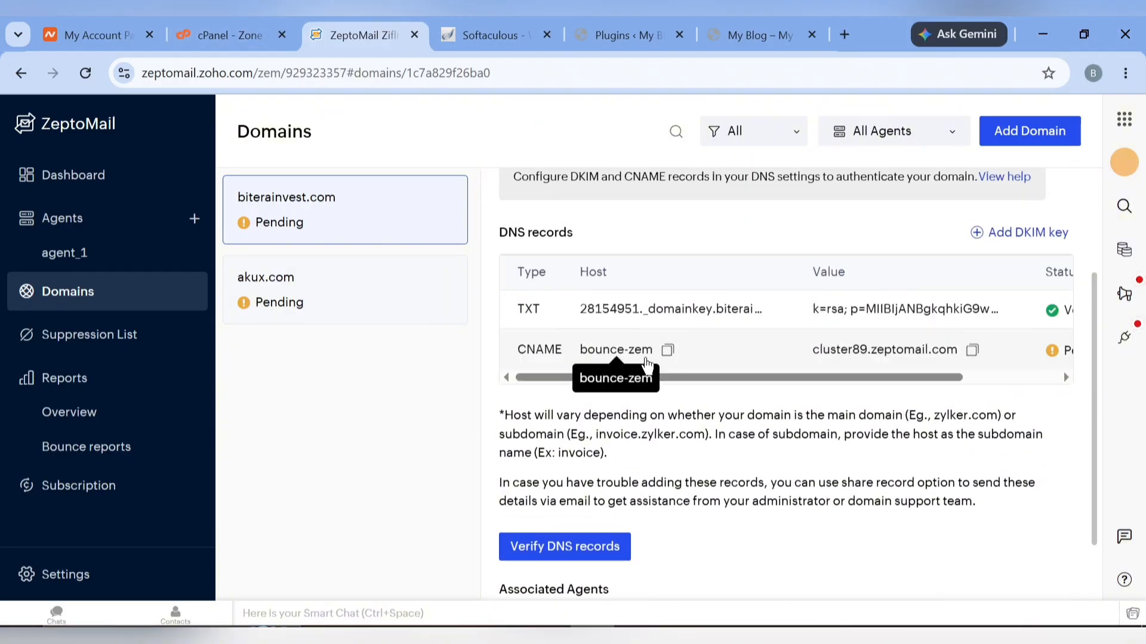
pyautogui.click(667, 351)
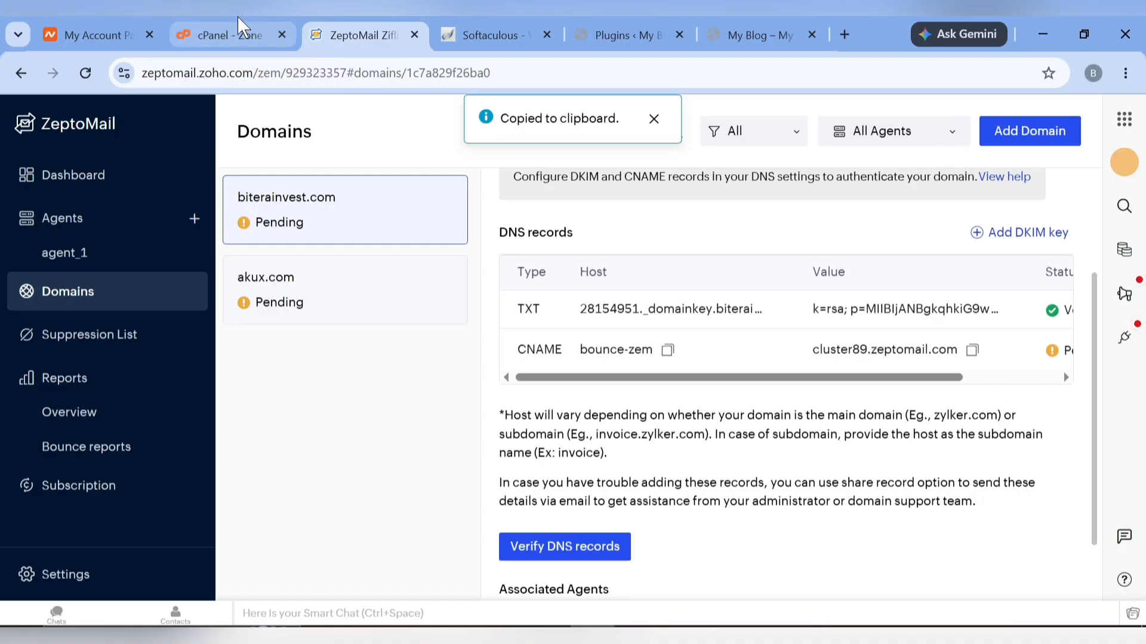
pyautogui.click(229, 35)
pyautogui.tripleClick(460, 506)
pyautogui.hotkey('ctrl', 'v')
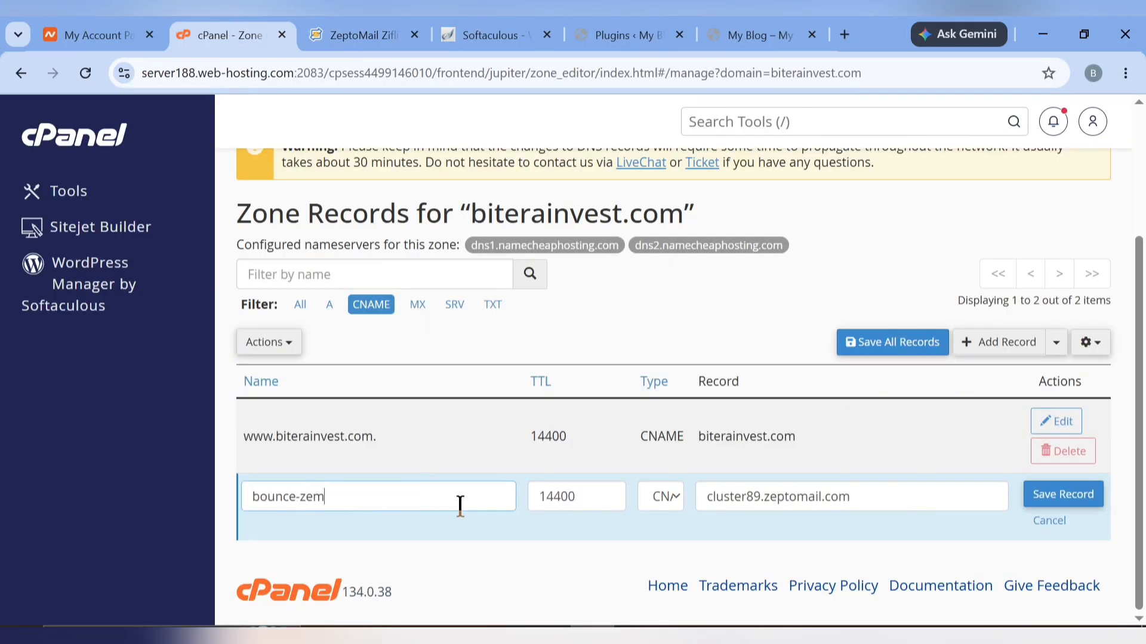
# Set the bounce-zem record's target to cluster89.zeptomail.com and save it again
pyautogui.click(394, 31)
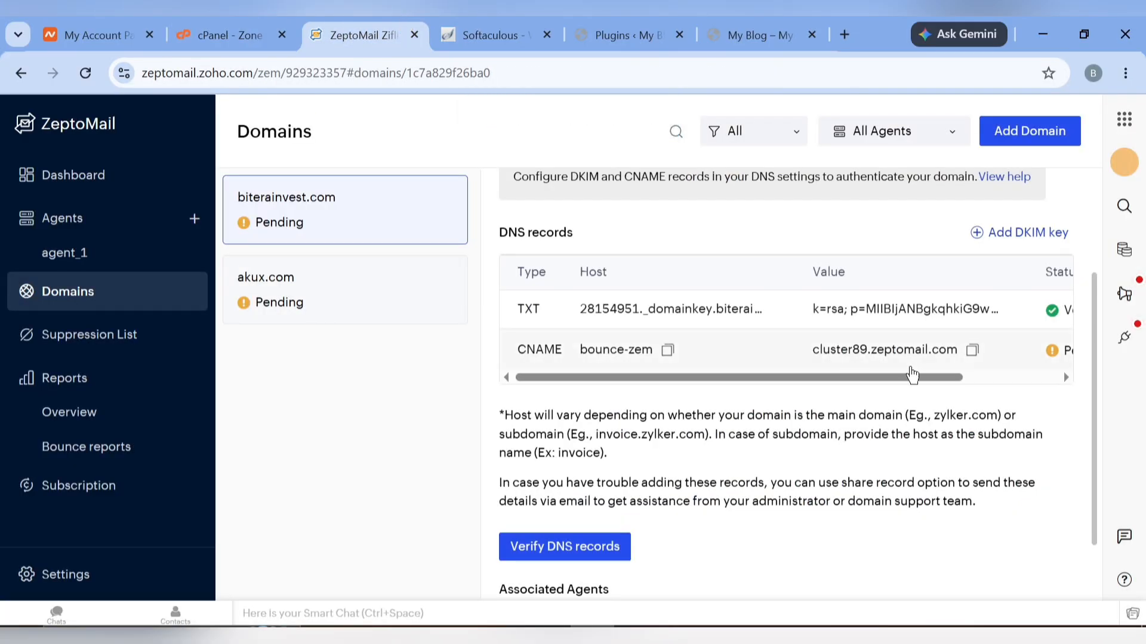
pyautogui.click(972, 351)
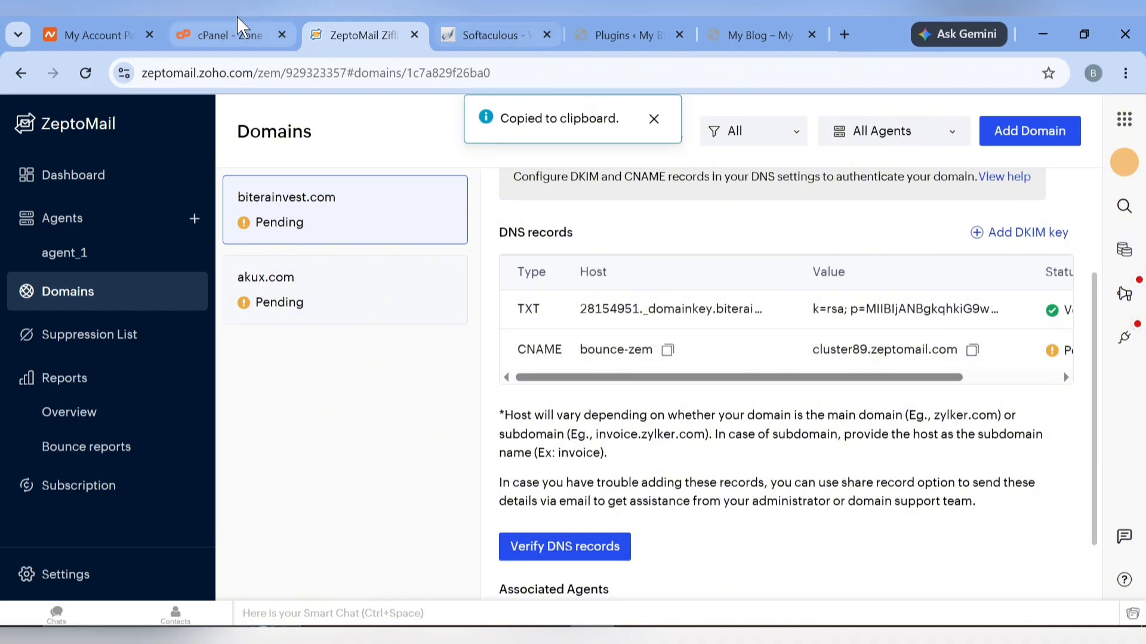
pyautogui.click(239, 33)
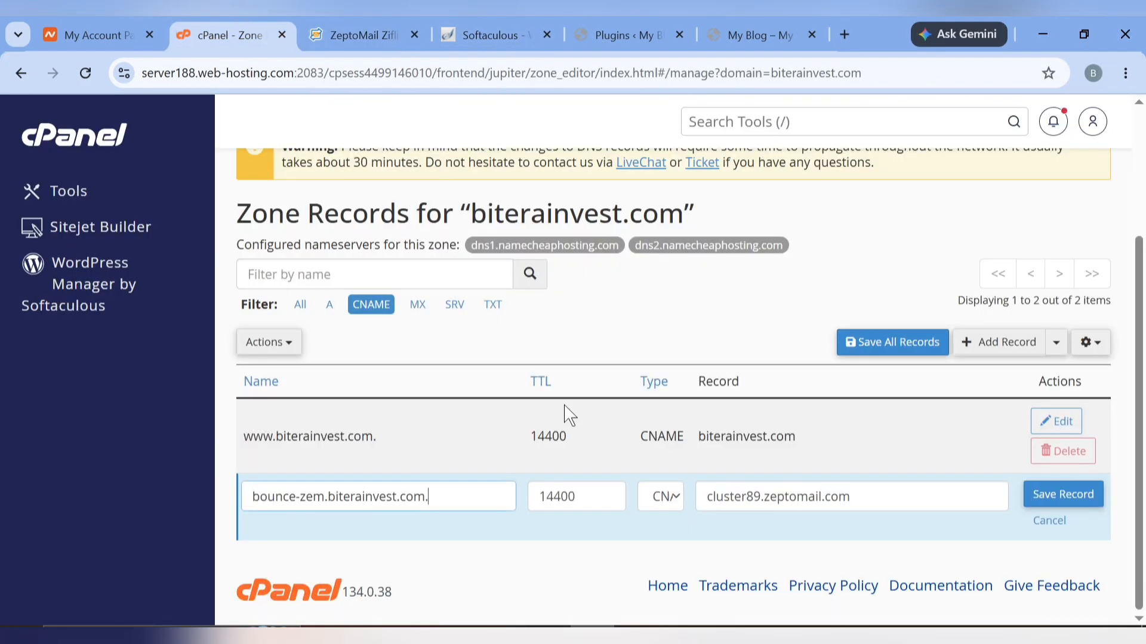
pyautogui.tripleClick(870, 502)
pyautogui.hotkey('ctrl', 'v')
pyautogui.click(1062, 494)
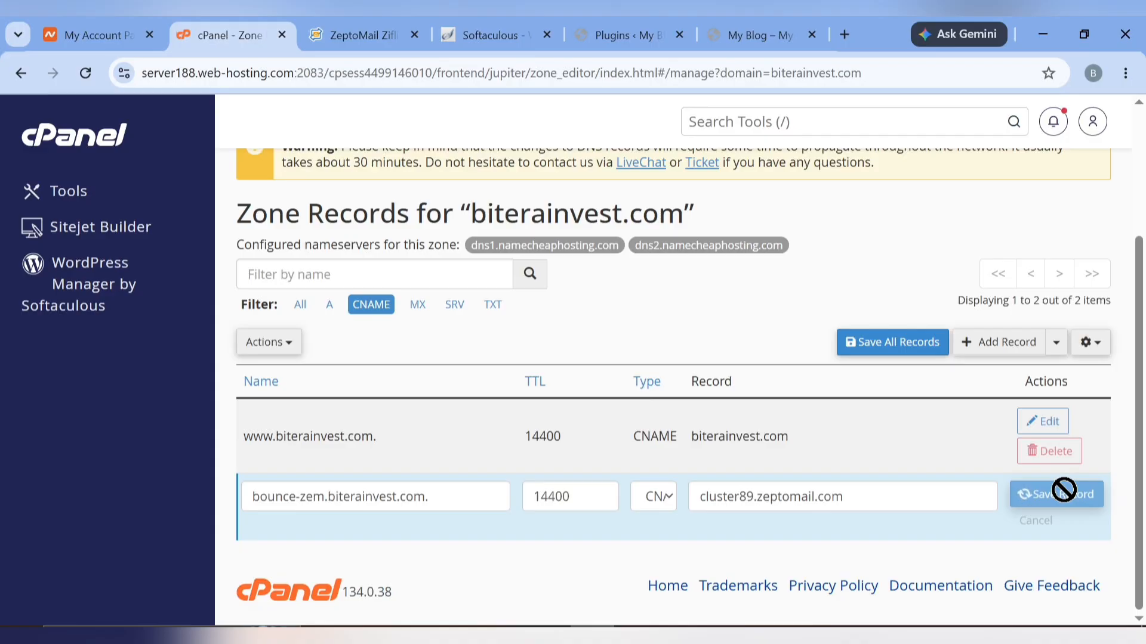
pyautogui.click(365, 35)
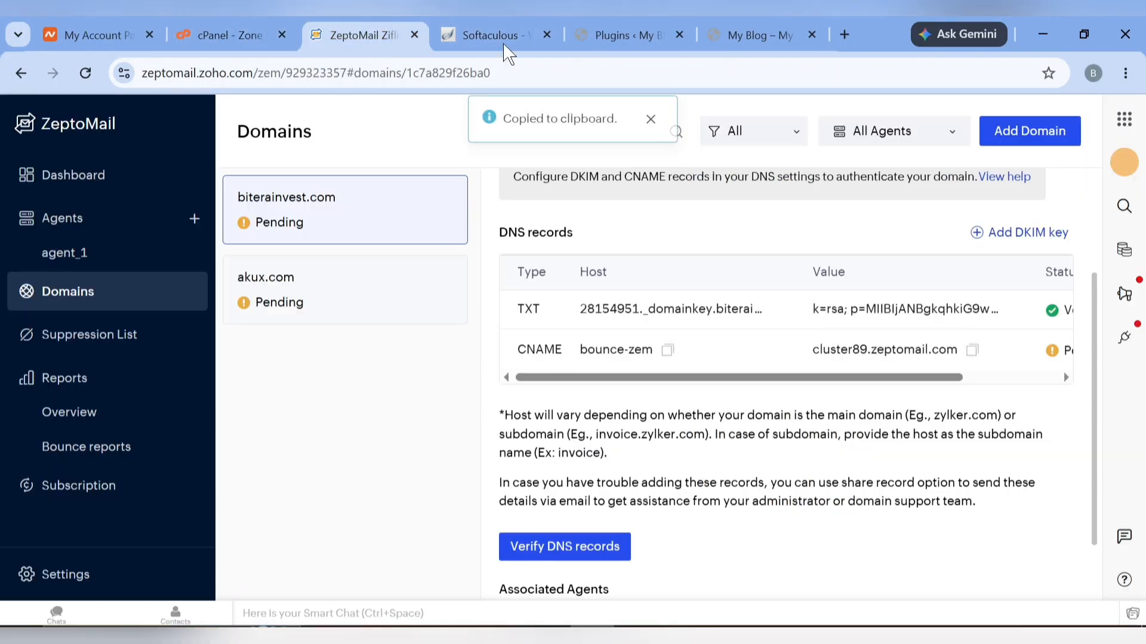
# Re-verify the DNS records, then review biterainvest.com's now-verified DKIM TXT and bounce-zem CNAME records
pyautogui.click(554, 542)
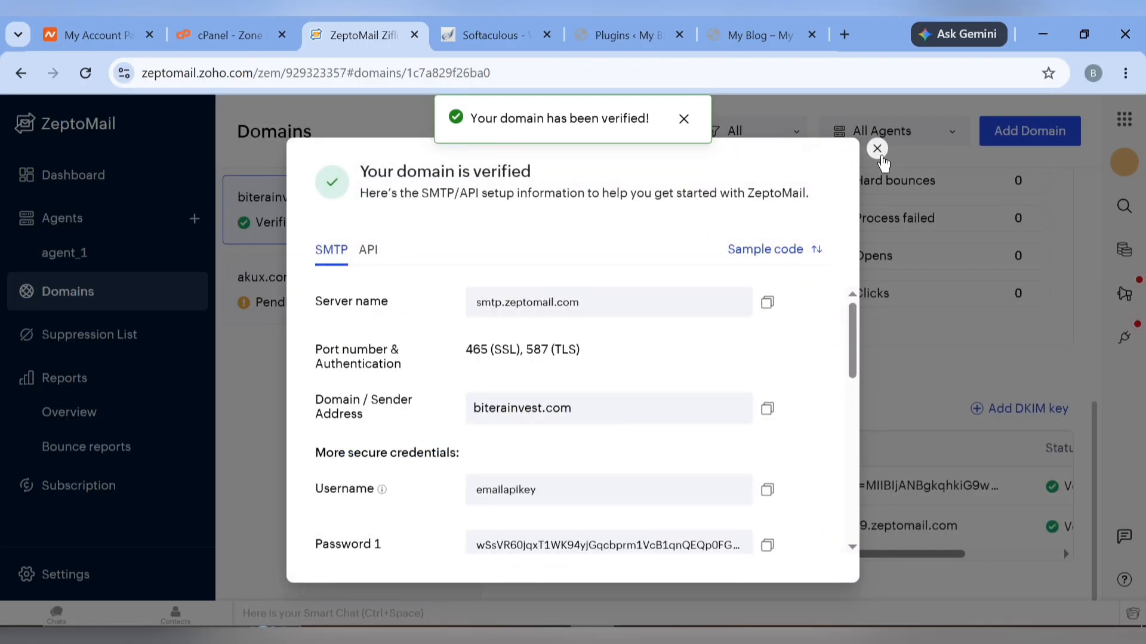
pyautogui.click(877, 148)
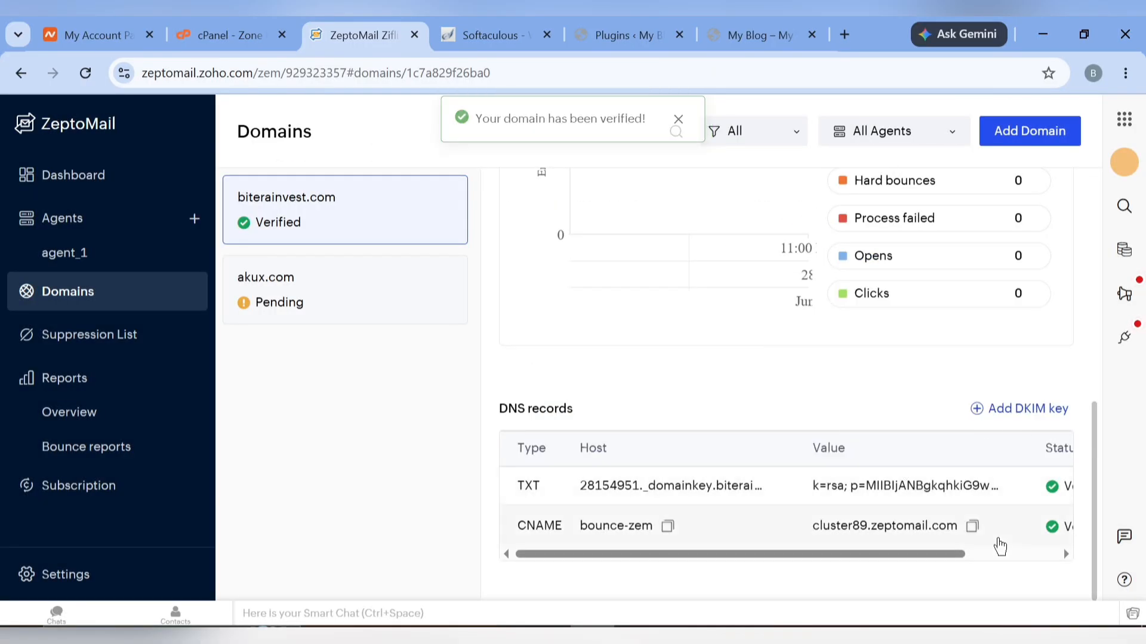
pyautogui.hscroll(3, 999, 545)
pyautogui.scroll(10, 937, 489)
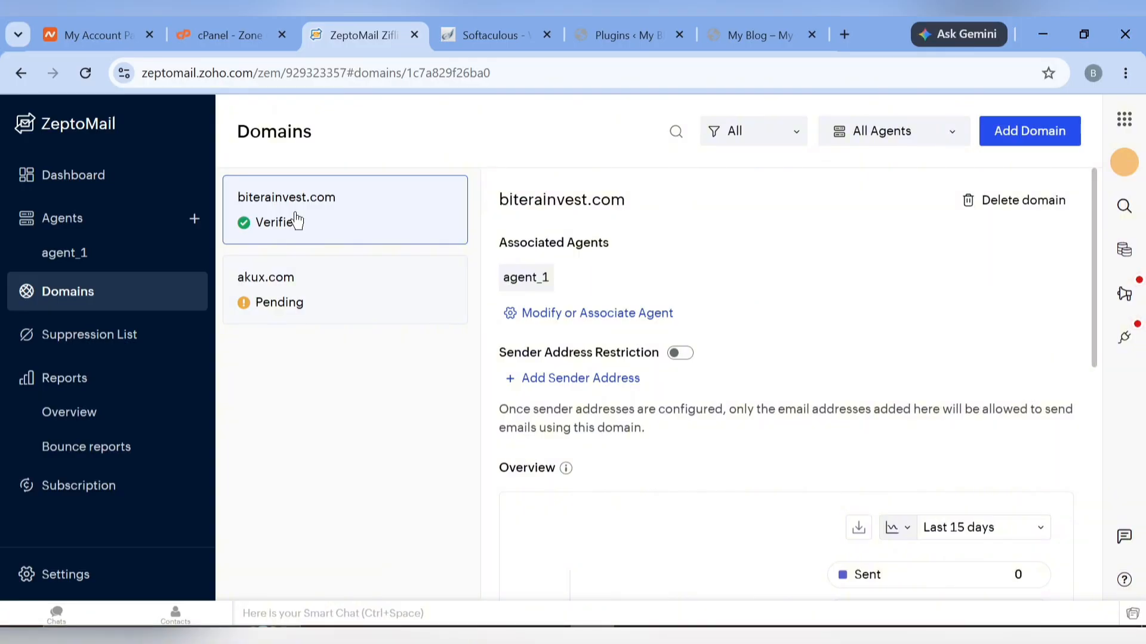
# Display agent_1's SMTP / API page with server name, ports, and username and password credentials
pyautogui.click(76, 180)
pyautogui.click(71, 253)
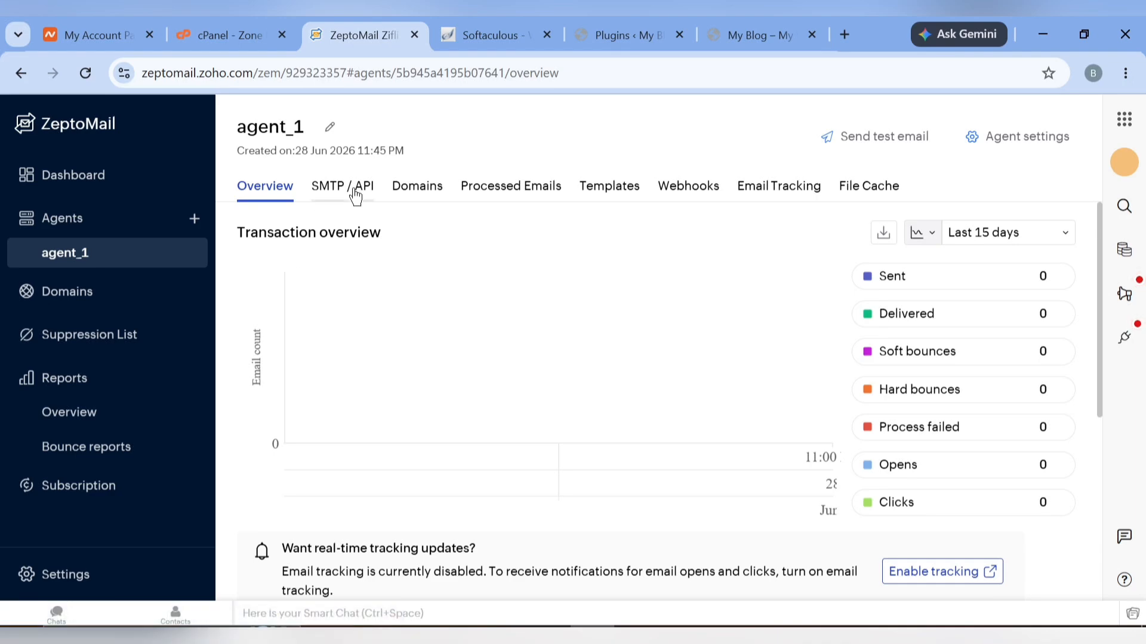
pyautogui.click(354, 192)
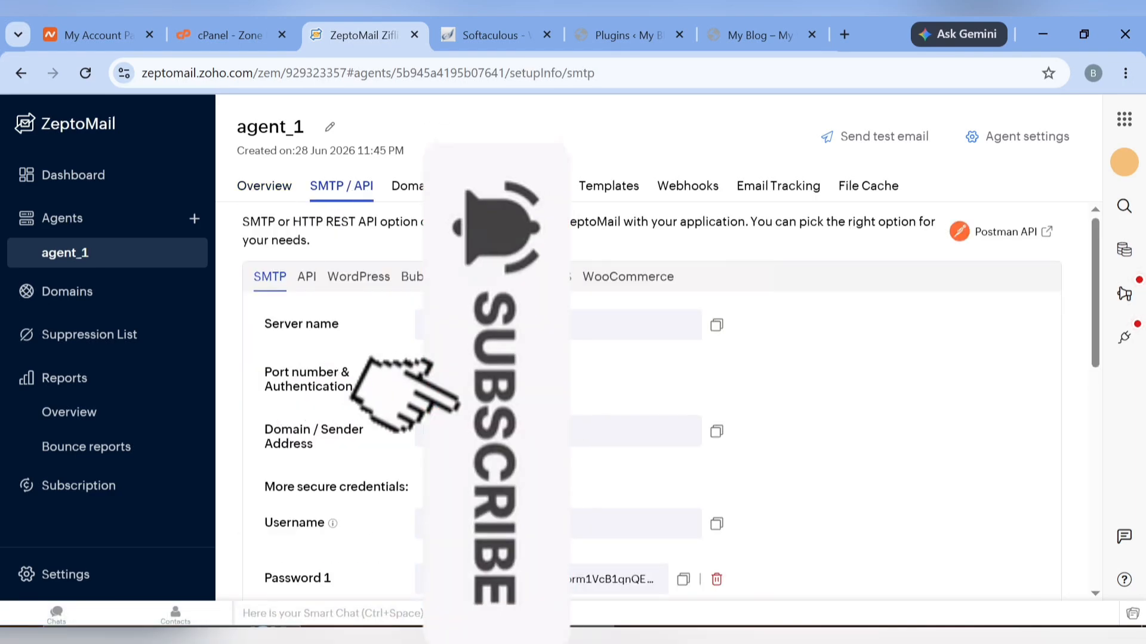
pyautogui.scroll(-3, 359, 357)
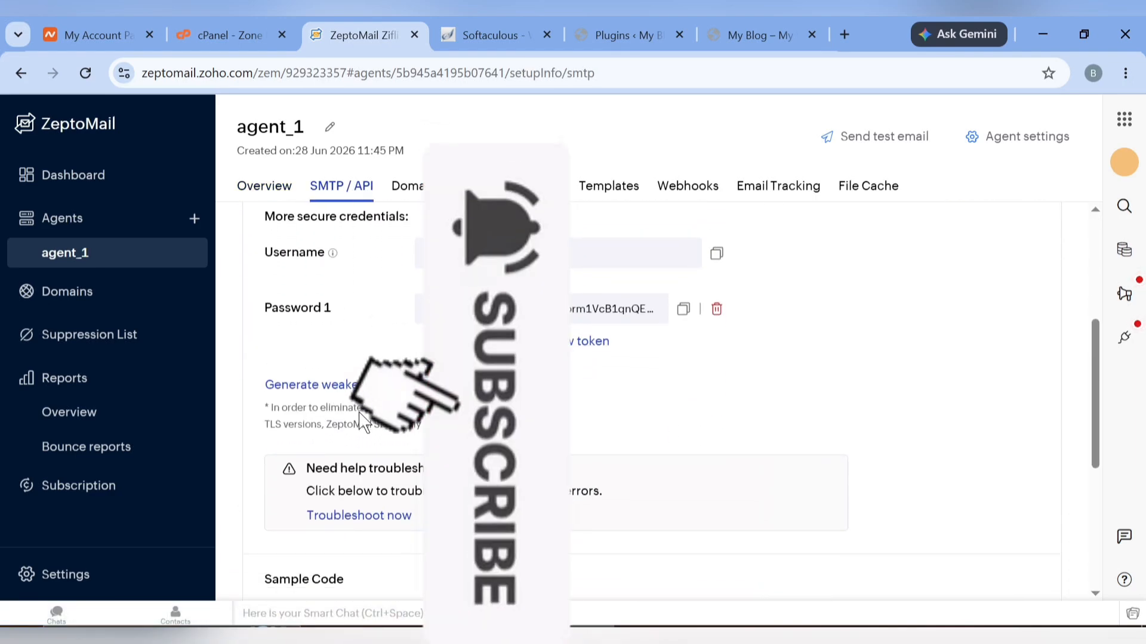
pyautogui.scroll(3, 419, 311)
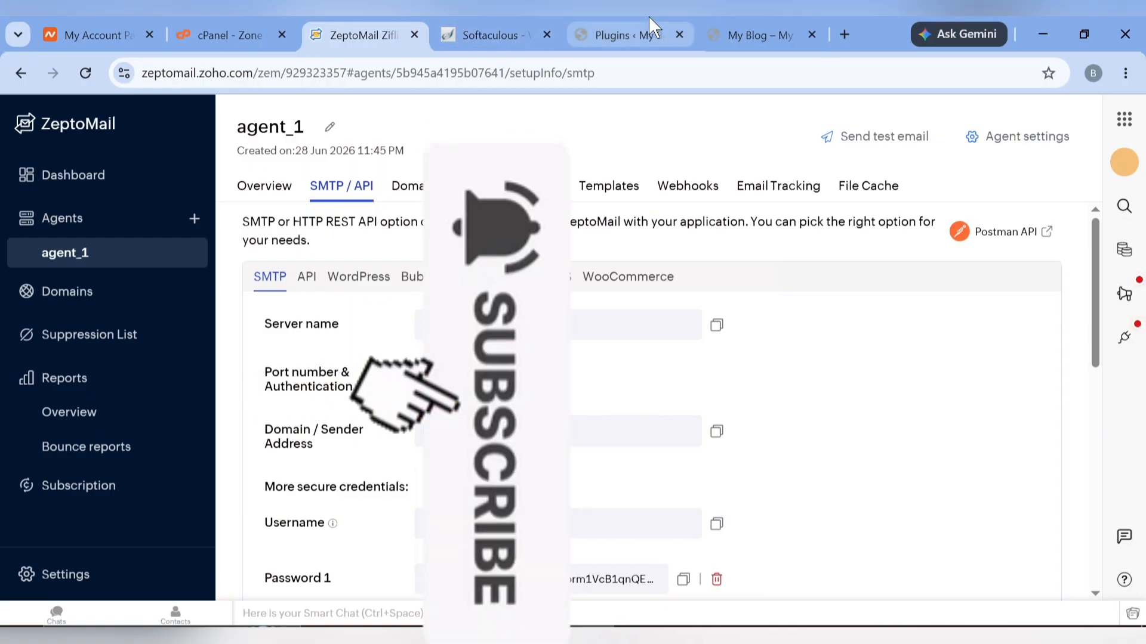
pyautogui.moveTo(653, 26)
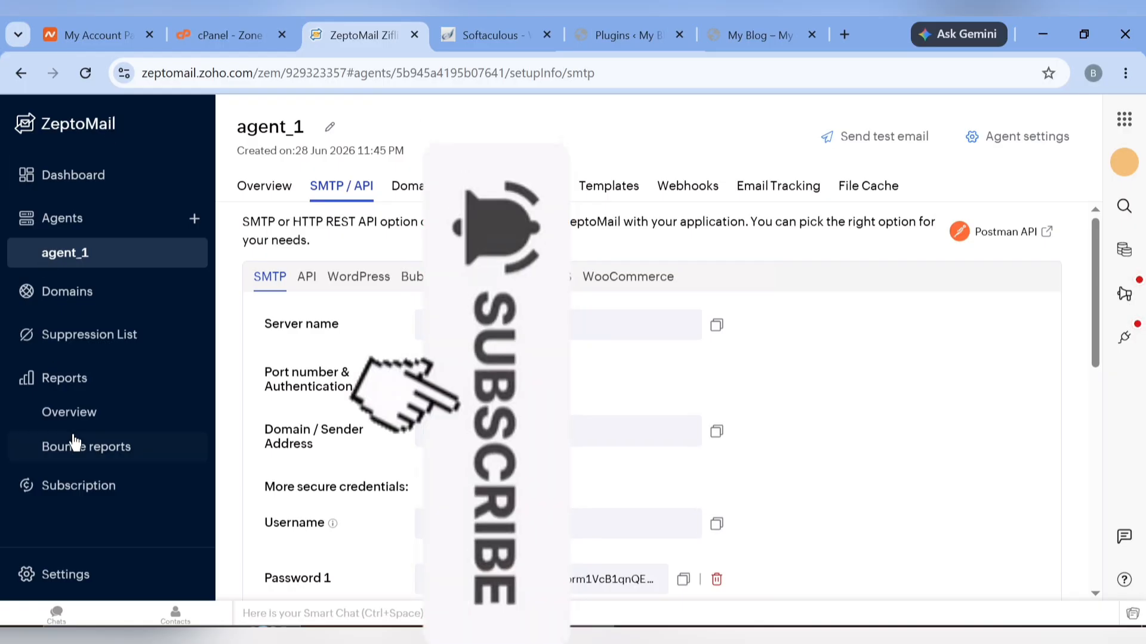
# Confirm ZeptoMail's subscription has 1 credit and 10000 emails left, then return to the dashboard
pyautogui.click(47, 178)
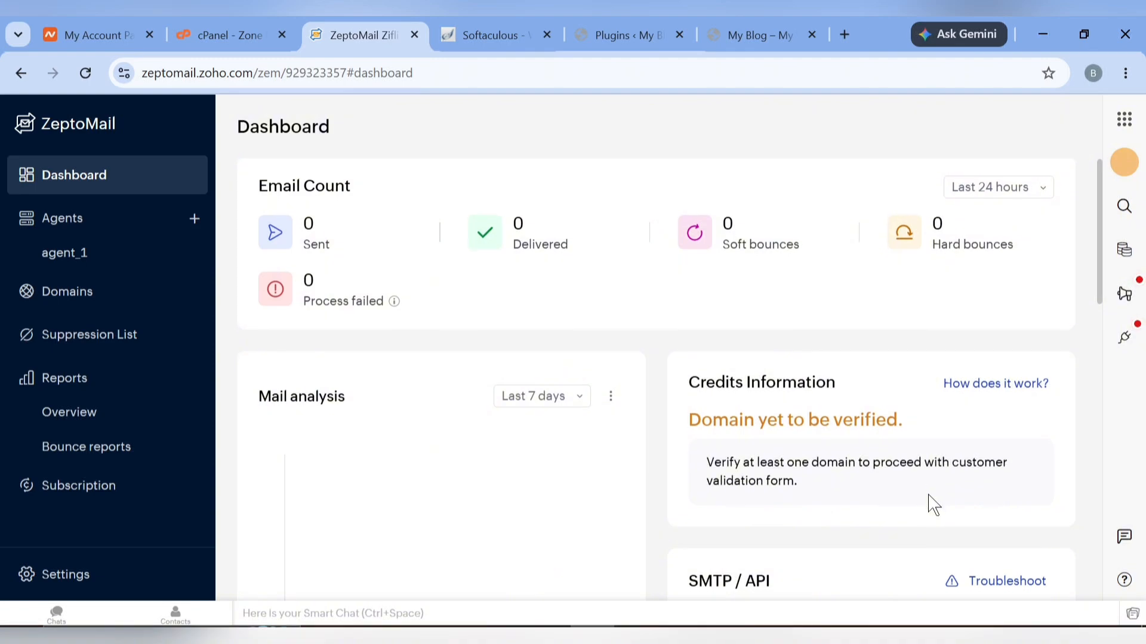
pyautogui.scroll(-5, 931, 503)
pyautogui.scroll(-5, 714, 386)
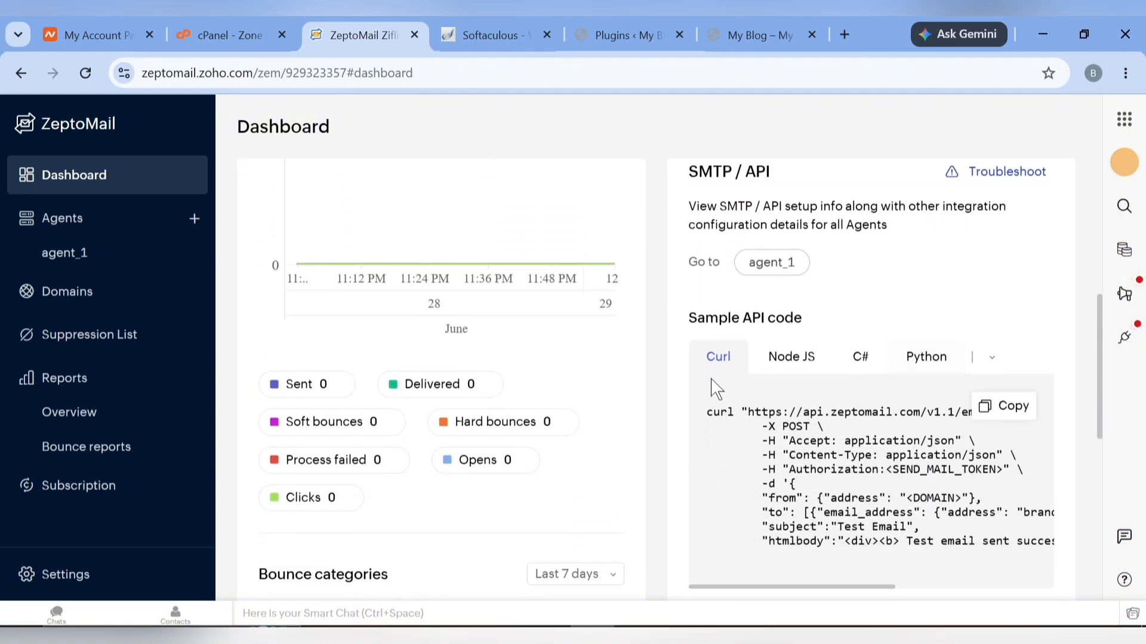
pyautogui.click(70, 488)
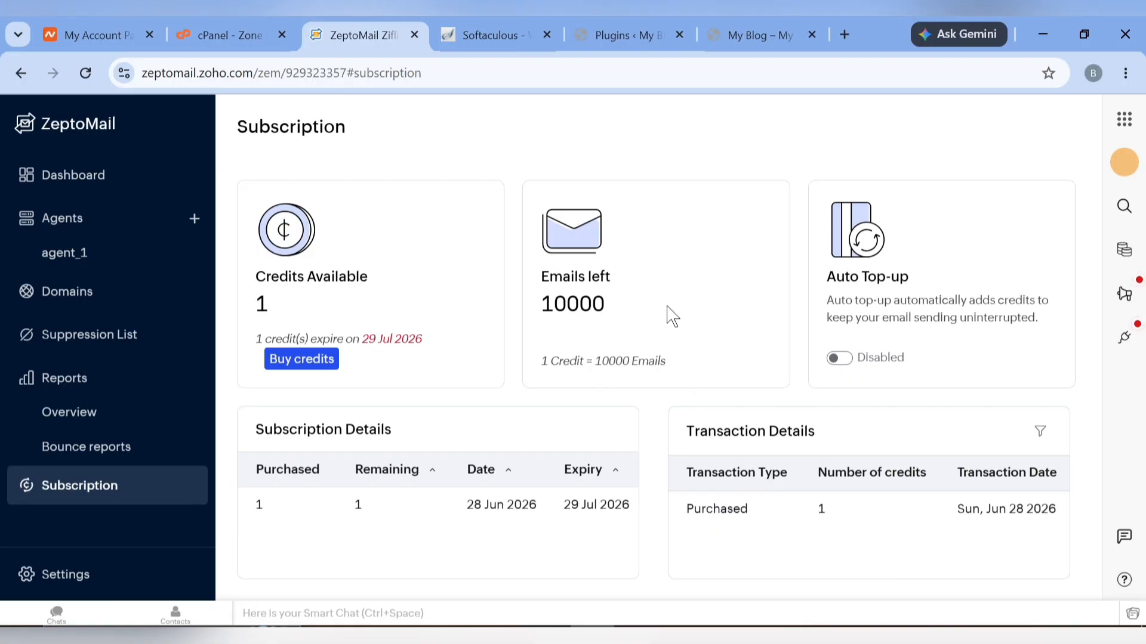
pyautogui.click(69, 179)
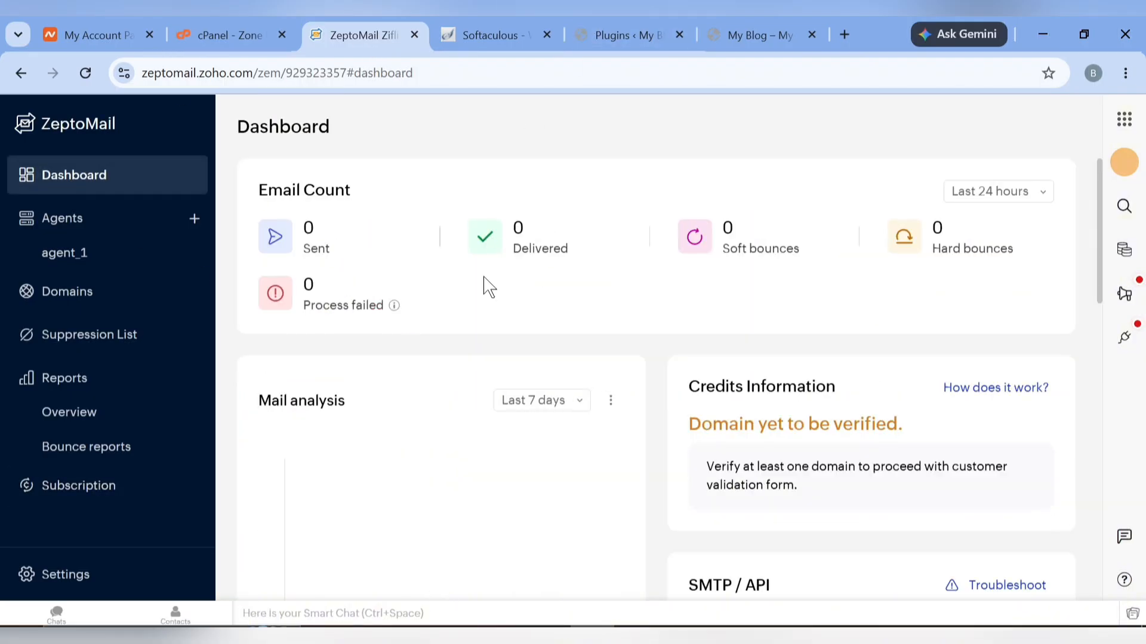
# Search the plugin directory for FluentCRM and install both FluentCRM and FluentSMTP
pyautogui.click(611, 23)
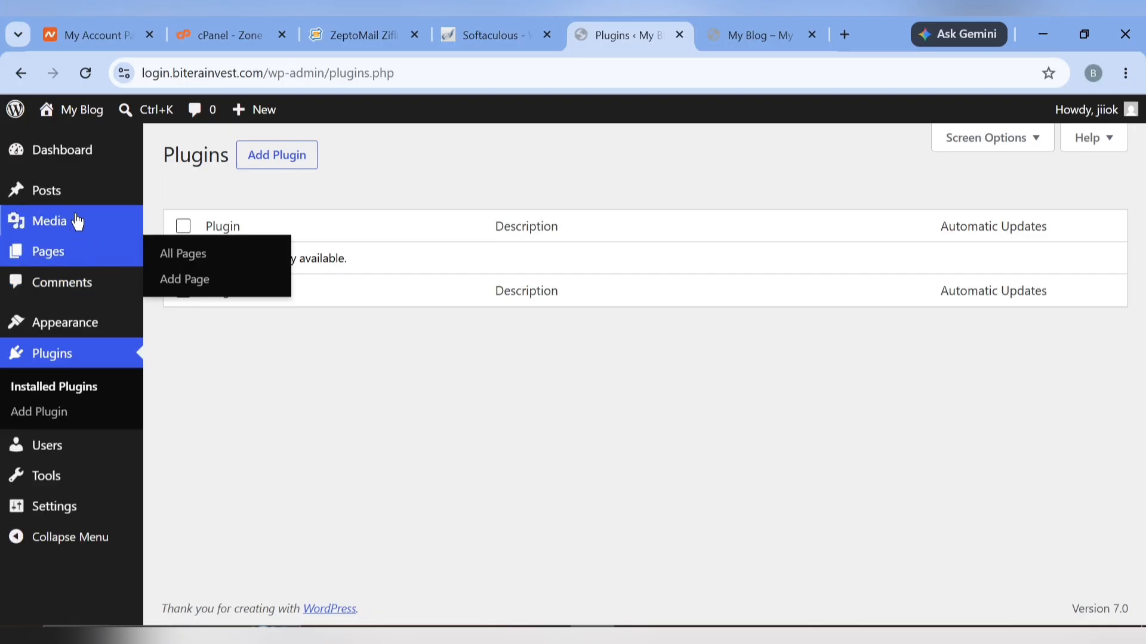
pyautogui.click(316, 170)
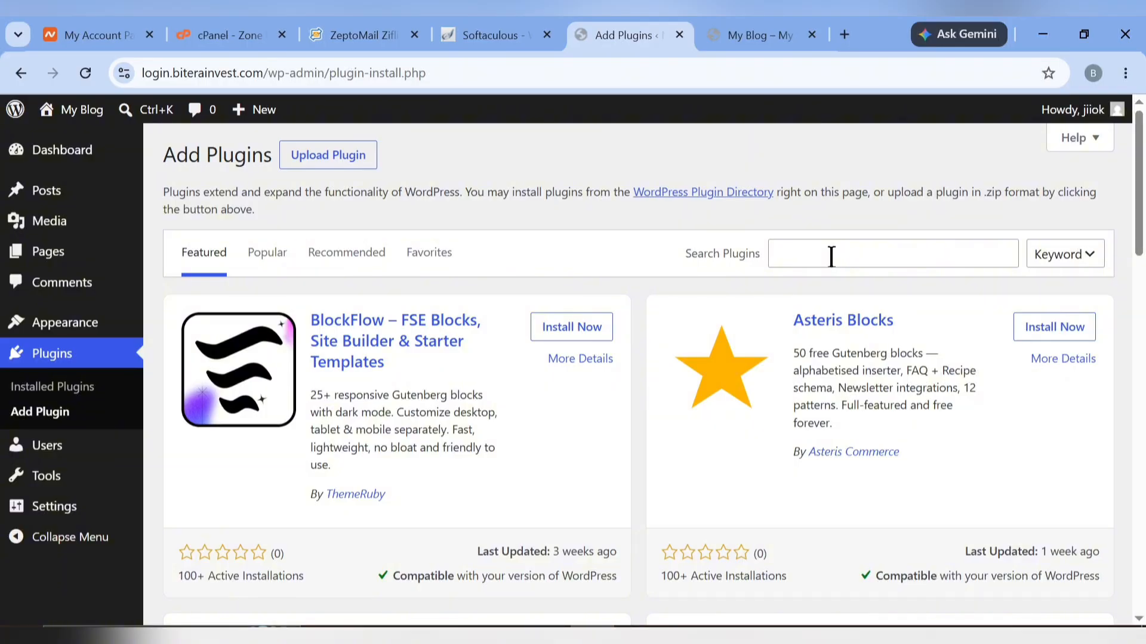
pyautogui.click(804, 243)
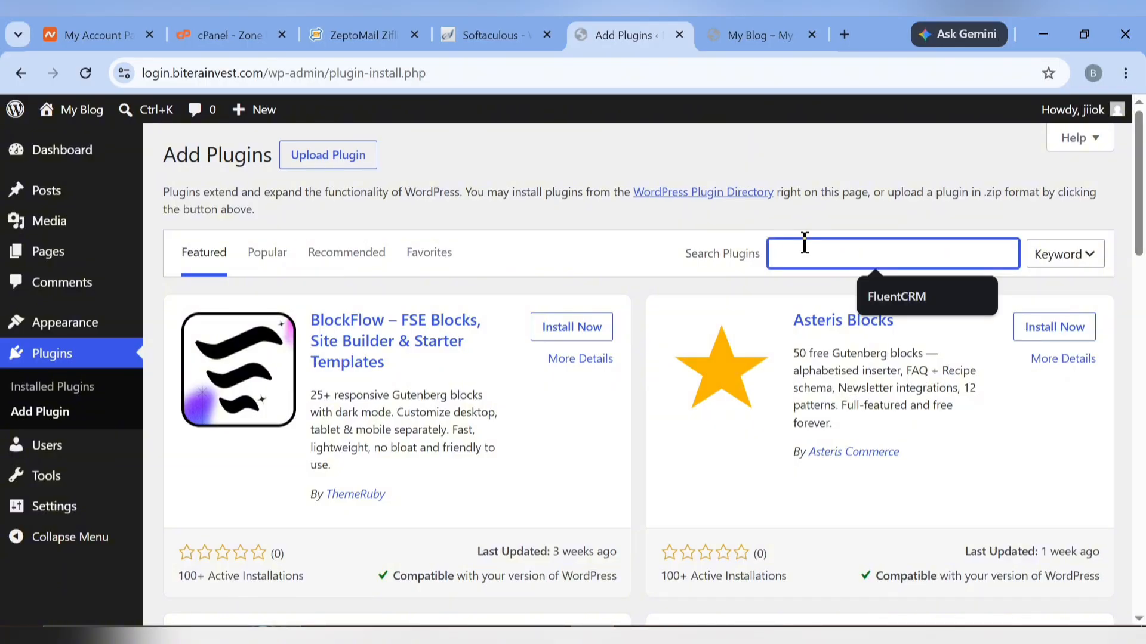
pyautogui.click(931, 299)
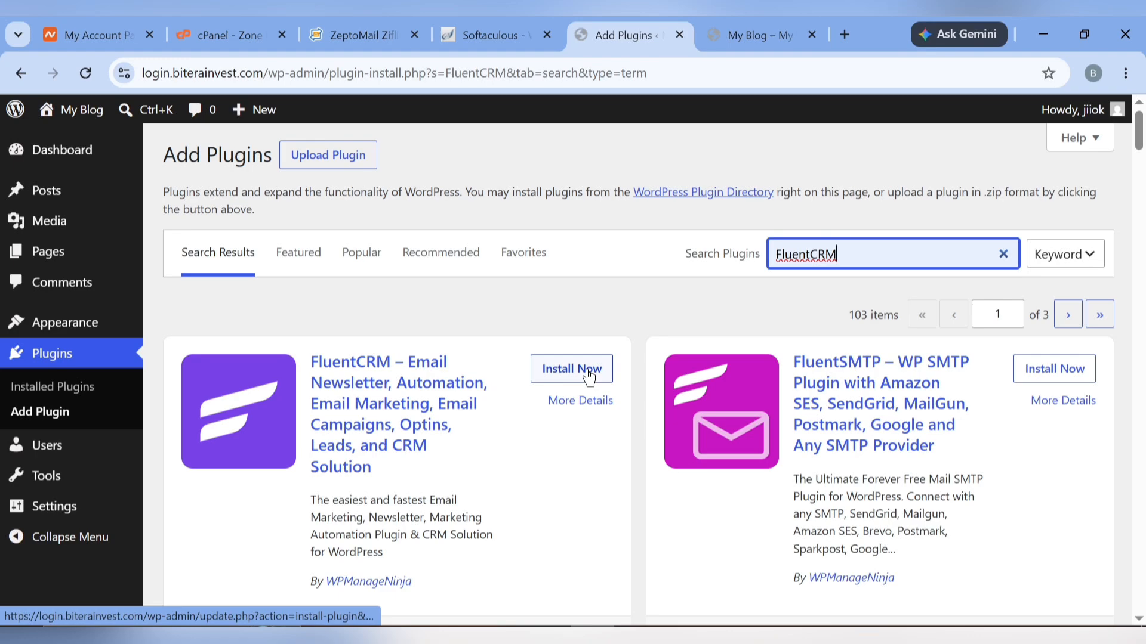
pyautogui.click(589, 374)
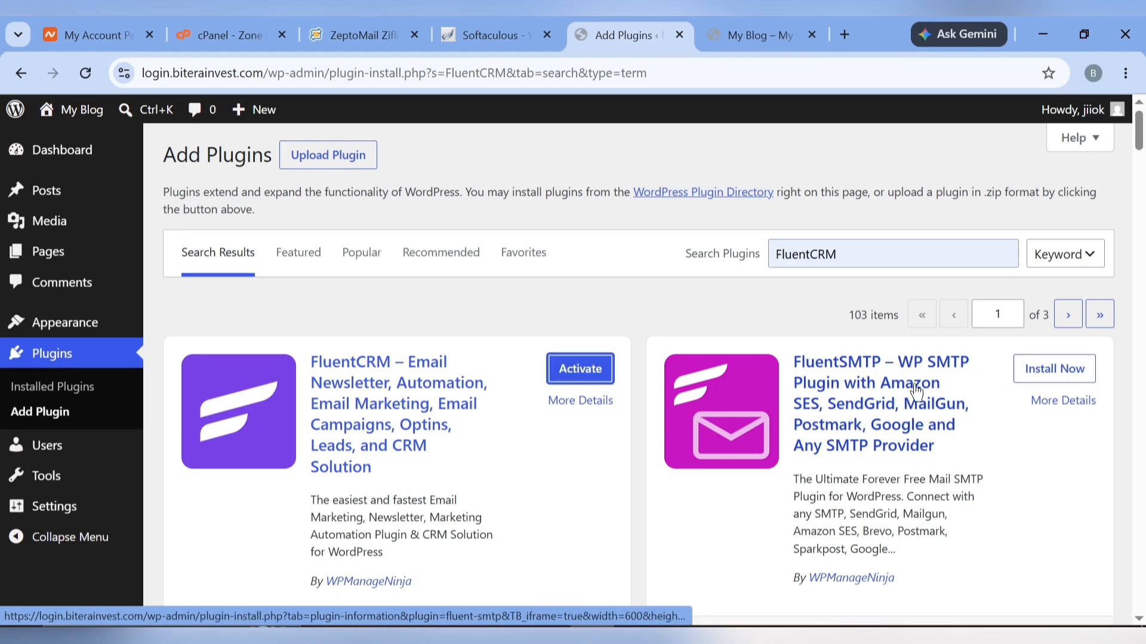
pyautogui.click(1081, 370)
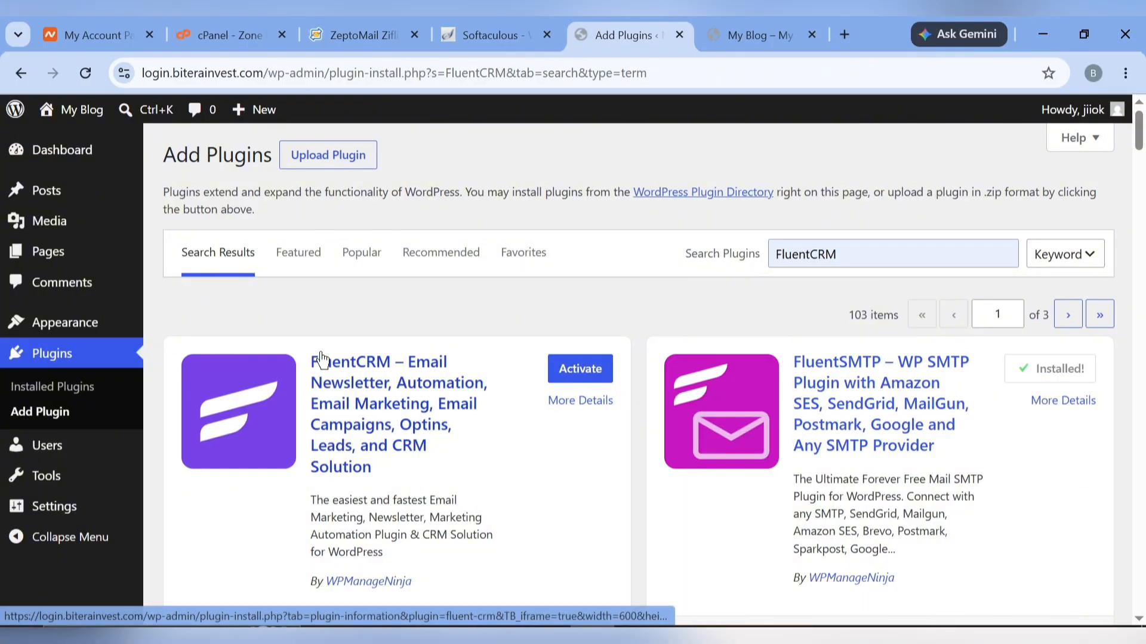
pyautogui.click(44, 361)
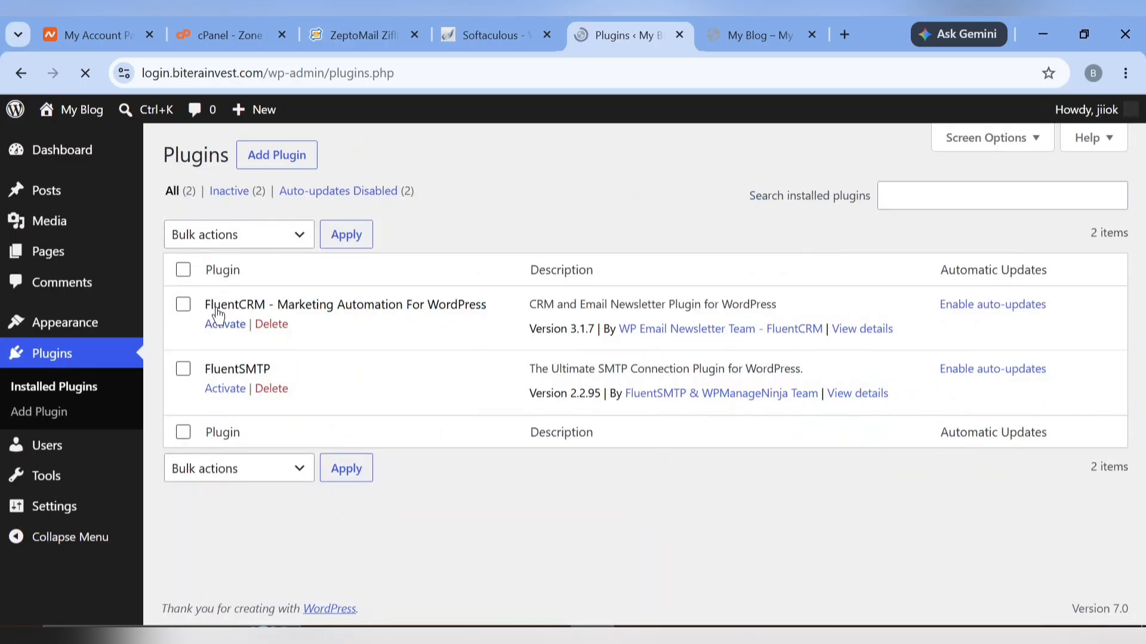
# Bulk-activate FluentCRM and FluentSMTP, then open the FluentSMTP configuration page
pyautogui.click(182, 274)
pyautogui.click(227, 242)
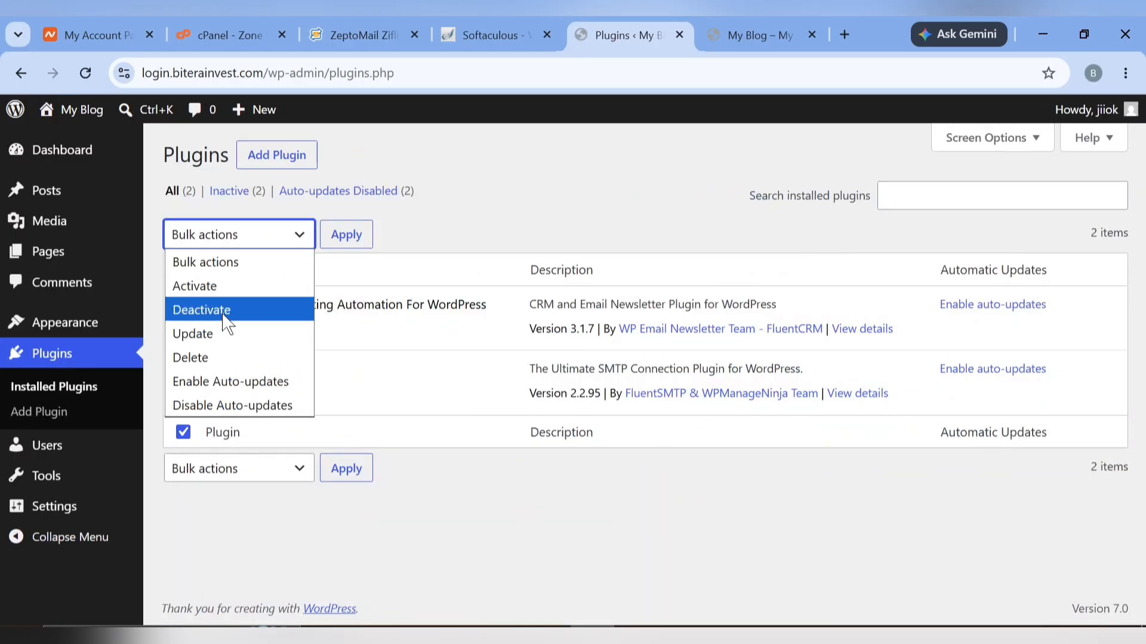
pyautogui.click(218, 289)
pyautogui.click(341, 242)
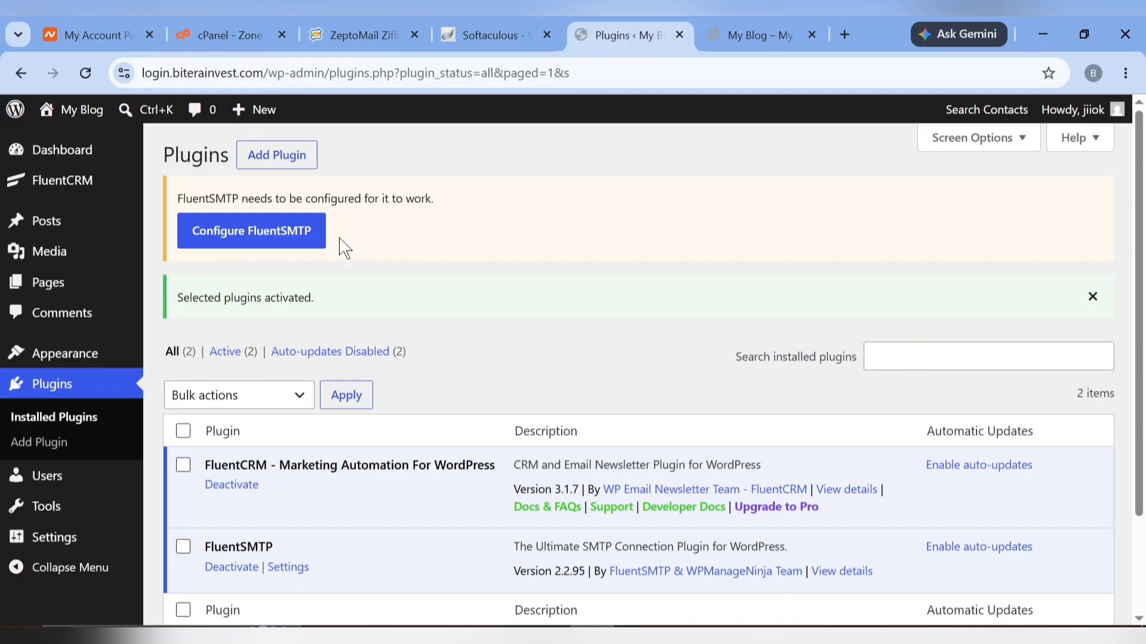
pyautogui.click(261, 234)
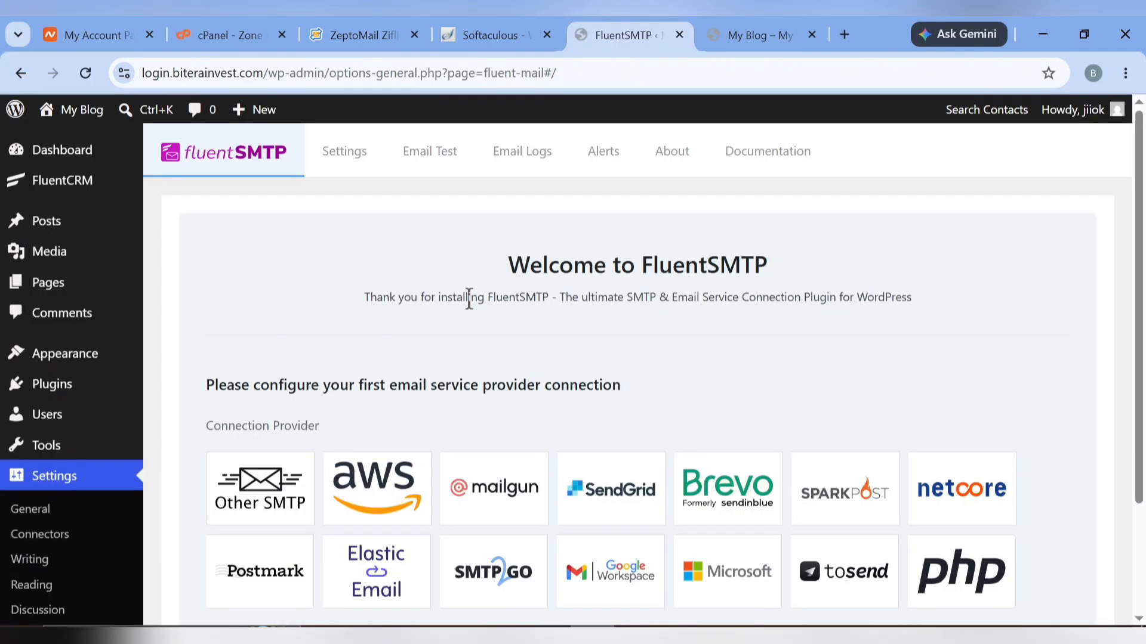
# Choose Other SMTP as FluentSMTP's connection provider and go back to ZeptoMail
pyautogui.scroll(-2, 335, 346)
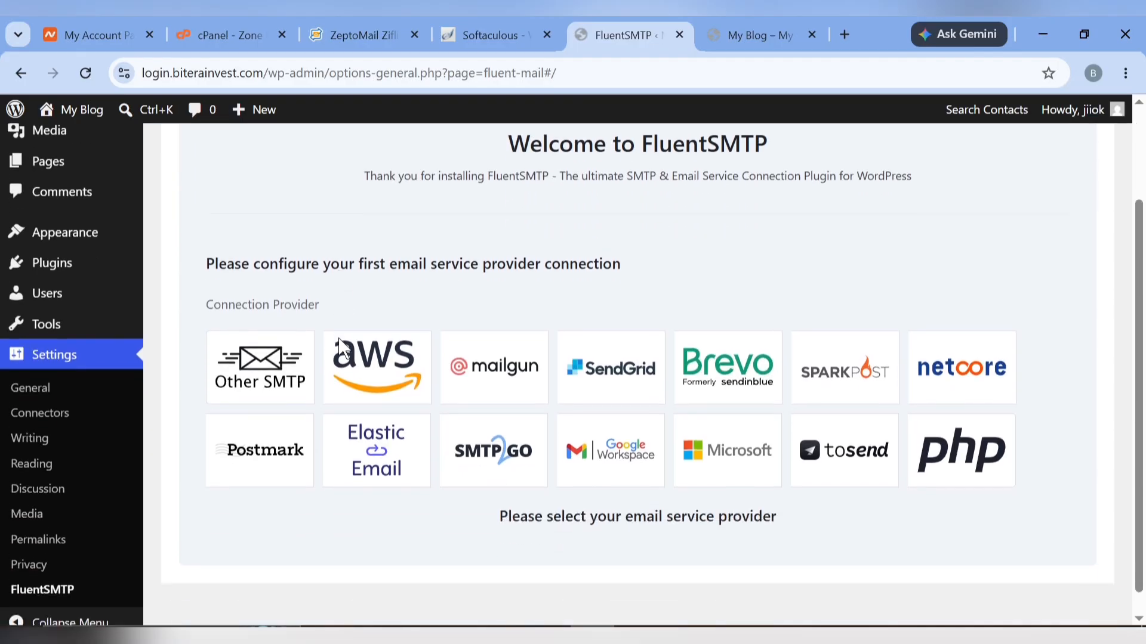
pyautogui.click(265, 377)
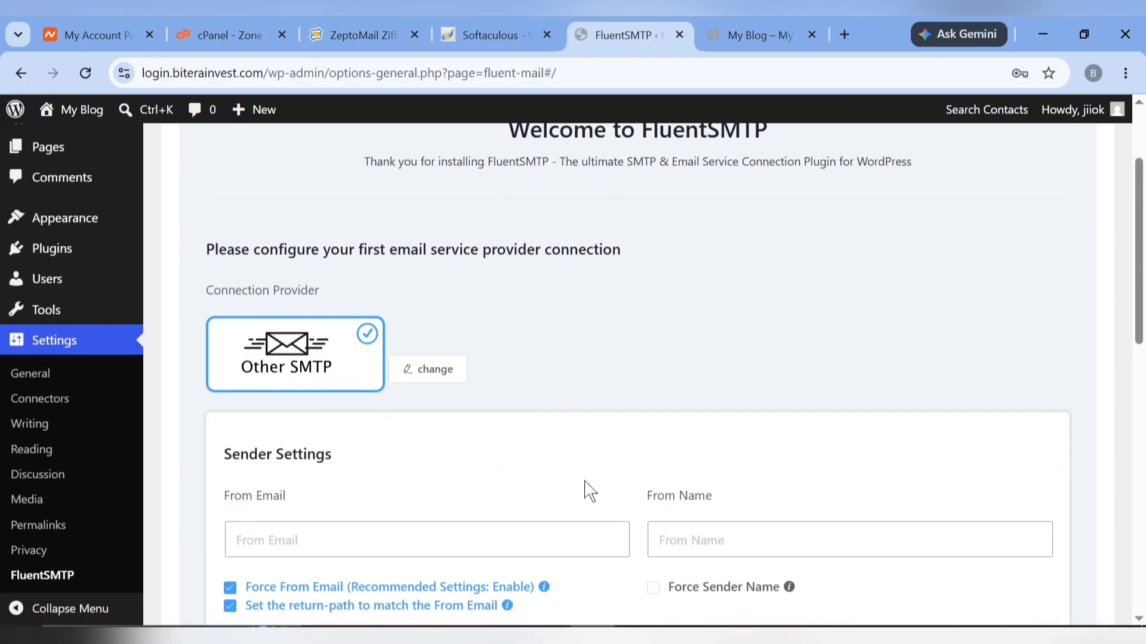
pyautogui.scroll(-2, 503, 424)
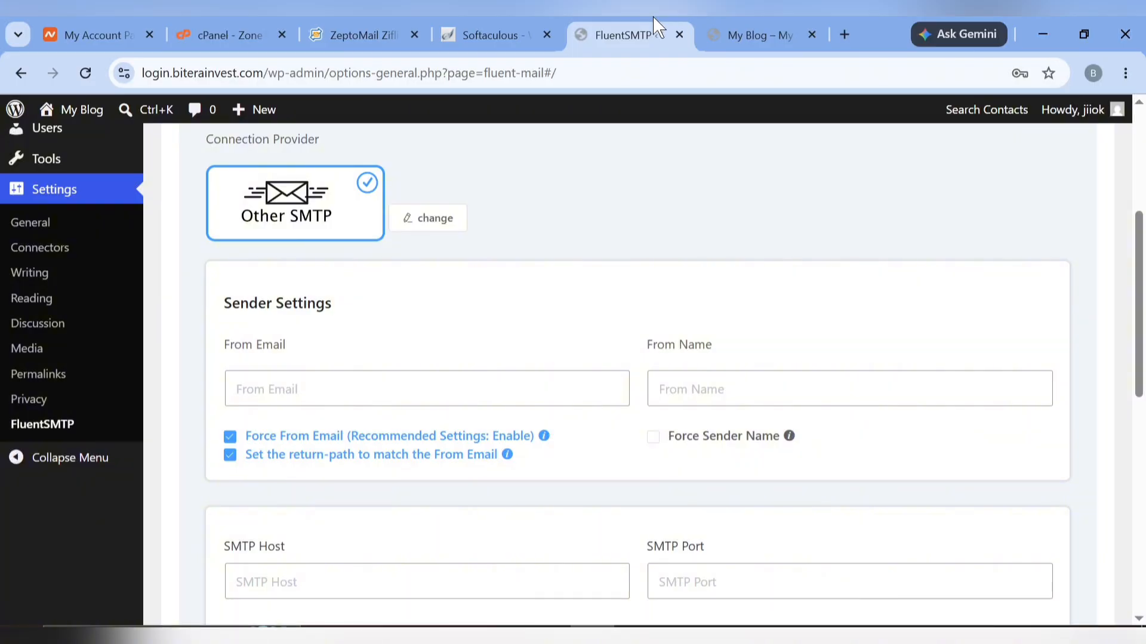
pyautogui.moveTo(387, 27); pyautogui.dragTo(487, 35)
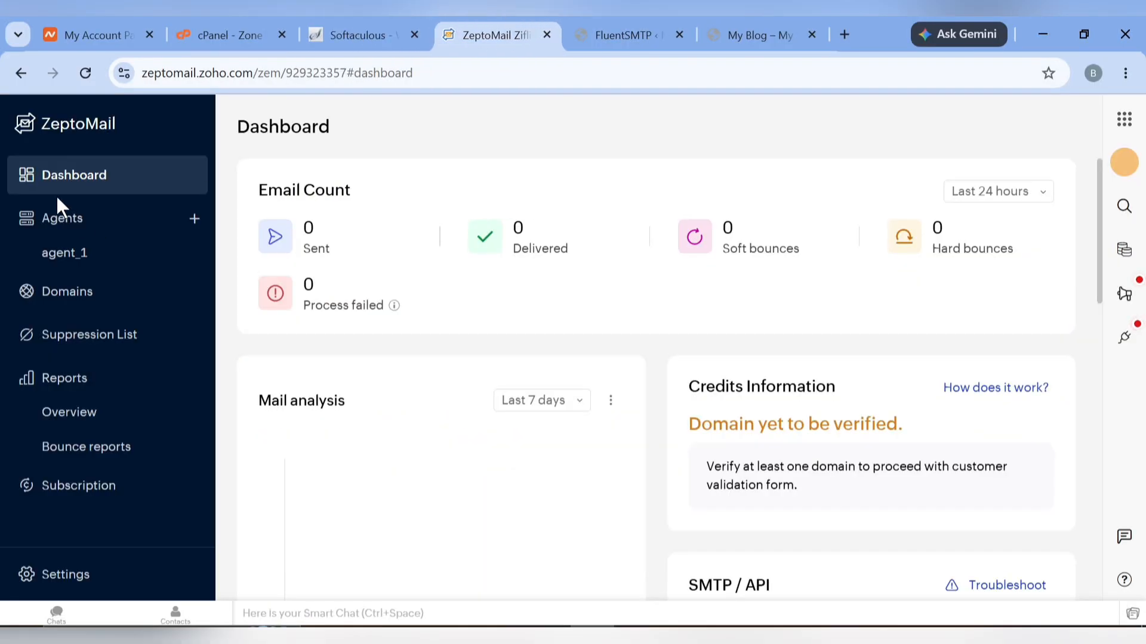
# Copy agent_1's SMTP server from ZeptoMail and paste smtp.zeptomail.com as FluentSMTP's SMTP host
pyautogui.click(70, 266)
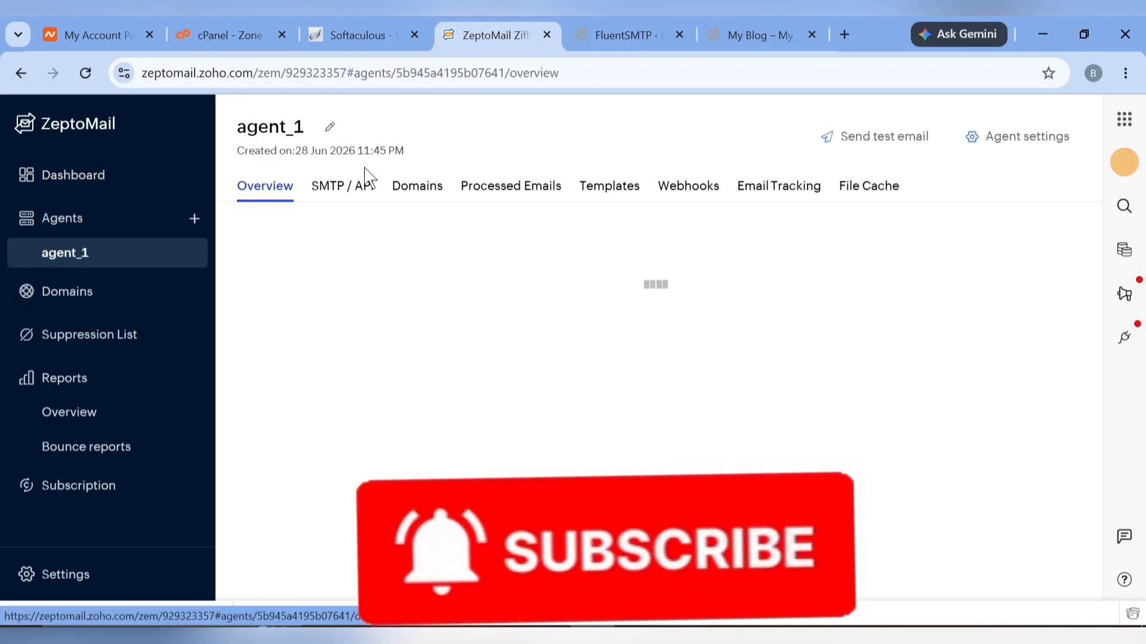
pyautogui.click(345, 192)
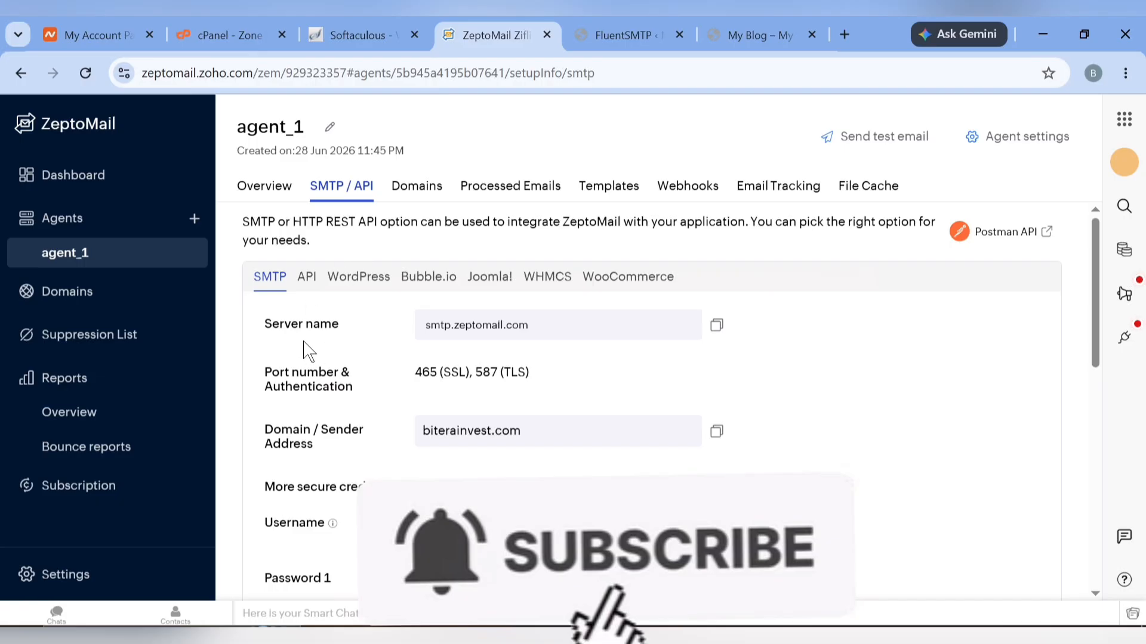
pyautogui.click(716, 324)
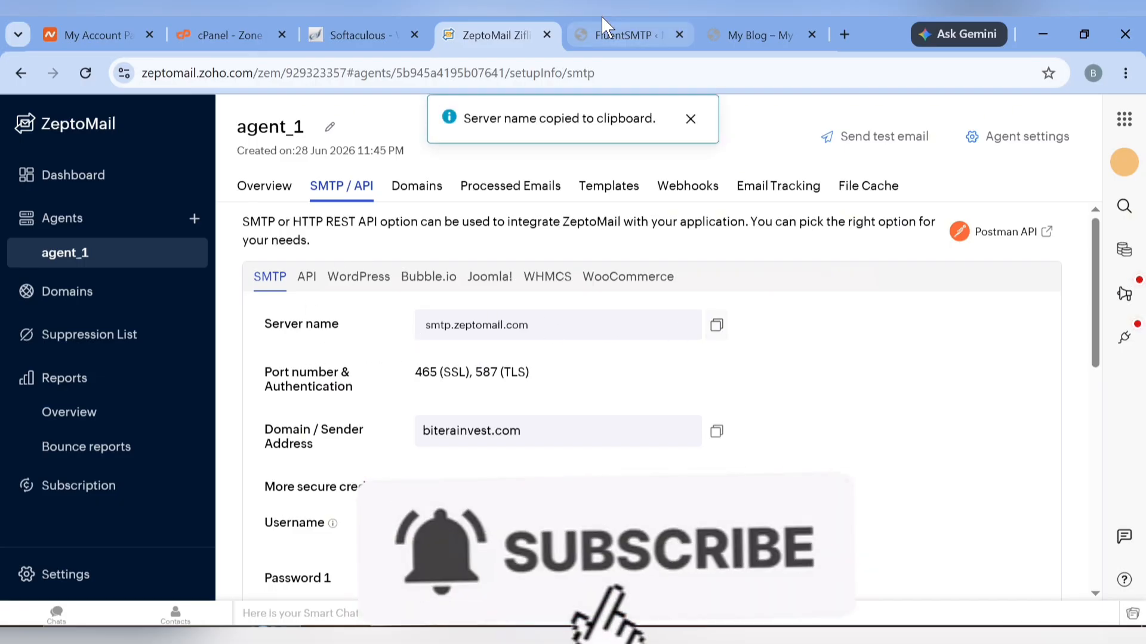
pyautogui.click(604, 27)
pyautogui.scroll(-5, 587, 278)
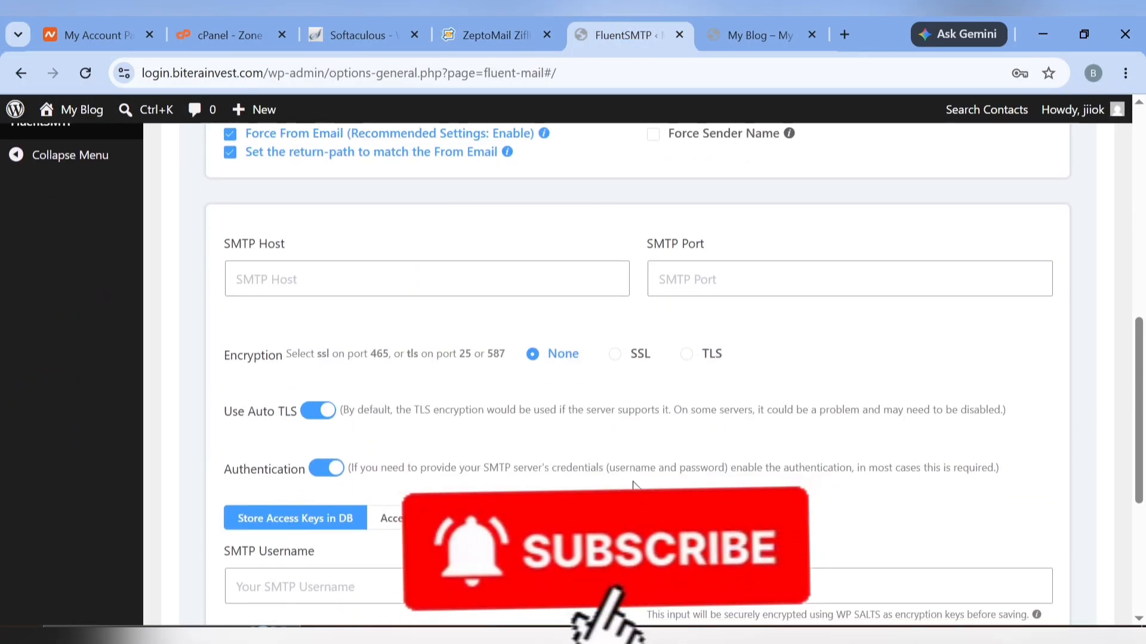
pyautogui.click(373, 275)
pyautogui.hotkey('ctrl', 'v')
# Set the SMTP port to ZeptoMail's SSL port 465 and select SSL encryption
pyautogui.click(499, 27)
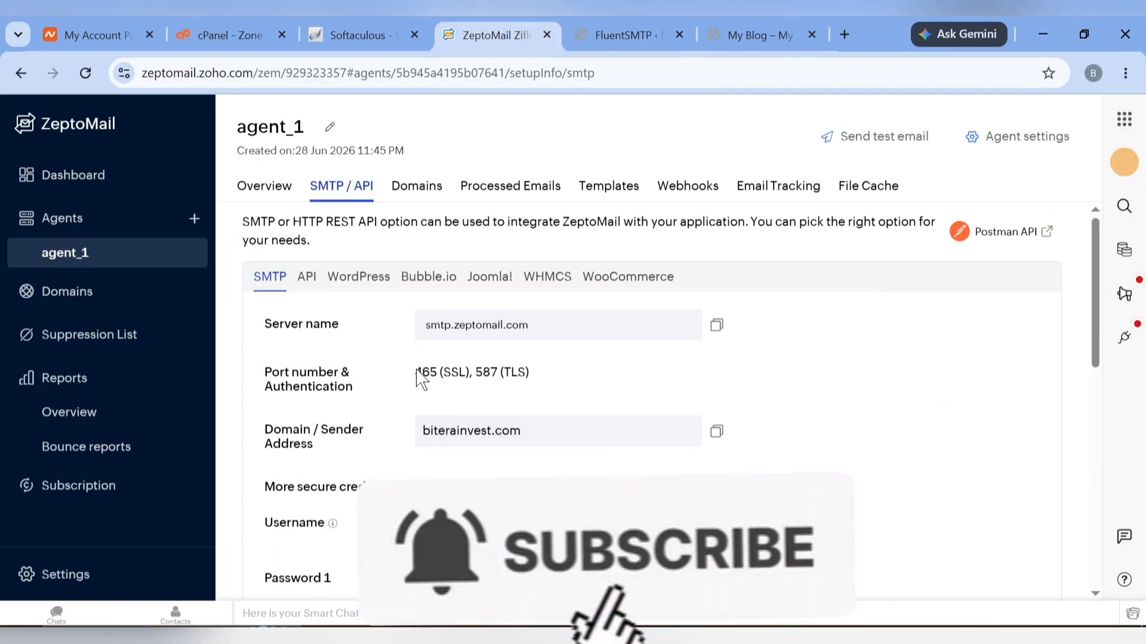
pyautogui.moveTo(416, 372); pyautogui.dragTo(437, 371)
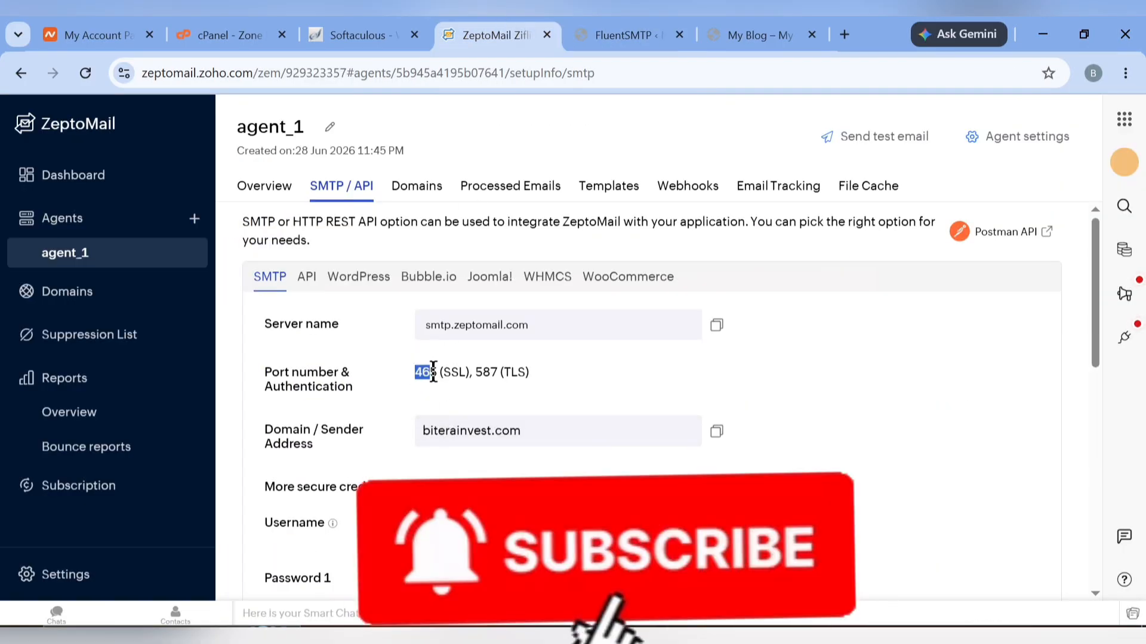
pyautogui.click(628, 24)
pyautogui.click(700, 279)
pyautogui.write('465')
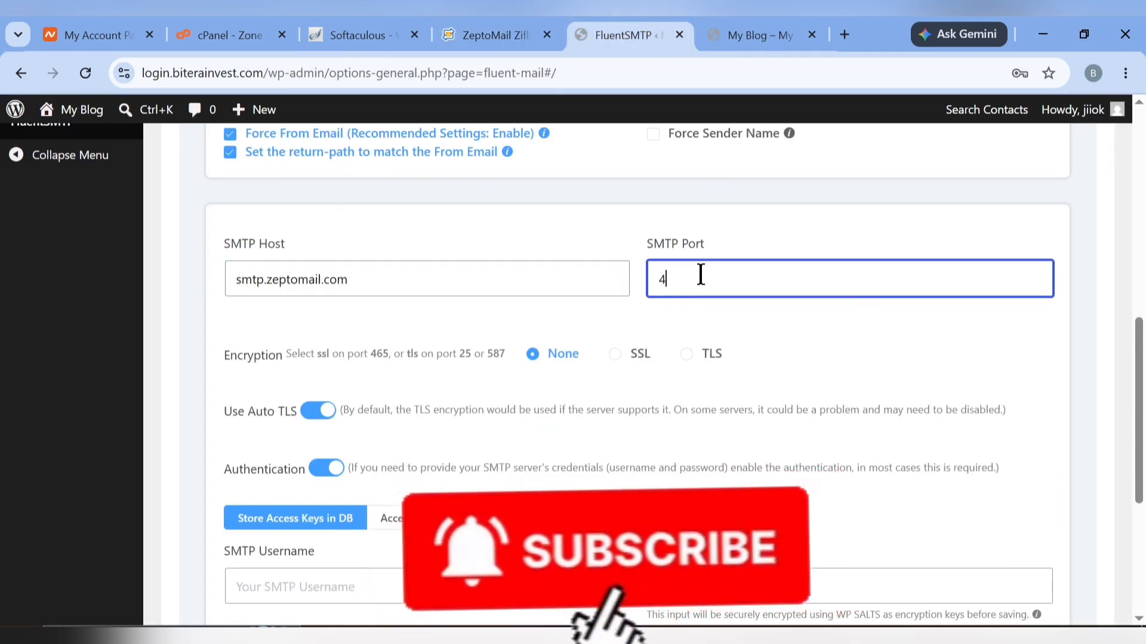
pyautogui.click(614, 354)
pyautogui.scroll(-2, 505, 459)
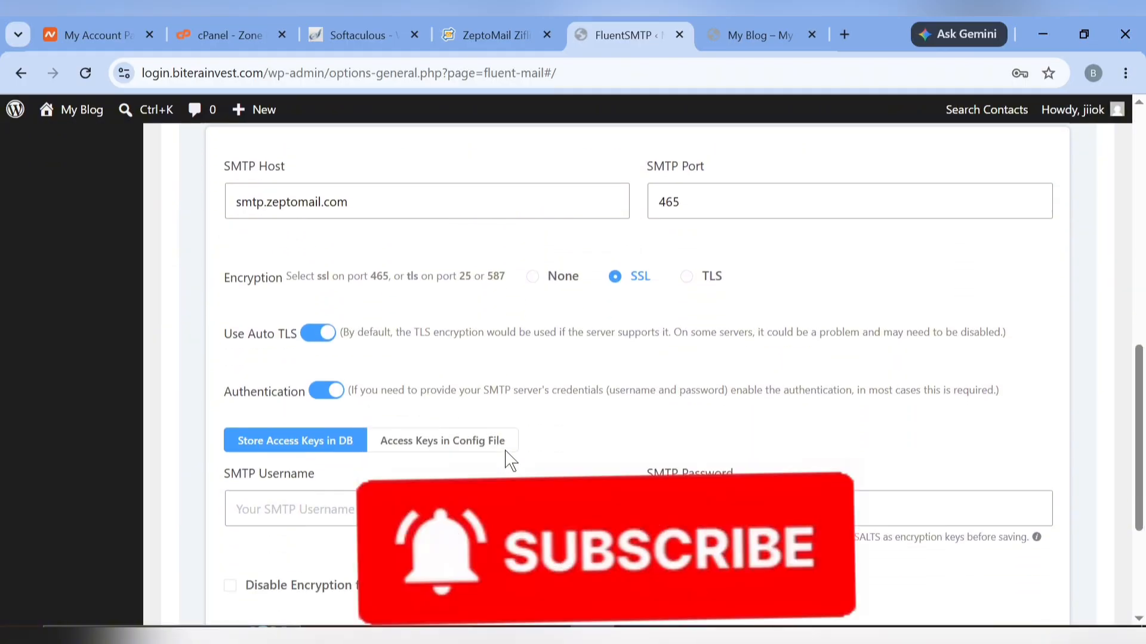
pyautogui.scroll(4, 416, 461)
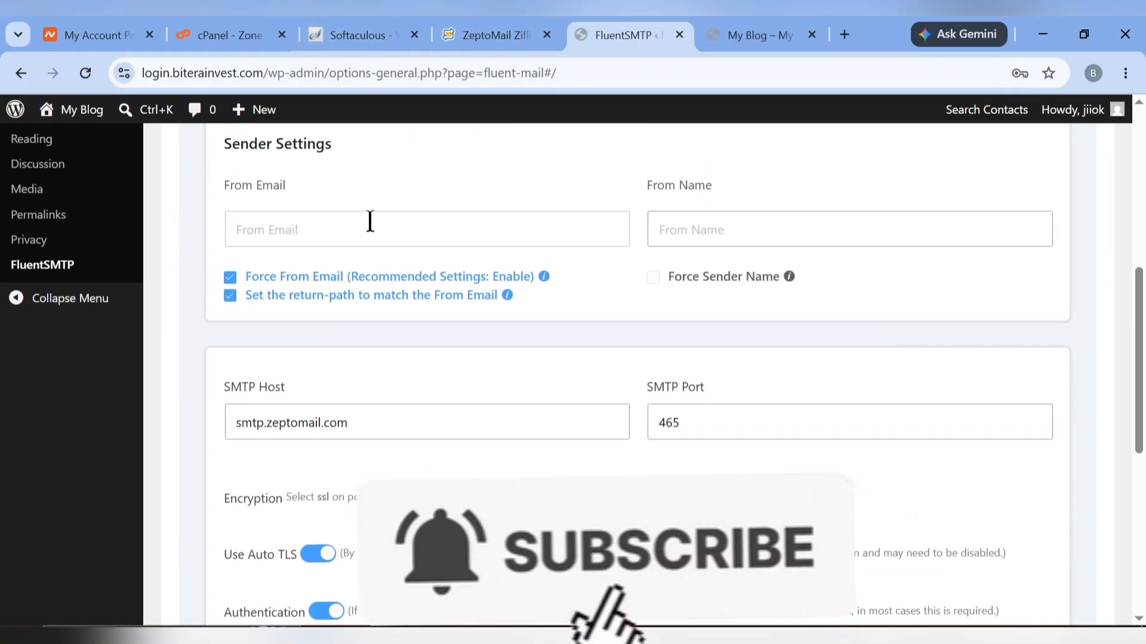
pyautogui.click(358, 239)
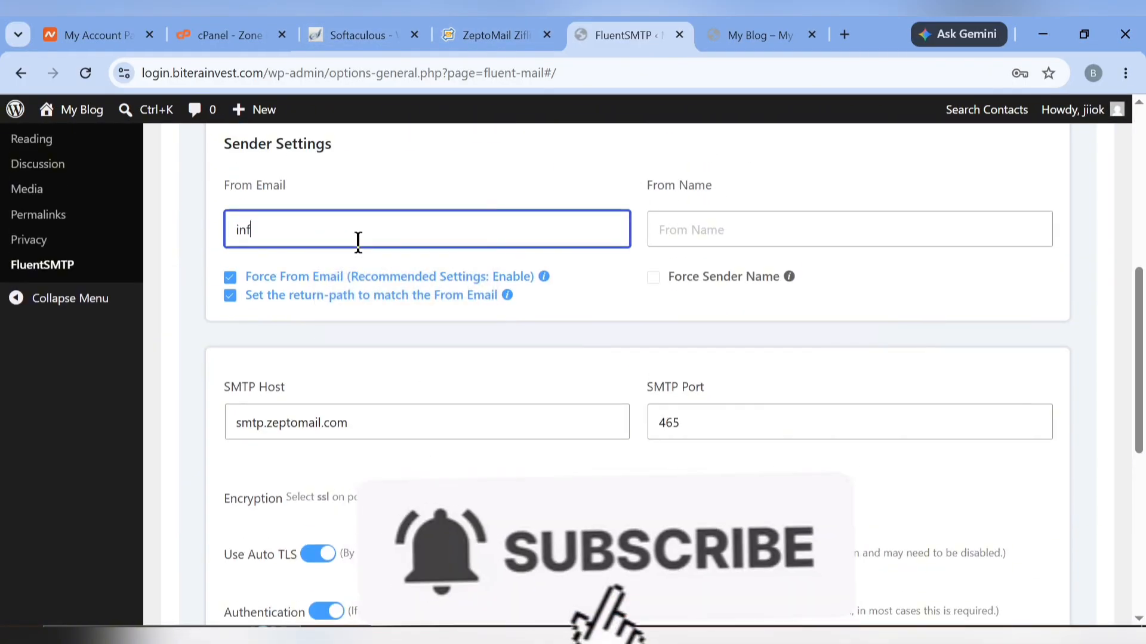
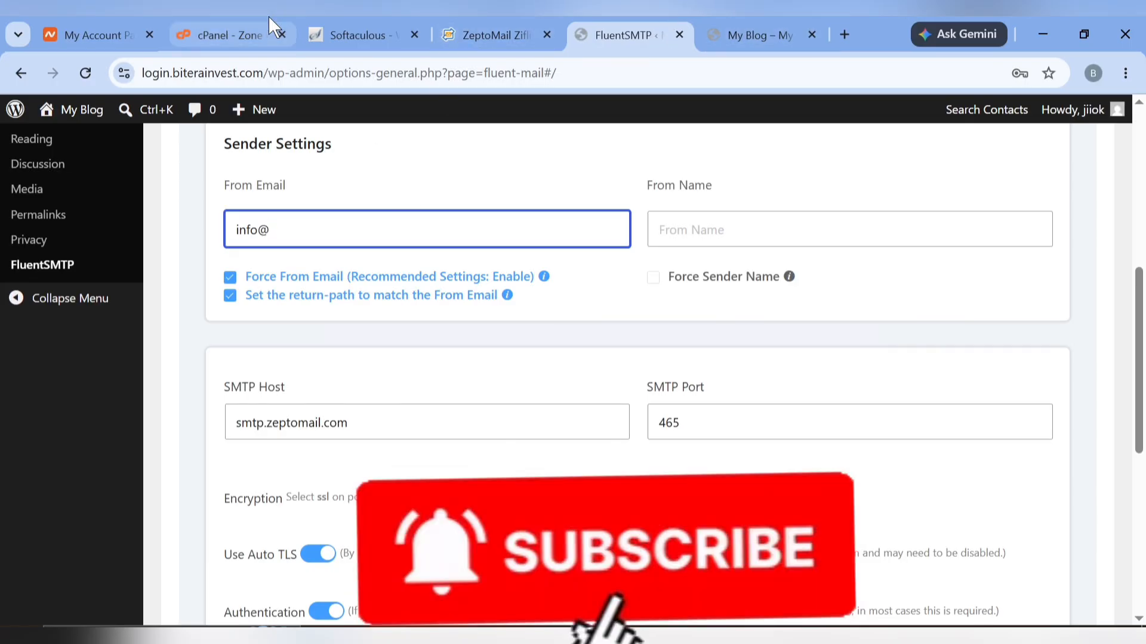
pyautogui.click(502, 30)
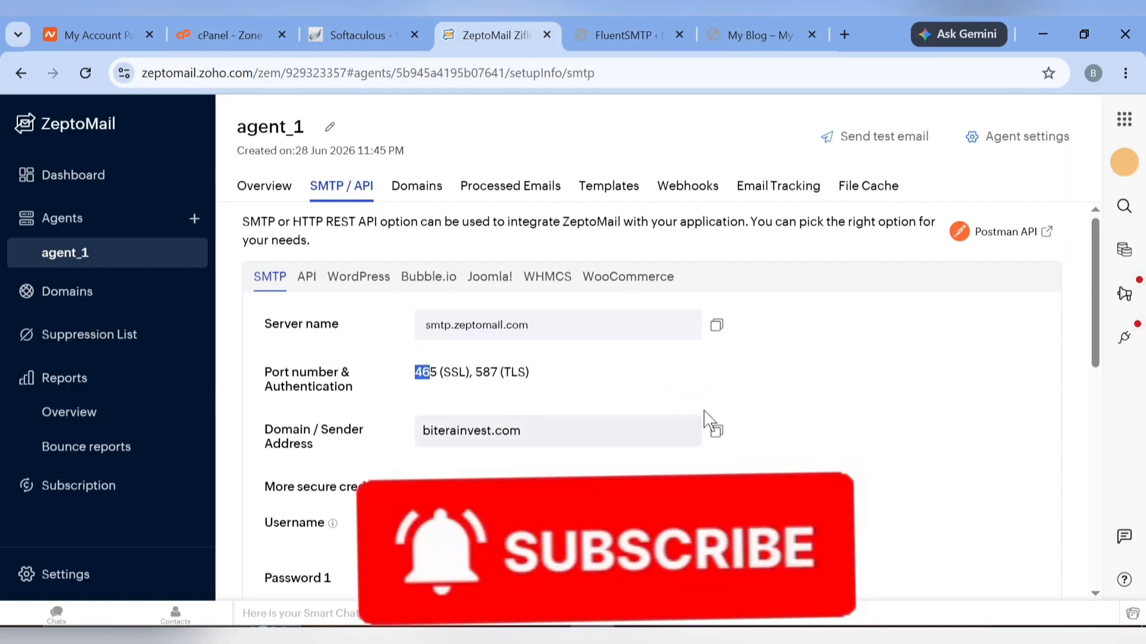
pyautogui.click(716, 442)
pyautogui.click(658, 30)
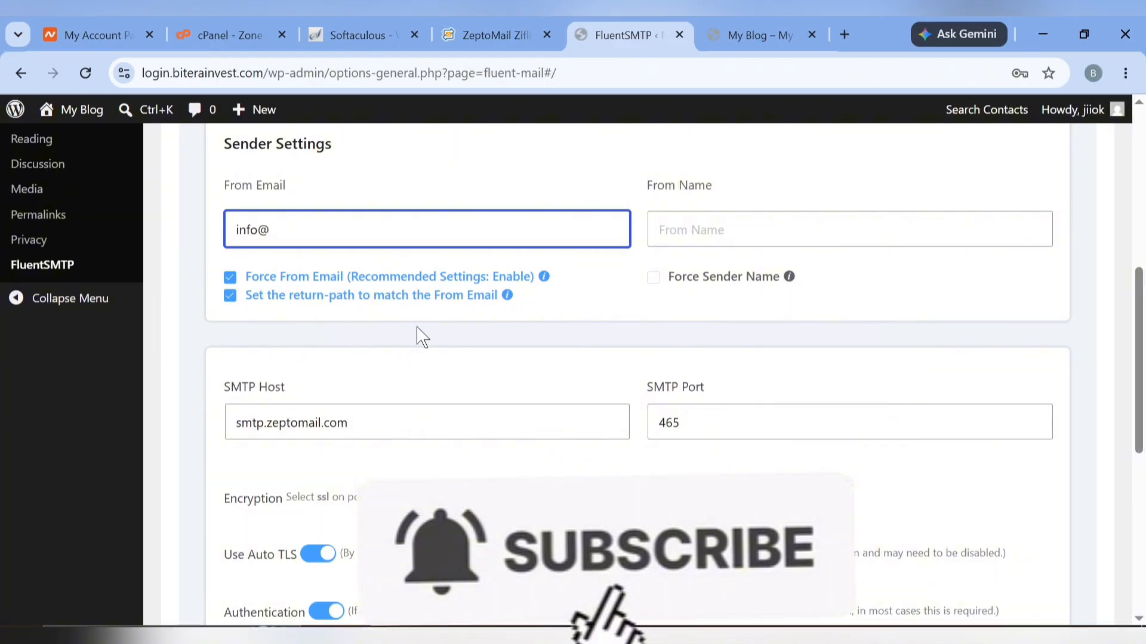
pyautogui.hotkey('ctrl', 'v')
# Enter Ziflite Studio as the From Name
pyautogui.click(730, 230)
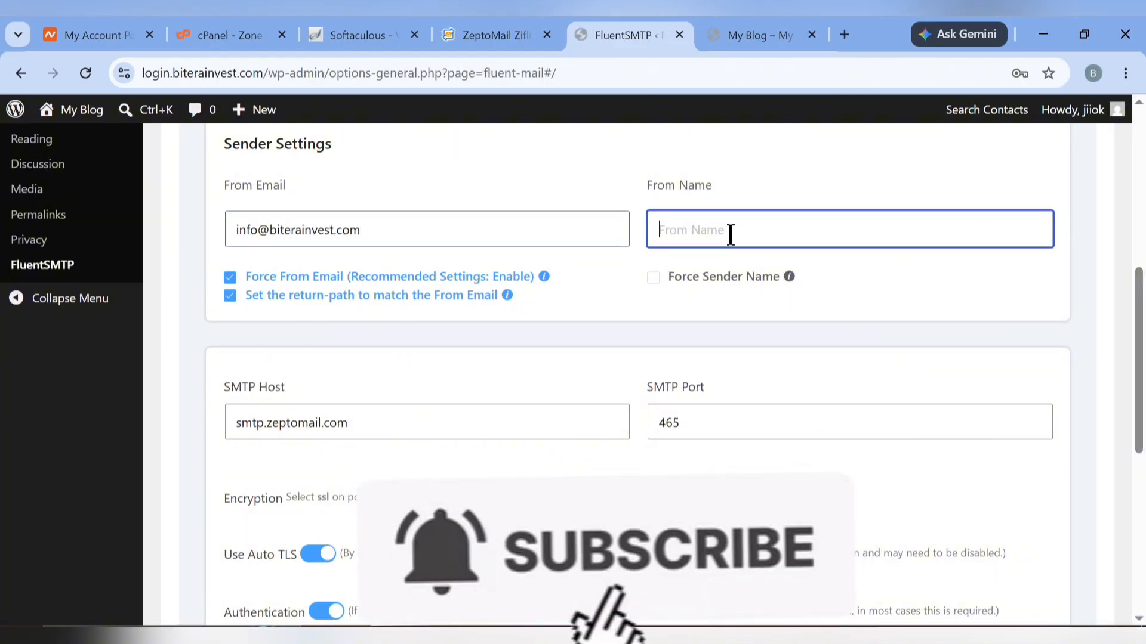
pyautogui.write('Zi')
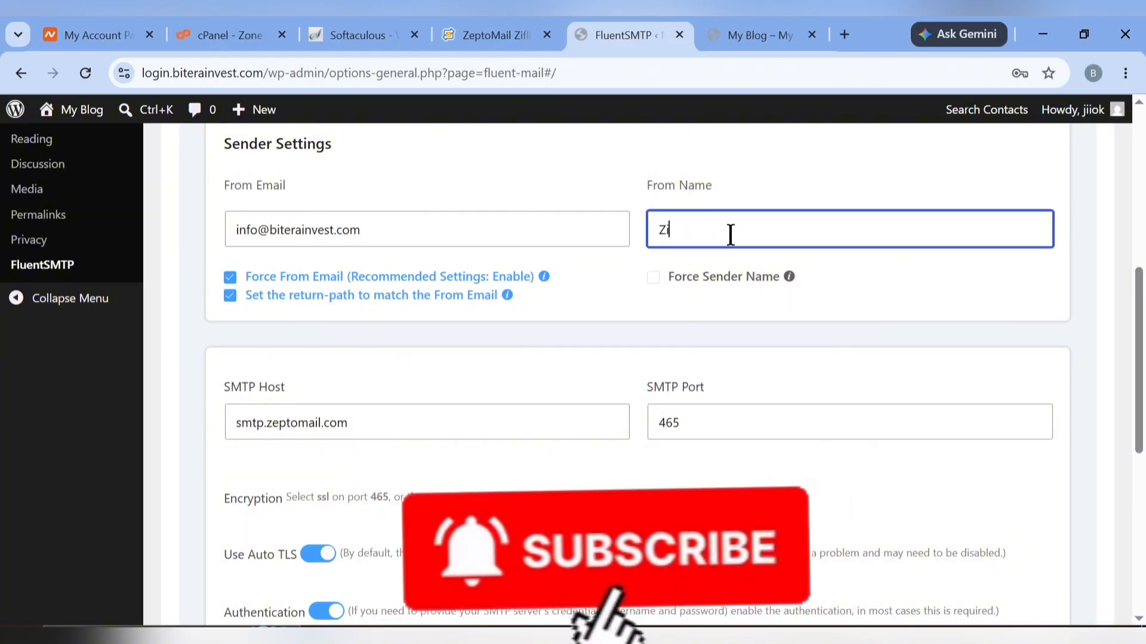
pyautogui.write('flite Studio')
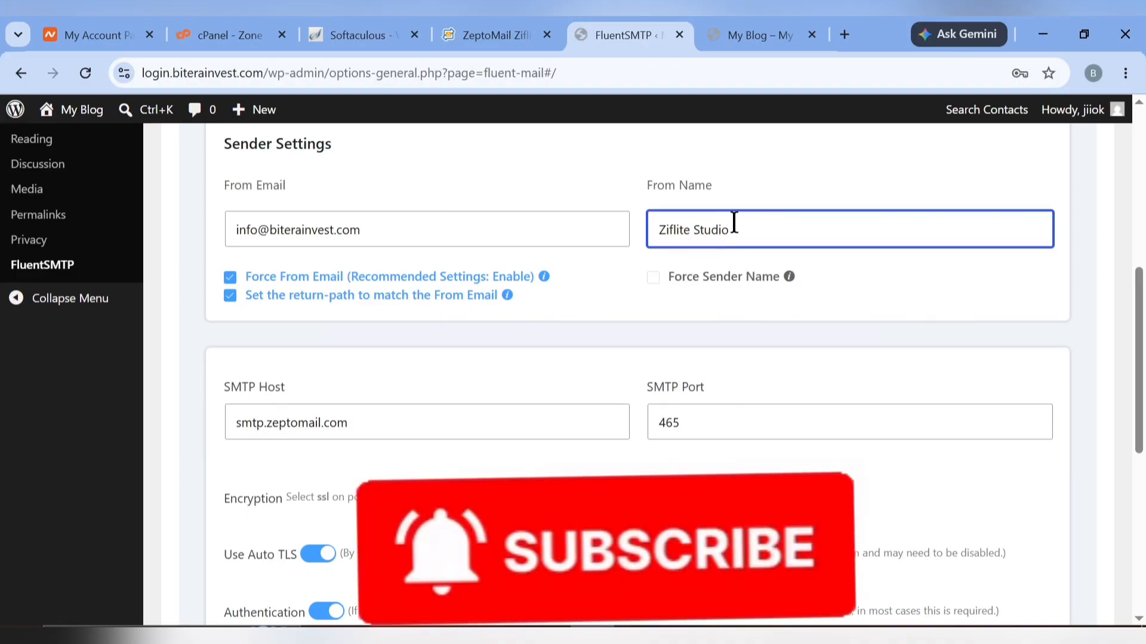
pyautogui.scroll(-4, 599, 380)
pyautogui.scroll(-1, 537, 415)
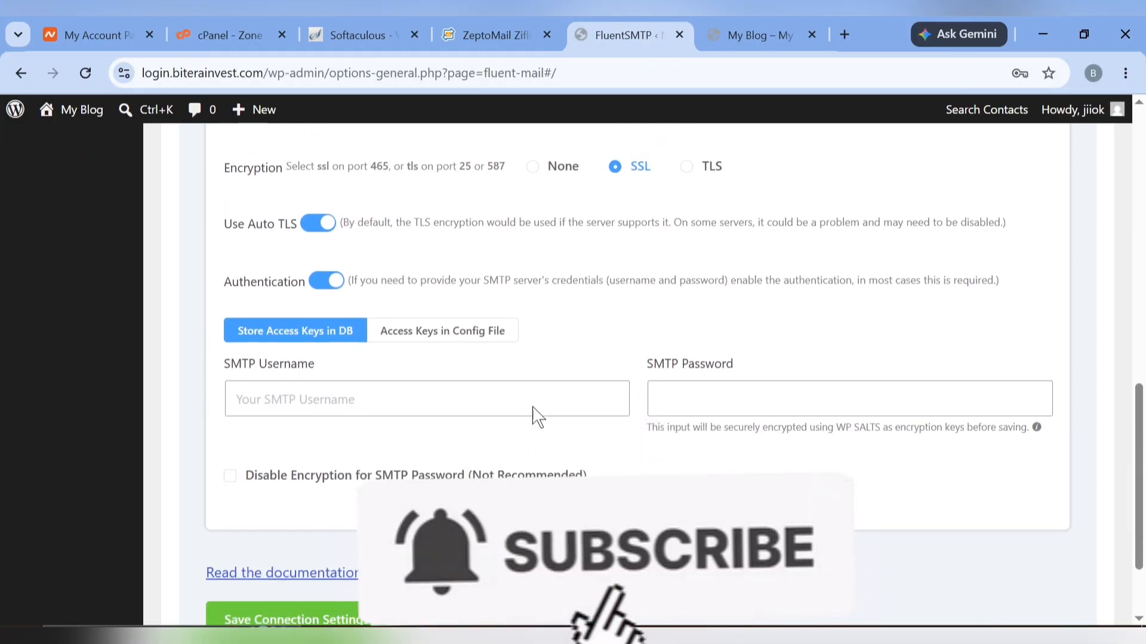
# Copy ZeptoMail's SMTP username into FluentSMTP's SMTP Username field
pyautogui.scroll(-1, 537, 414)
pyautogui.click(487, 35)
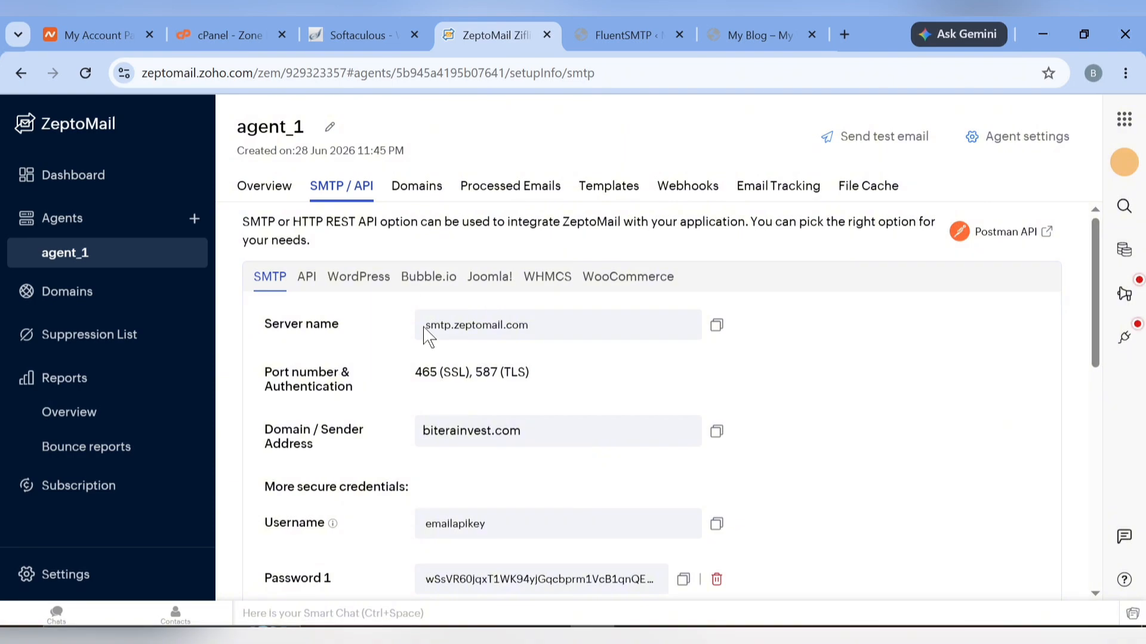
pyautogui.scroll(-2, 428, 332)
pyautogui.click(717, 392)
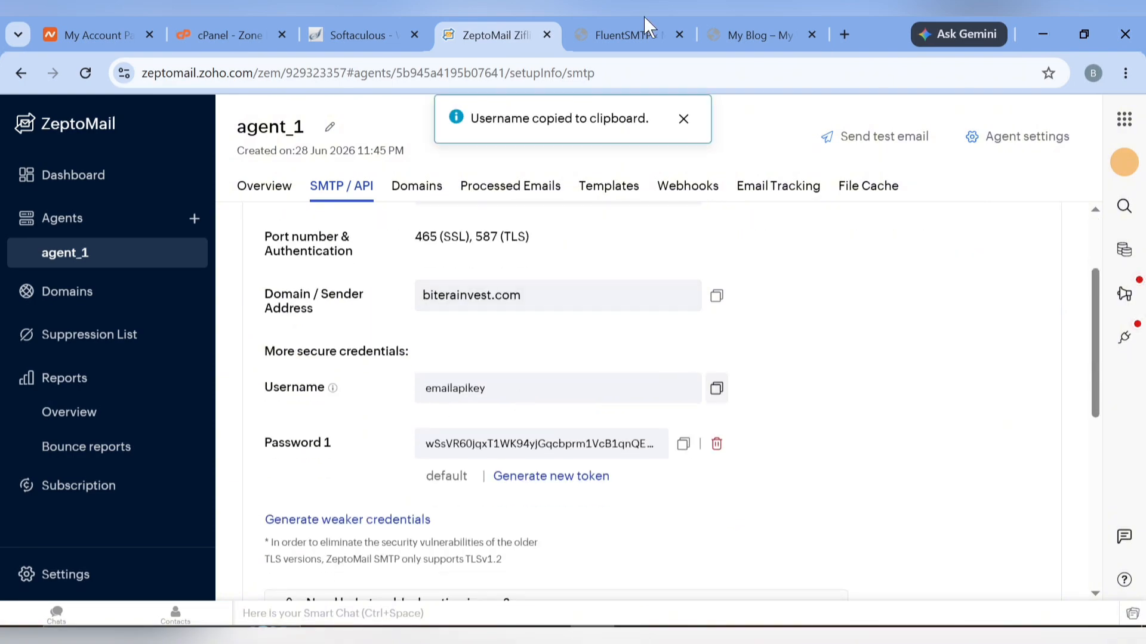
pyautogui.click(638, 18)
pyautogui.click(382, 371)
pyautogui.hotkey('ctrl', 'v')
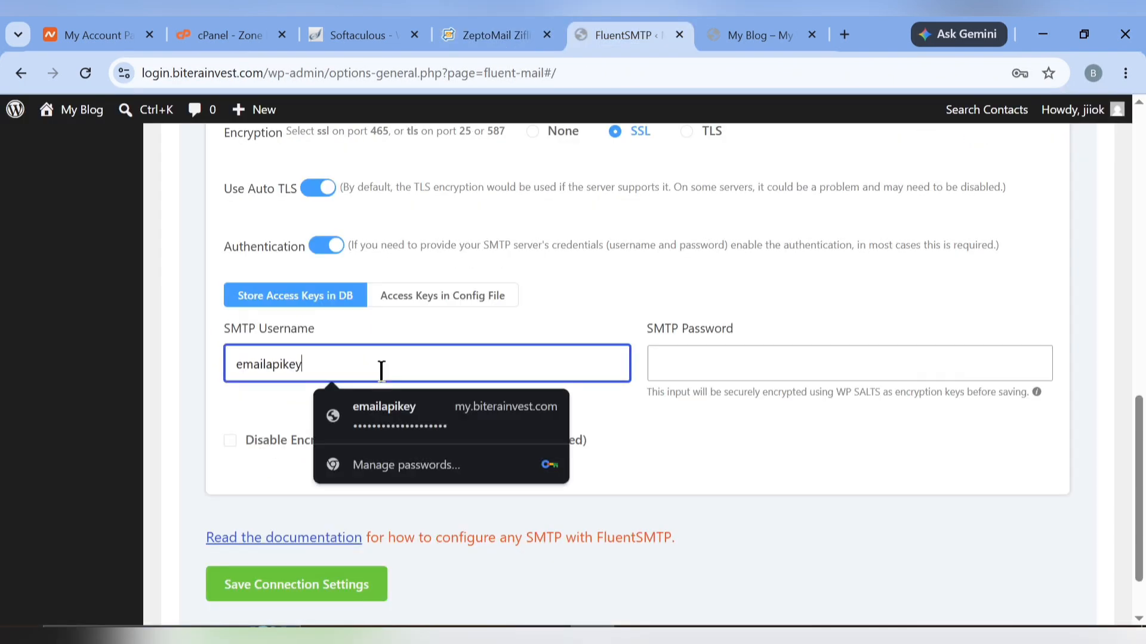
pyautogui.rightClick(382, 372)
pyautogui.click(512, 17)
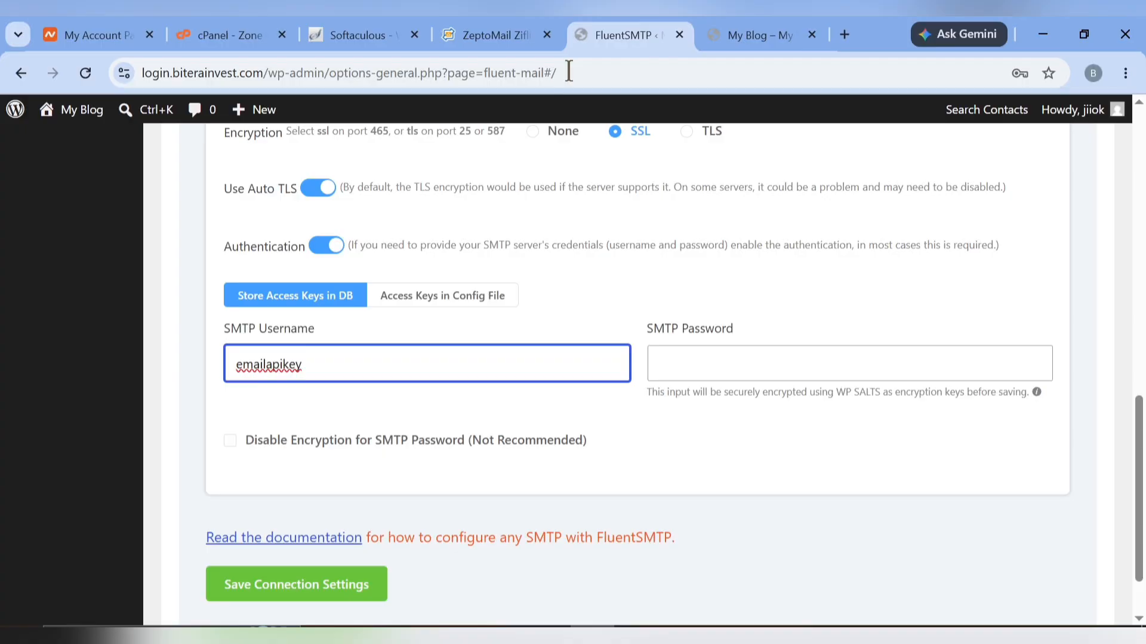
# Paste ZeptoMail's SMTP password into SMTP Password and save the connection settings
pyautogui.click(505, 34)
pyautogui.click(683, 443)
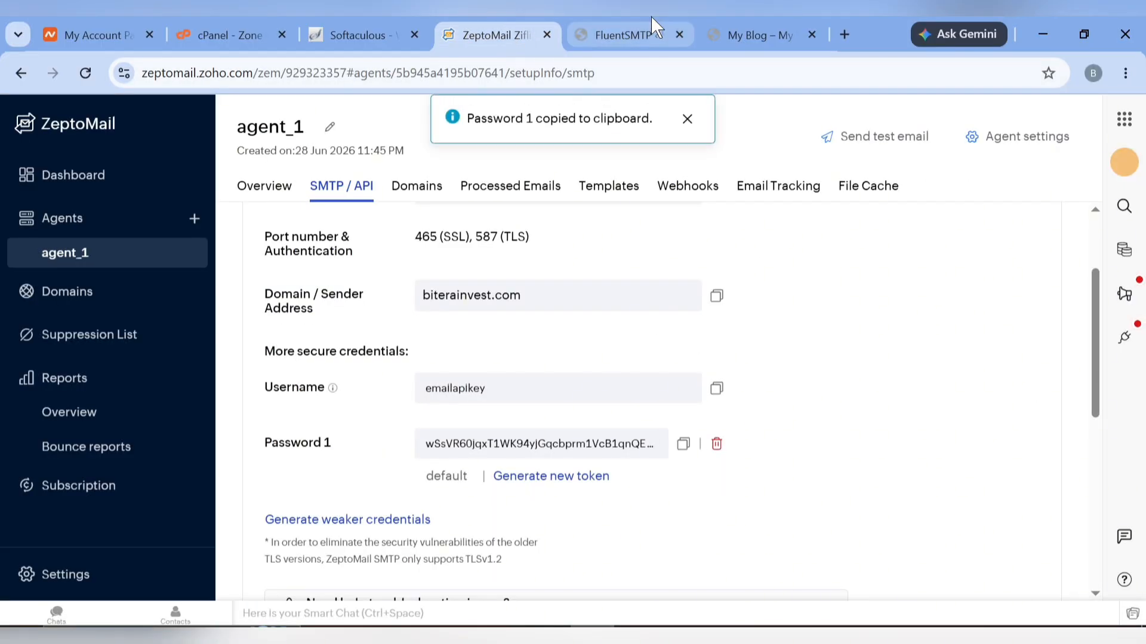
pyautogui.click(651, 15)
pyautogui.click(743, 374)
pyautogui.hotkey('ctrl', 'v')
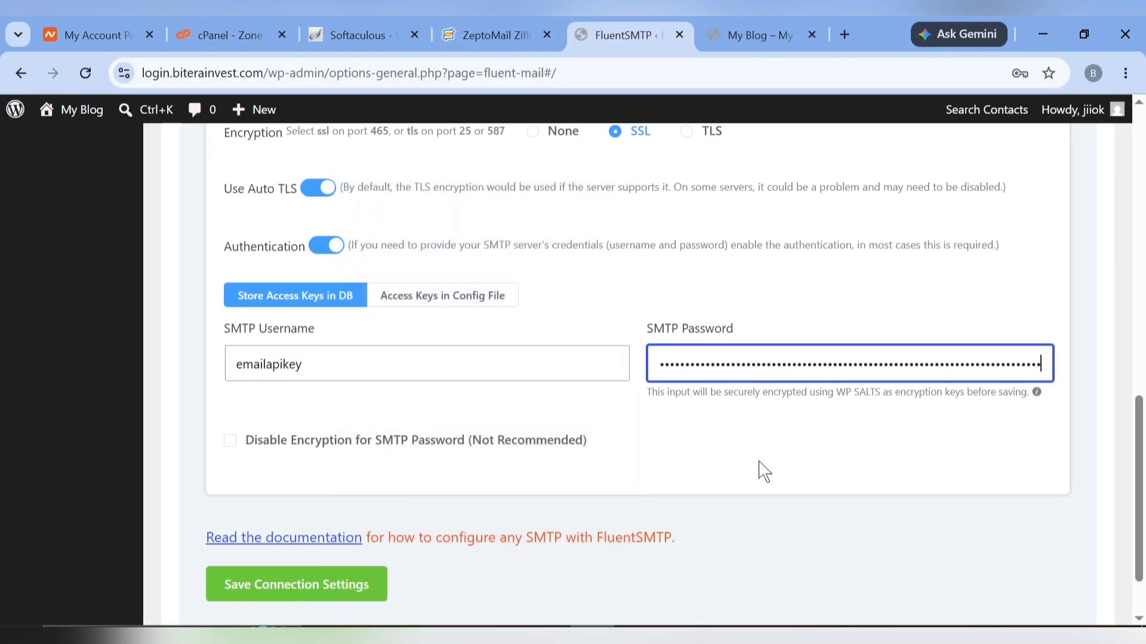
pyautogui.scroll(-1, 499, 474)
pyautogui.click(290, 507)
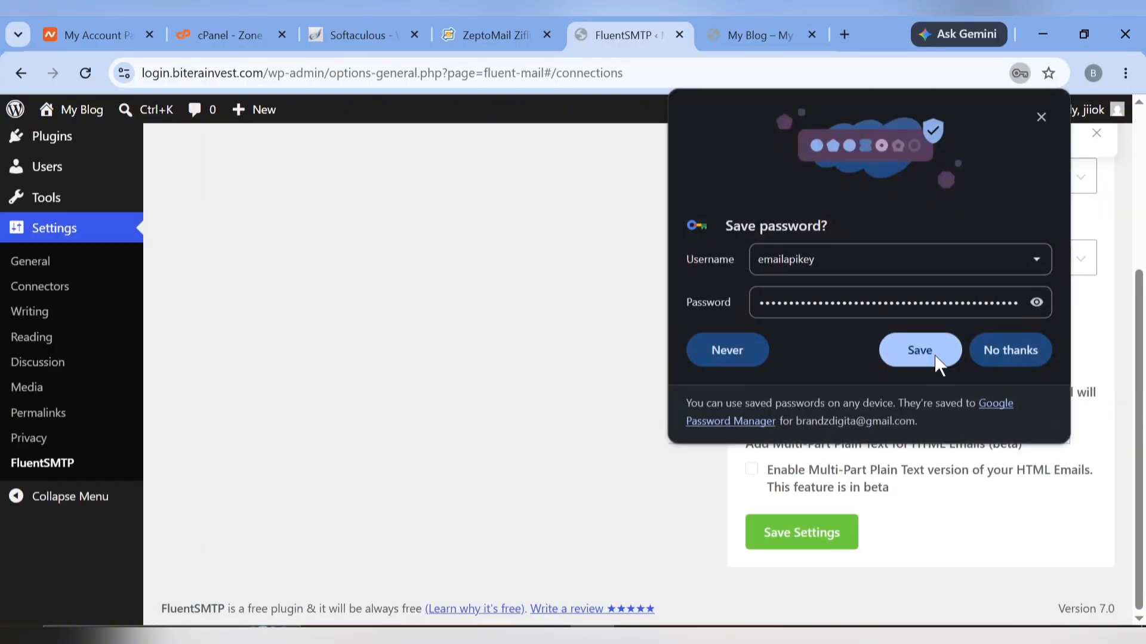
pyautogui.click(934, 358)
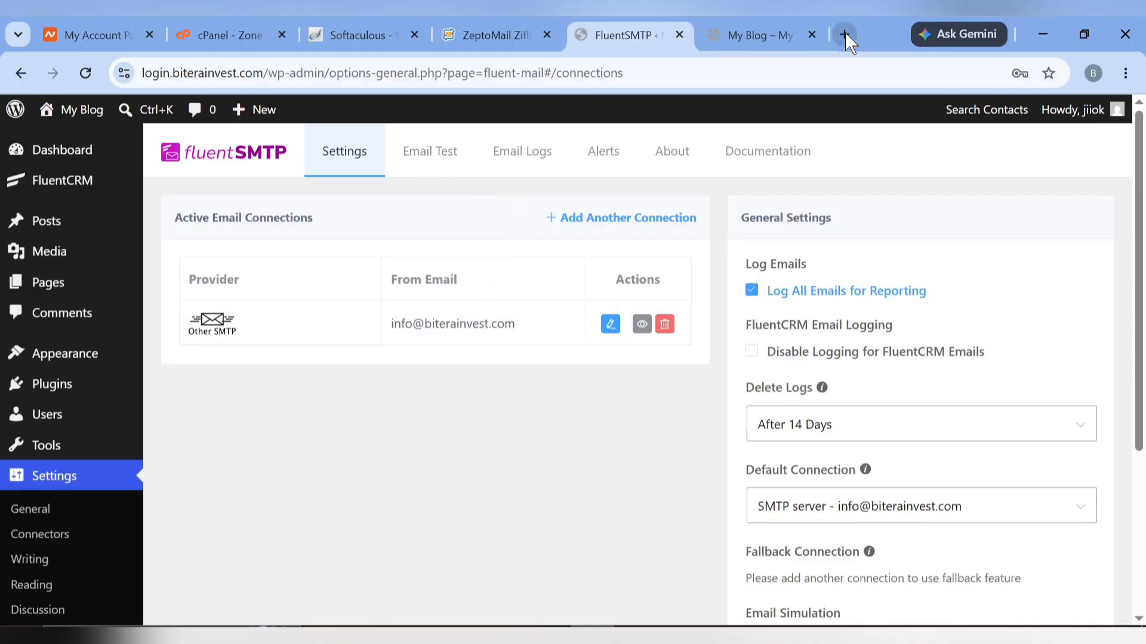
# Send a FluentSMTP test email from the site's info address to the Gmail recipient
pyautogui.click(419, 156)
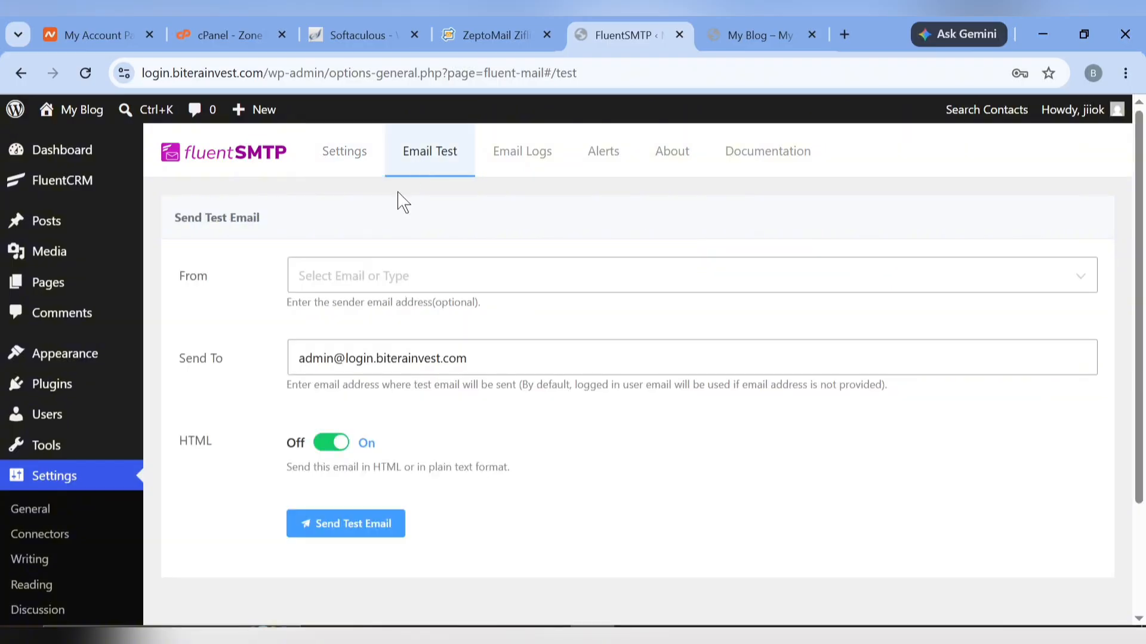
pyautogui.click(378, 275)
pyautogui.click(375, 329)
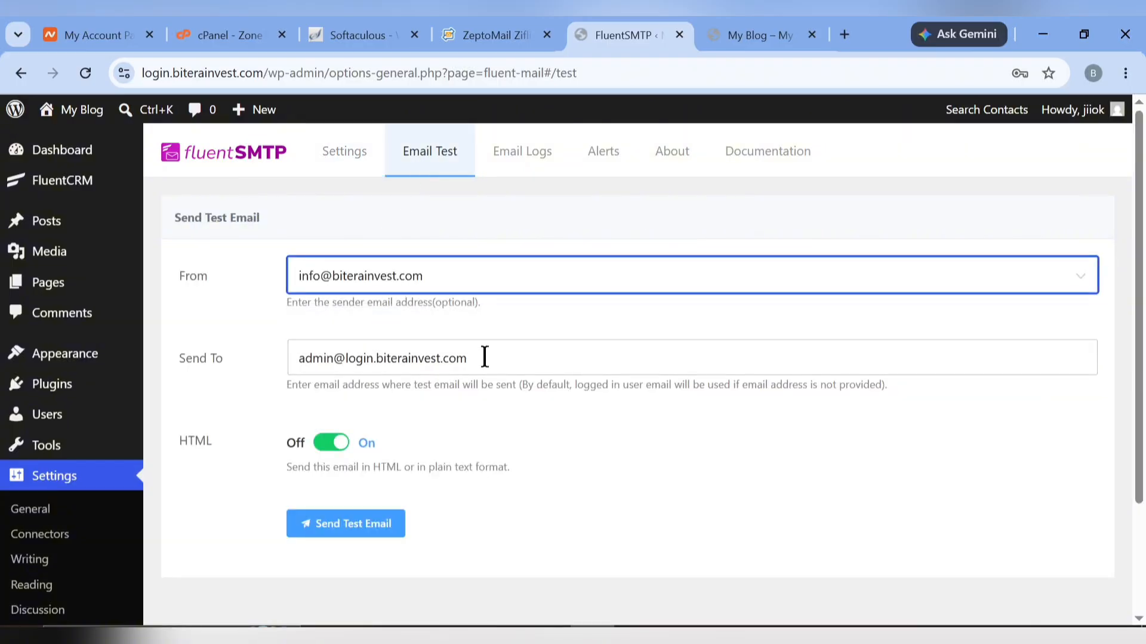
pyautogui.click(485, 358)
pyautogui.hotkey('ctrl', 'a')
pyautogui.write('=')
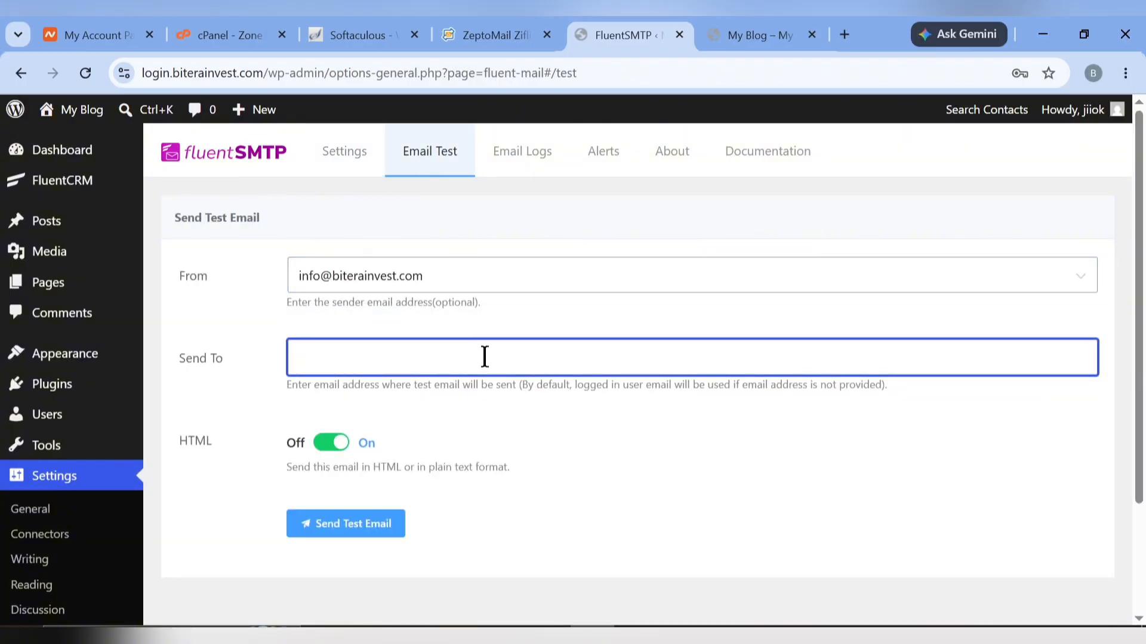
pyautogui.hotkey('ctrl', 'v')
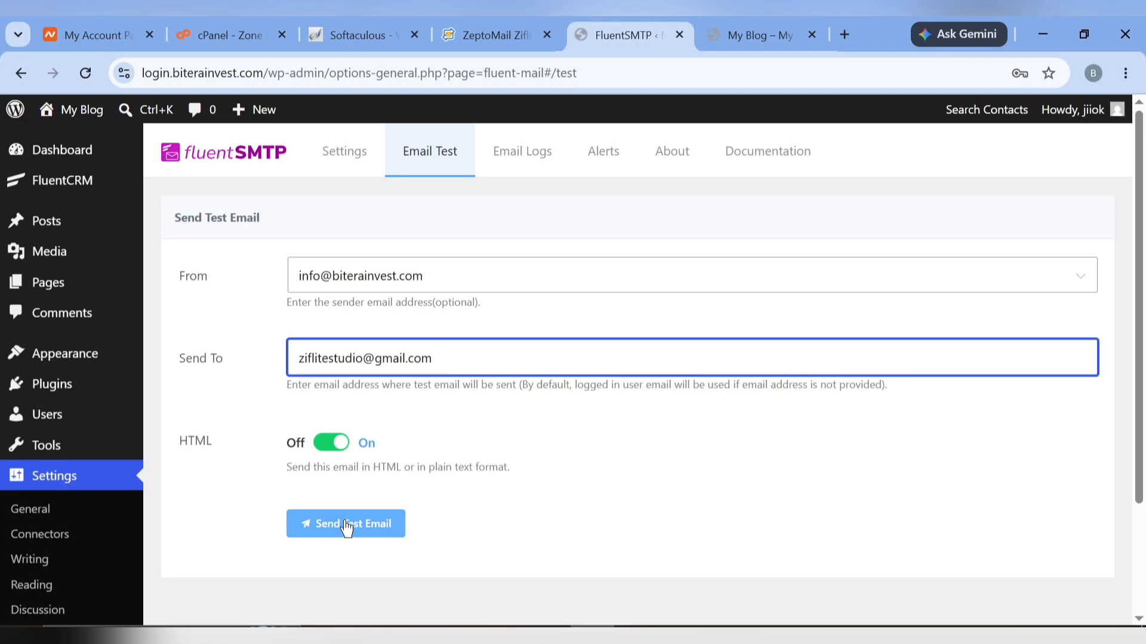
pyautogui.click(350, 526)
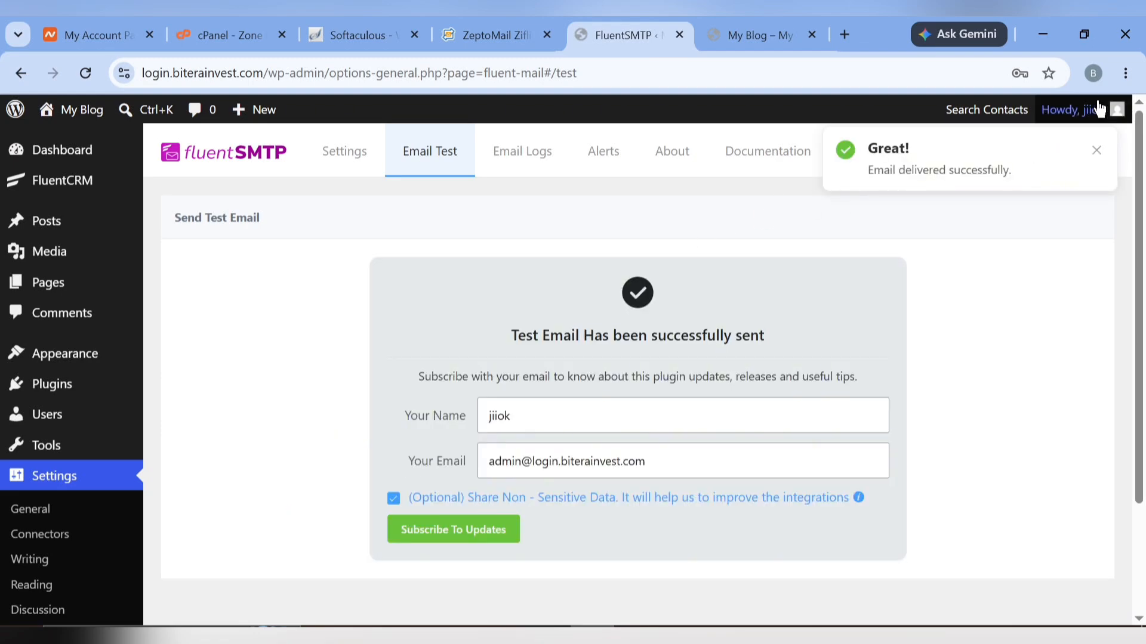
# Check the Gmail inbox for the Fluent SMTP test email from Ziflite Studio
pyautogui.click(1095, 74)
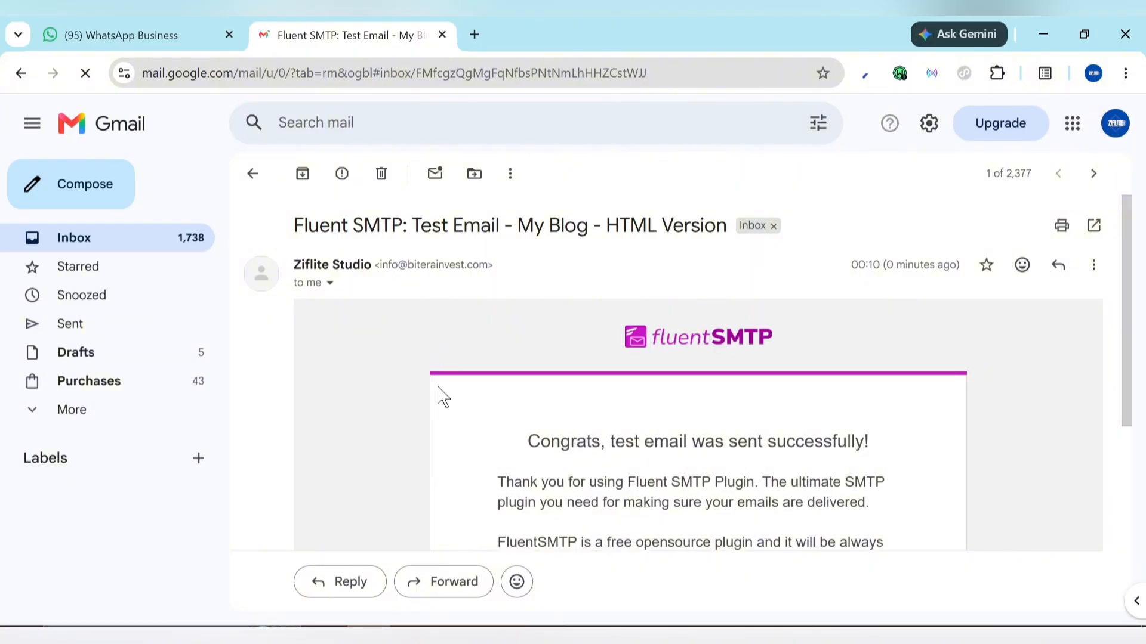
pyautogui.scroll(-3, 610, 328)
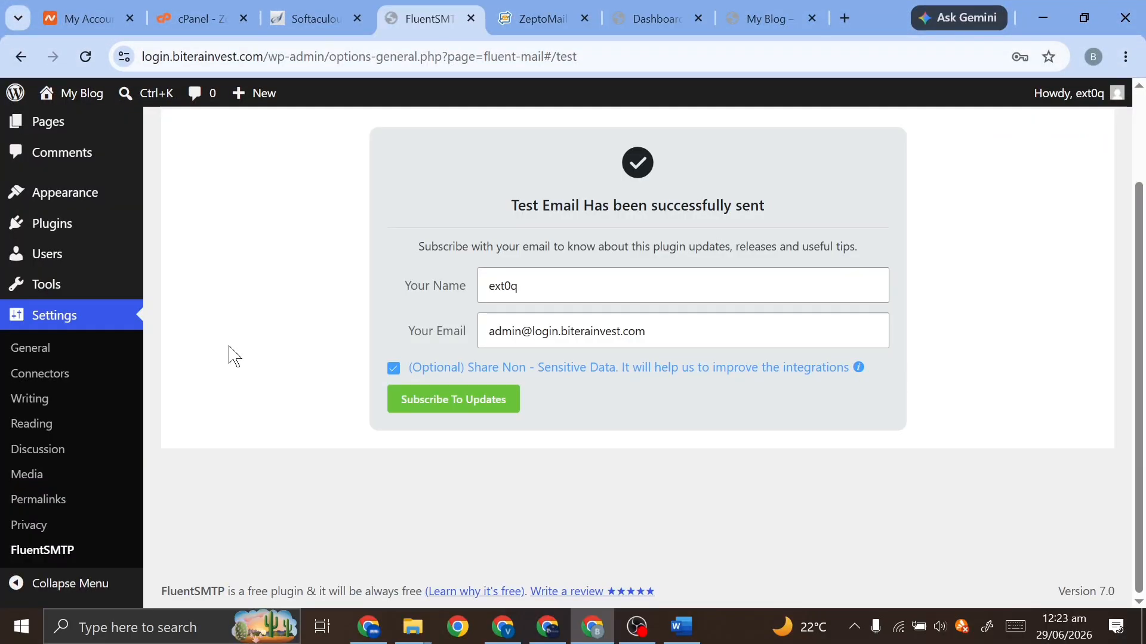
pyautogui.moveTo(42, 237)
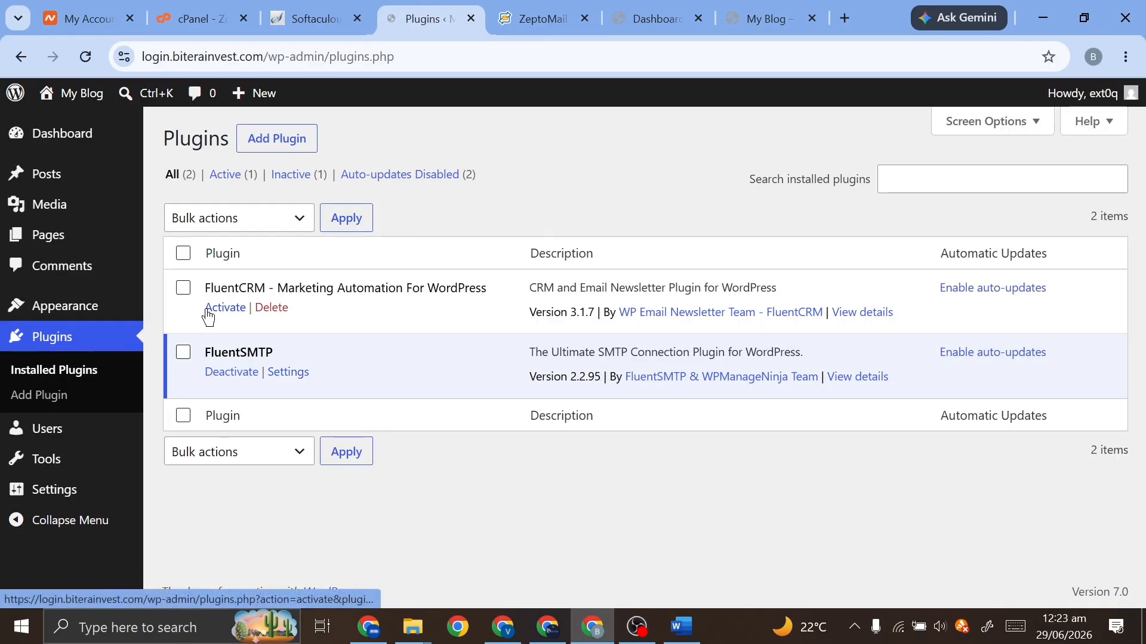
# Activate FluentCRM and open its dashboard
pyautogui.click(208, 308)
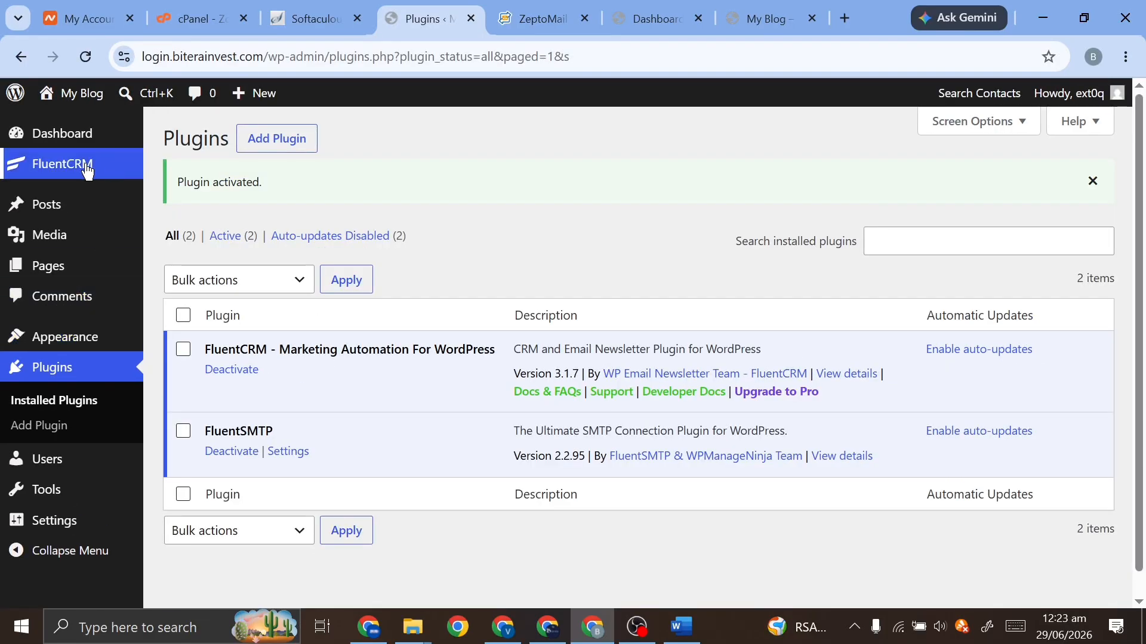
pyautogui.moveTo(64, 170)
pyautogui.click(185, 177)
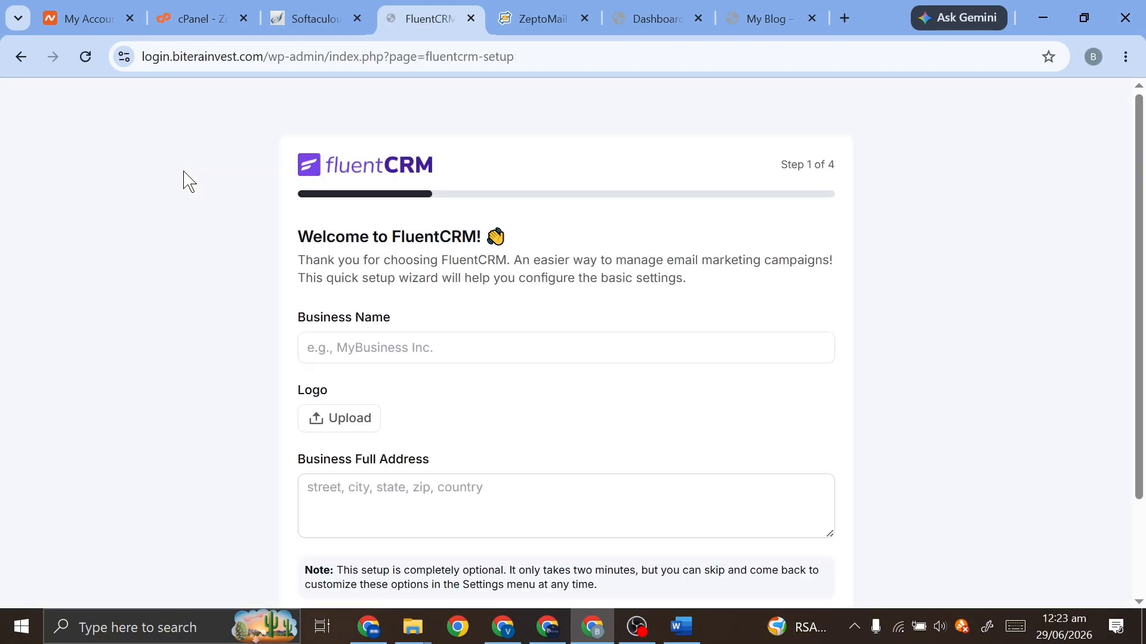
# Enter Ziflite as the business name and upload the Ziflite logo image
pyautogui.click(507, 339)
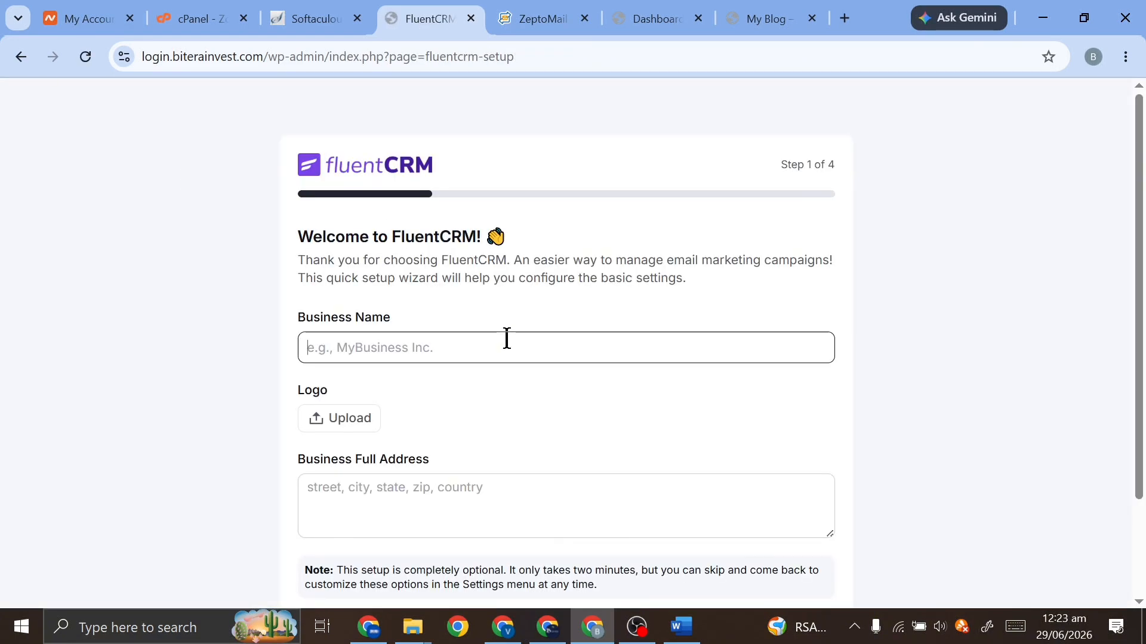
pyautogui.write('Ziflite')
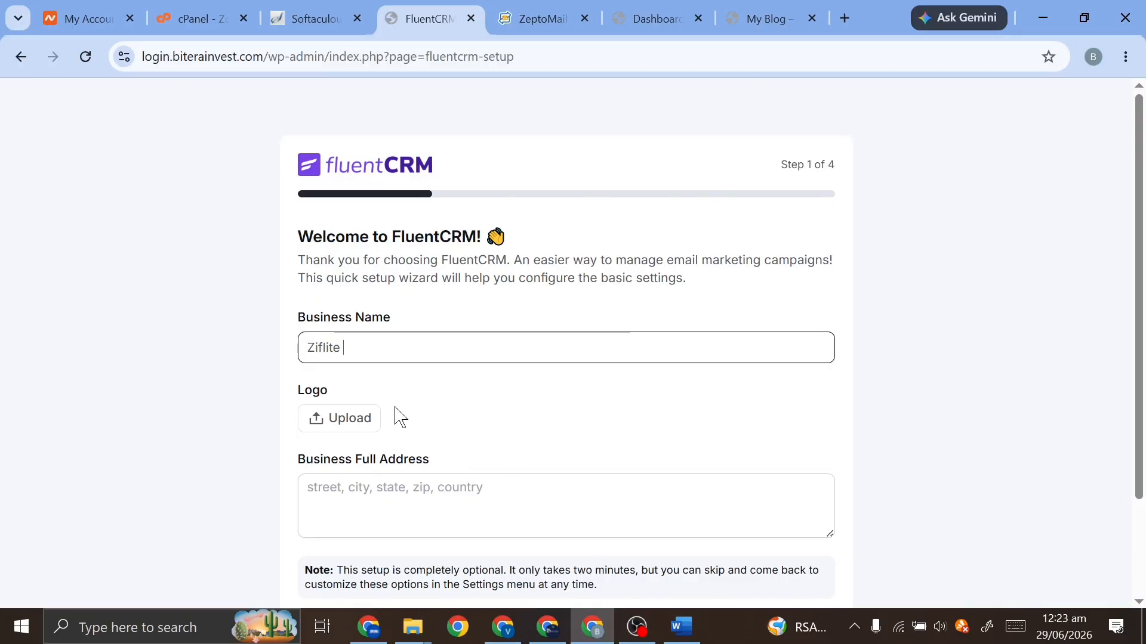
pyautogui.click(346, 425)
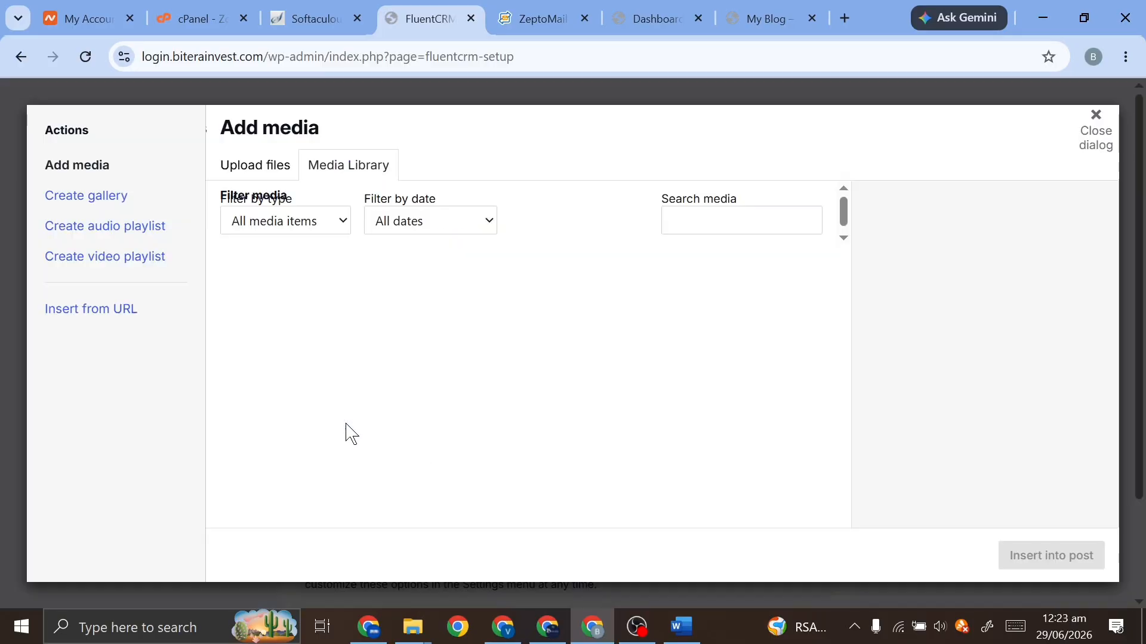
pyautogui.click(261, 174)
pyautogui.click(624, 389)
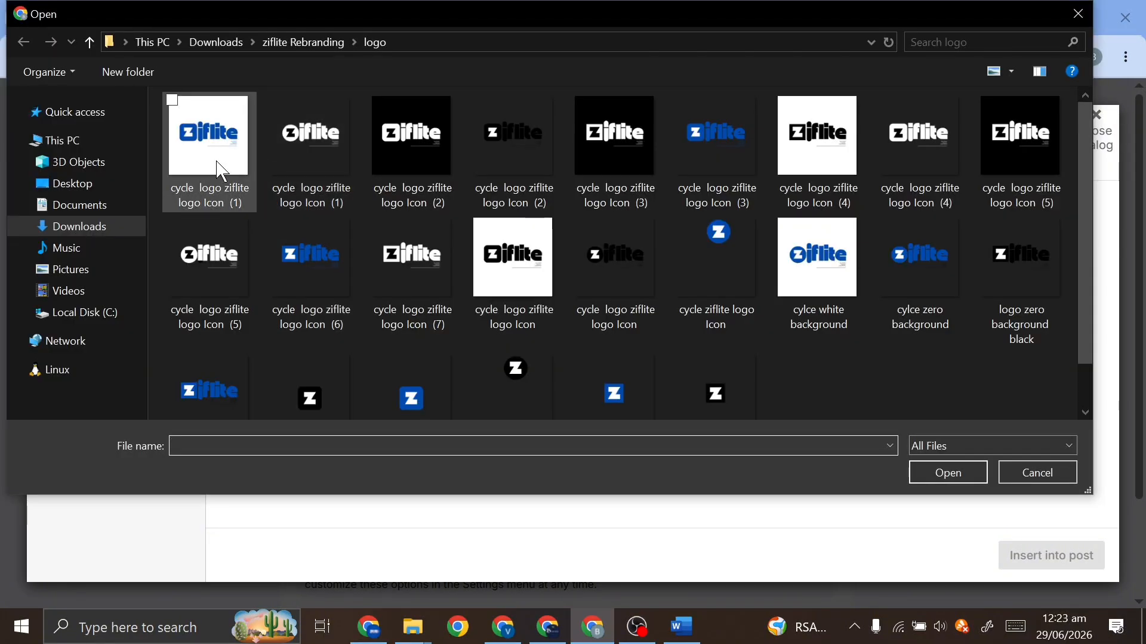
pyautogui.doubleClick(222, 172)
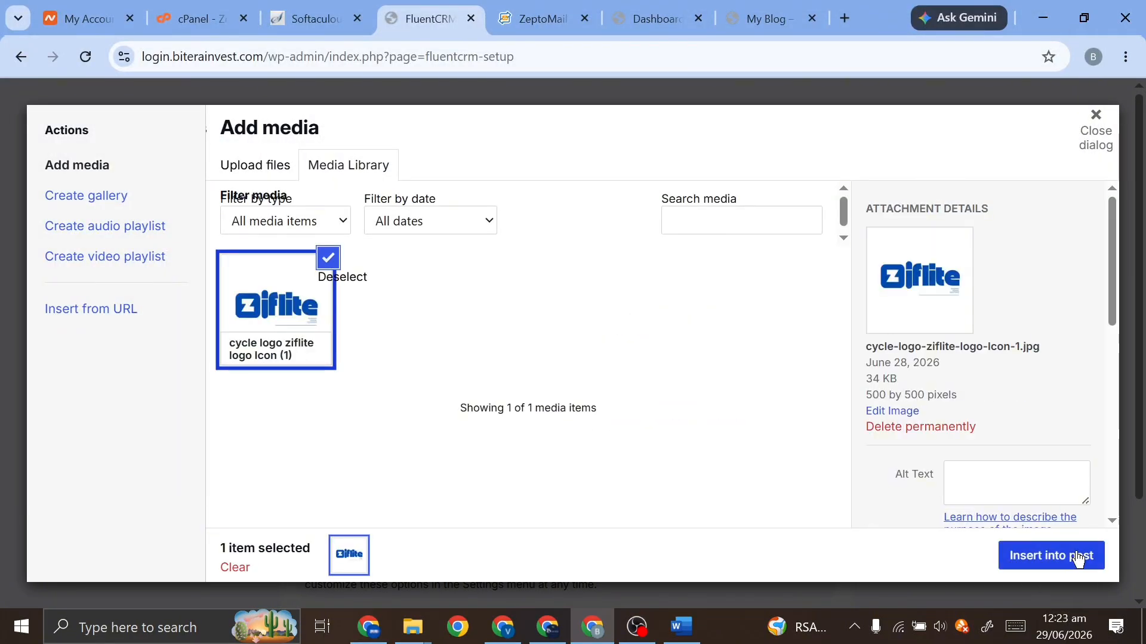
pyautogui.click(1078, 559)
# Set the business address to Online and save, moving to the Contact Segment Lists step
pyautogui.scroll(-2, 481, 486)
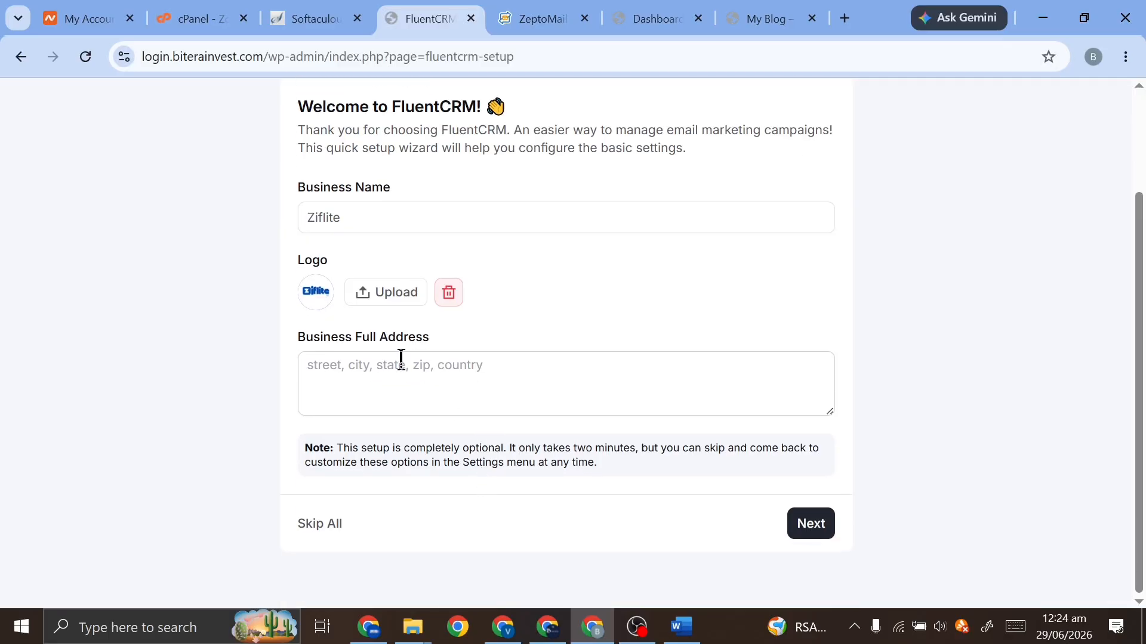
pyautogui.click(401, 360)
pyautogui.write('Online')
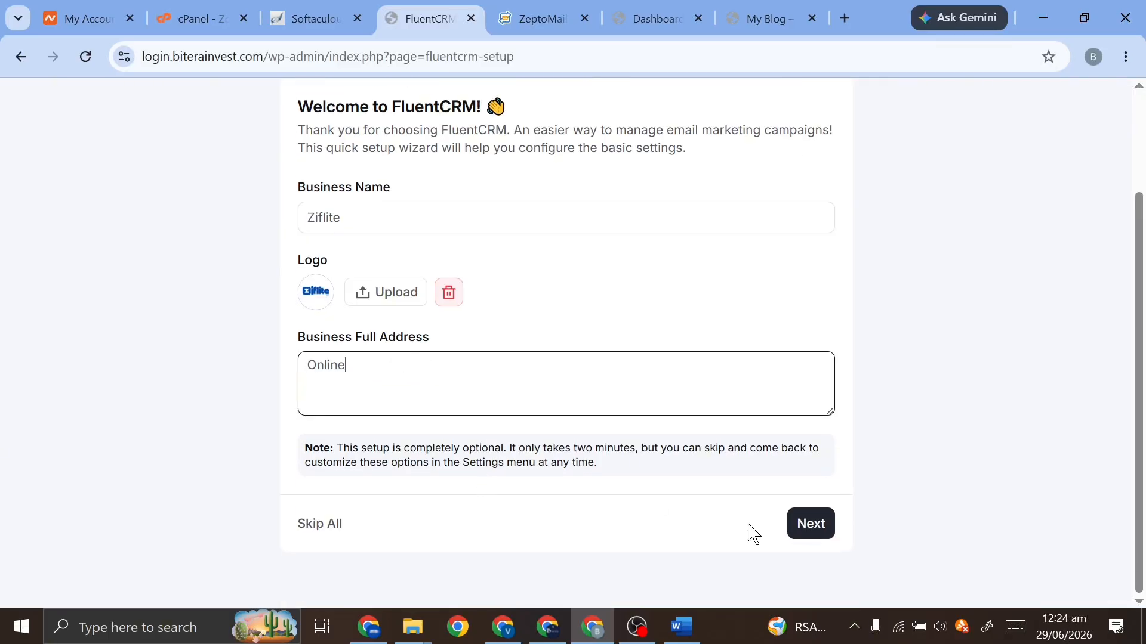
pyautogui.click(812, 537)
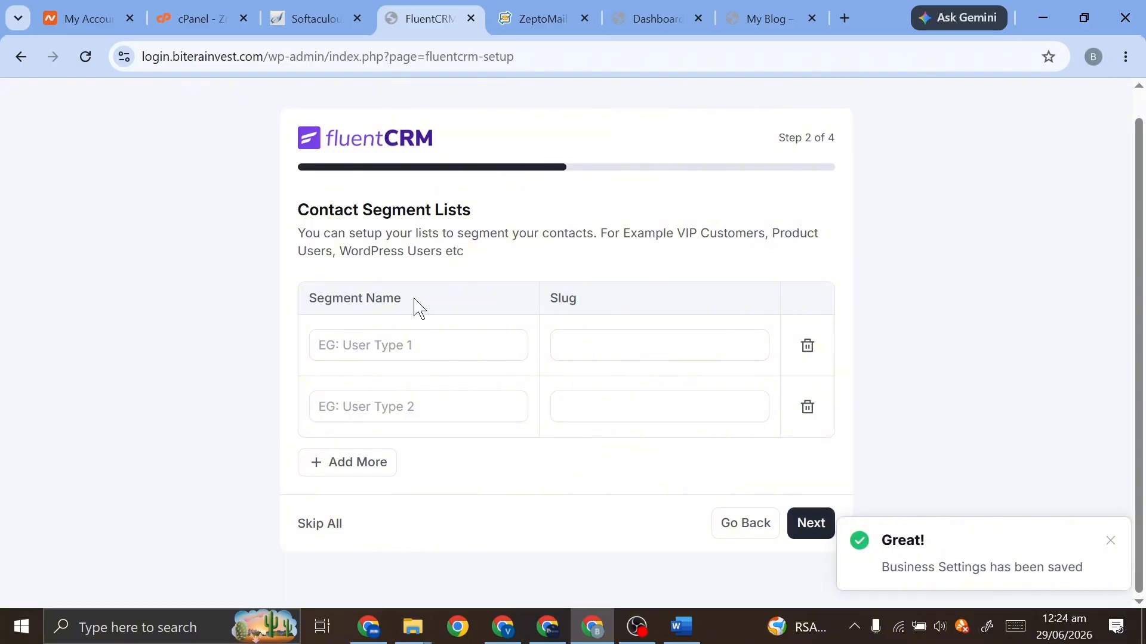
# Clear the autofilled text and name the first segment list 'WordPress'
pyautogui.click(408, 338)
pyautogui.click(397, 394)
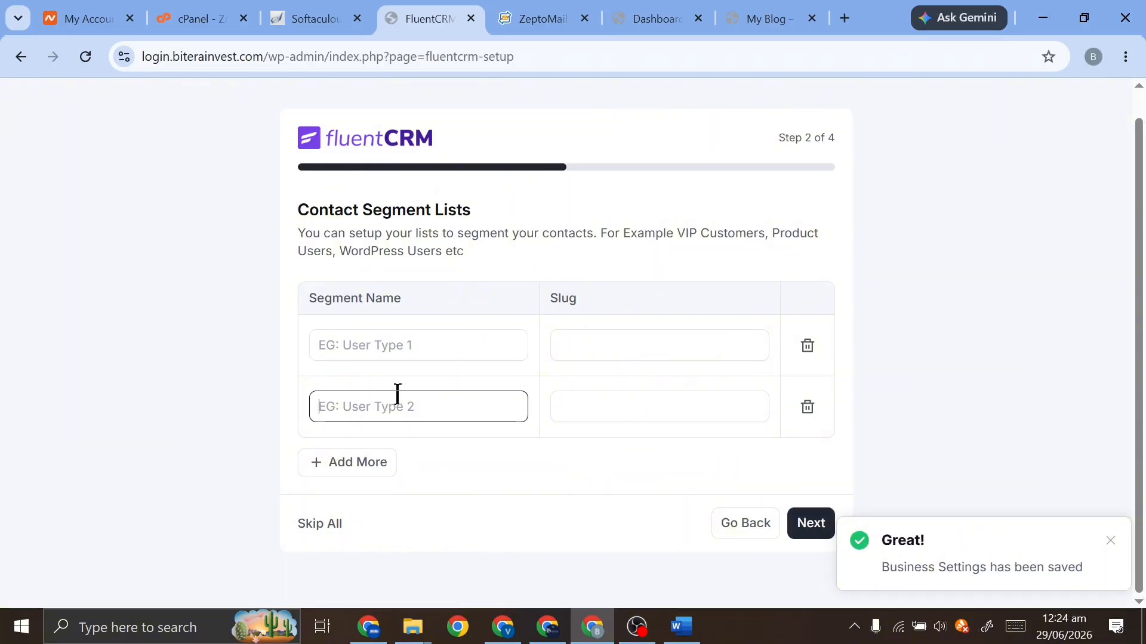
pyautogui.write('biterainvest.com')
pyautogui.doubleClick(397, 394)
pyautogui.hotkey('ctrl', 'a')
pyautogui.press('BackSpace')
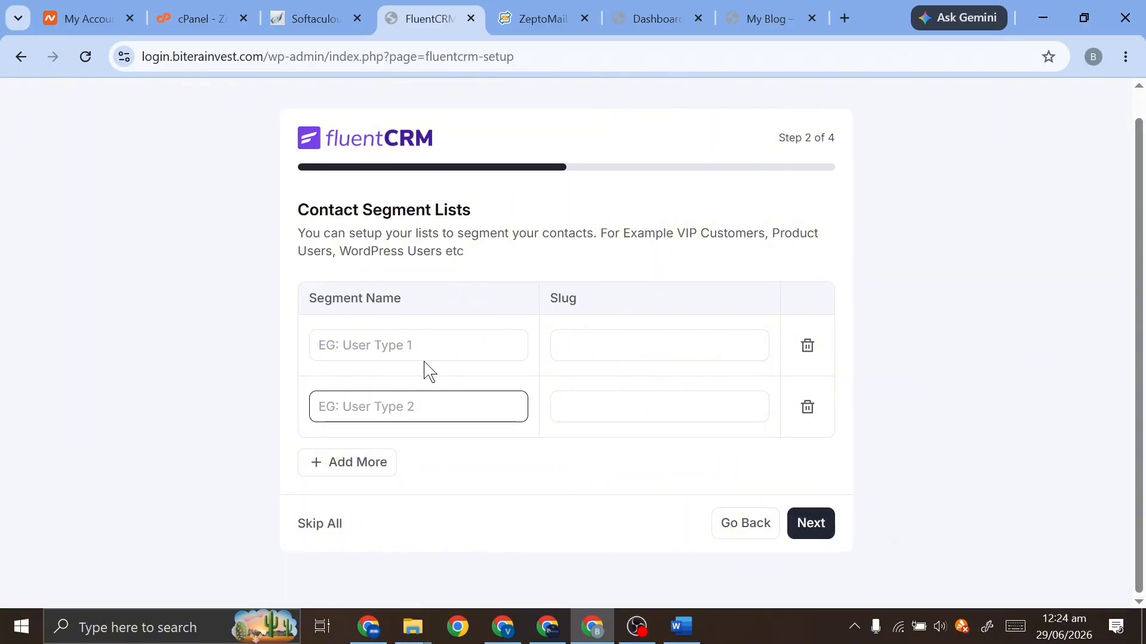
pyautogui.click(424, 334)
pyautogui.write('Wor')
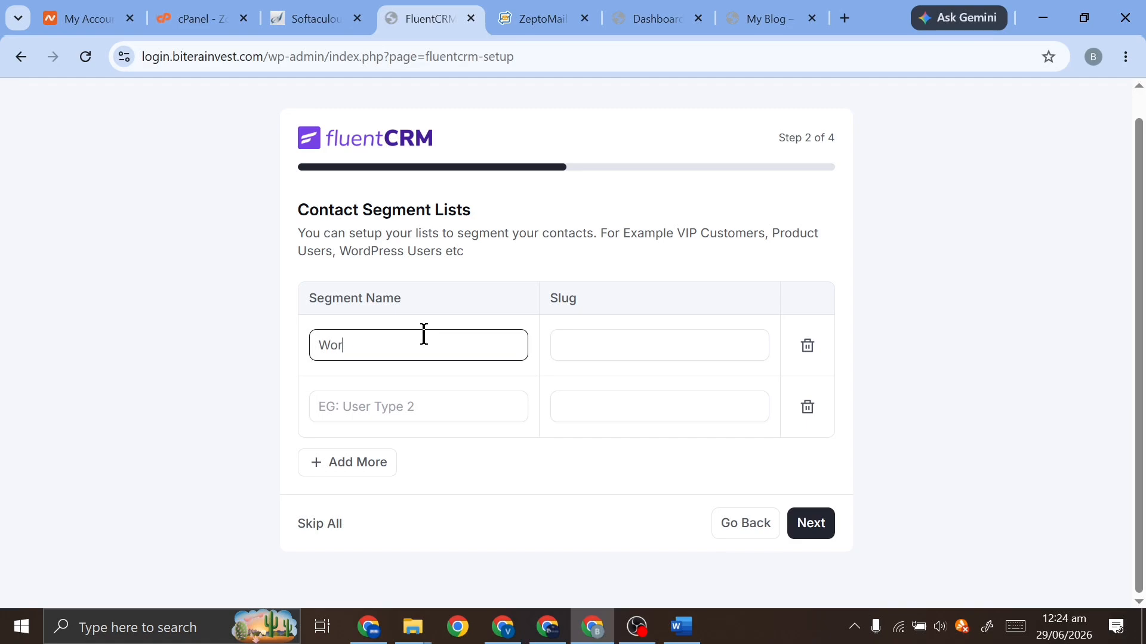
pyautogui.write('dpress')
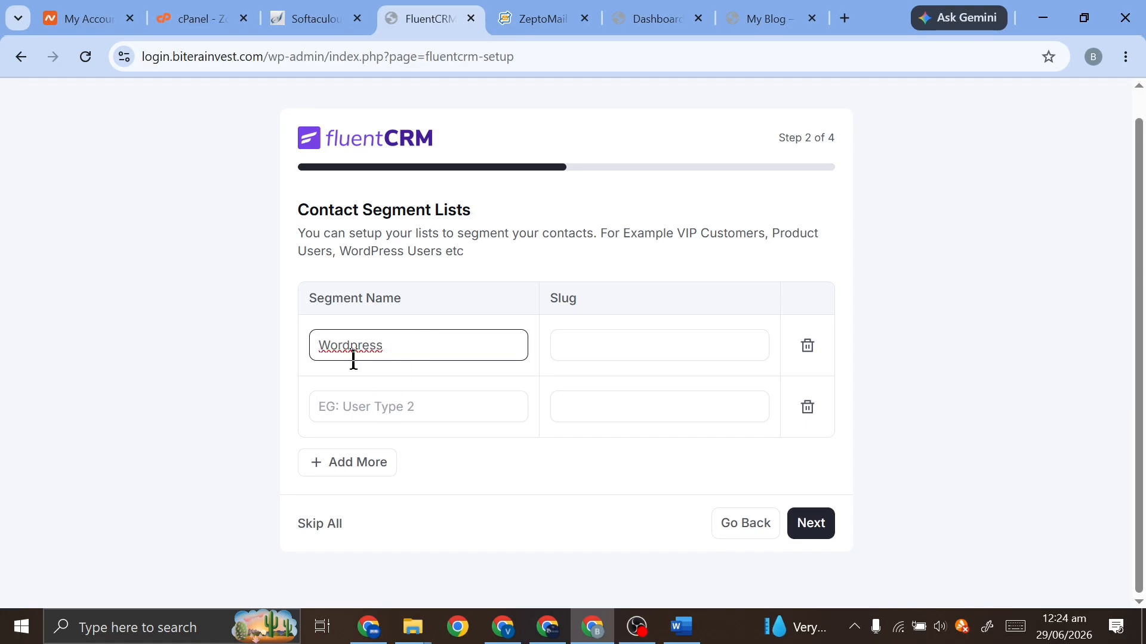
pyautogui.click(359, 338)
pyautogui.press('BackSpace')
pyautogui.write('P')
# Name the second list 'WooCommerce', fixing the typo, and save the lists
pyautogui.click(413, 408)
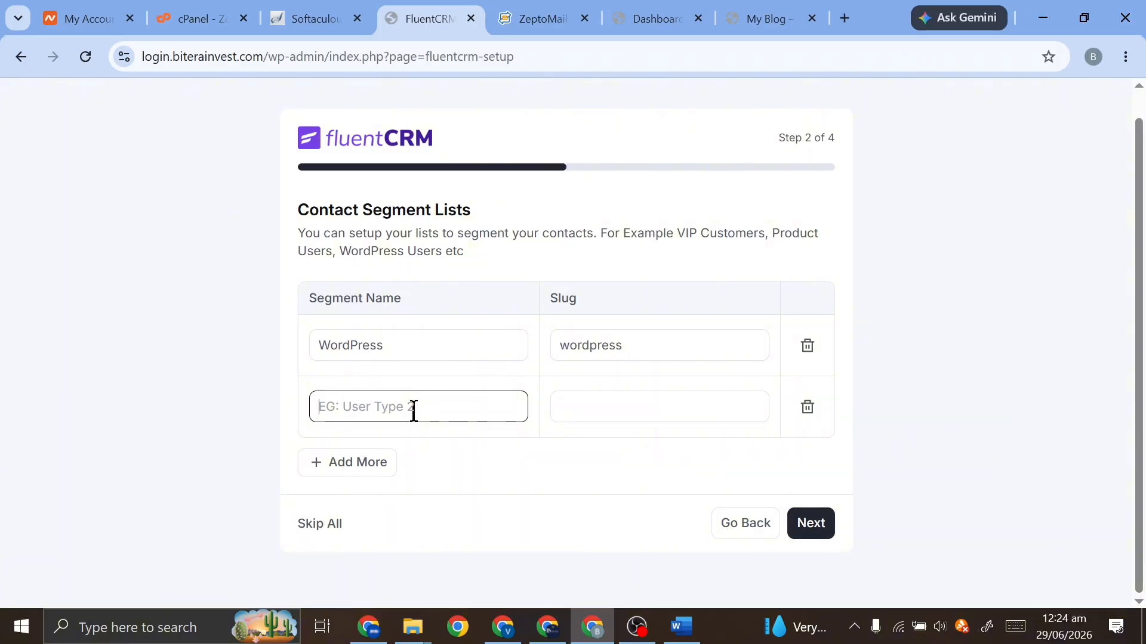
pyautogui.write('Woocommercve')
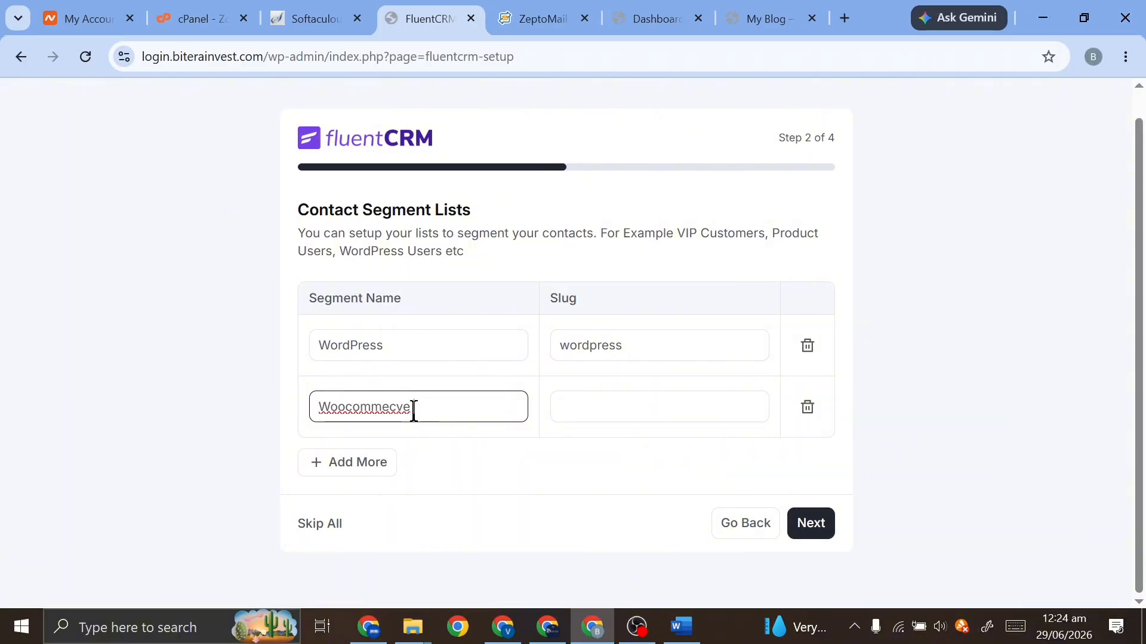
pyautogui.rightClick(389, 403)
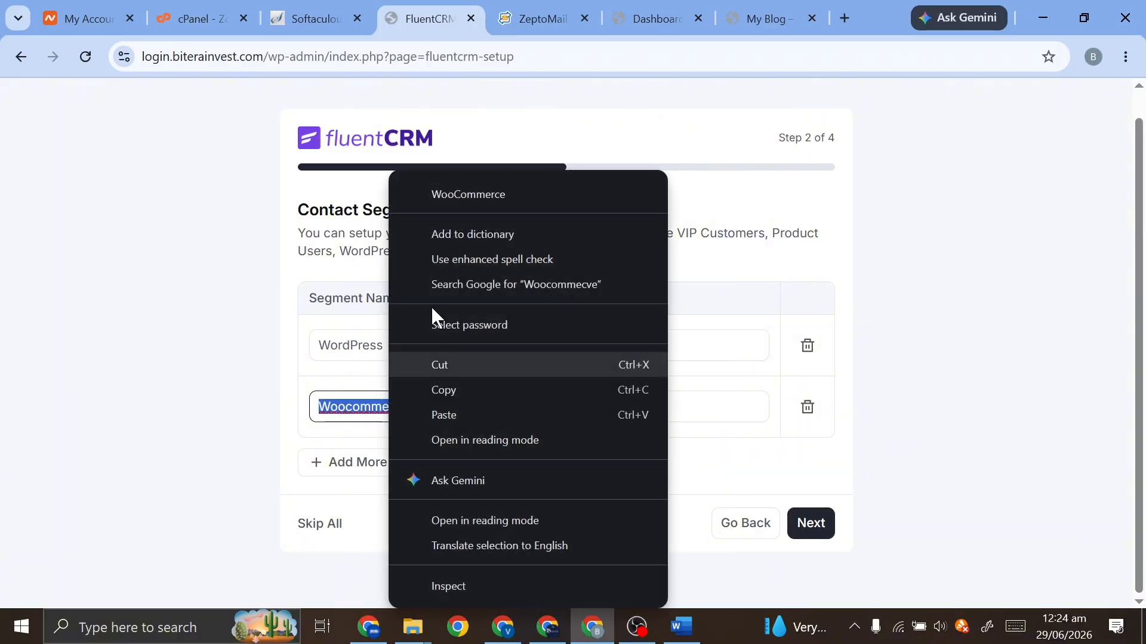
pyautogui.click(477, 195)
pyautogui.doubleClick(459, 401)
pyautogui.hotkey('ctrl', 'c')
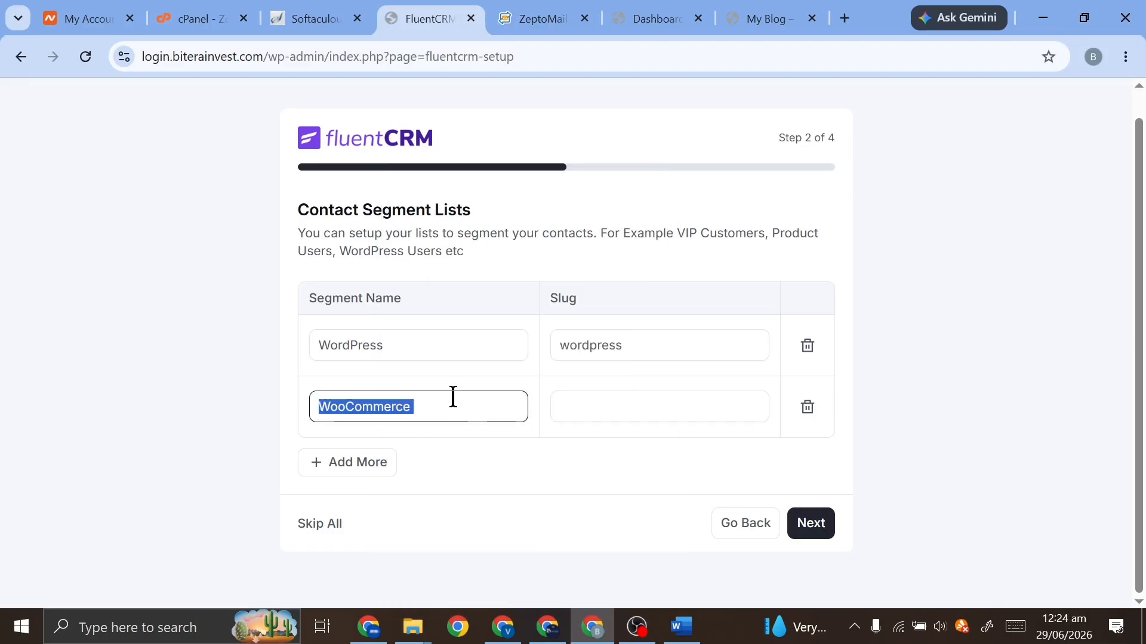
pyautogui.click(809, 522)
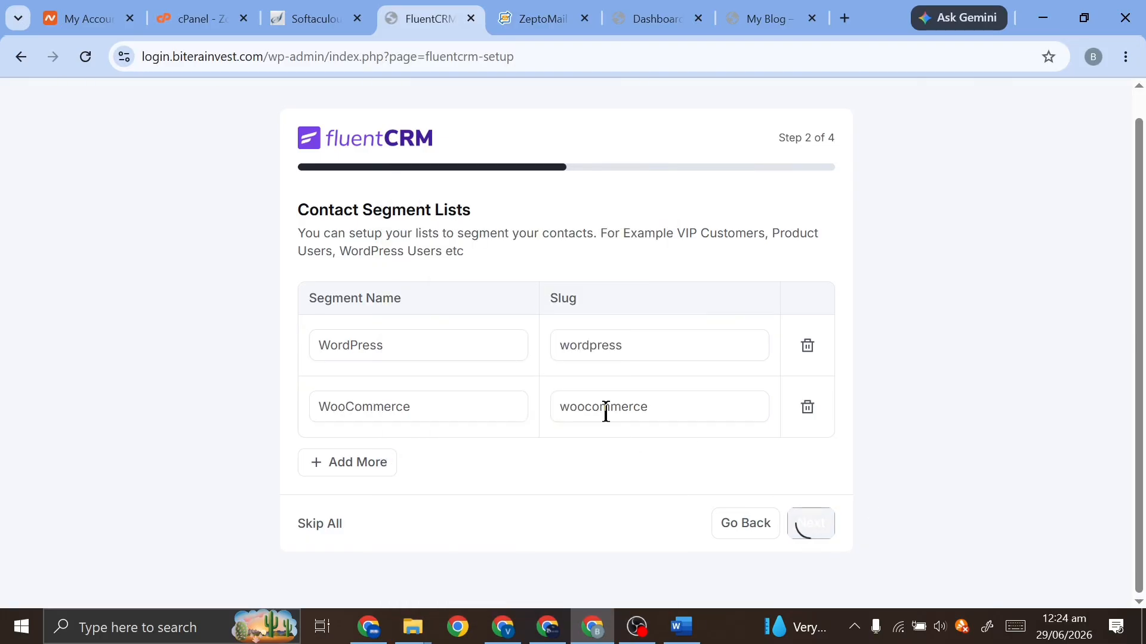
# Add the tags 'WordPress' and 'WooCommerce' and continue to the final step
pyautogui.click(408, 410)
pyautogui.hotkey('ctrl', 'v')
pyautogui.click(415, 352)
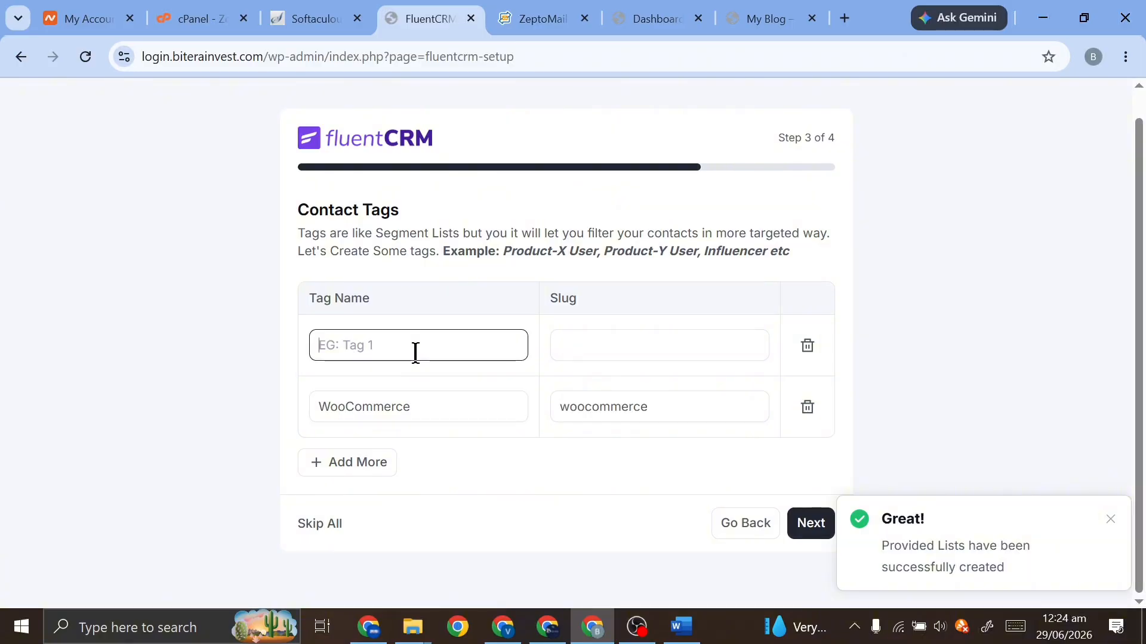
pyautogui.write('Word')
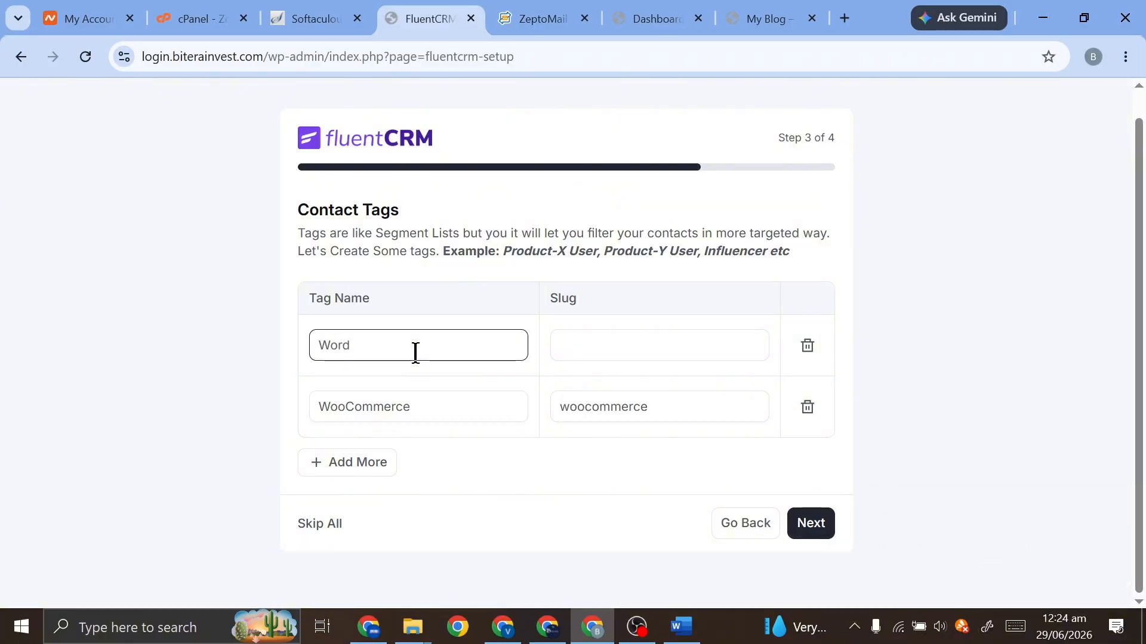
pyautogui.write('Press')
pyautogui.click(822, 521)
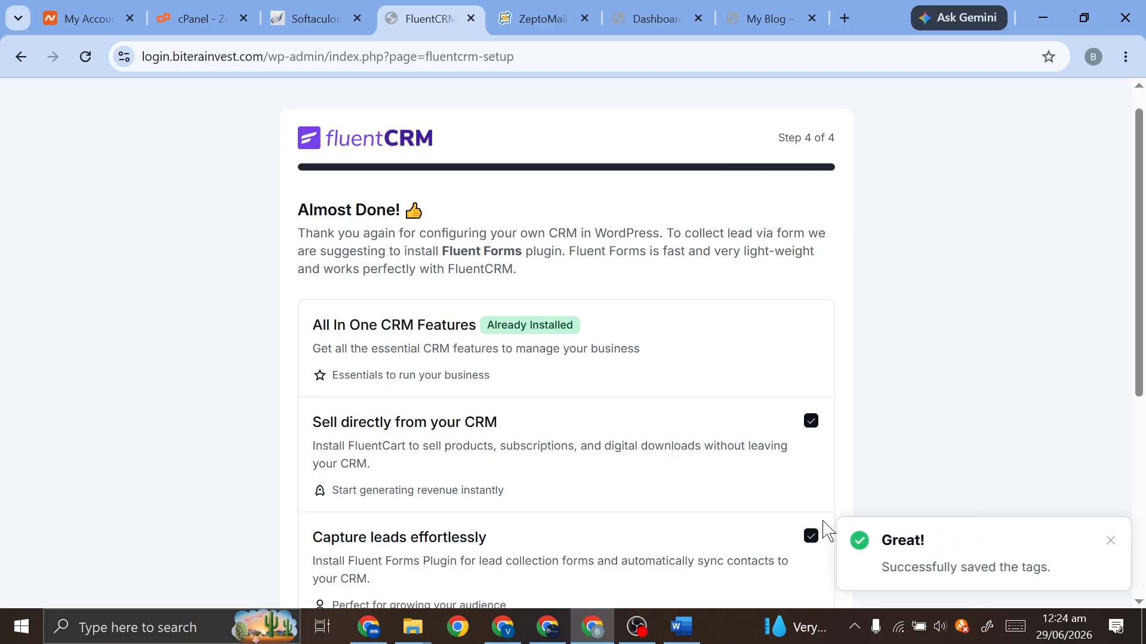
# Skip the FluentCart and Fluent Forms installs, complete installation, and decline usage-data sharing
pyautogui.scroll(-2, 782, 341)
pyautogui.click(810, 326)
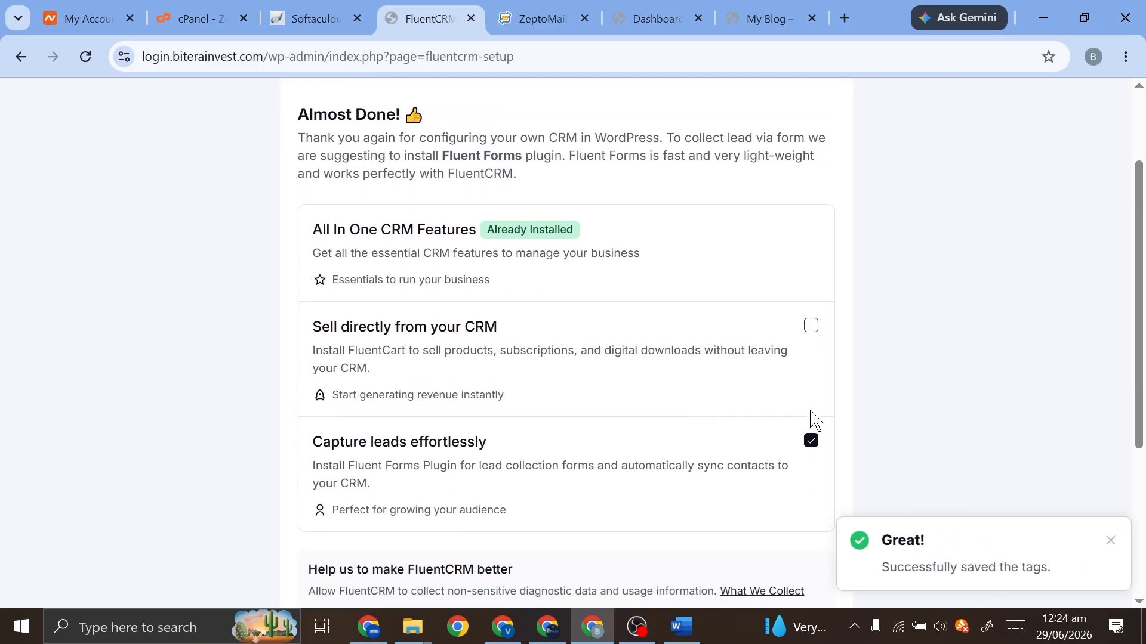
pyautogui.scroll(-2, 804, 463)
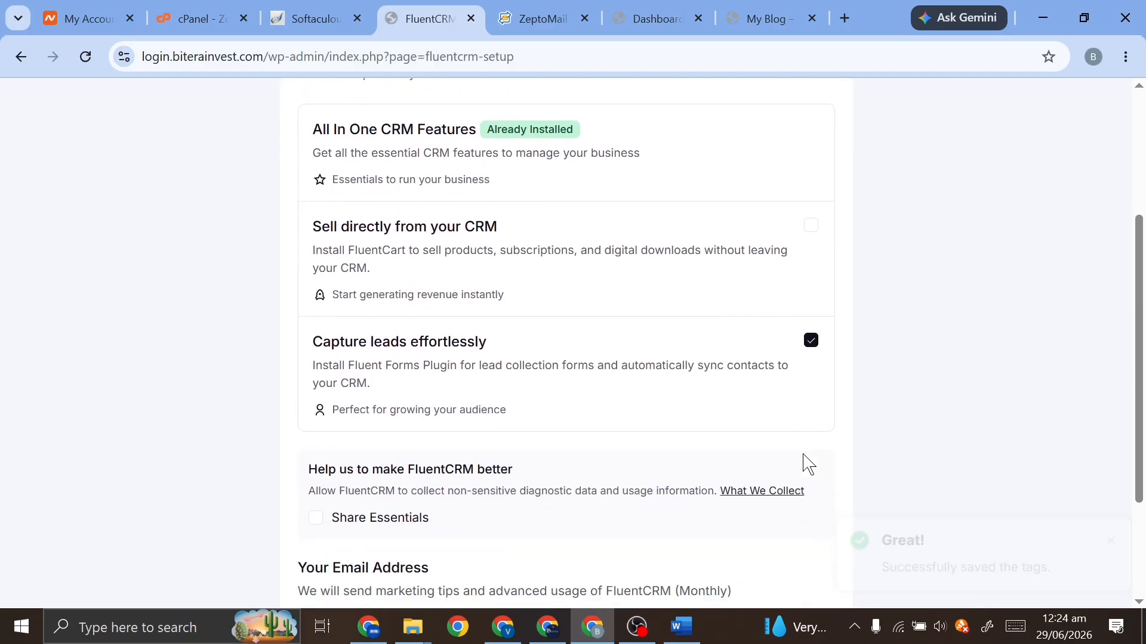
pyautogui.click(810, 322)
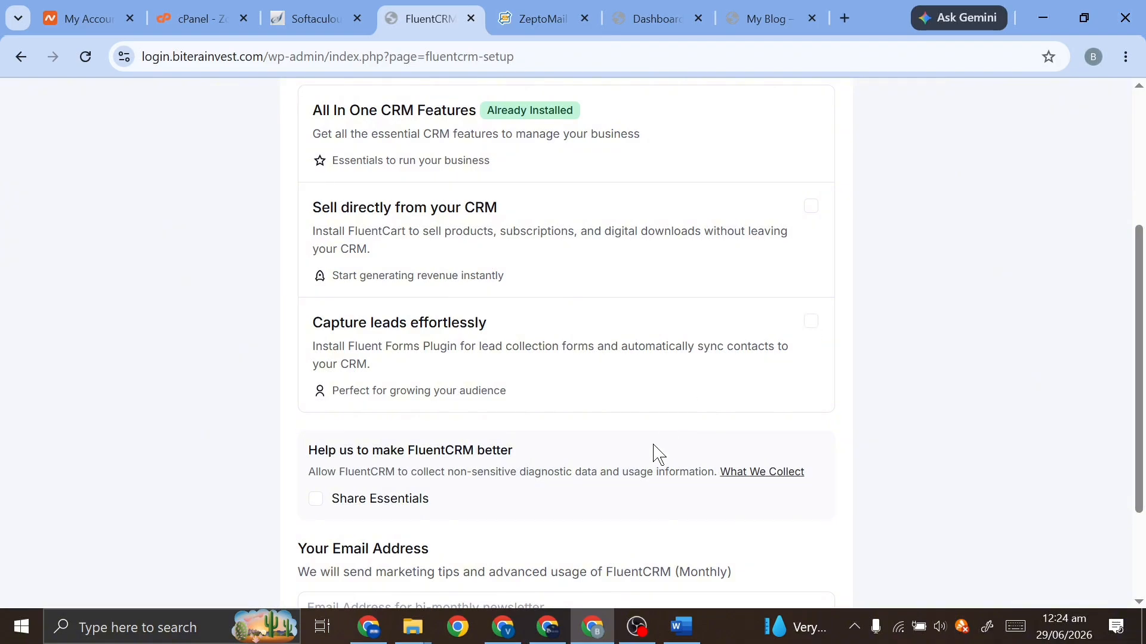
pyautogui.scroll(-2, 652, 454)
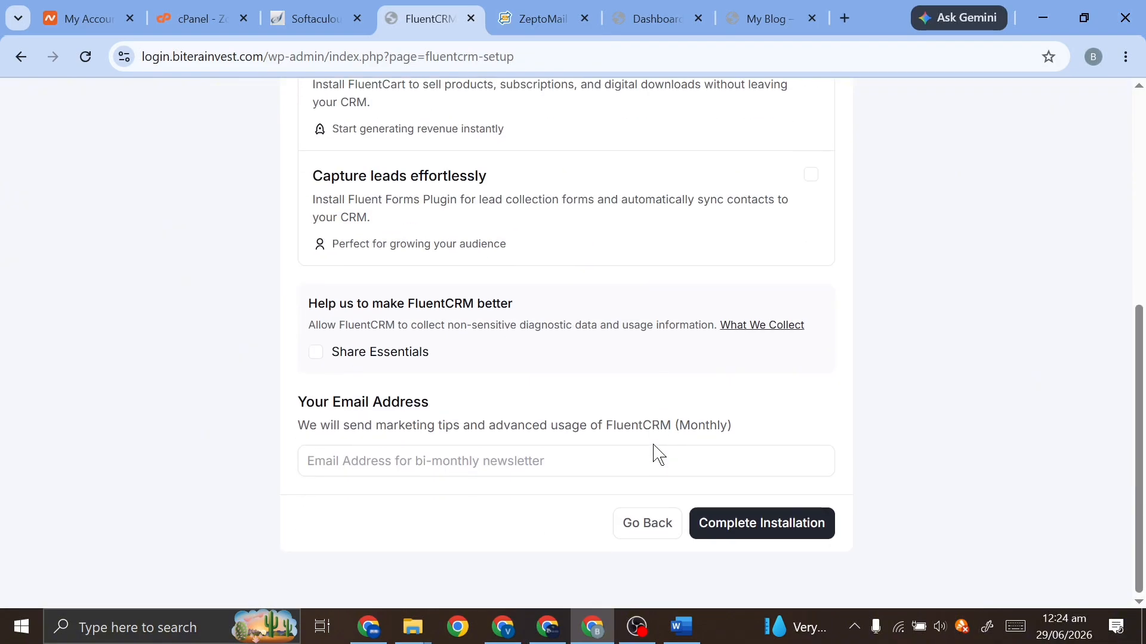
pyautogui.click(752, 524)
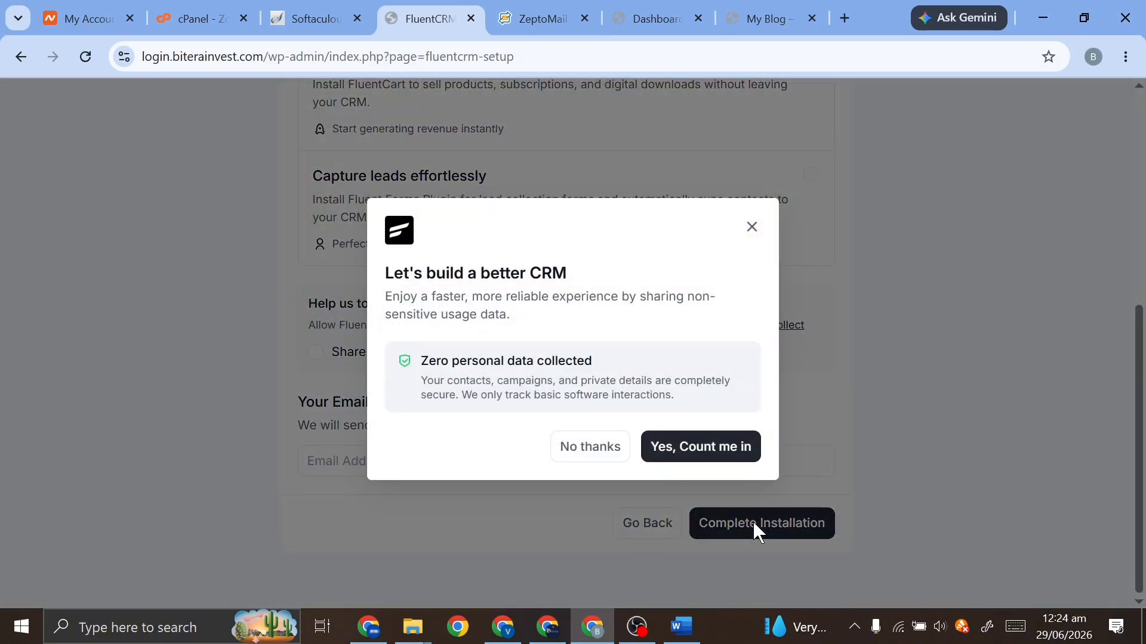
pyautogui.click(608, 452)
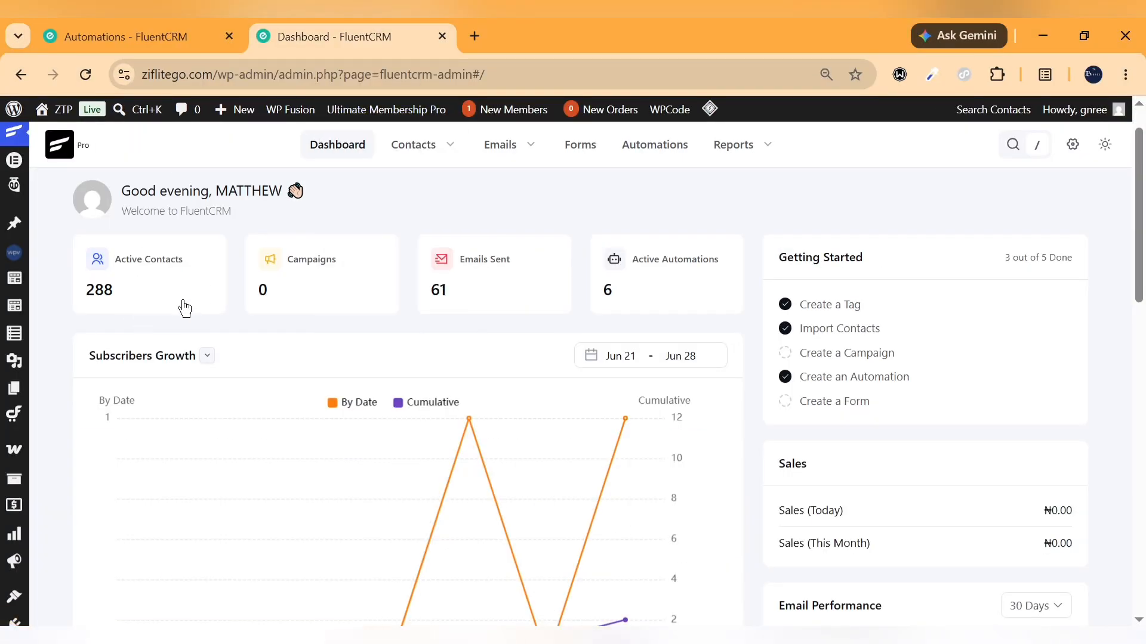
# Scroll through the biterainvest FluentCRM dashboard showing zero contacts and campaigns
pyautogui.scroll(-5, 356, 448)
pyautogui.scroll(5, 356, 447)
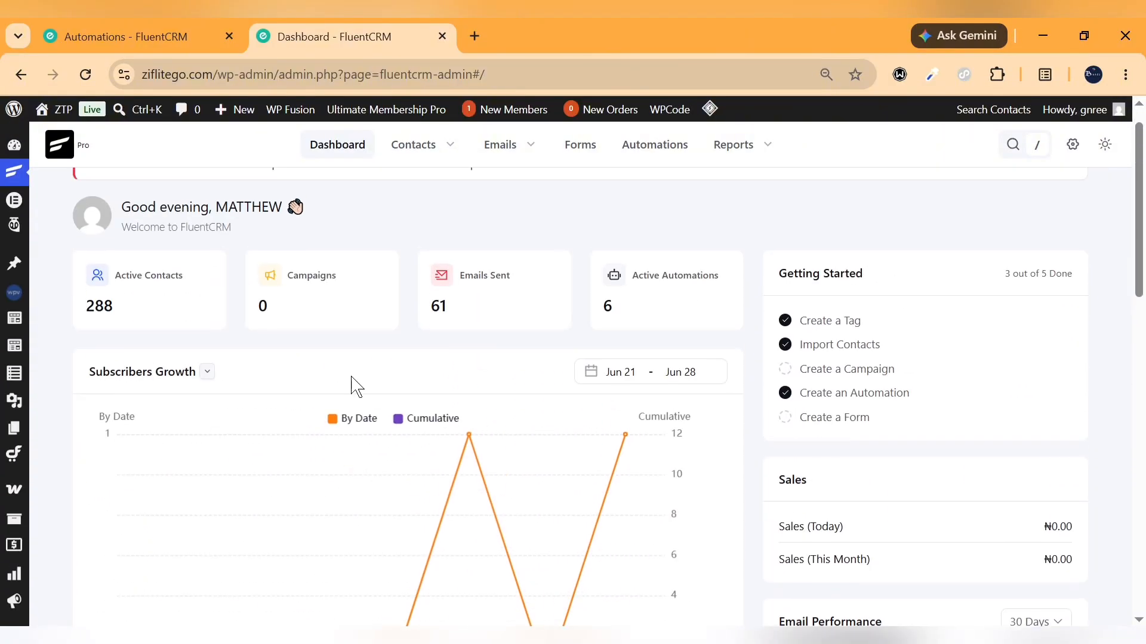
pyautogui.scroll(-2, 299, 378)
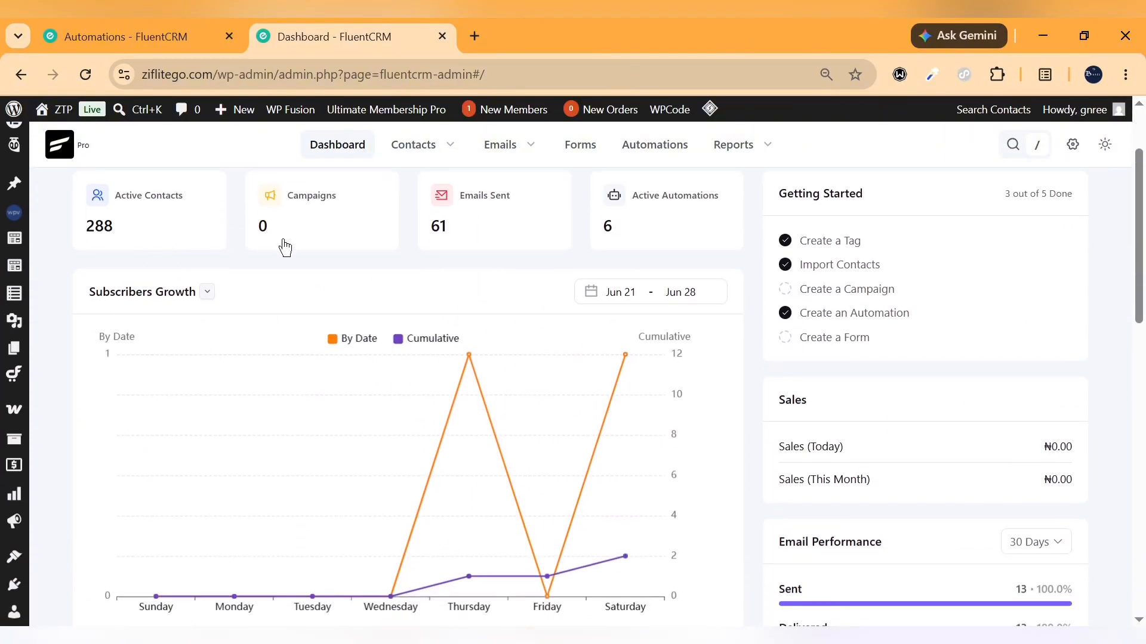
pyautogui.moveTo(553, 474)
pyautogui.scroll(-12, 550, 473)
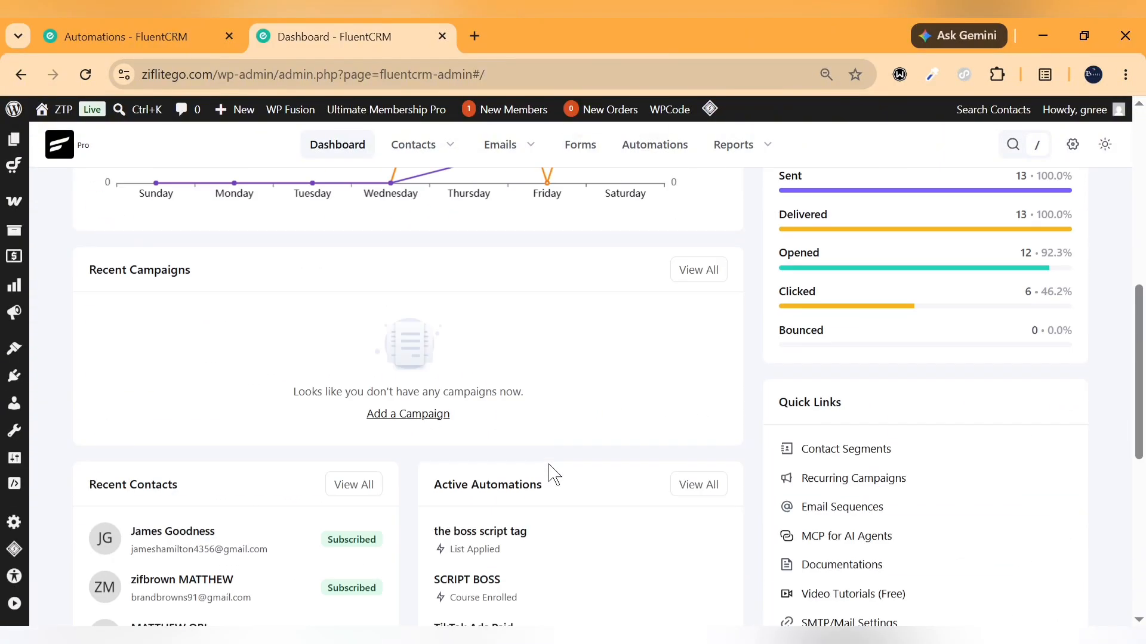
pyautogui.scroll(3, 550, 473)
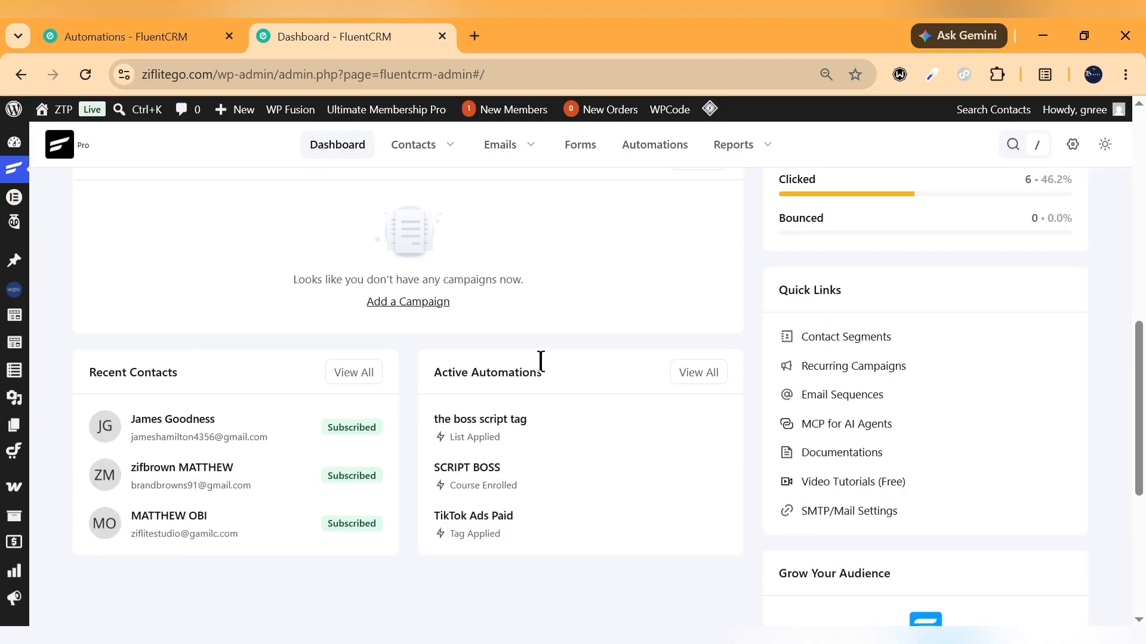
pyautogui.scroll(-5, 540, 361)
pyautogui.scroll(2, 542, 367)
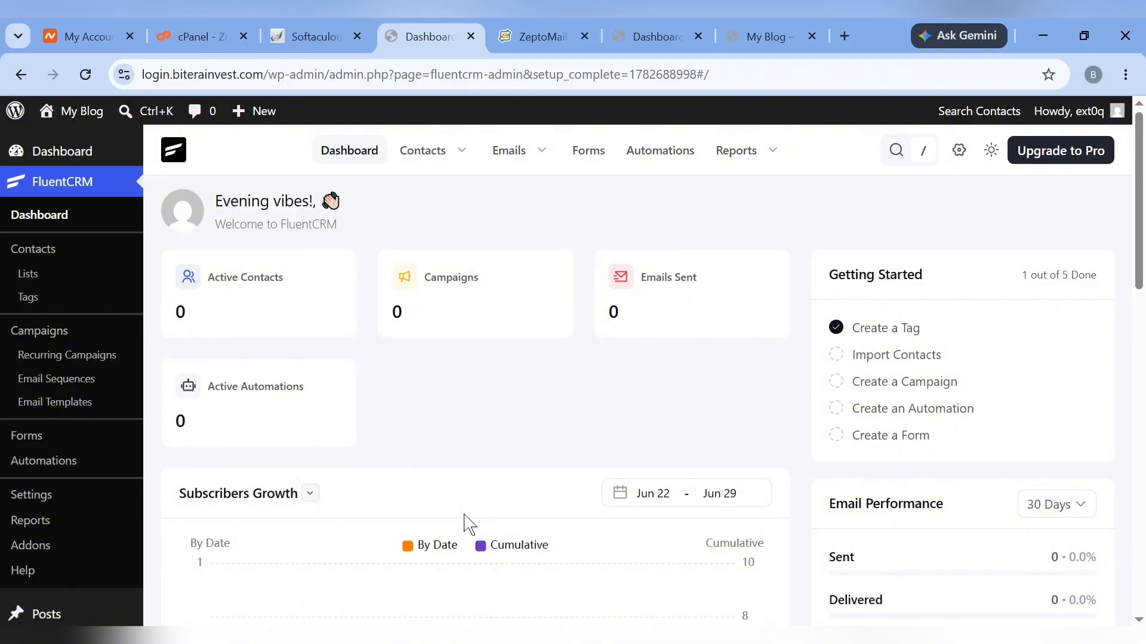
# Collapse the WordPress admin sidebar to icons and review the empty FluentCRM dashboard
pyautogui.scroll(-8, 468, 524)
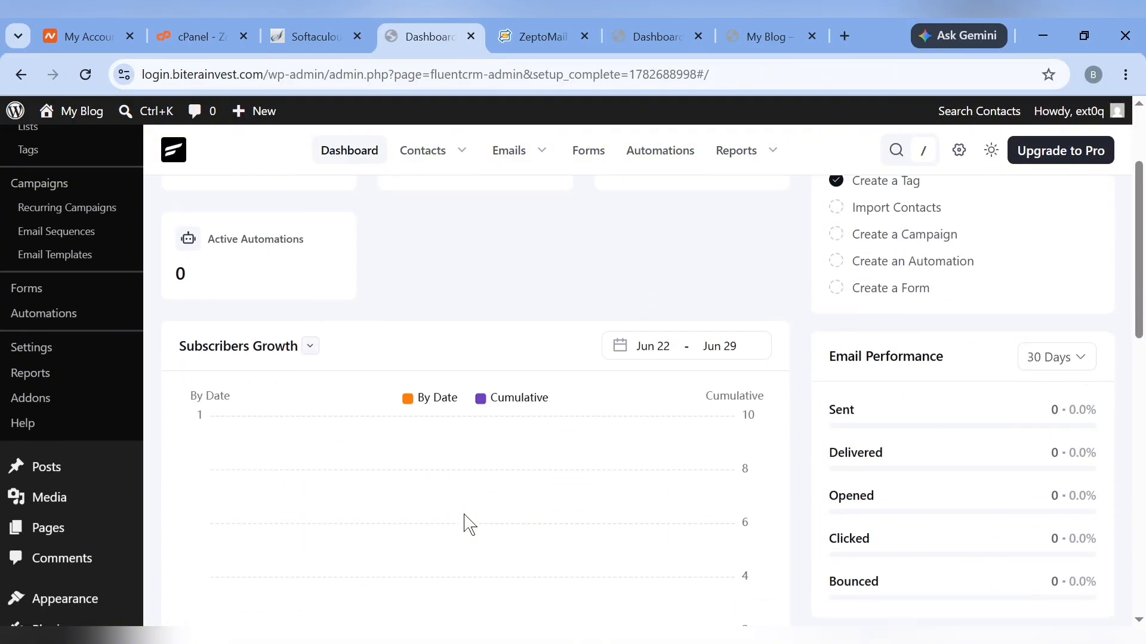
pyautogui.scroll(10, 469, 524)
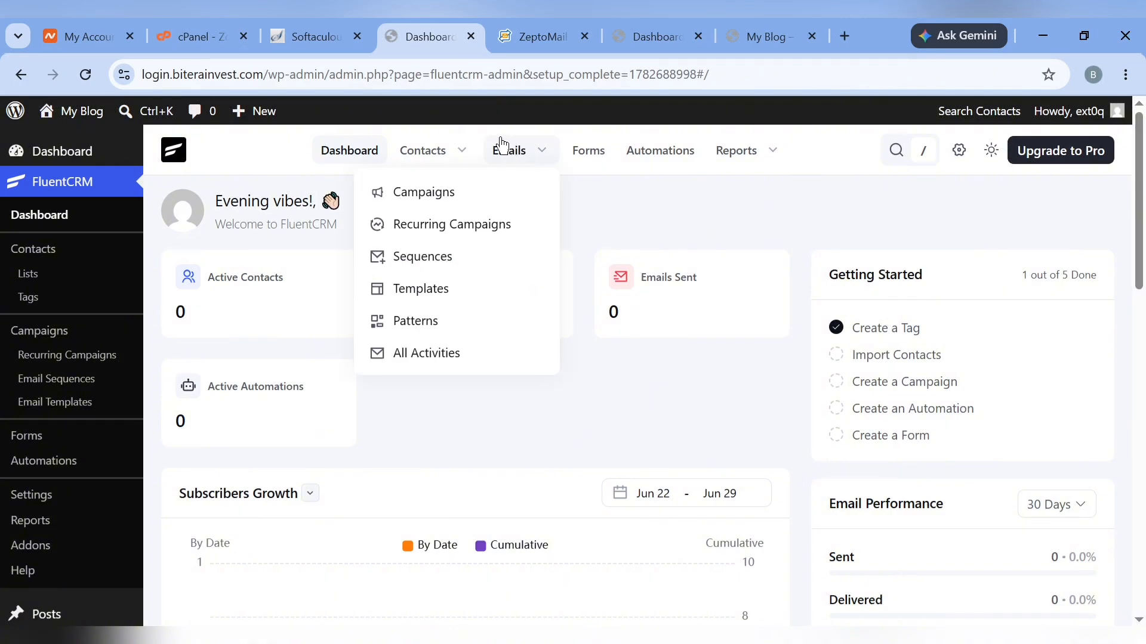
pyautogui.moveTo(424, 151)
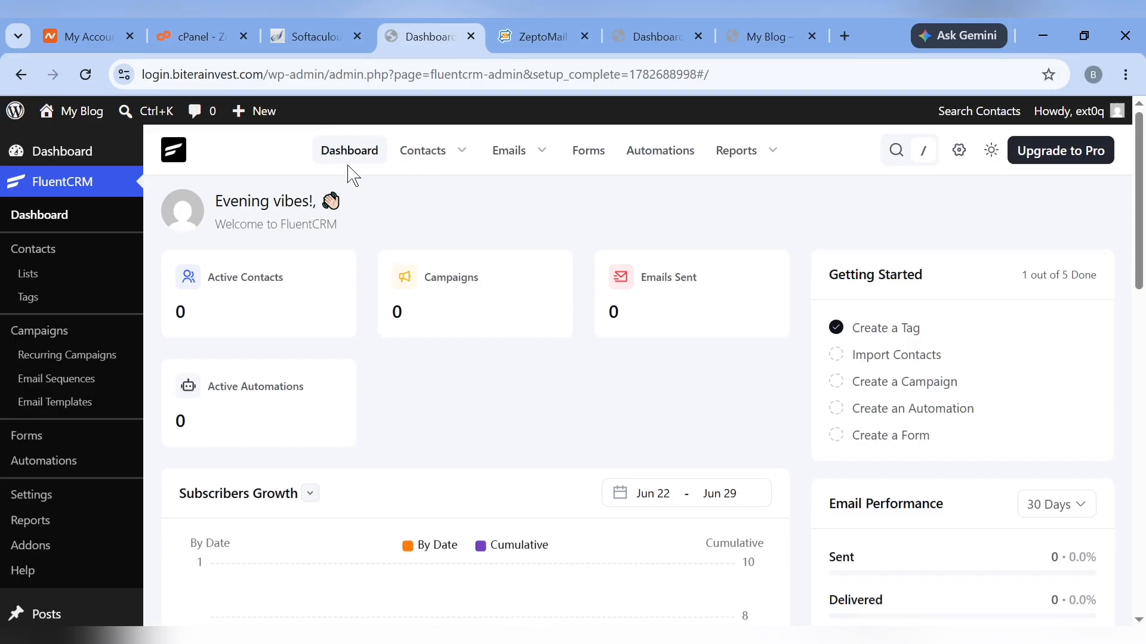
pyautogui.scroll(-10, 73, 482)
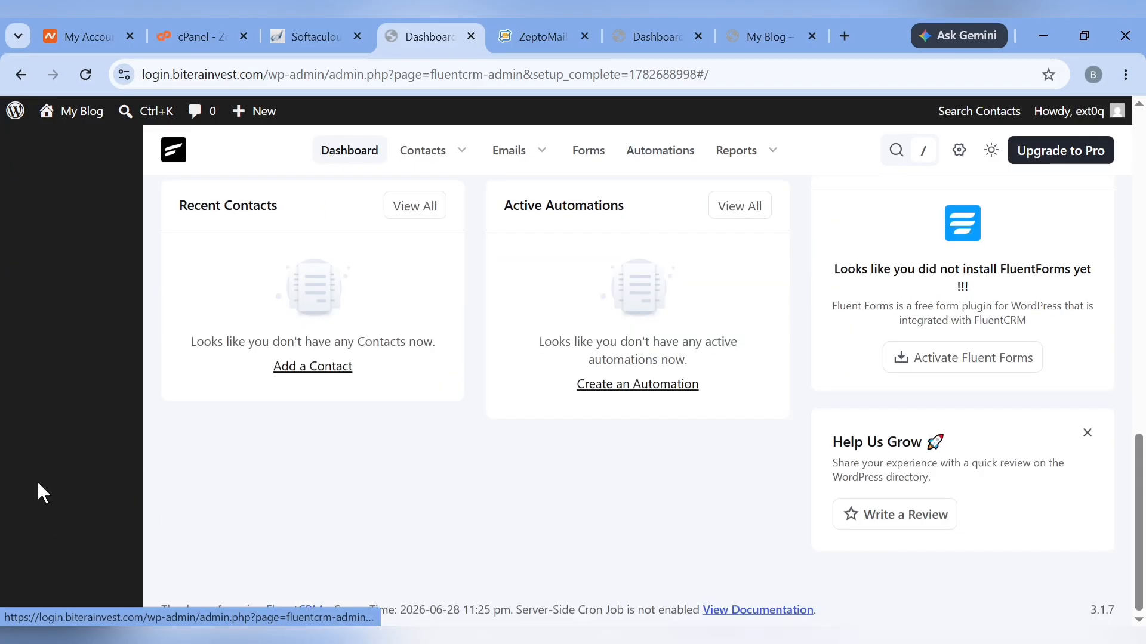
pyautogui.scroll(8, 77, 363)
pyautogui.click(17, 500)
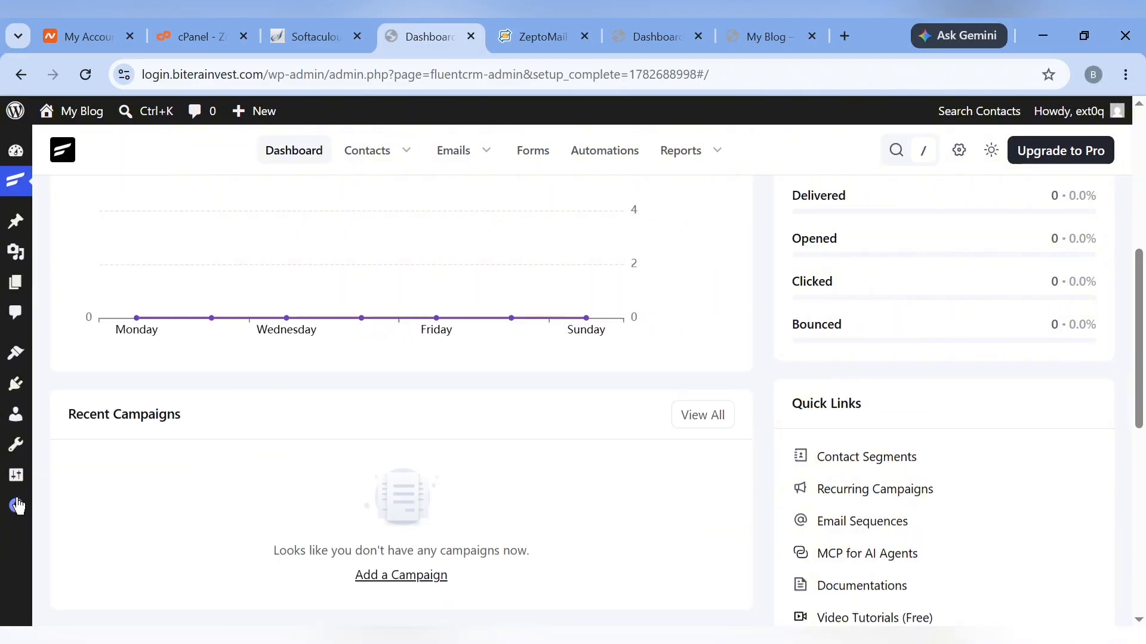
pyautogui.scroll(6, 212, 465)
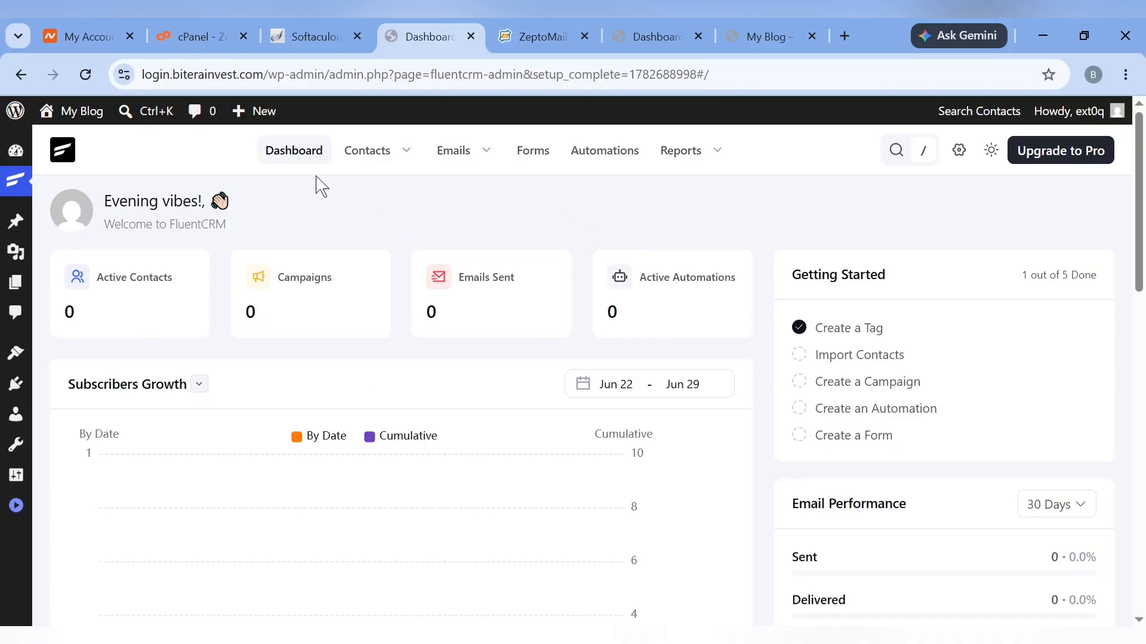
pyautogui.scroll(-5, 391, 455)
pyautogui.scroll(2, 391, 455)
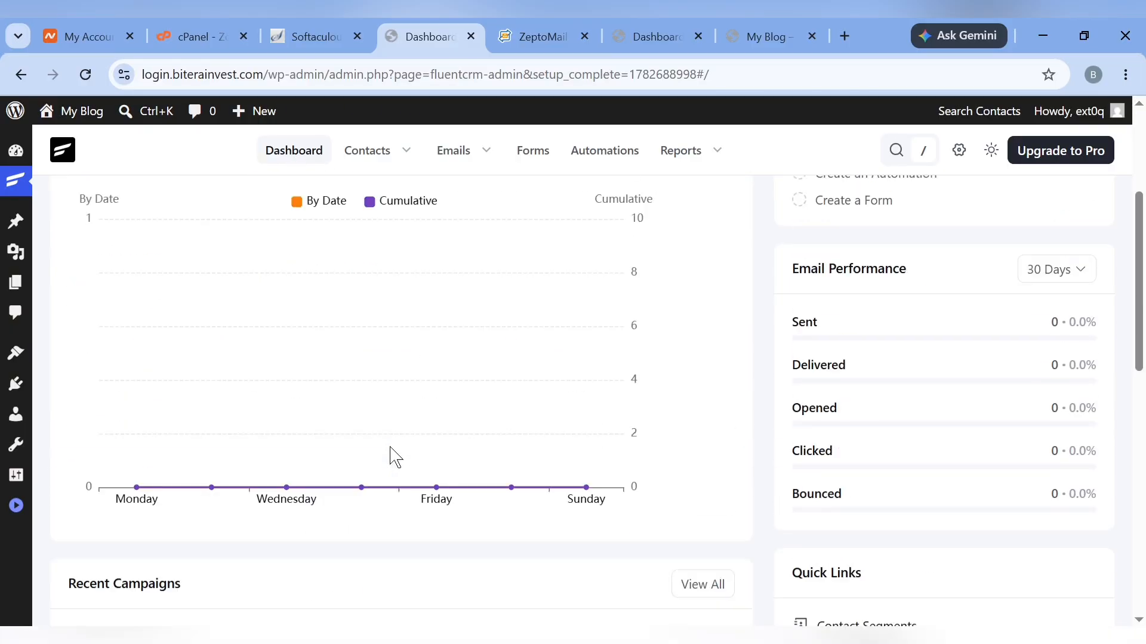
pyautogui.scroll(4, 391, 456)
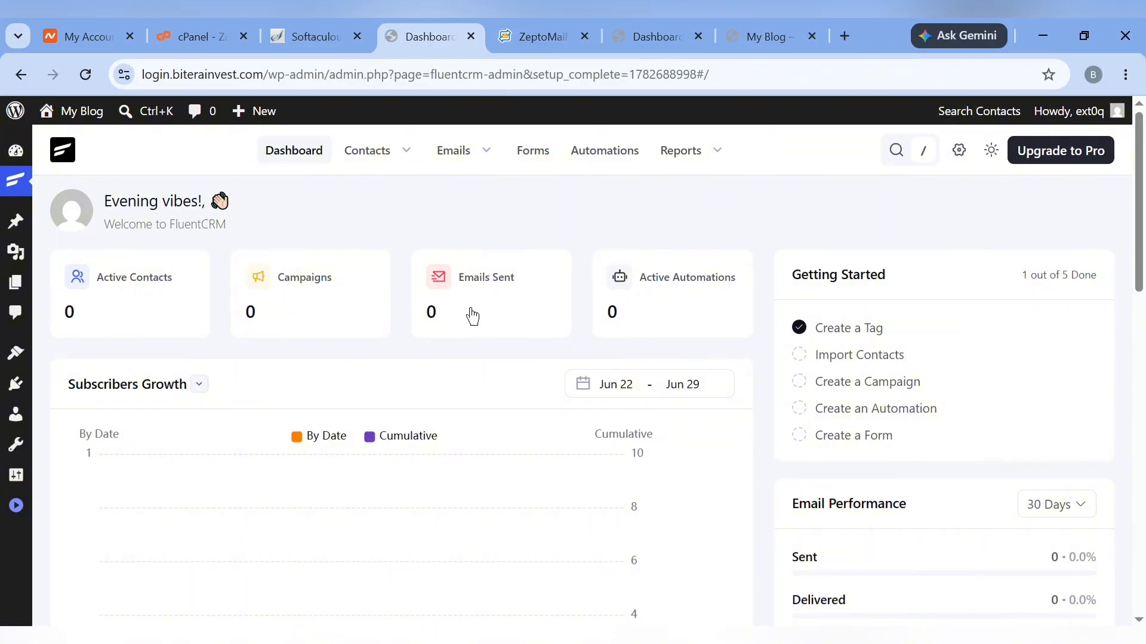
pyautogui.scroll(-4, 537, 469)
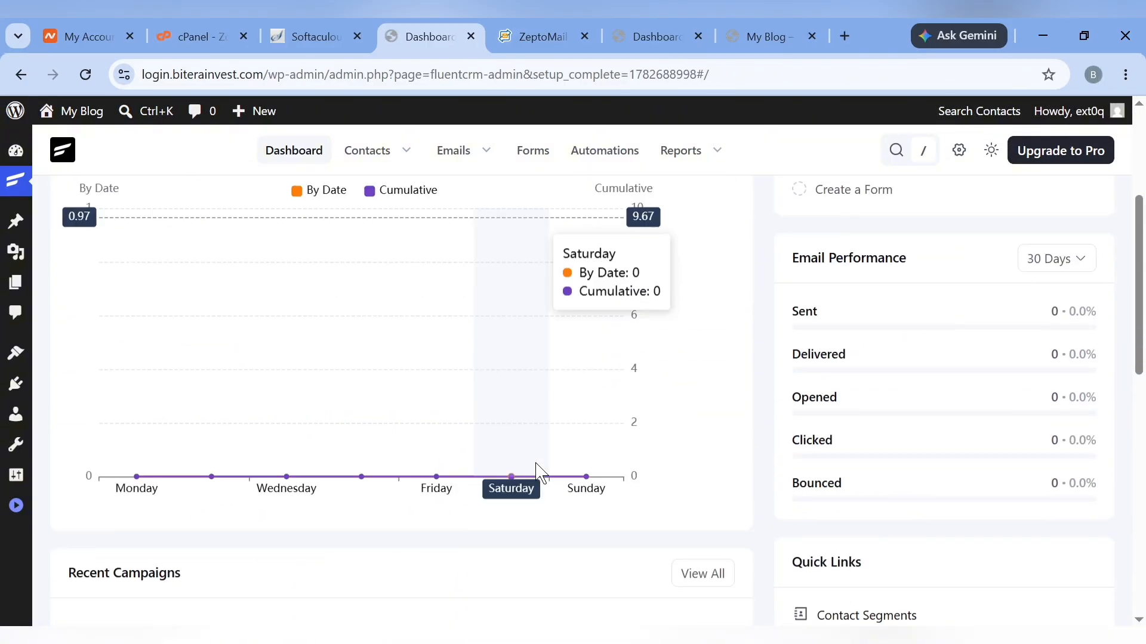
pyautogui.scroll(-8, 537, 471)
pyautogui.scroll(7, 537, 471)
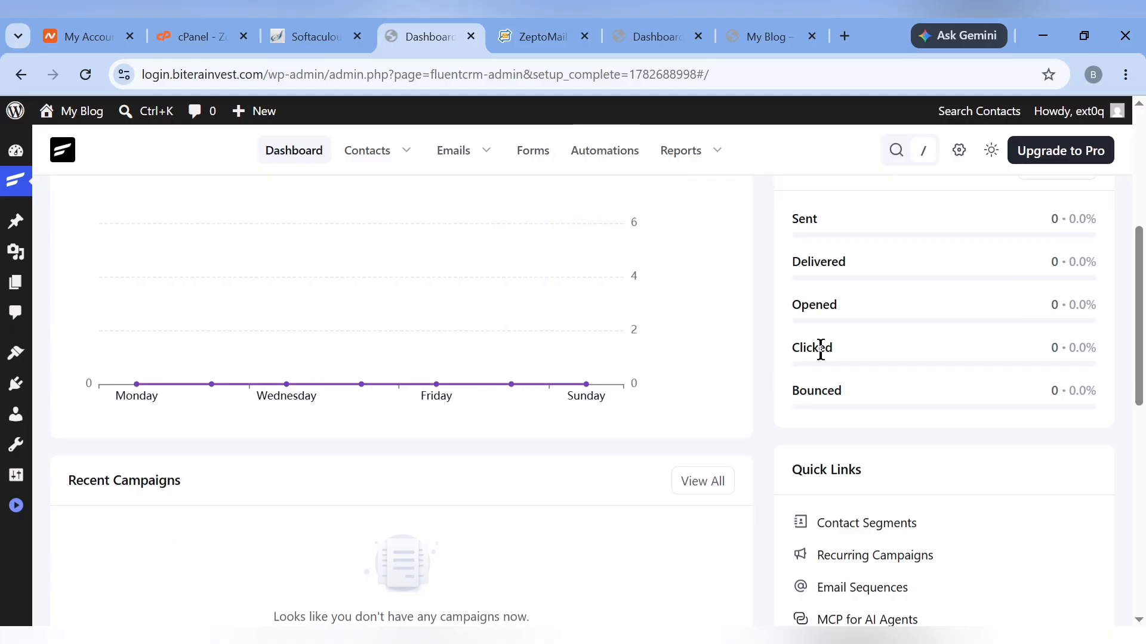
pyautogui.scroll(1, 821, 349)
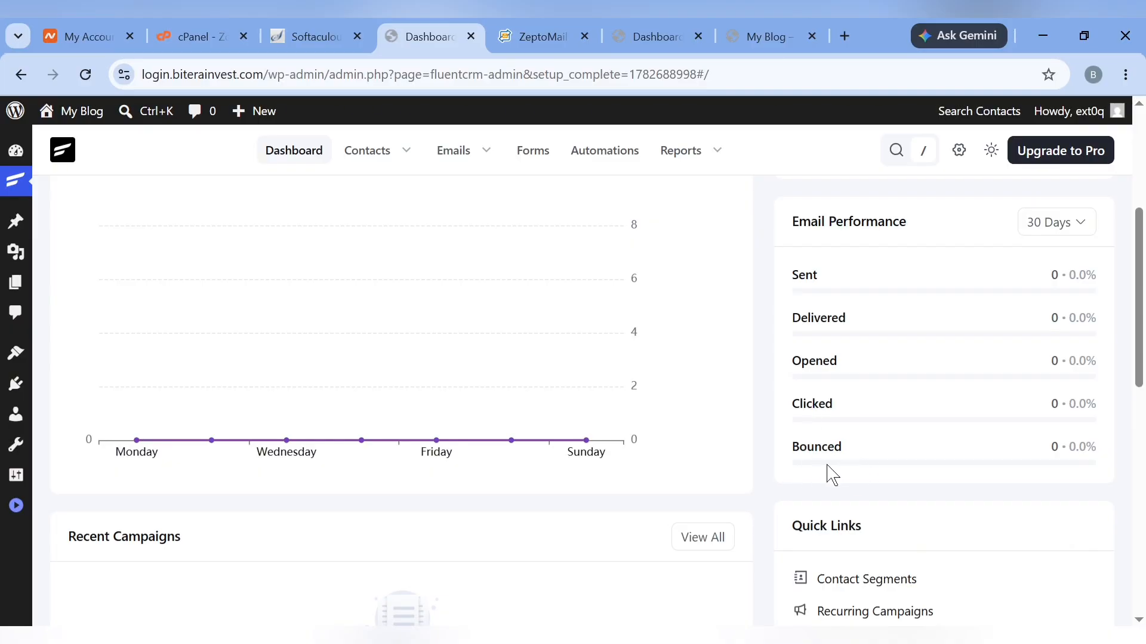
pyautogui.scroll(-4, 831, 475)
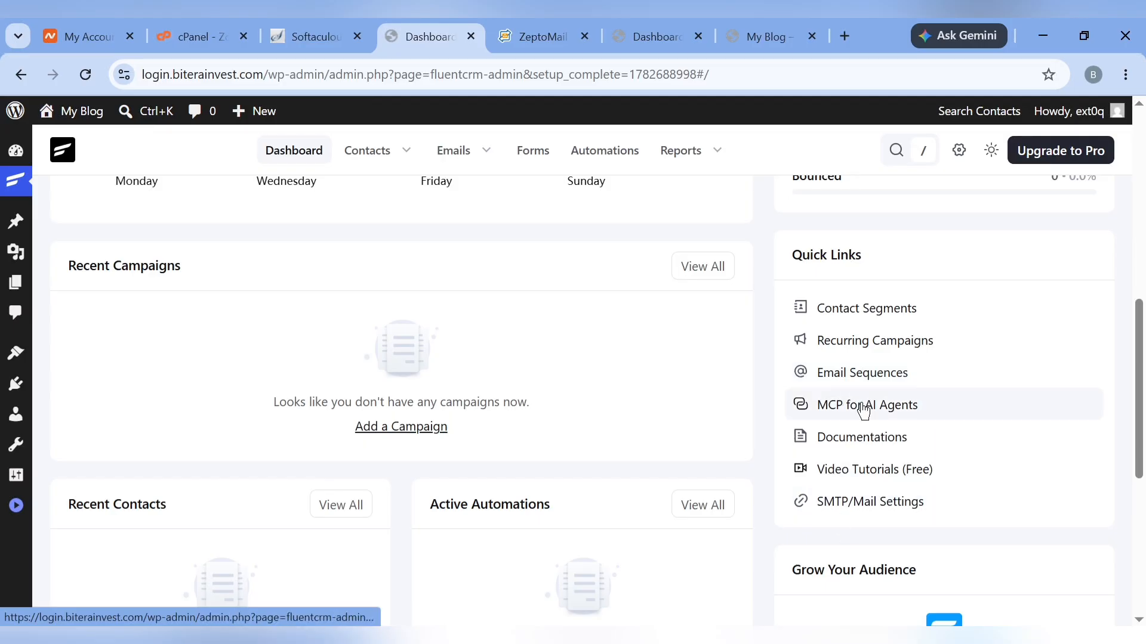
pyautogui.scroll(-5, 865, 500)
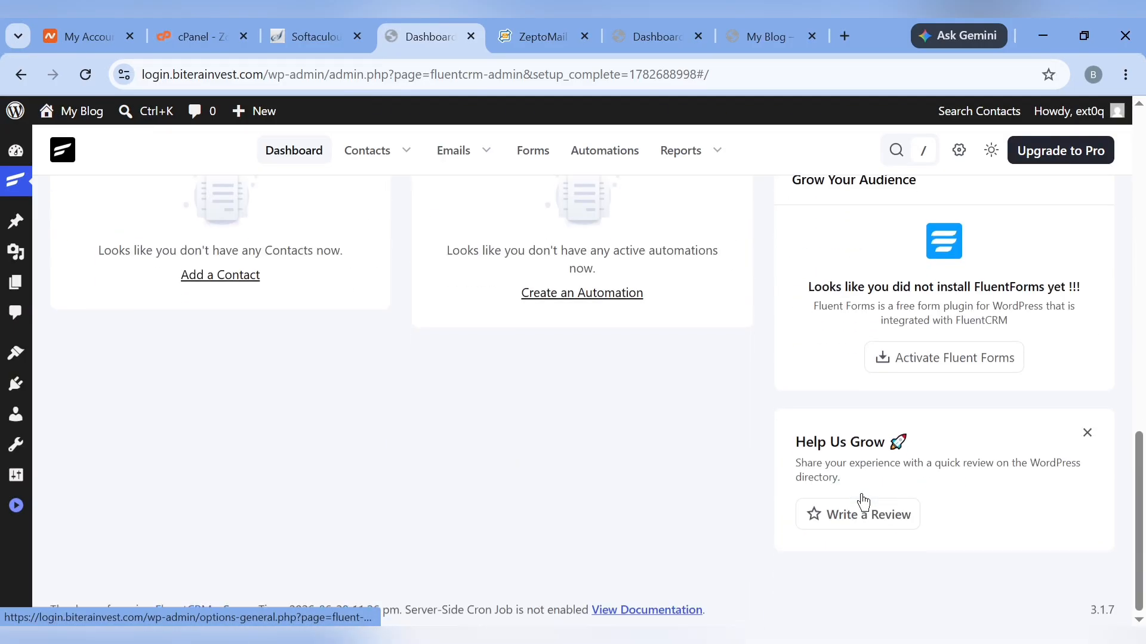
pyautogui.scroll(5, 864, 500)
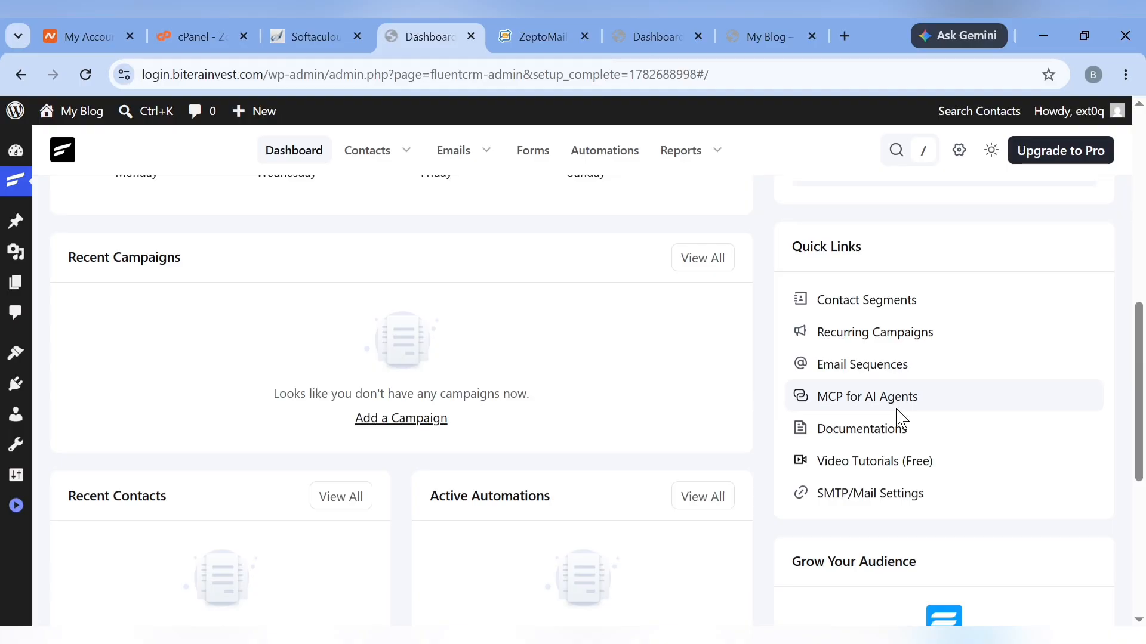
pyautogui.scroll(-6, 901, 418)
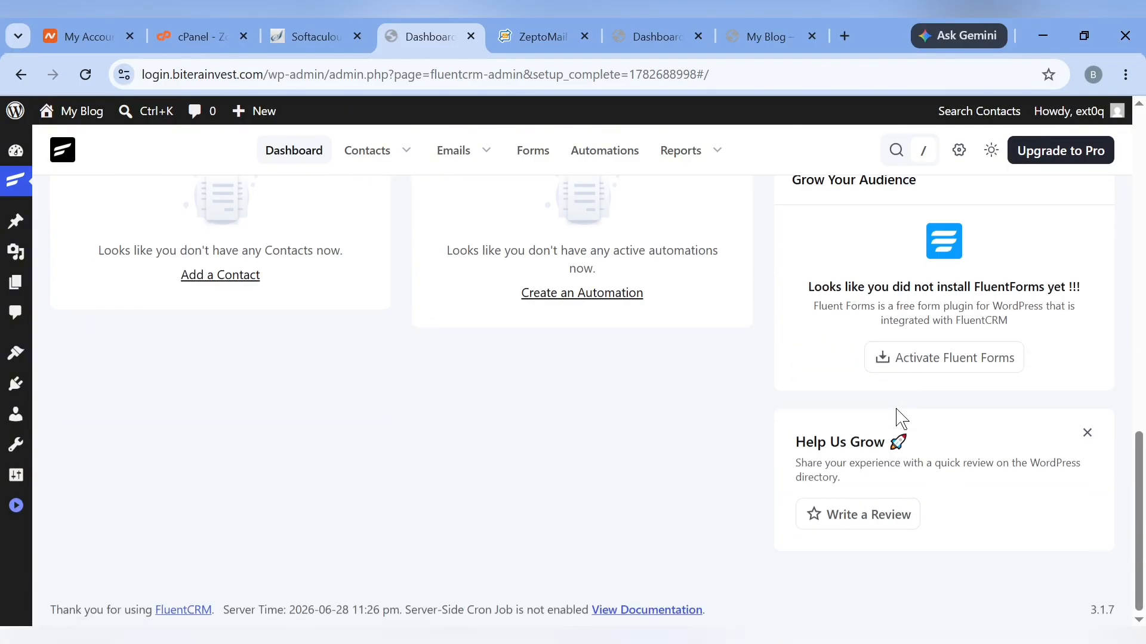
pyautogui.scroll(15, 895, 417)
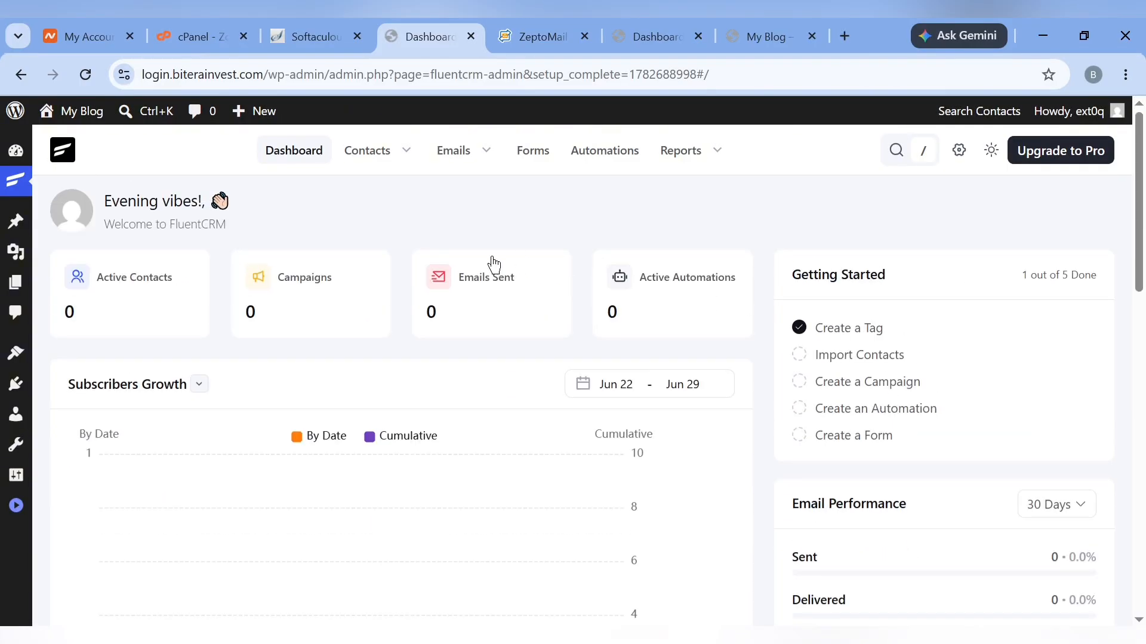
# From All Contacts, start a new contact and fill its name and e-mail from saved details
pyautogui.moveTo(374, 146)
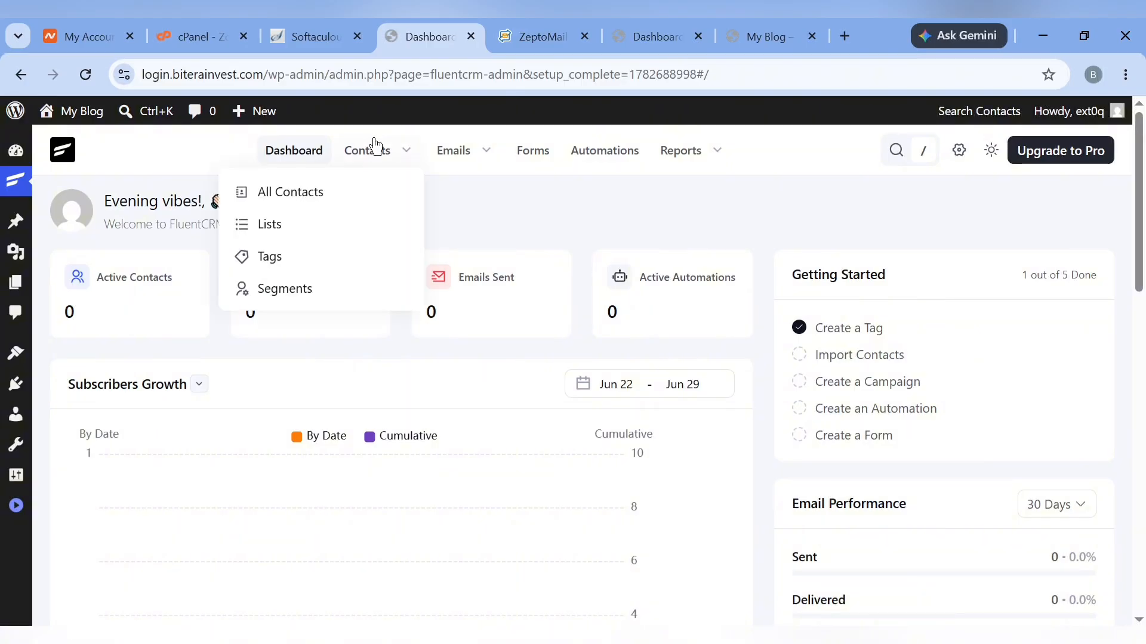
pyautogui.click(284, 209)
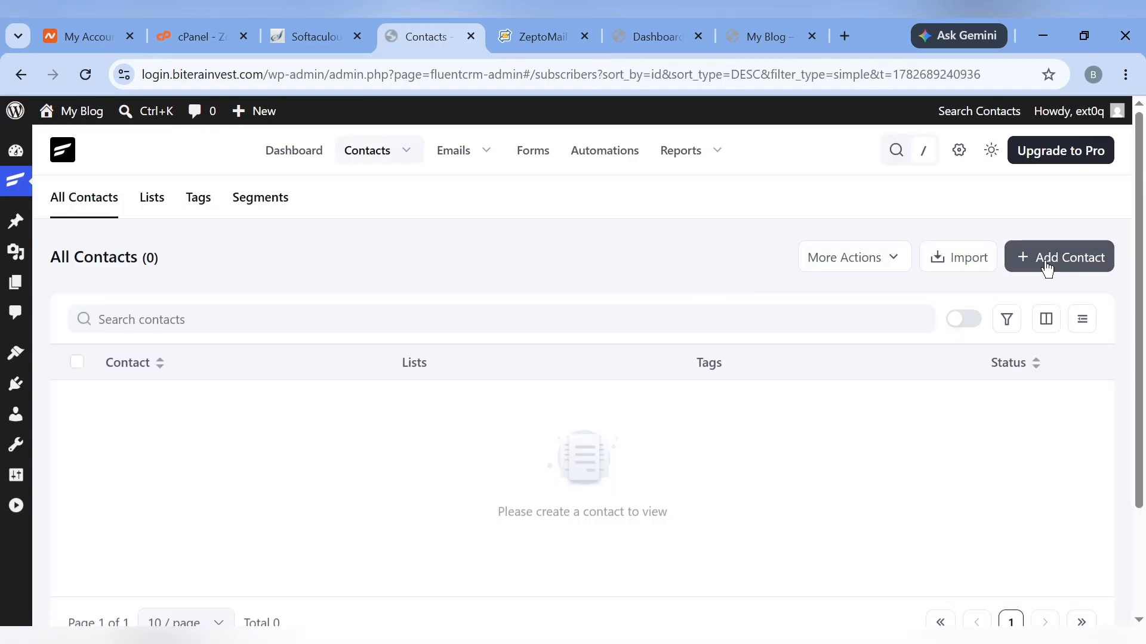
pyautogui.click(1048, 259)
pyautogui.click(595, 267)
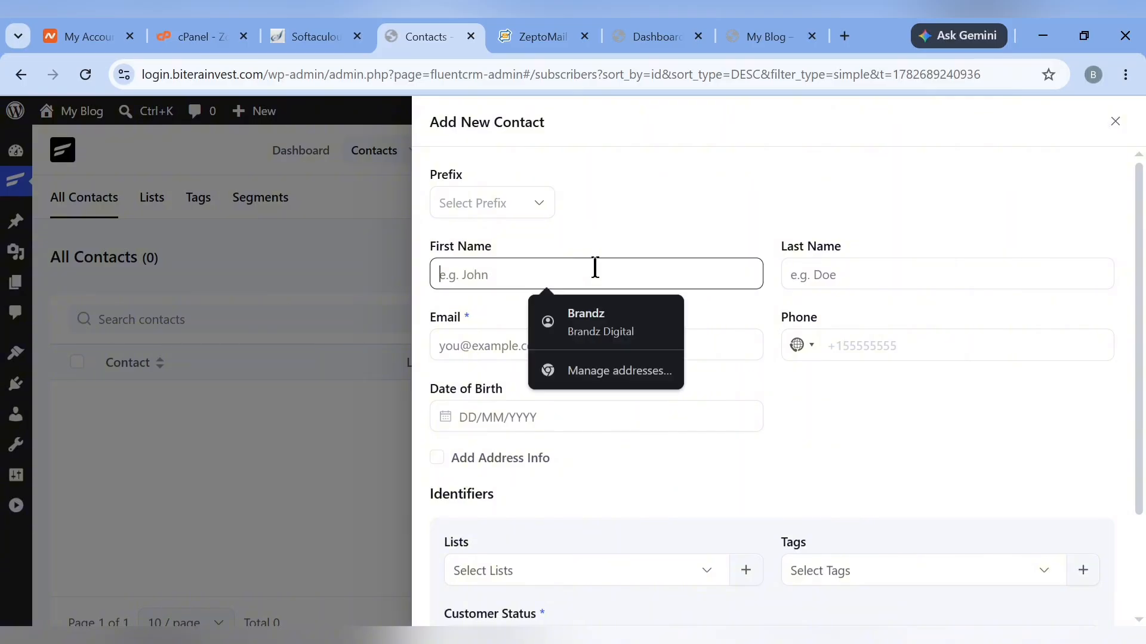
pyautogui.click(594, 320)
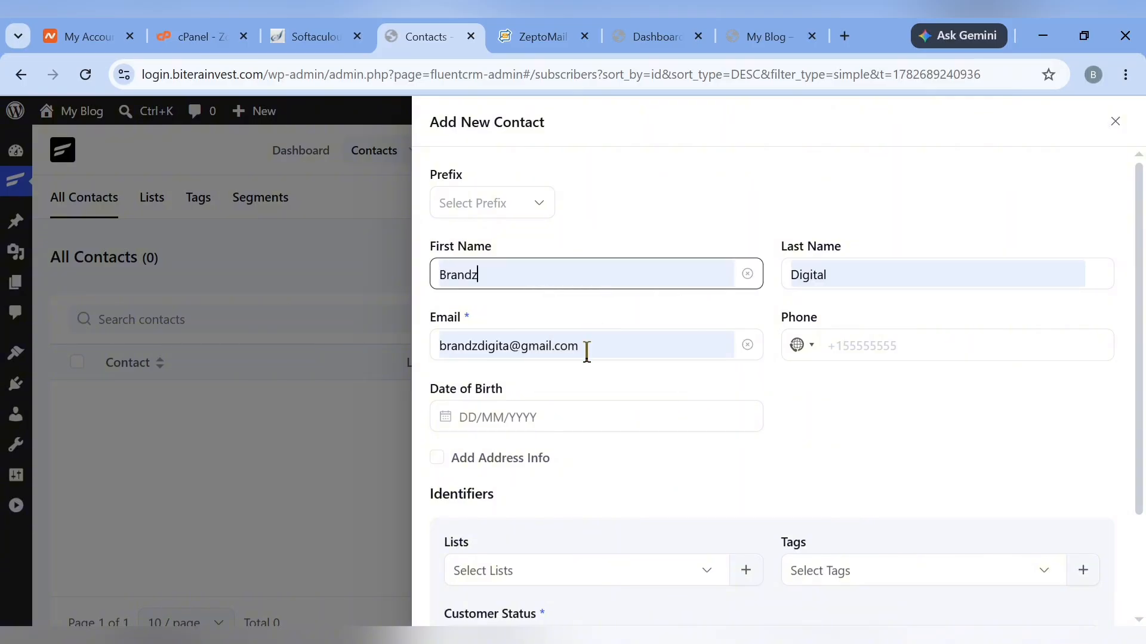
pyautogui.click(900, 339)
# Assign the WordPress list and WordPress tag, create the contact, and request its AI summary
pyautogui.scroll(-2, 627, 455)
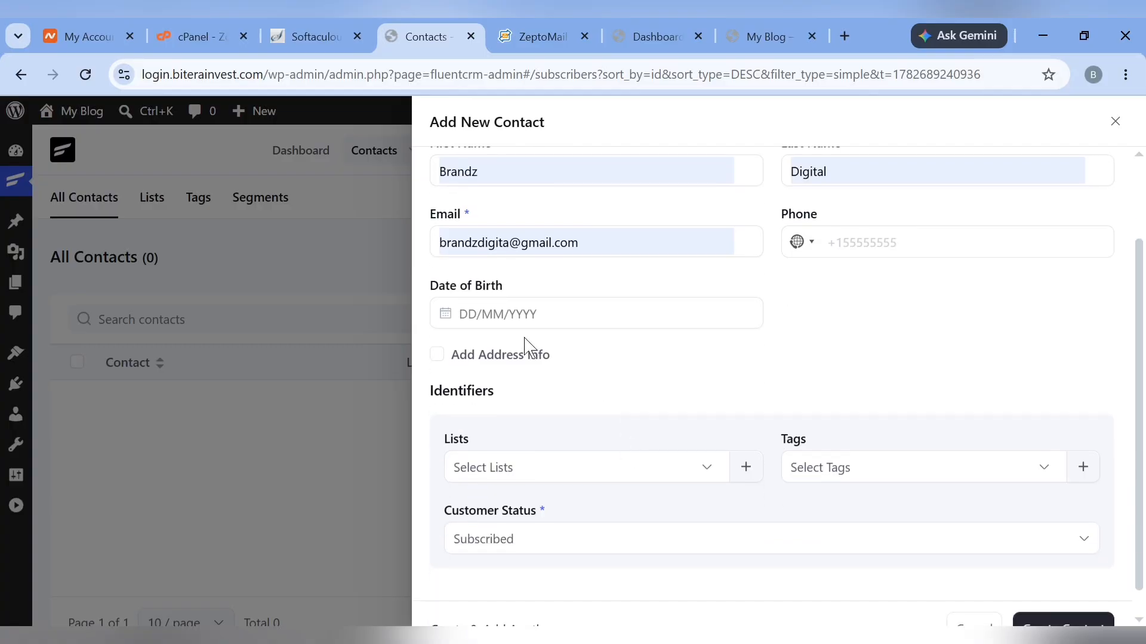
pyautogui.scroll(-1, 544, 509)
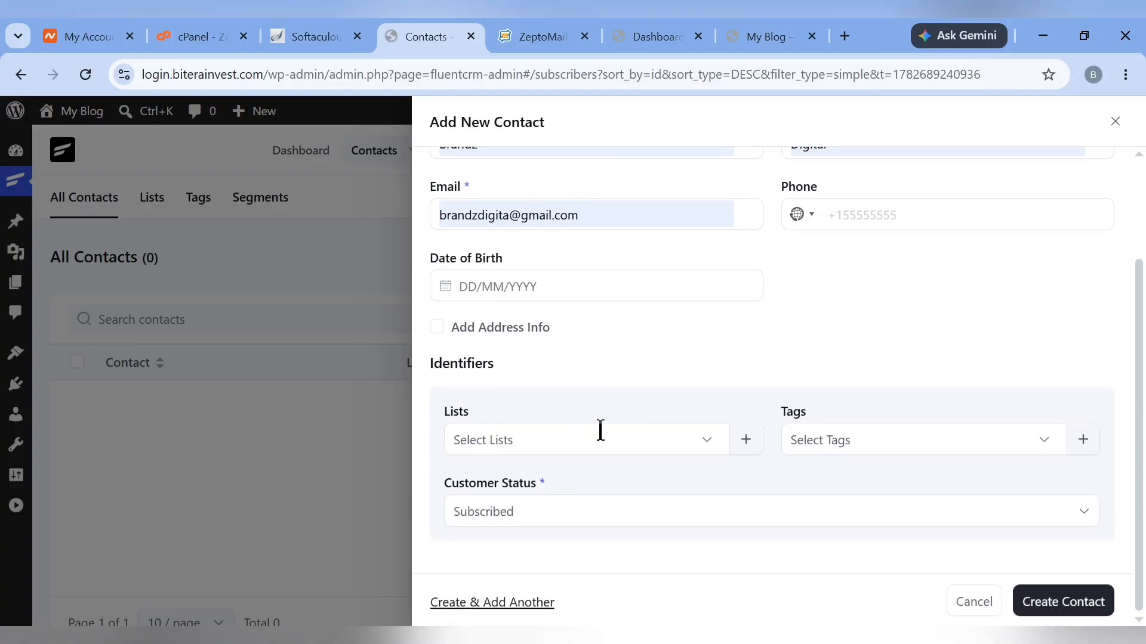
pyautogui.click(600, 430)
pyautogui.click(513, 536)
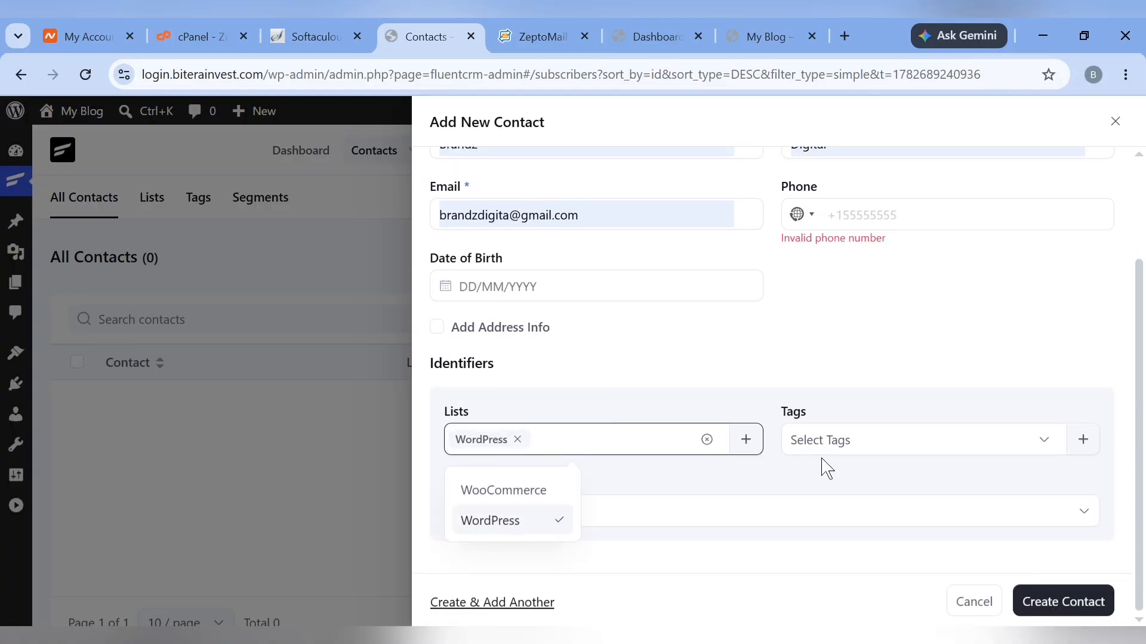
pyautogui.click(896, 447)
pyautogui.click(828, 527)
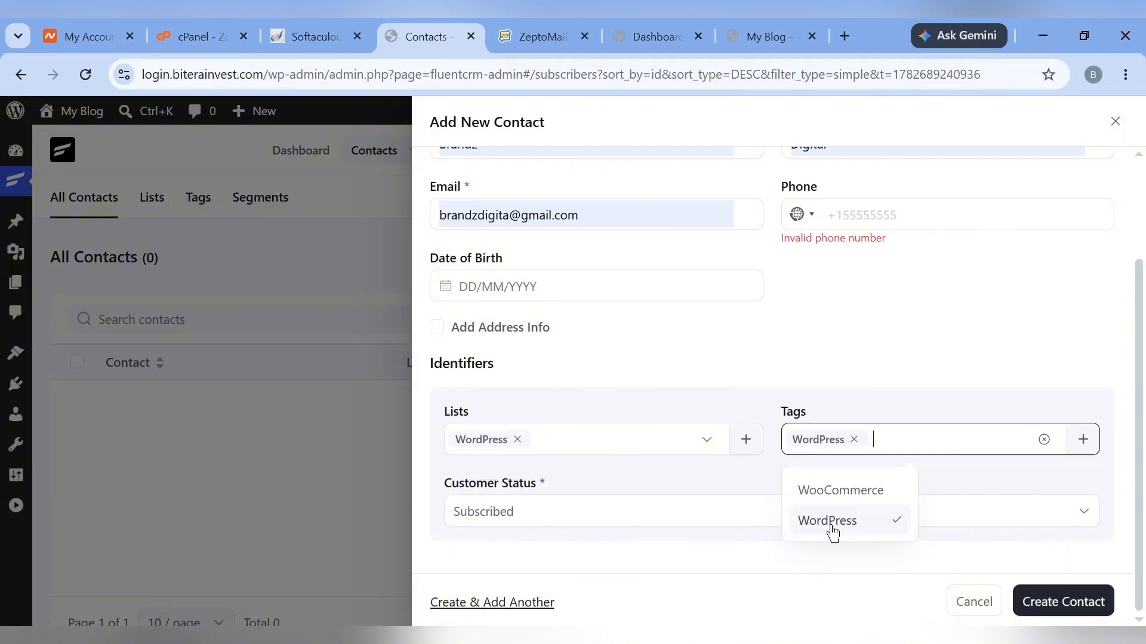
pyautogui.click(1048, 612)
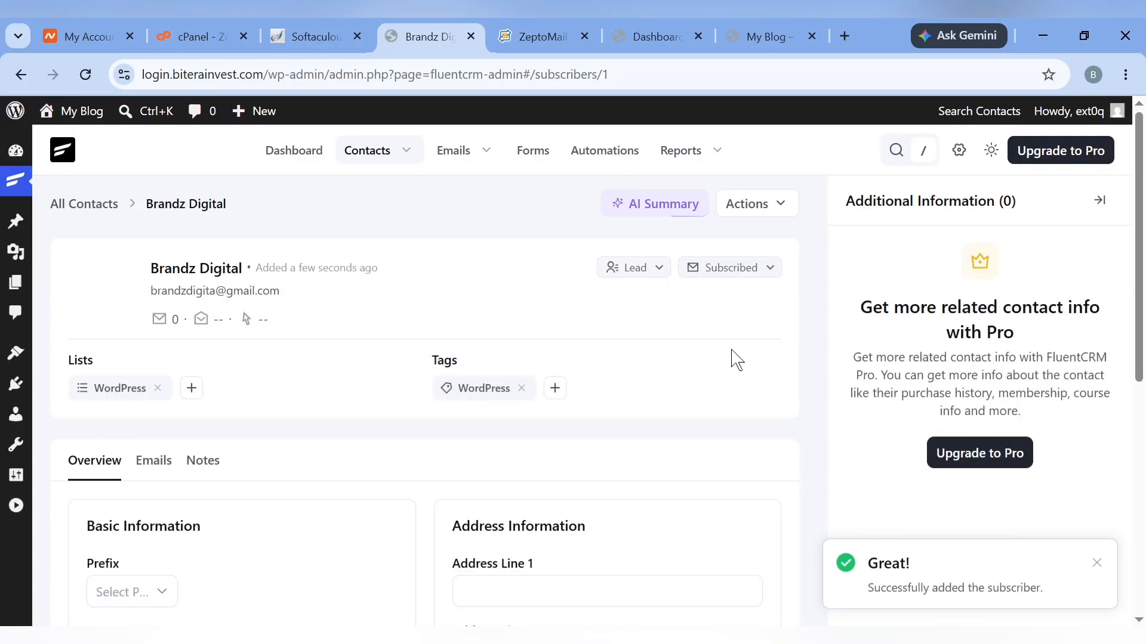
pyautogui.click(642, 215)
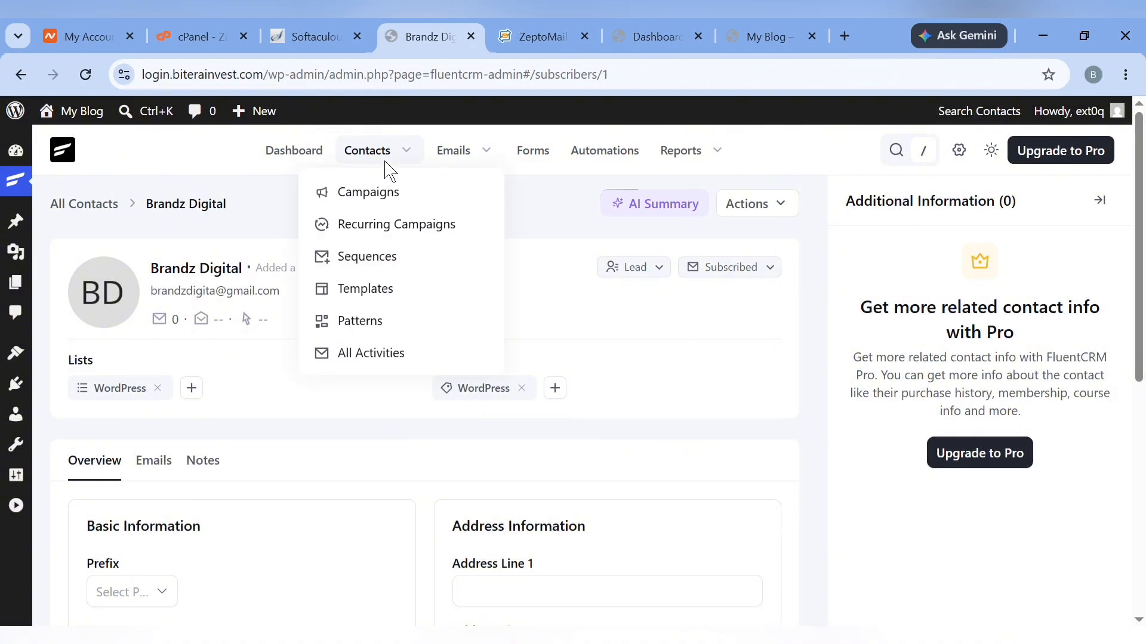
# Start another contact and enter the person's first name, last name and e-mail address
pyautogui.click(366, 154)
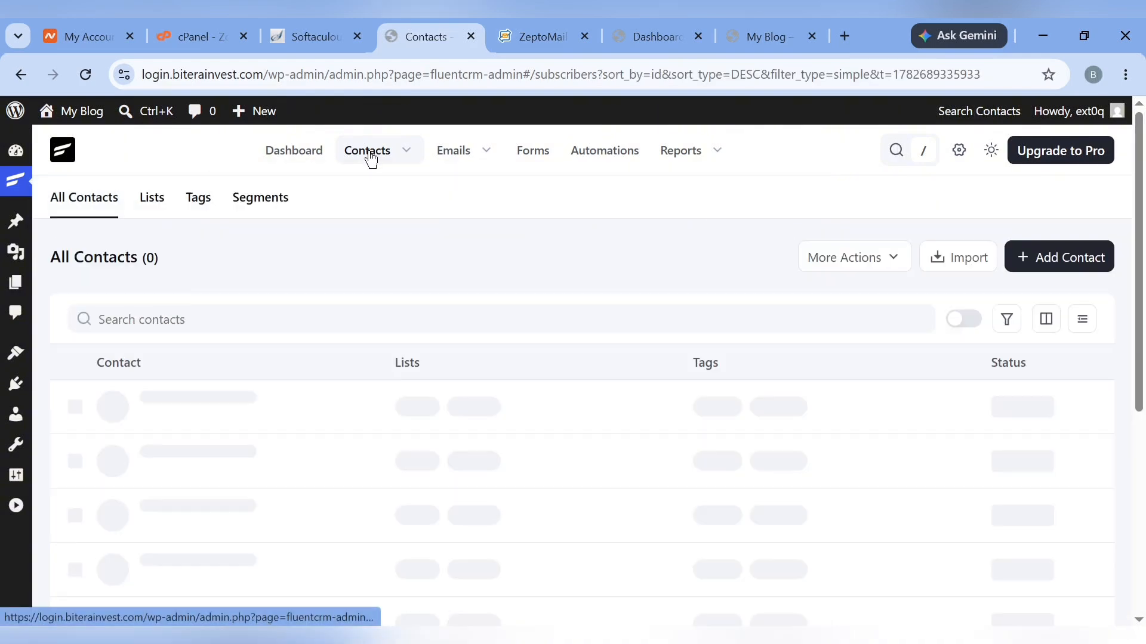
pyautogui.click(1076, 273)
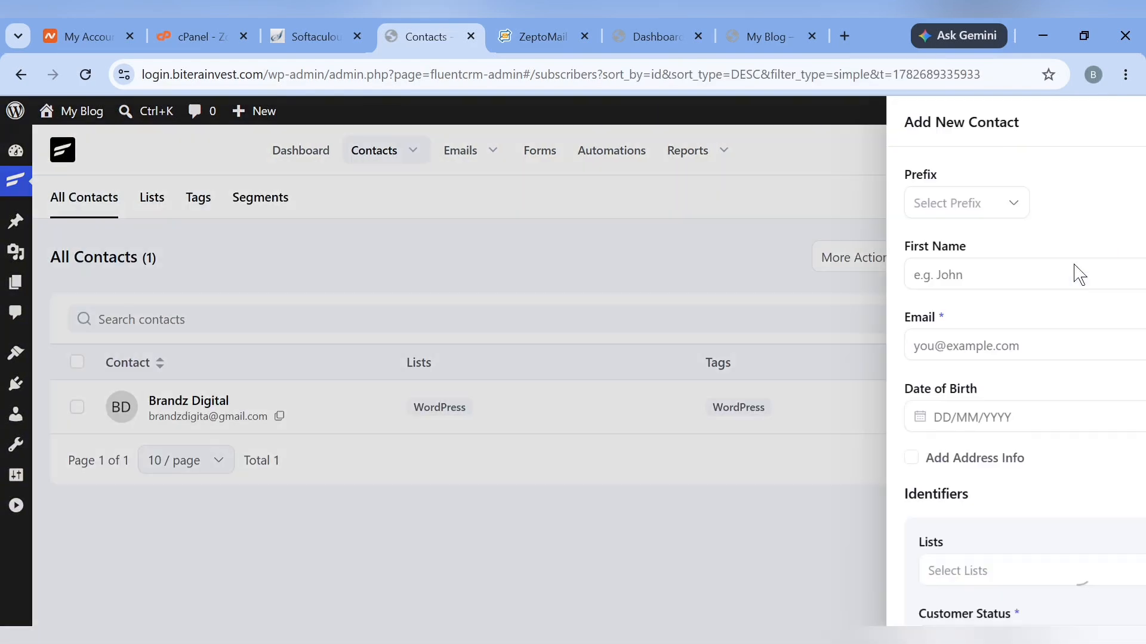
pyautogui.click(545, 275)
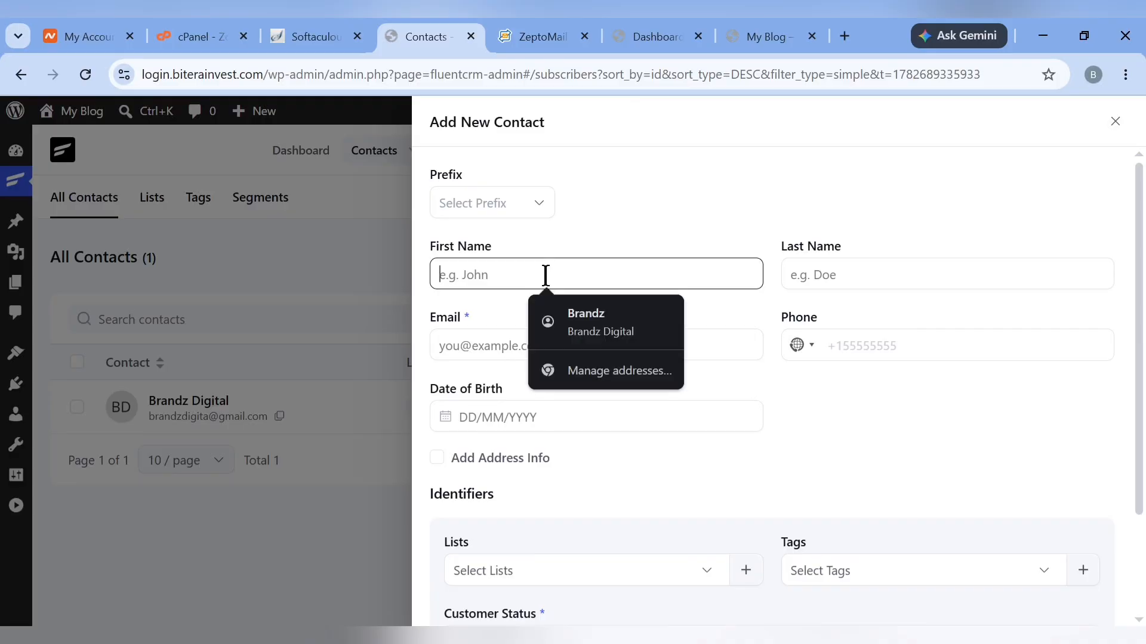
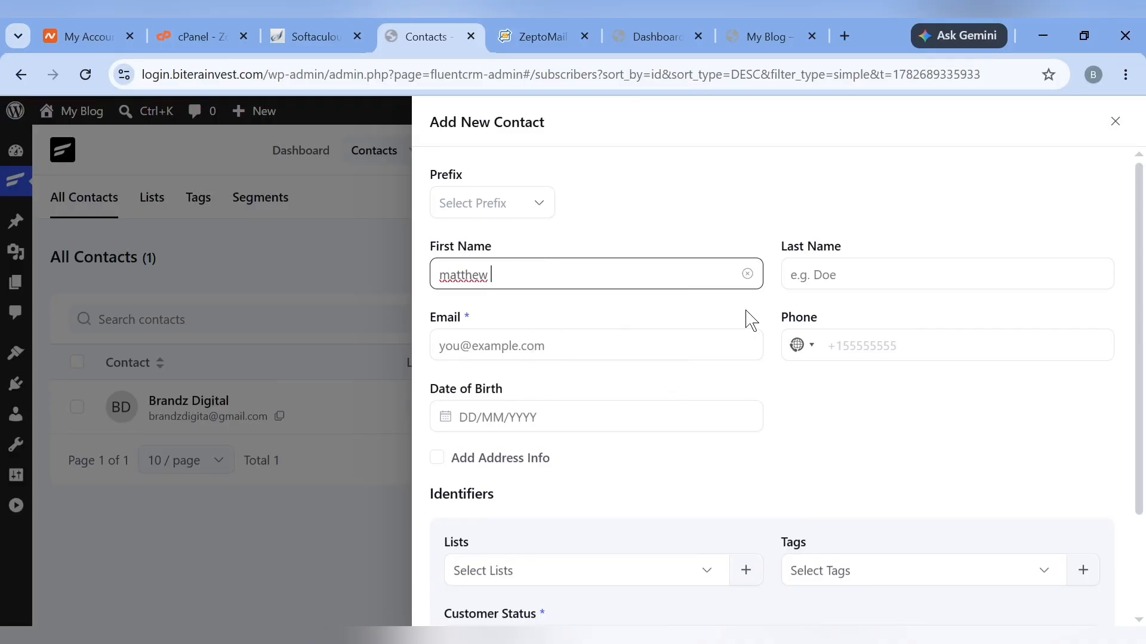
pyautogui.click(827, 281)
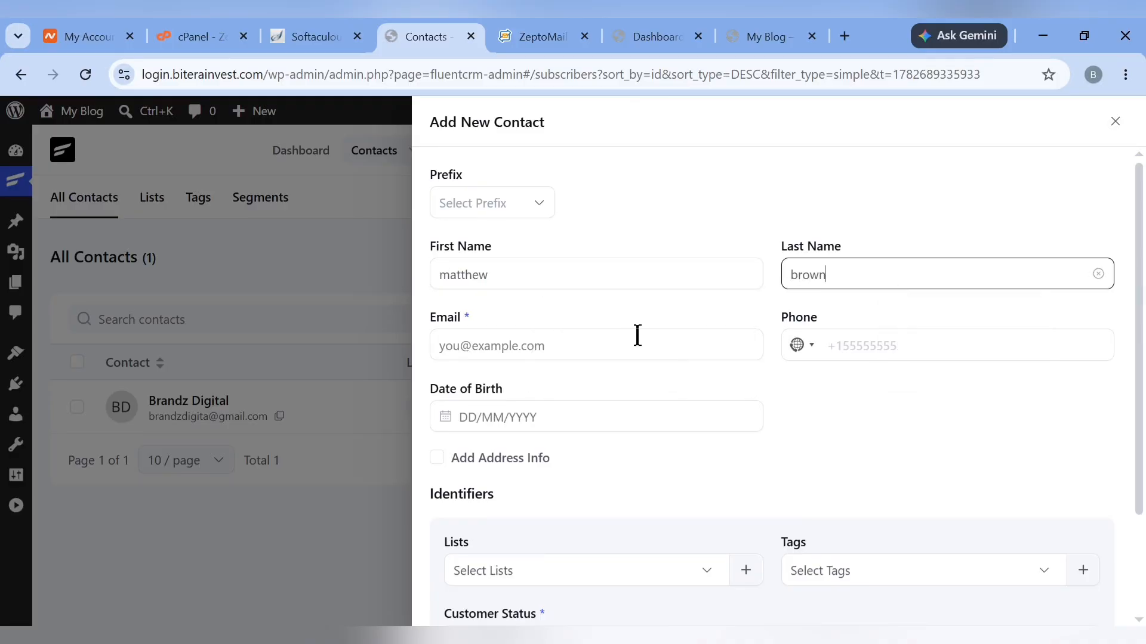
pyautogui.click(595, 357)
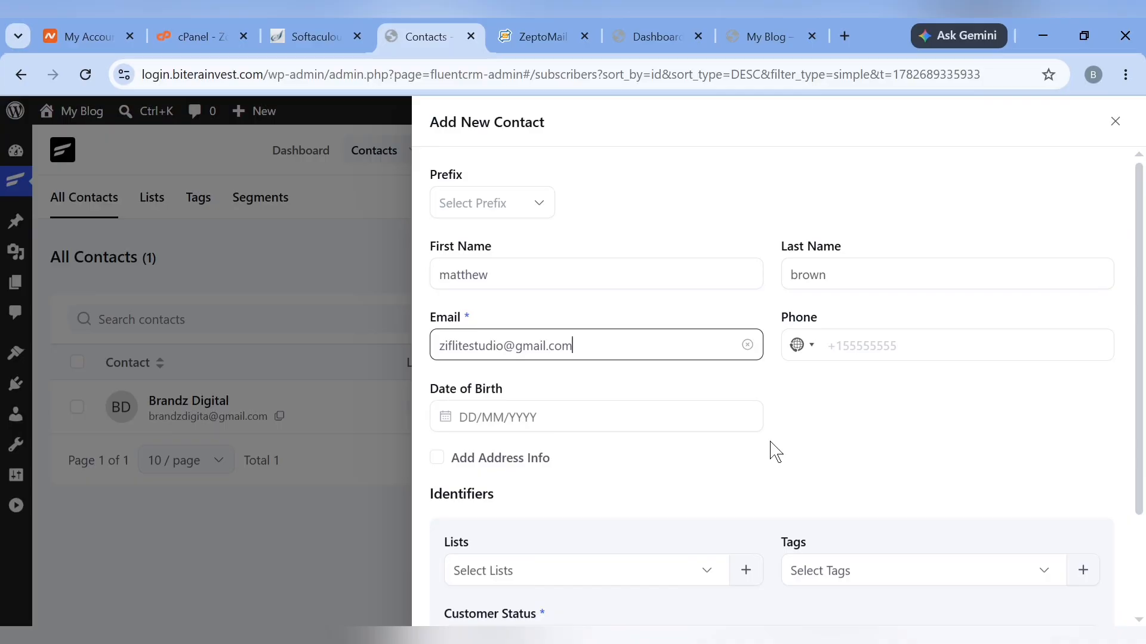
# Put the contact on the WordPress list with the WordPress tag and create it
pyautogui.scroll(-2, 774, 452)
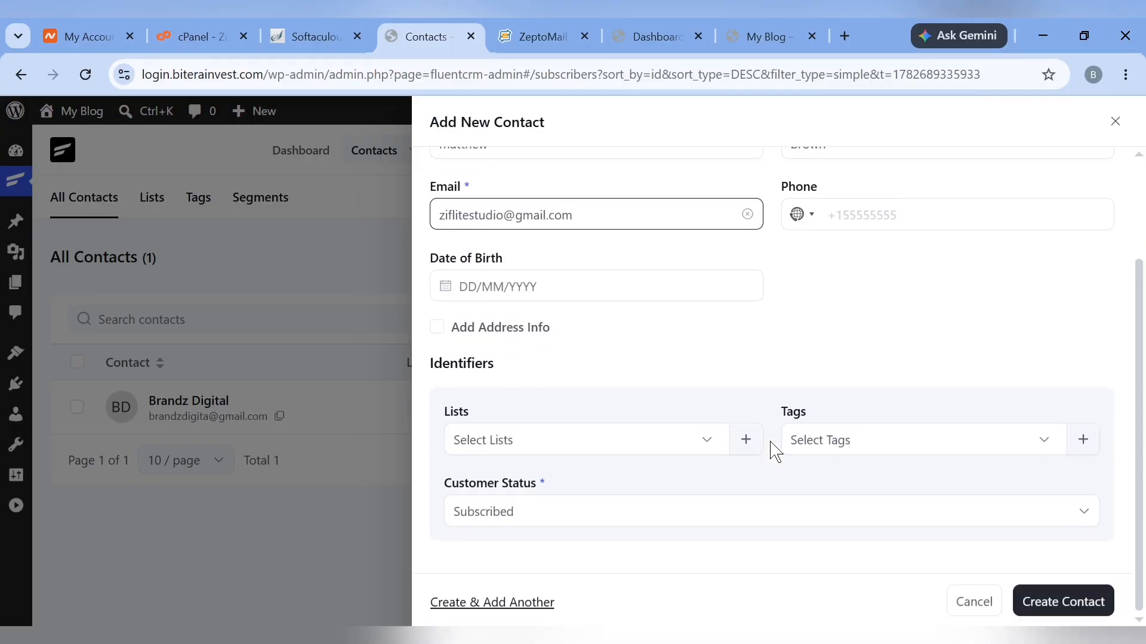
pyautogui.click(688, 426)
pyautogui.click(520, 516)
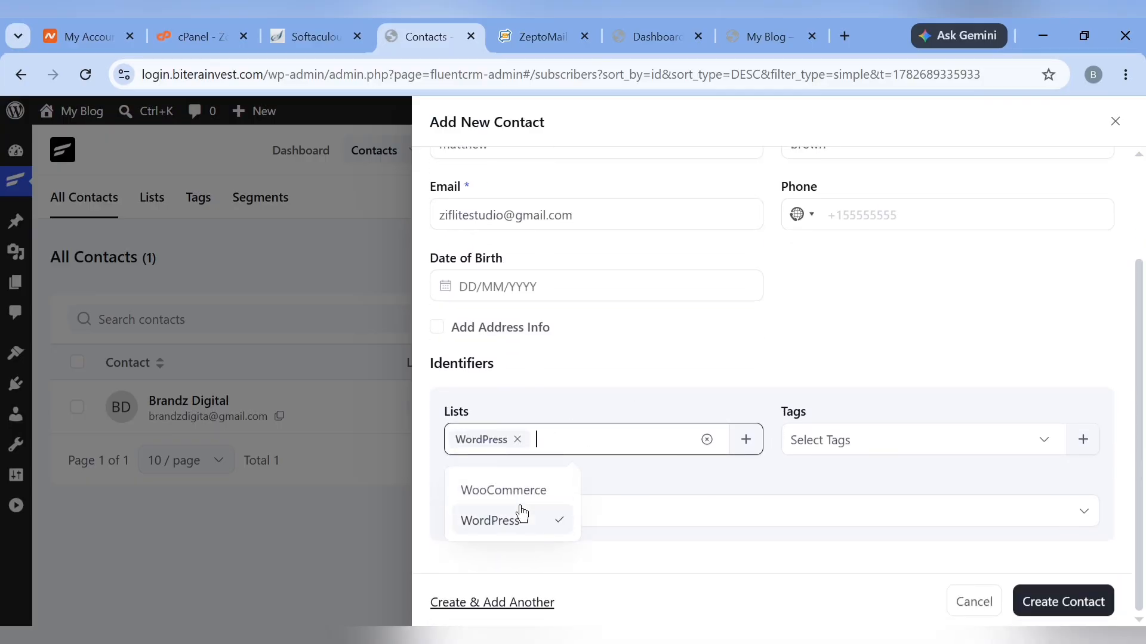
pyautogui.click(865, 440)
pyautogui.click(809, 522)
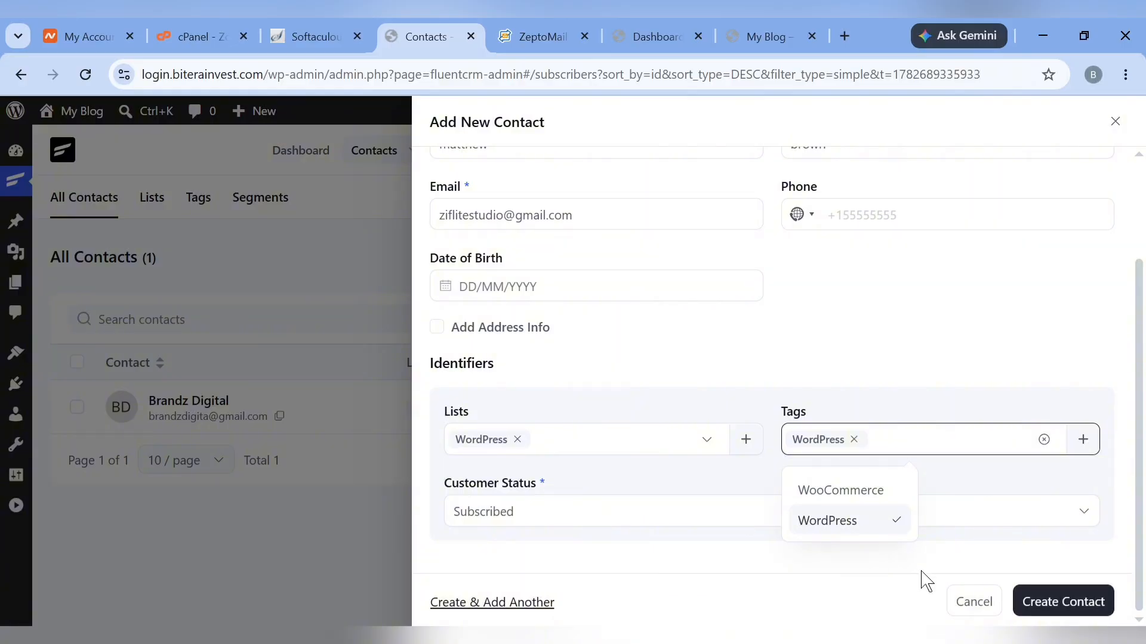
pyautogui.click(1075, 604)
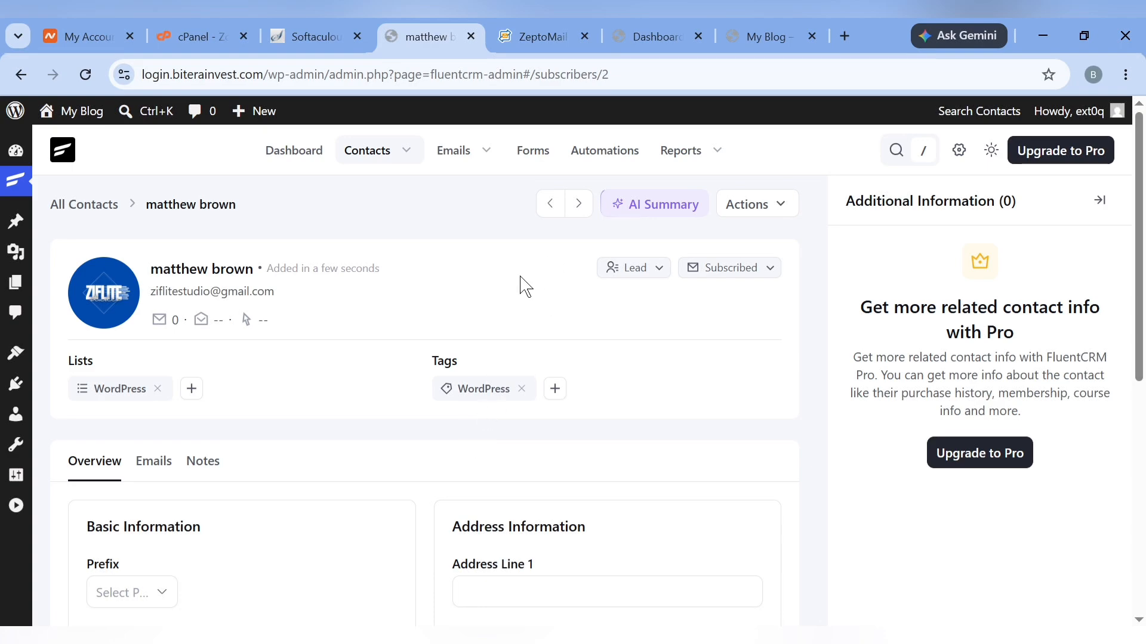
# Open the contact Lists overview, where the WordPress list shows 2 subscribed contacts
pyautogui.moveTo(361, 161)
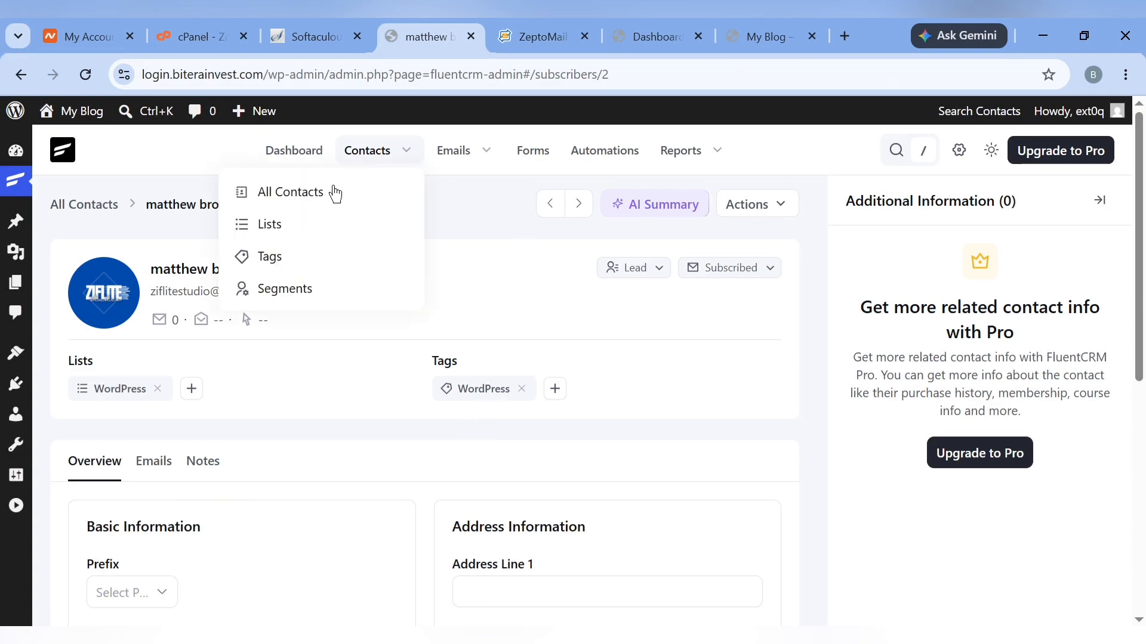
pyautogui.click(279, 241)
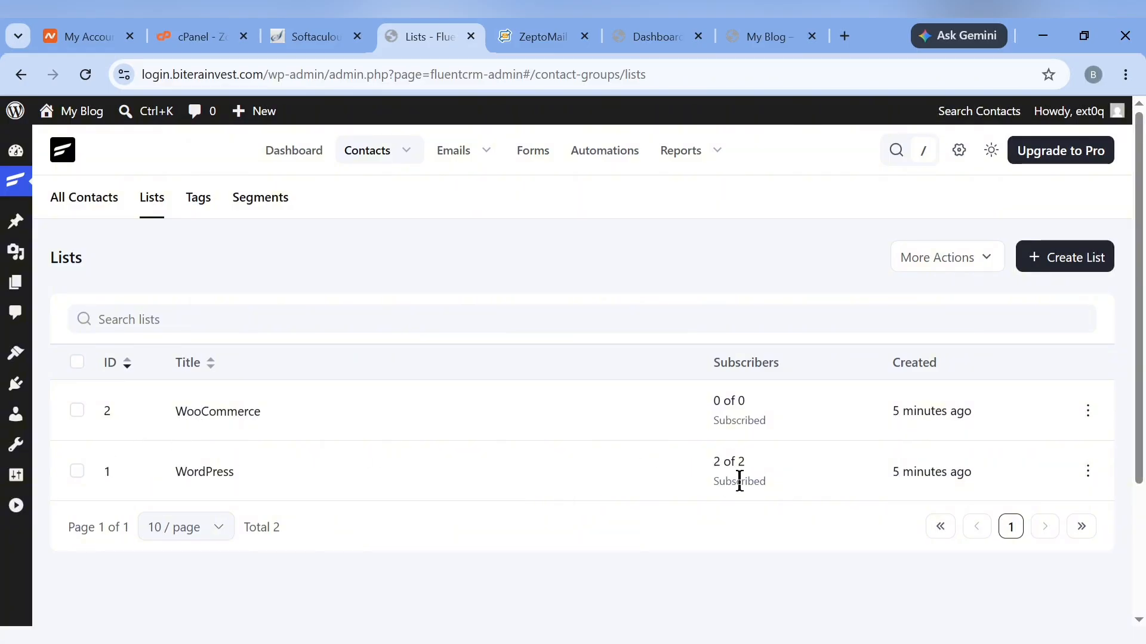
pyautogui.moveTo(451, 155)
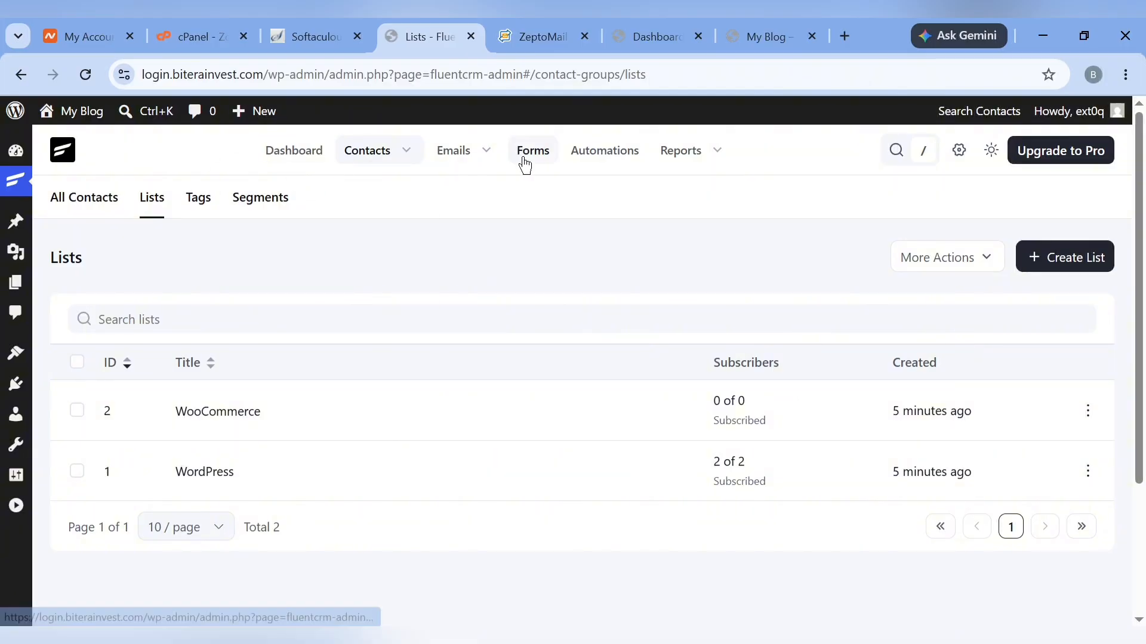
# Go to FluentCRM Settings, Global Email Settings, then the AI model setup page
pyautogui.moveTo(652, 164)
pyautogui.click(961, 152)
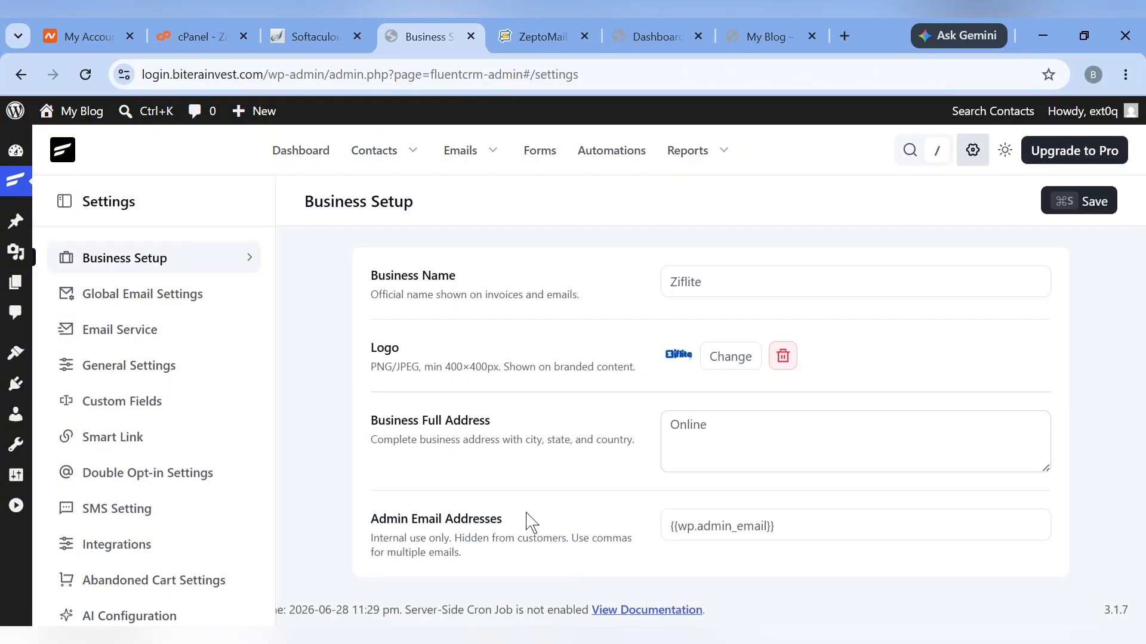
pyautogui.click(158, 306)
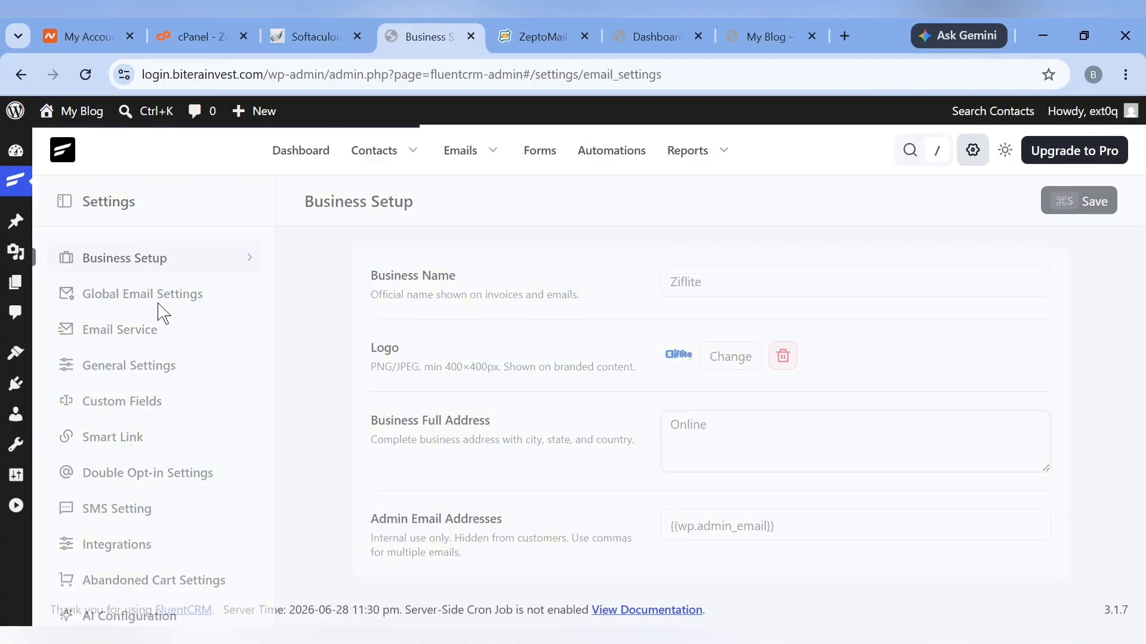
pyautogui.scroll(-5, 512, 524)
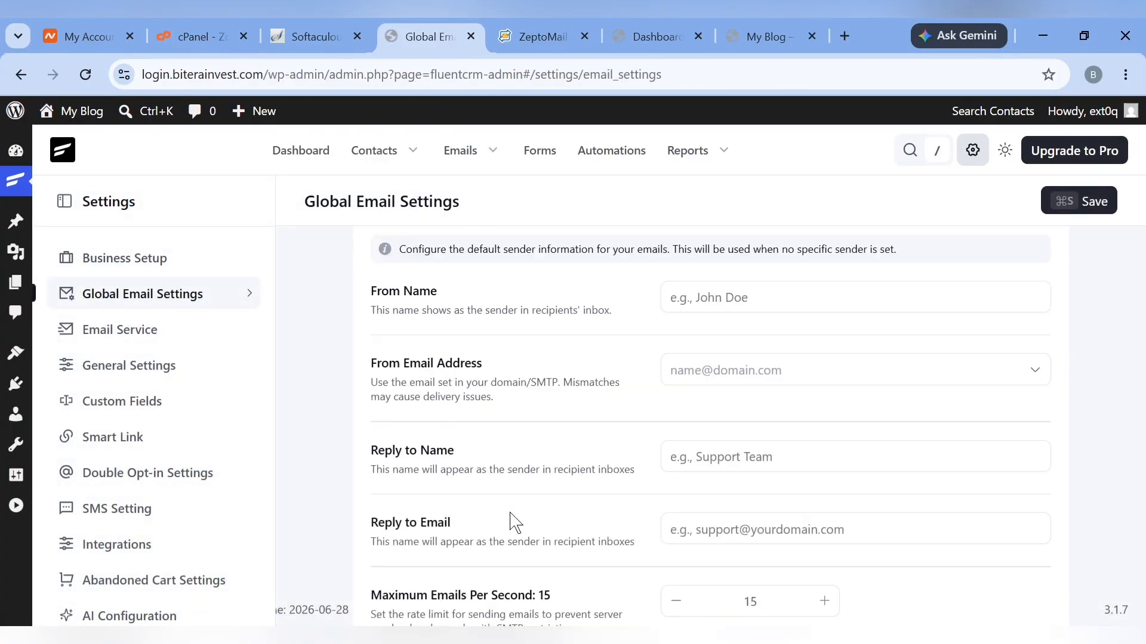
pyautogui.scroll(-10, 511, 524)
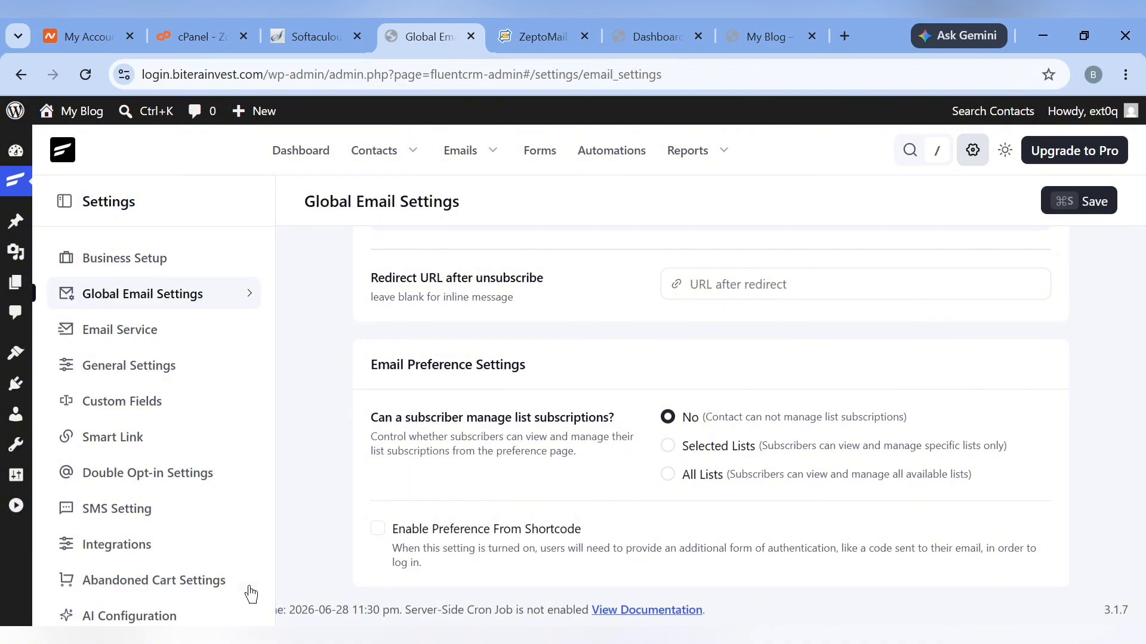
pyautogui.scroll(-3, 163, 566)
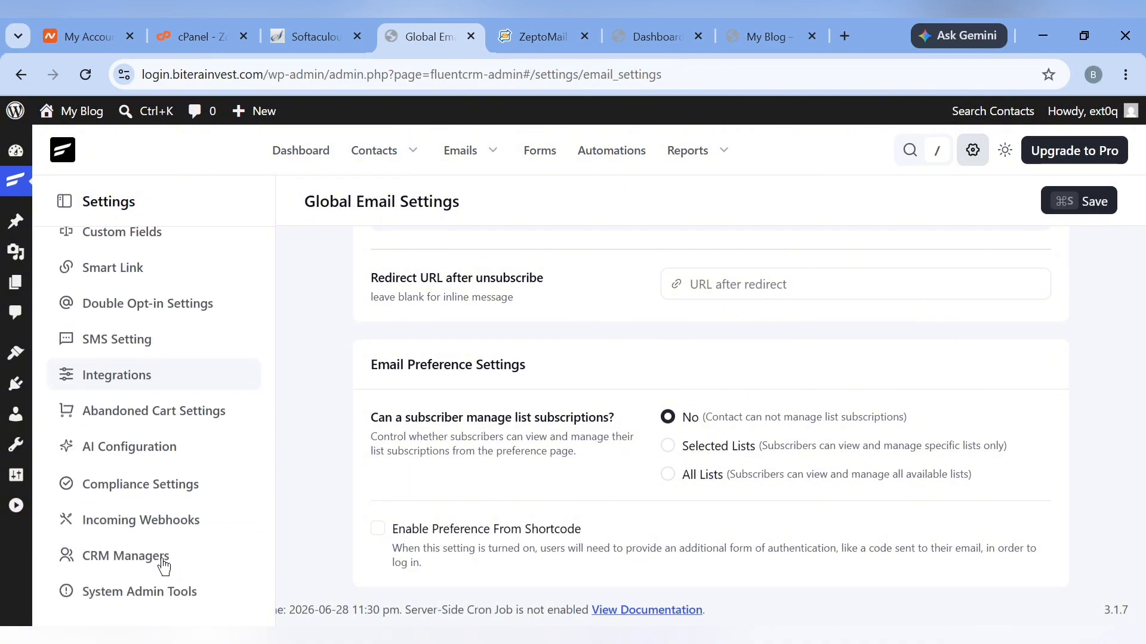
pyautogui.click(94, 454)
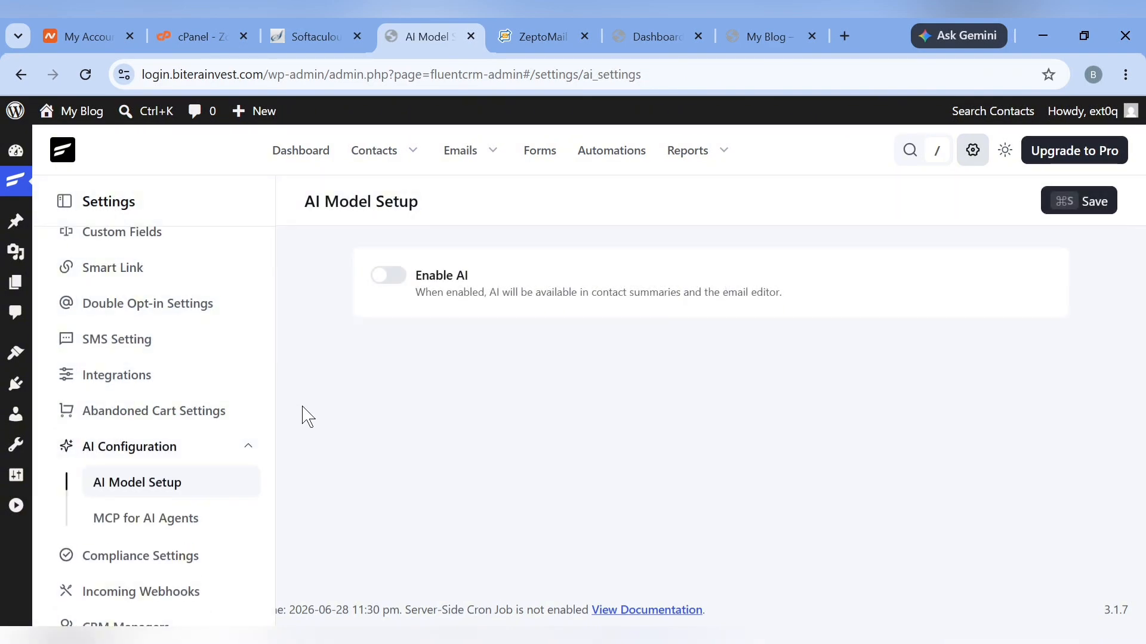
# Switch on Enable AI and select OpenAI as the AI provider
pyautogui.click(389, 275)
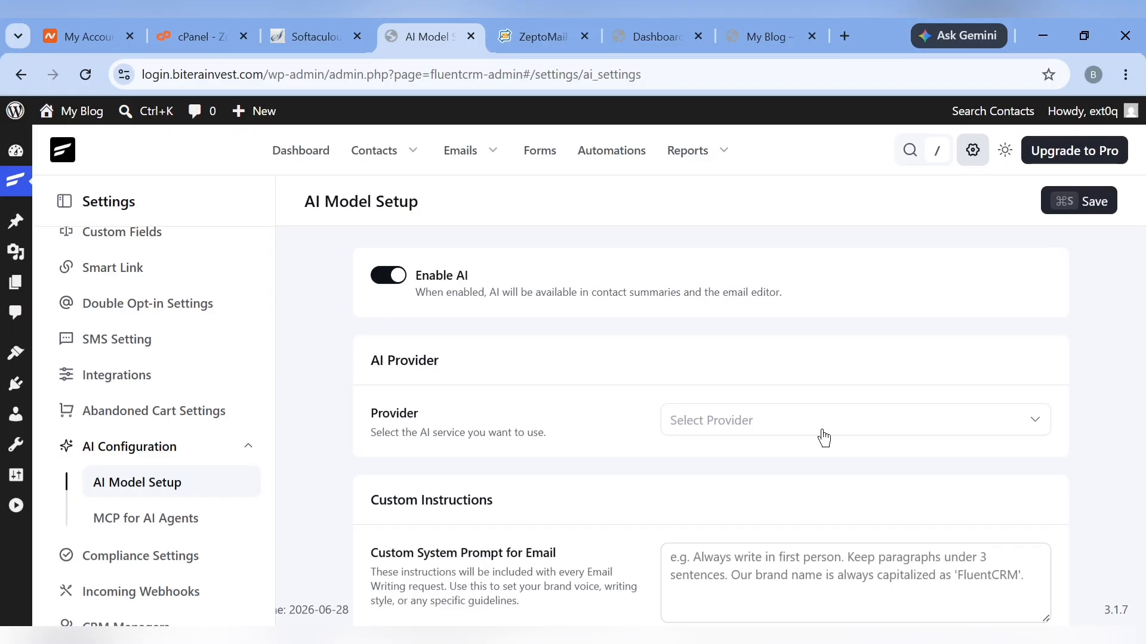
pyautogui.click(786, 431)
pyautogui.click(728, 501)
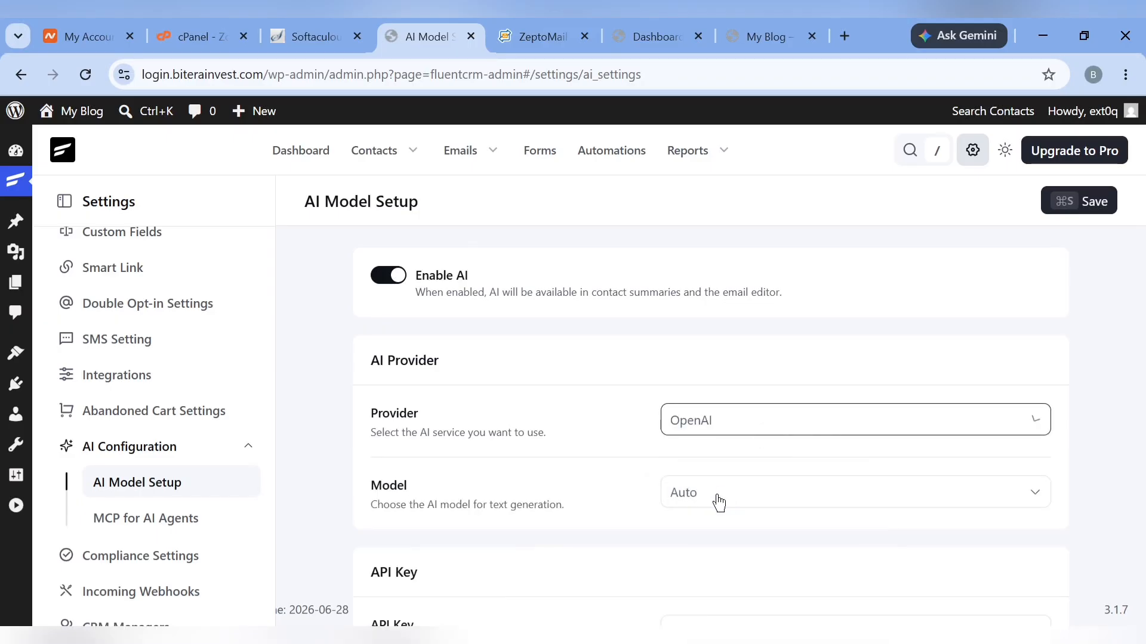
pyautogui.scroll(-2, 639, 529)
pyautogui.scroll(-3, 732, 407)
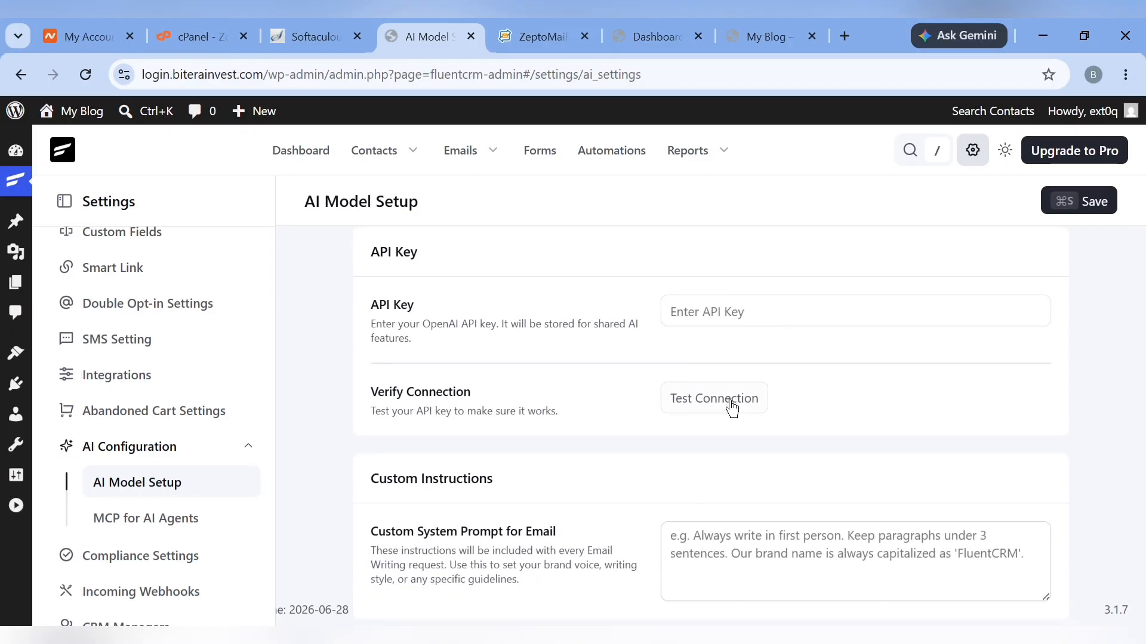
pyautogui.scroll(5, 686, 433)
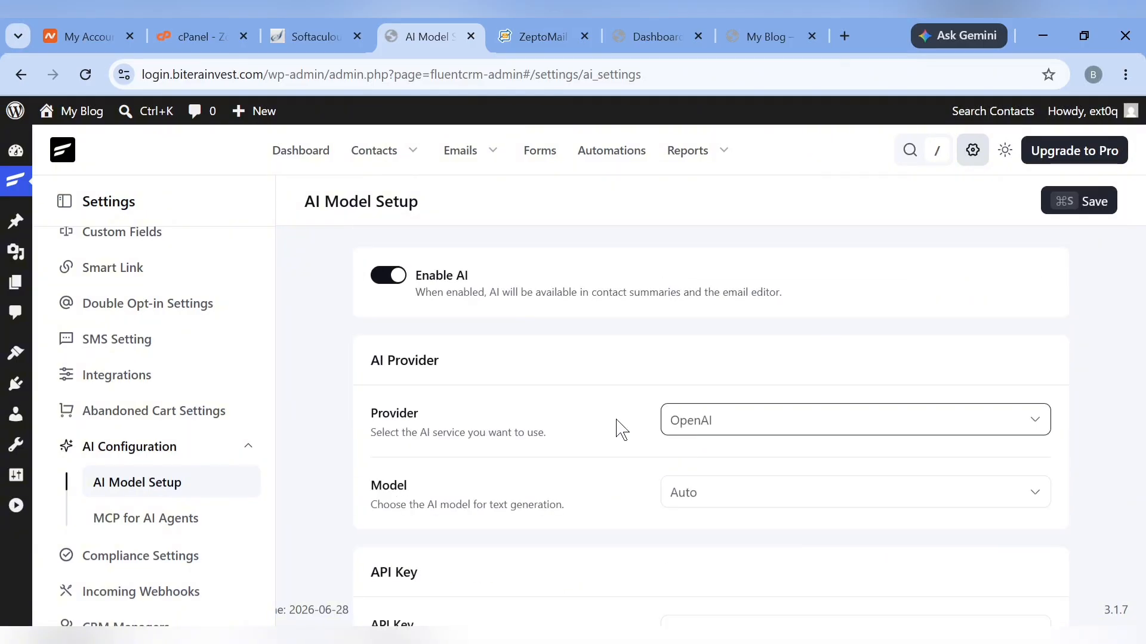
pyautogui.scroll(-5, 283, 406)
pyautogui.scroll(-2, 119, 523)
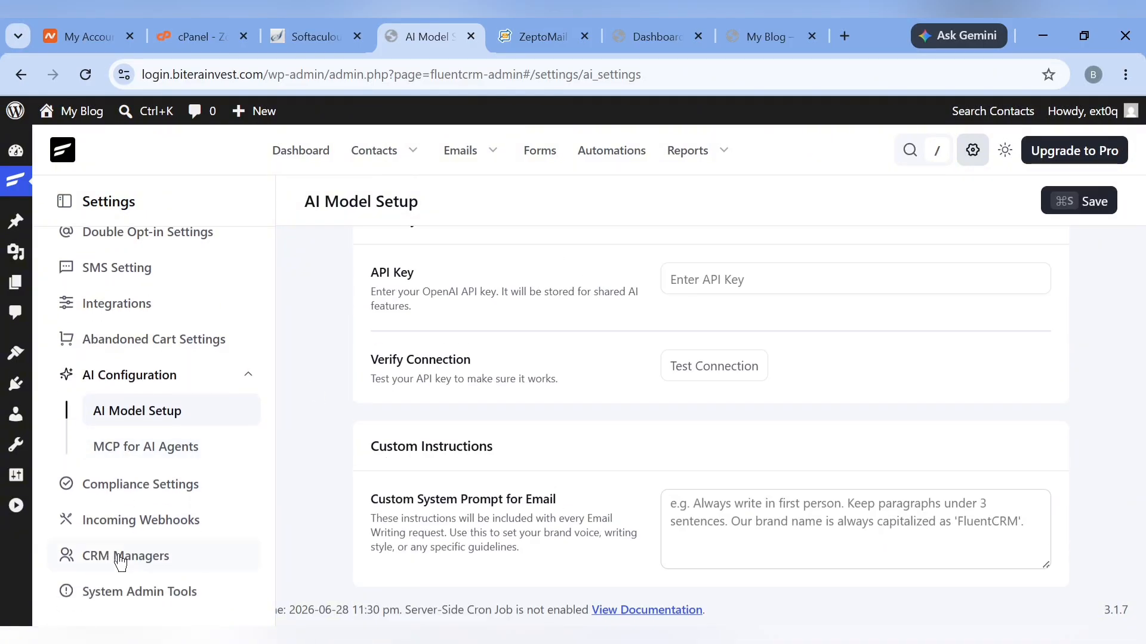
pyautogui.scroll(4, 89, 506)
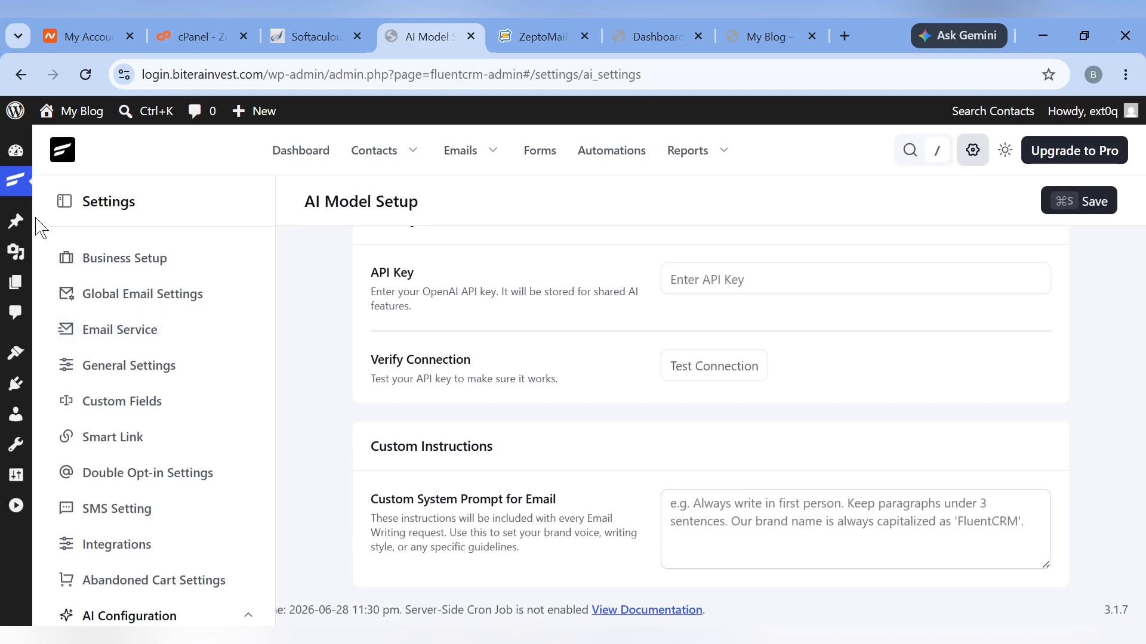
# Expand the collapsed WordPress admin menu and go to the Add Plugins page
pyautogui.click(16, 506)
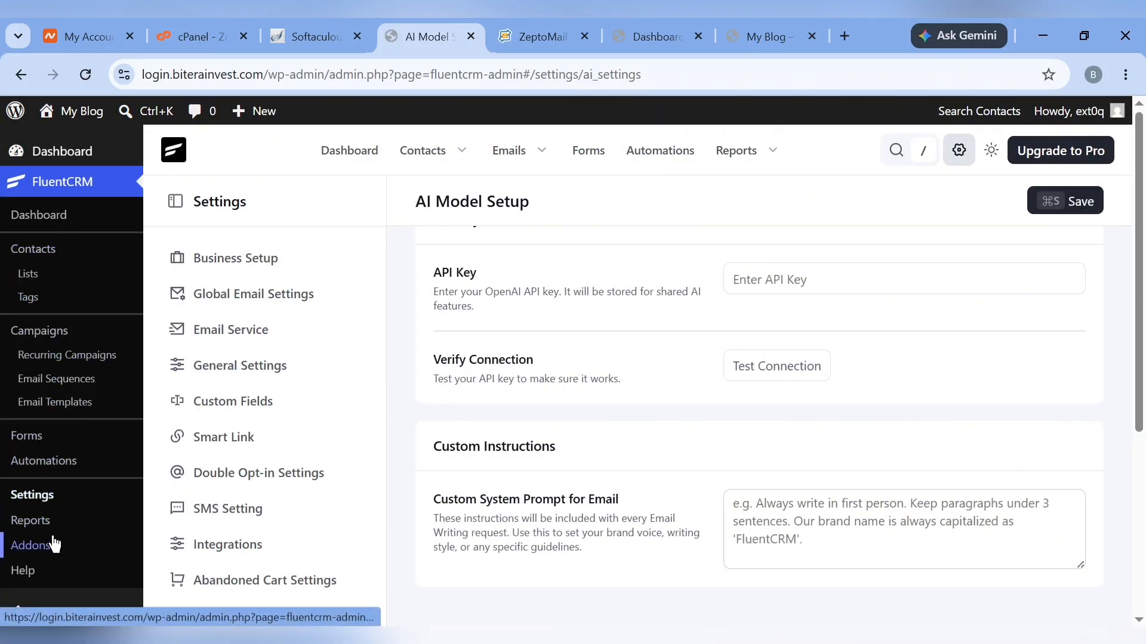
pyautogui.scroll(-5, 55, 545)
pyautogui.moveTo(60, 481)
pyautogui.rightClick(192, 515)
pyautogui.click(283, 256)
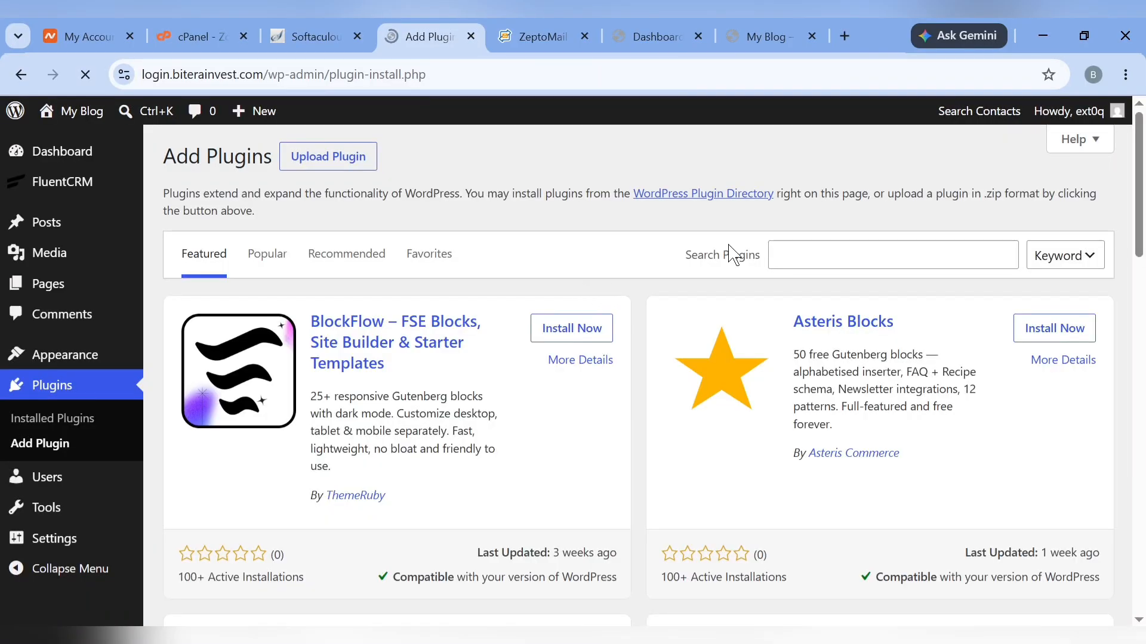
# Search for 'fluent forms', then install and activate the Fluent Forms plugin
pyautogui.click(834, 260)
pyautogui.write('fl')
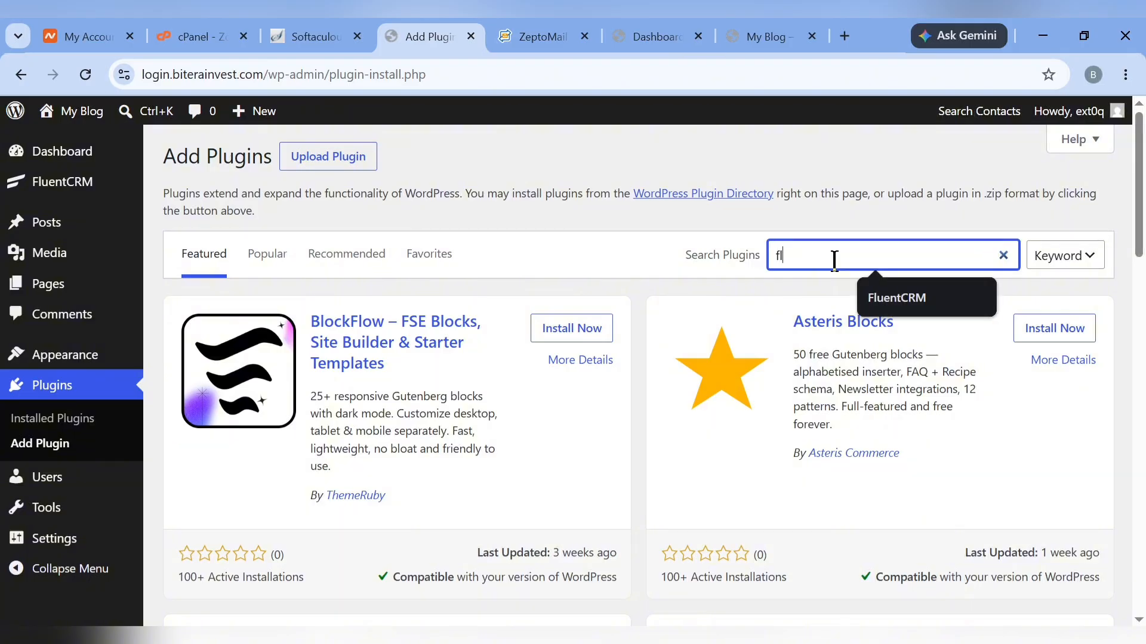
pyautogui.write('uent forms')
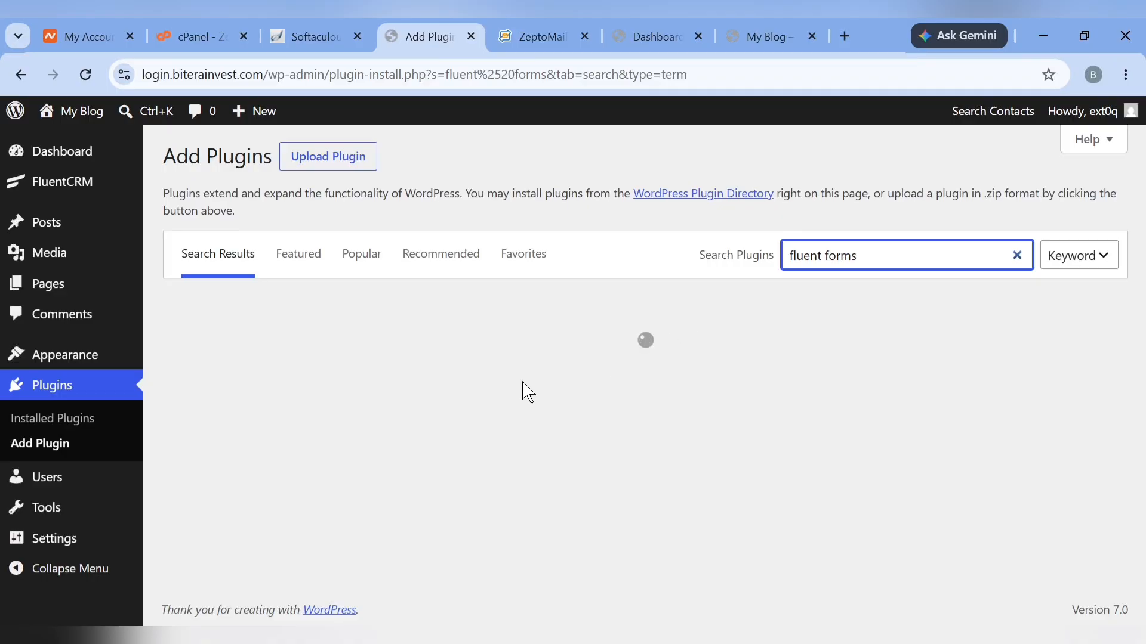
pyautogui.click(571, 370)
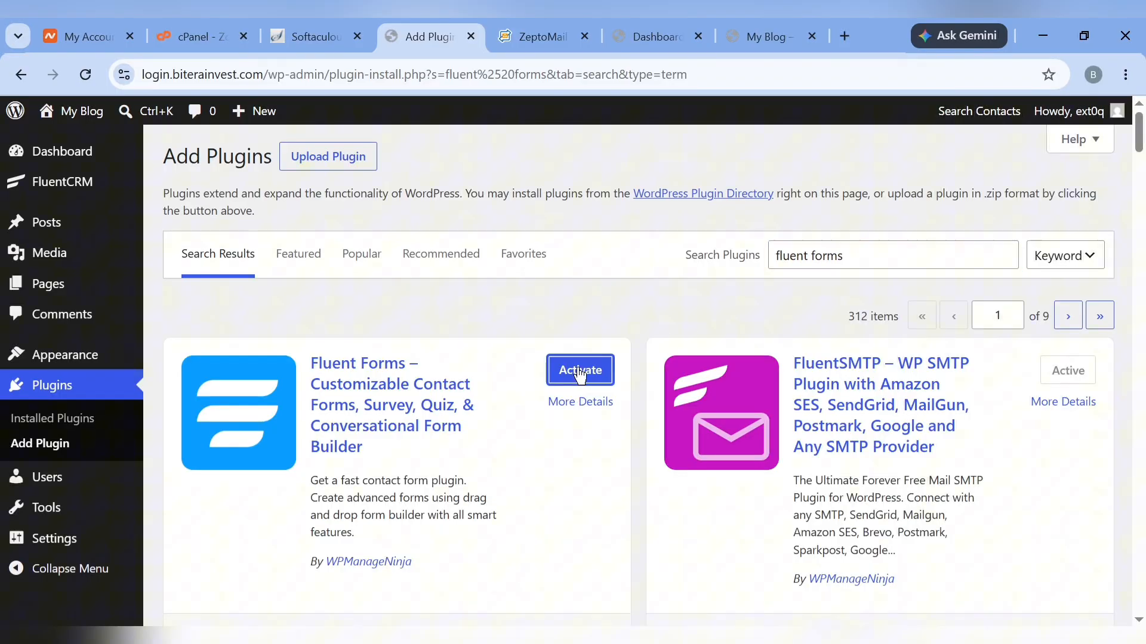
pyautogui.click(579, 371)
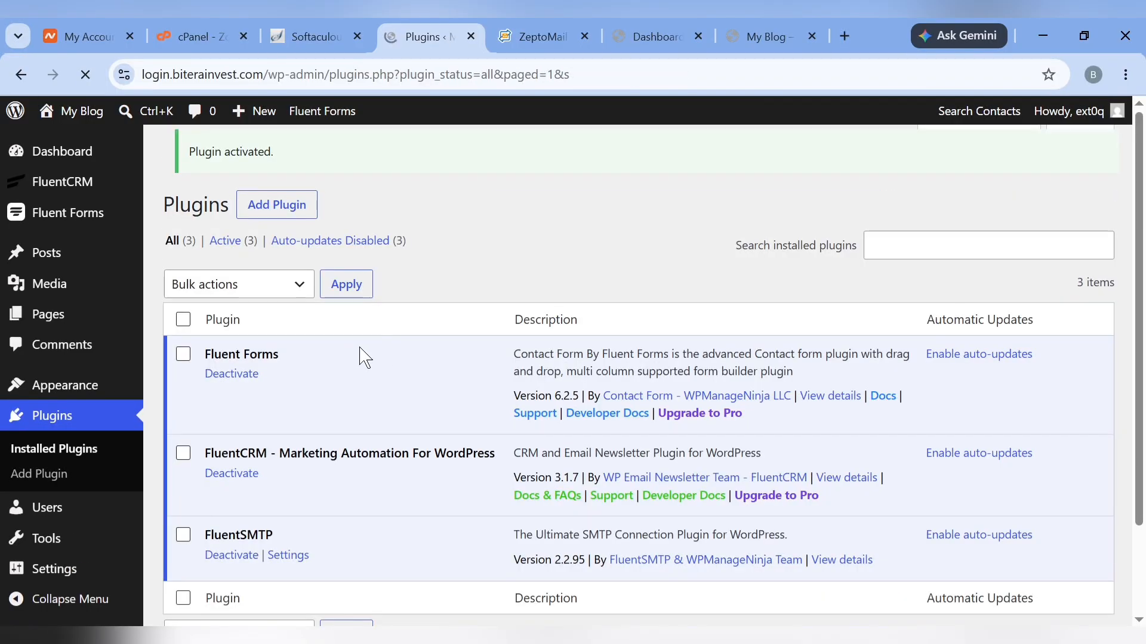
# Copy the Subscription Form's shortcode [fluentform id="2"] from the Fluent Forms list
pyautogui.moveTo(66, 234)
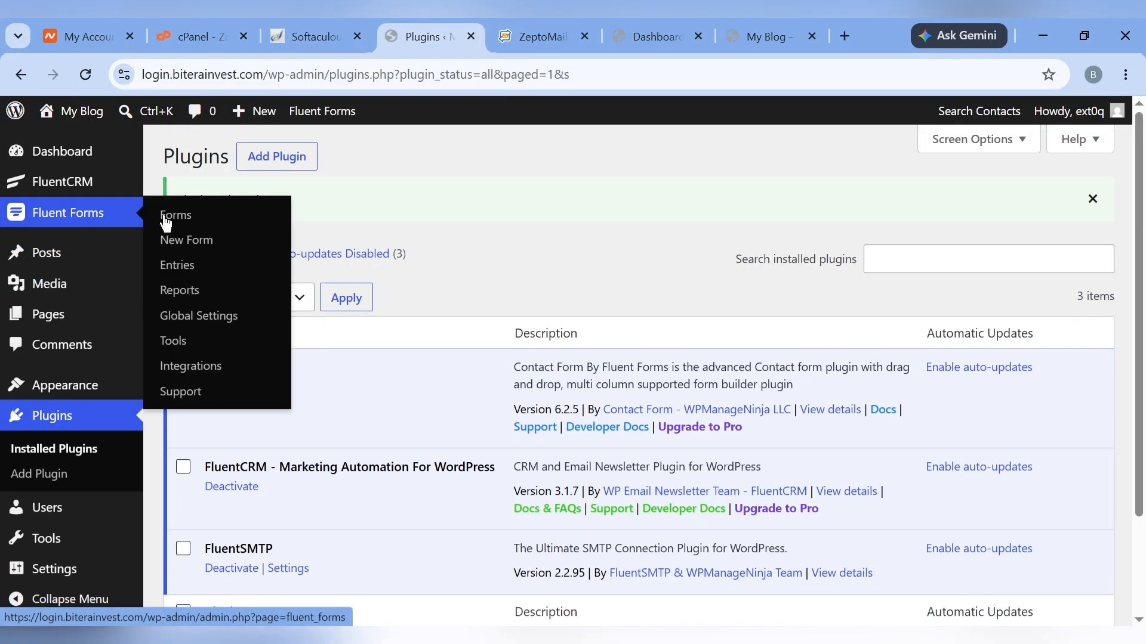
pyautogui.click(166, 222)
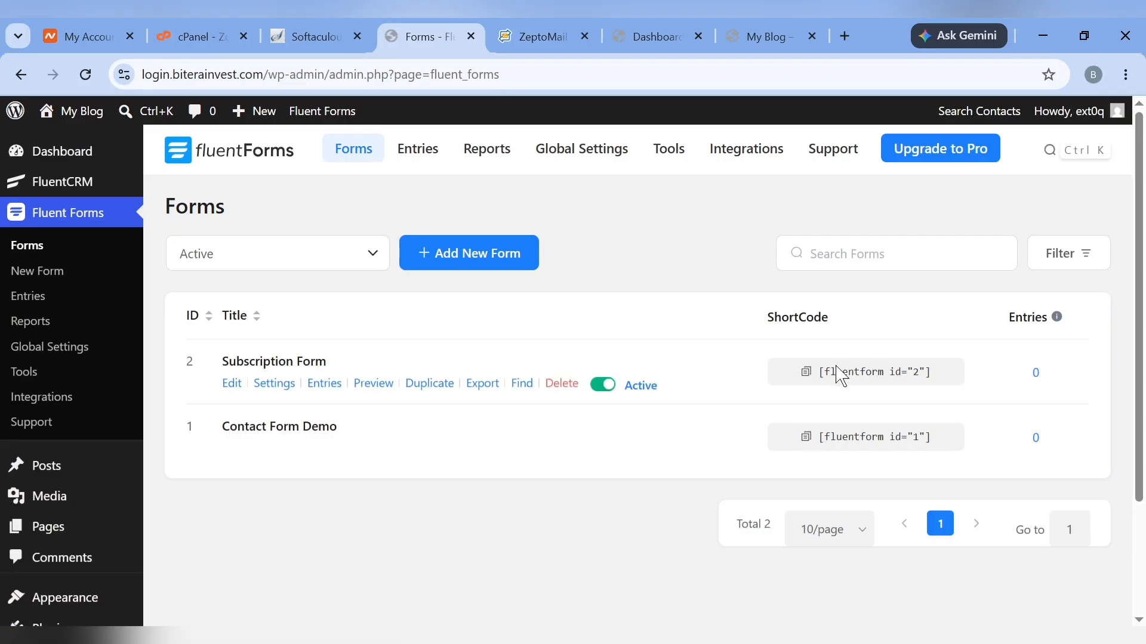
pyautogui.click(802, 372)
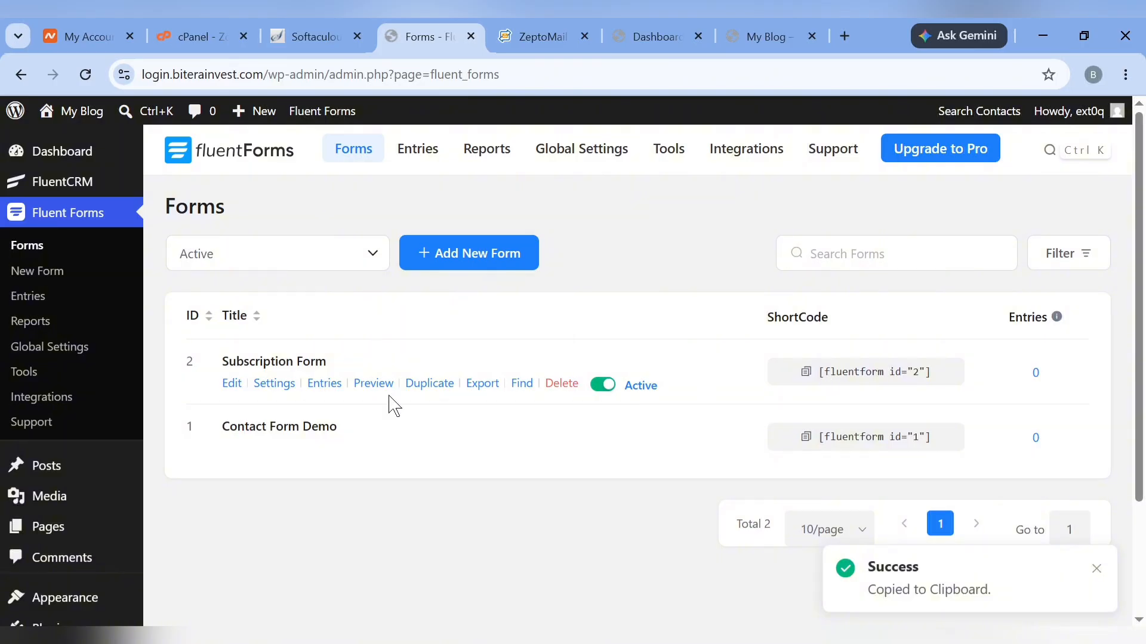
pyautogui.moveTo(15, 462)
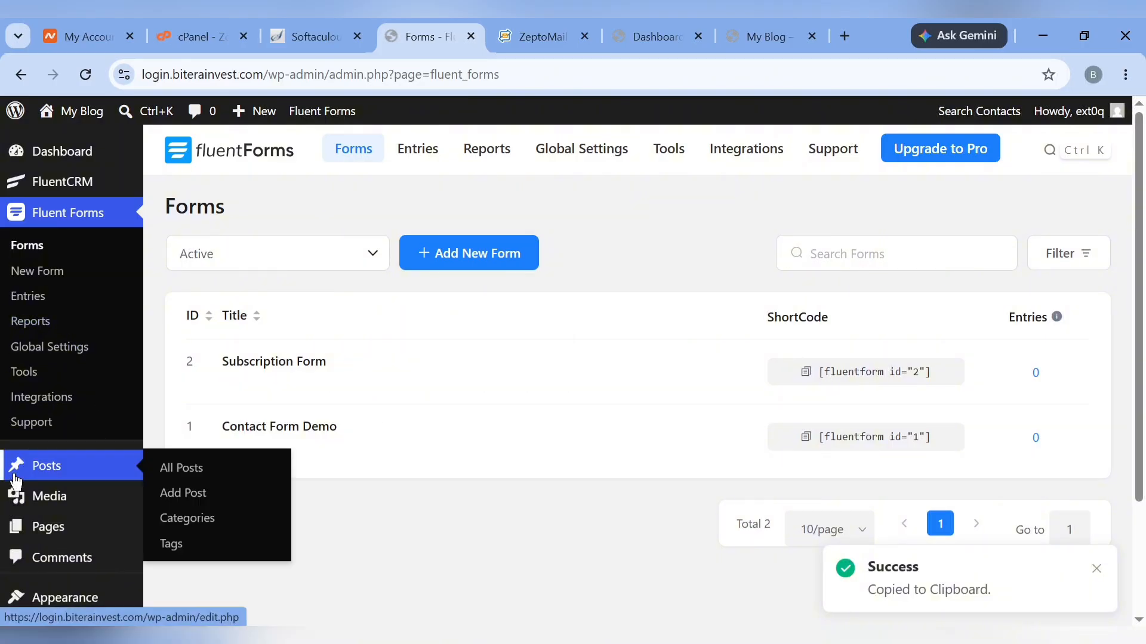
pyautogui.click(182, 483)
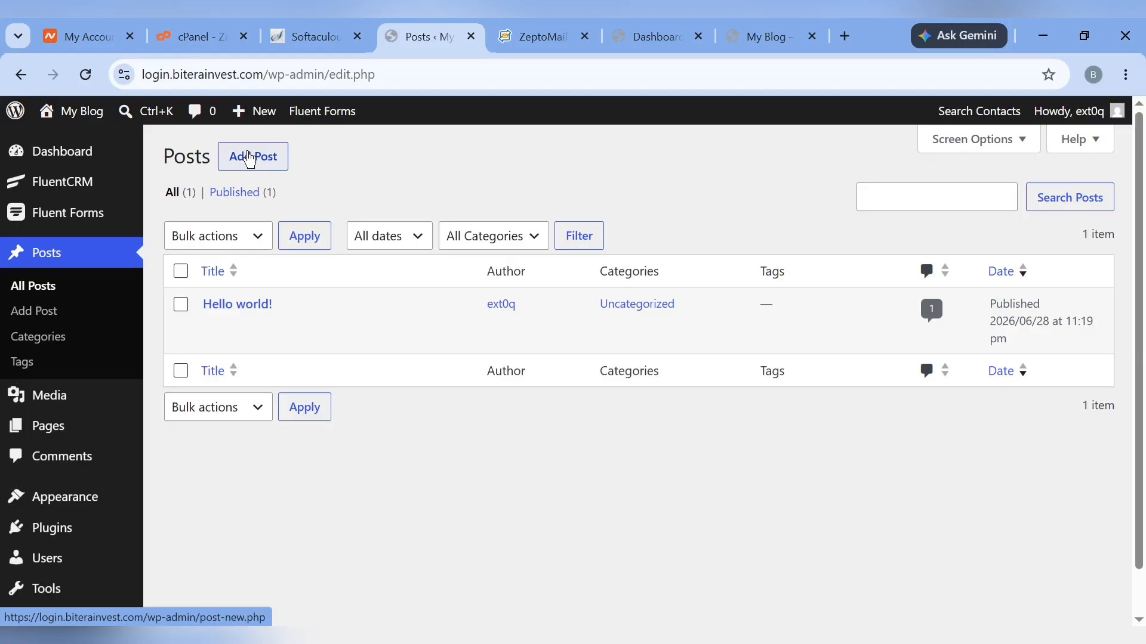
# Create a new post titled 'Automation' with a Shortcode block holding [fluentform id="2"]
pyautogui.click(249, 159)
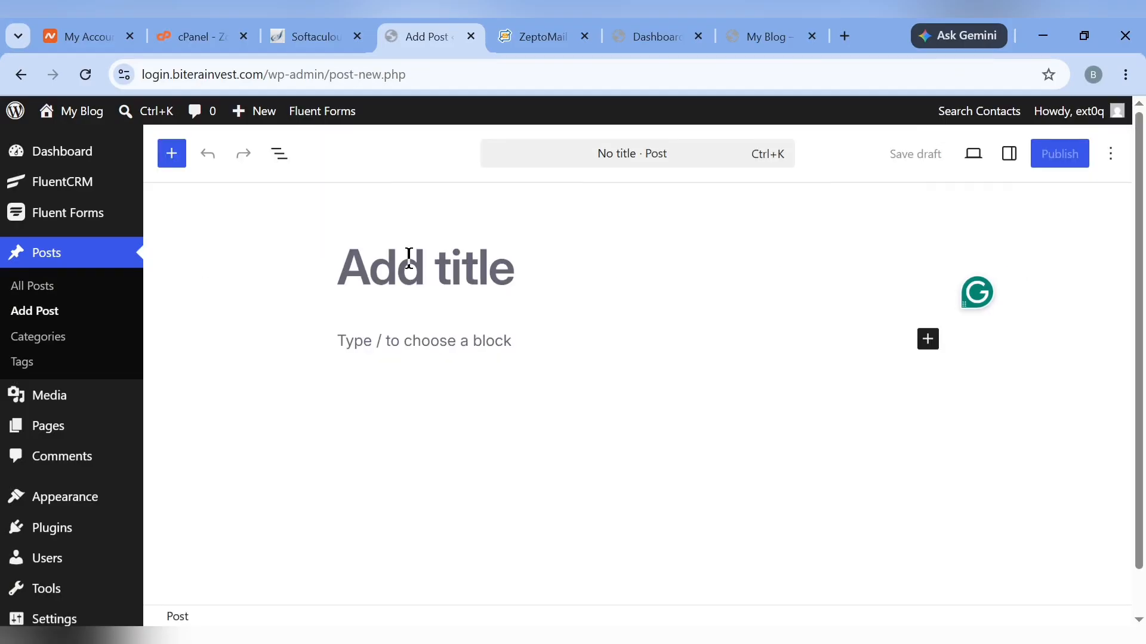
pyautogui.write('Autom')
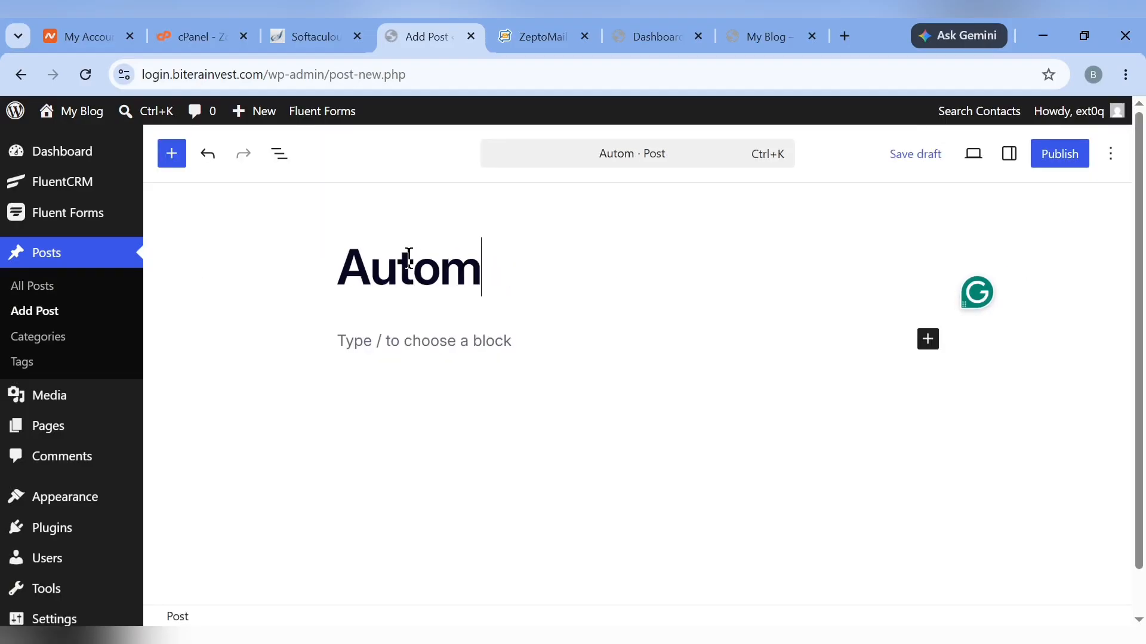
pyautogui.write('ati')
pyautogui.press('BackSpace')
pyautogui.write('t')
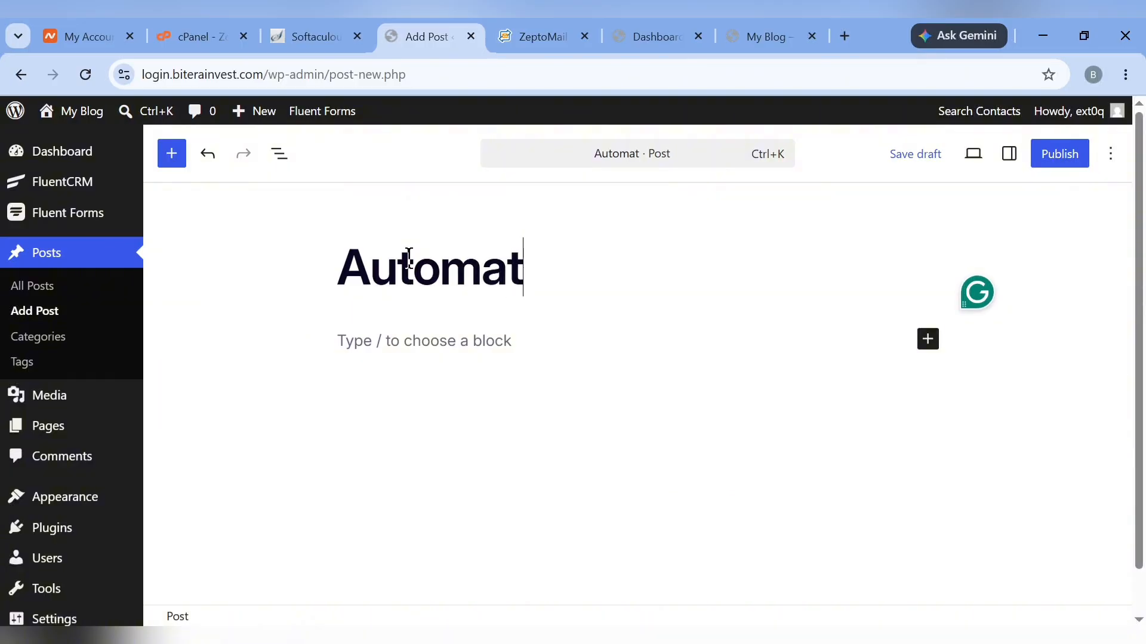
pyautogui.write('ion')
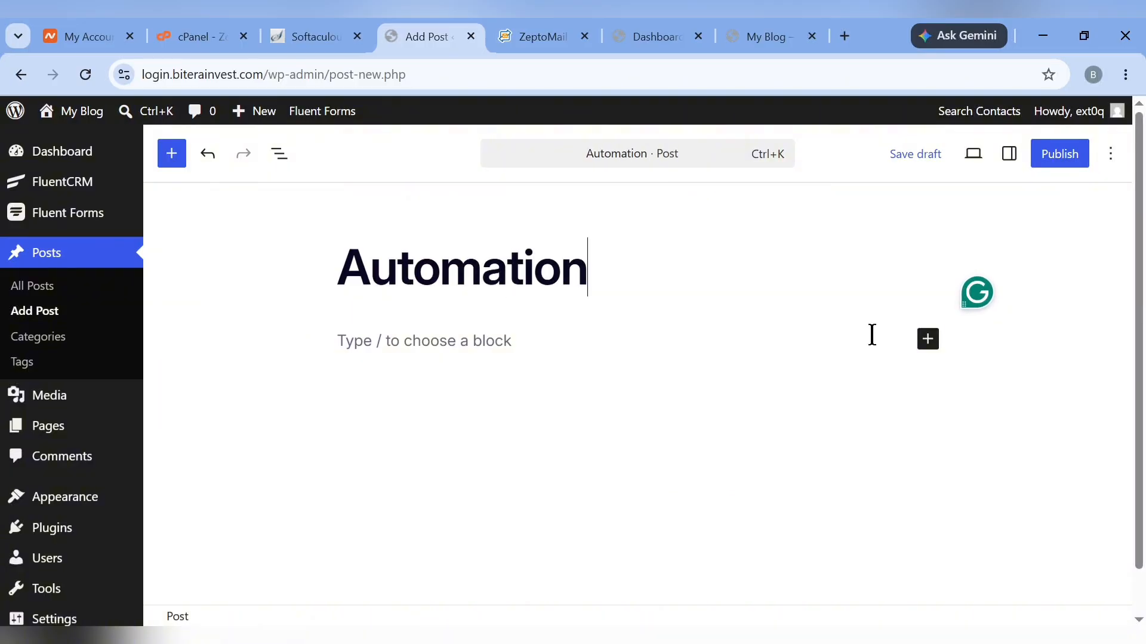
pyautogui.click(933, 348)
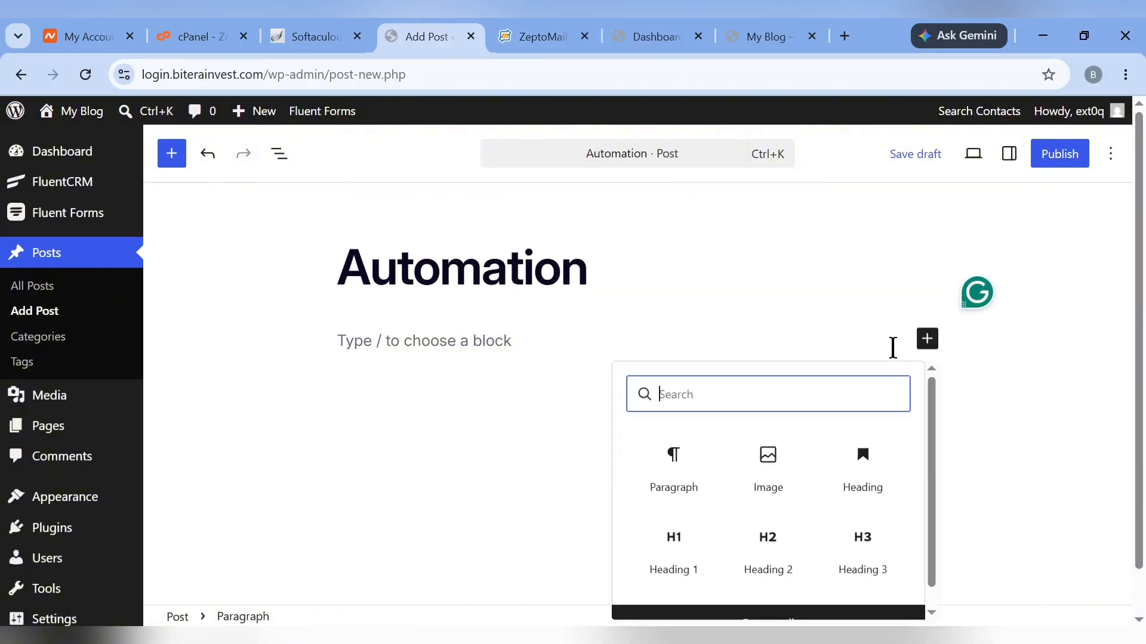
pyautogui.write('s')
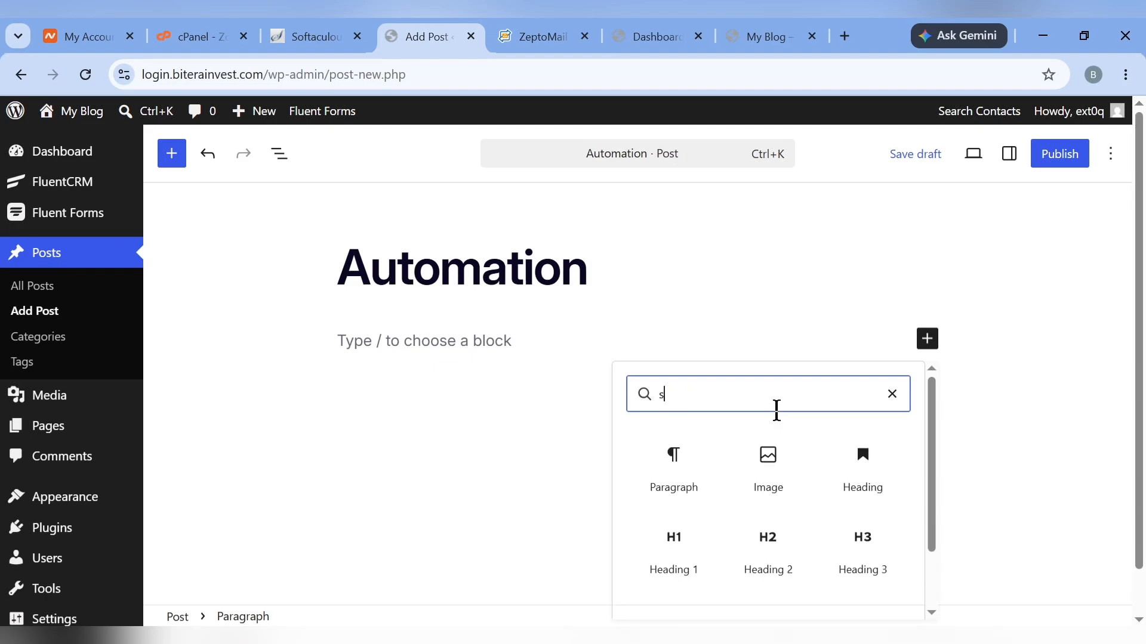
pyautogui.write('hor')
pyautogui.click(678, 463)
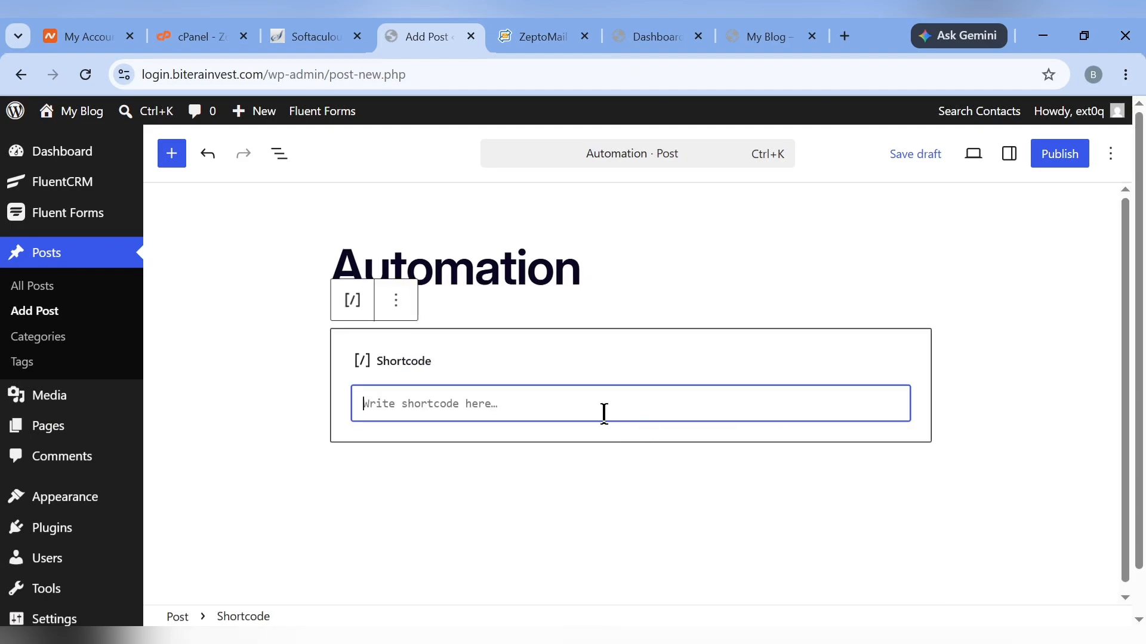
pyautogui.hotkey('ctrl', 'v')
pyautogui.click(635, 485)
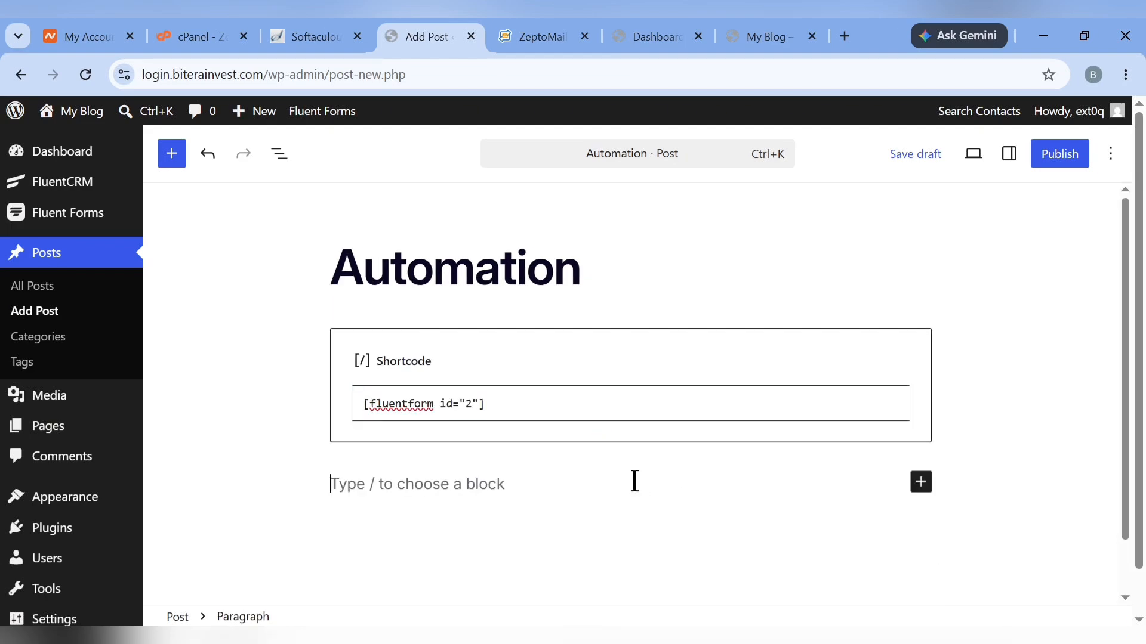
# Publish the Automation post and view the live post in a new tab
pyautogui.click(1060, 154)
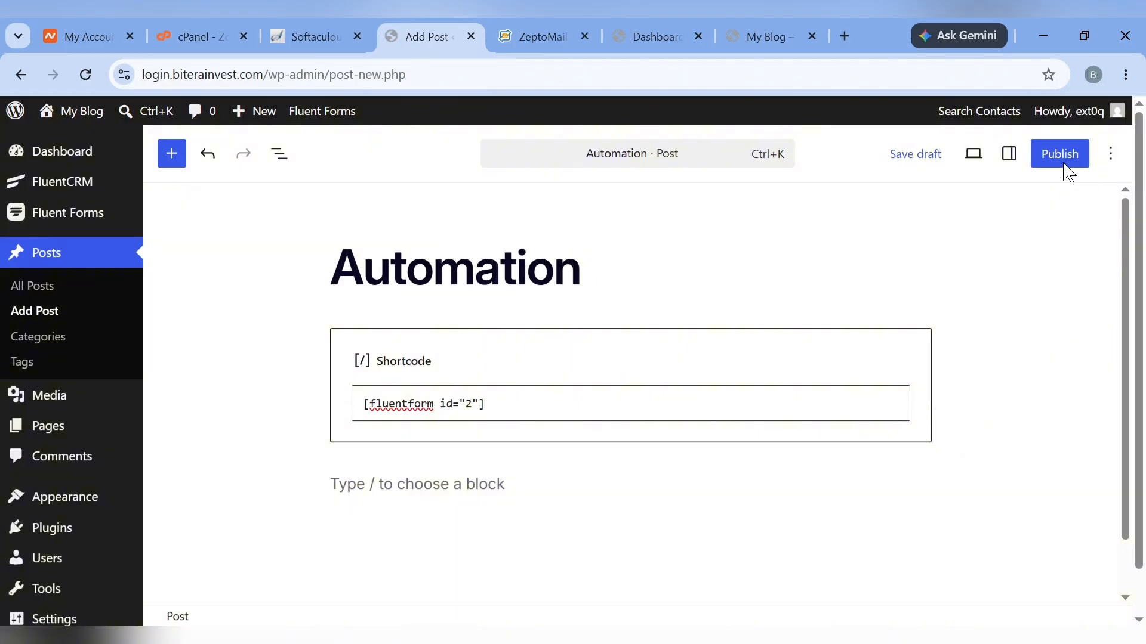
pyautogui.click(1061, 157)
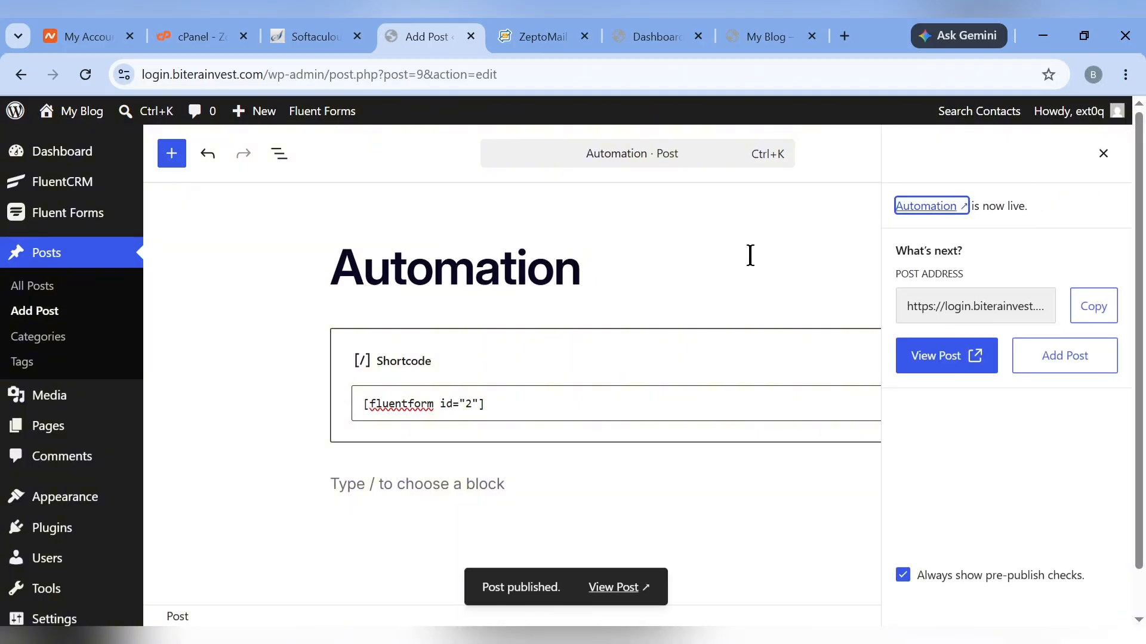
pyautogui.rightClick(942, 359)
pyautogui.click(801, 107)
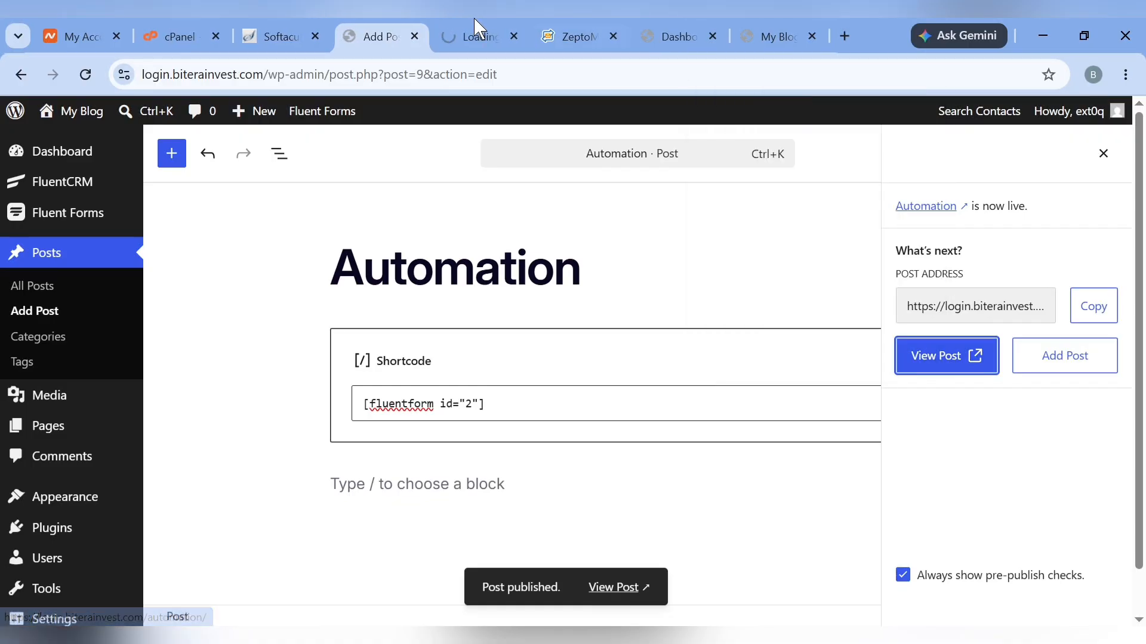
pyautogui.click(469, 18)
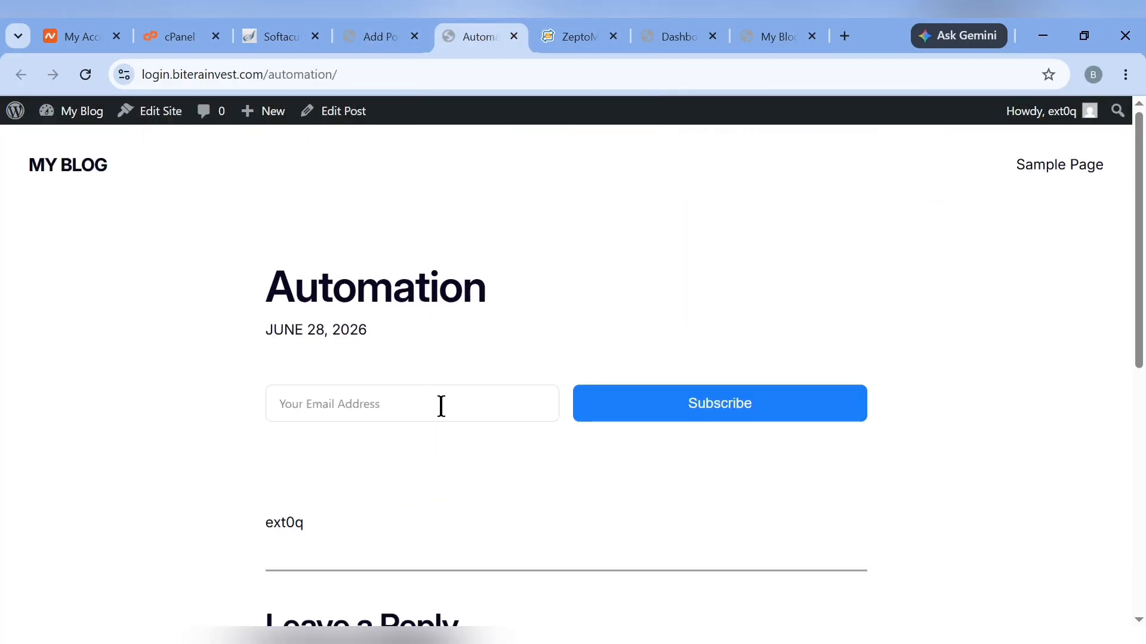
pyautogui.click(381, 33)
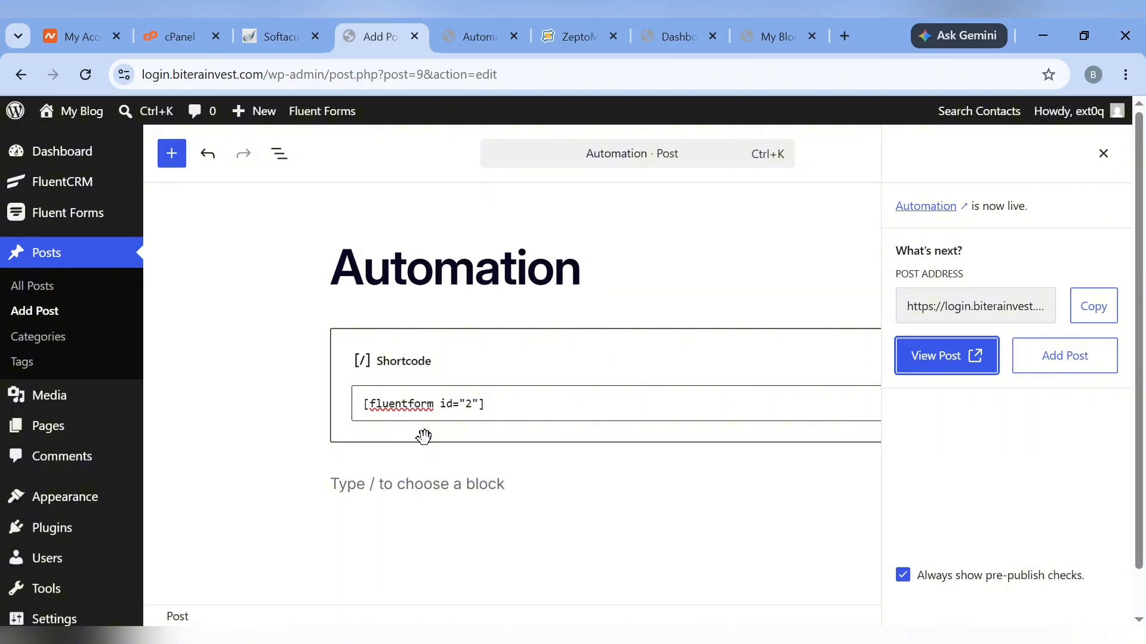
# Create a new funnel triggered by a Fluent Forms submission of the Subscription Form
pyautogui.moveTo(70, 177)
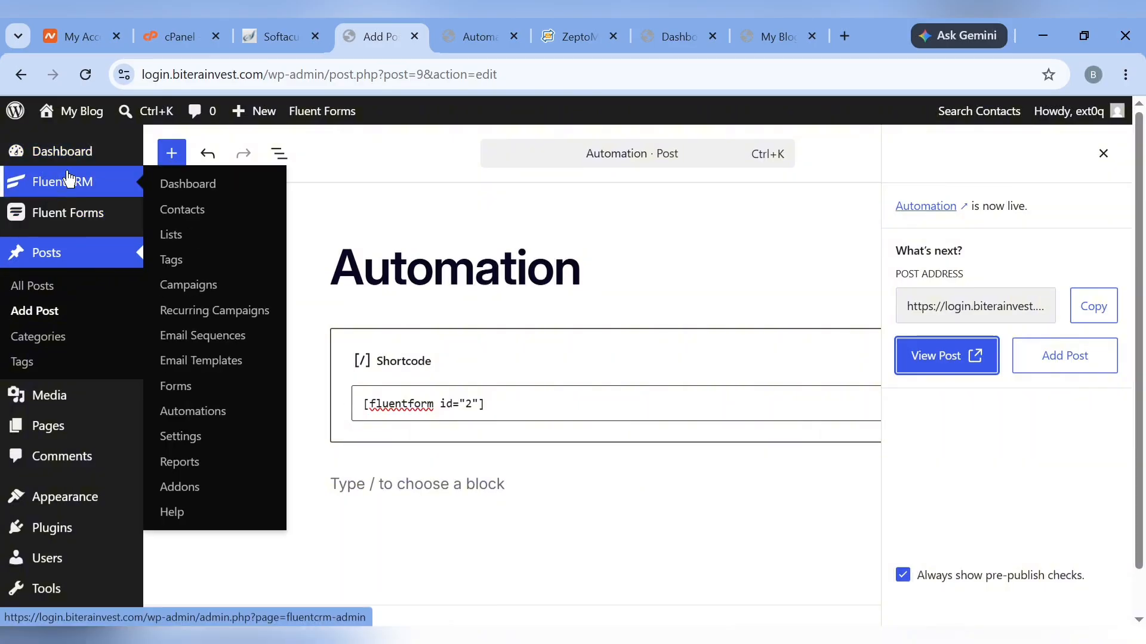
pyautogui.click(190, 417)
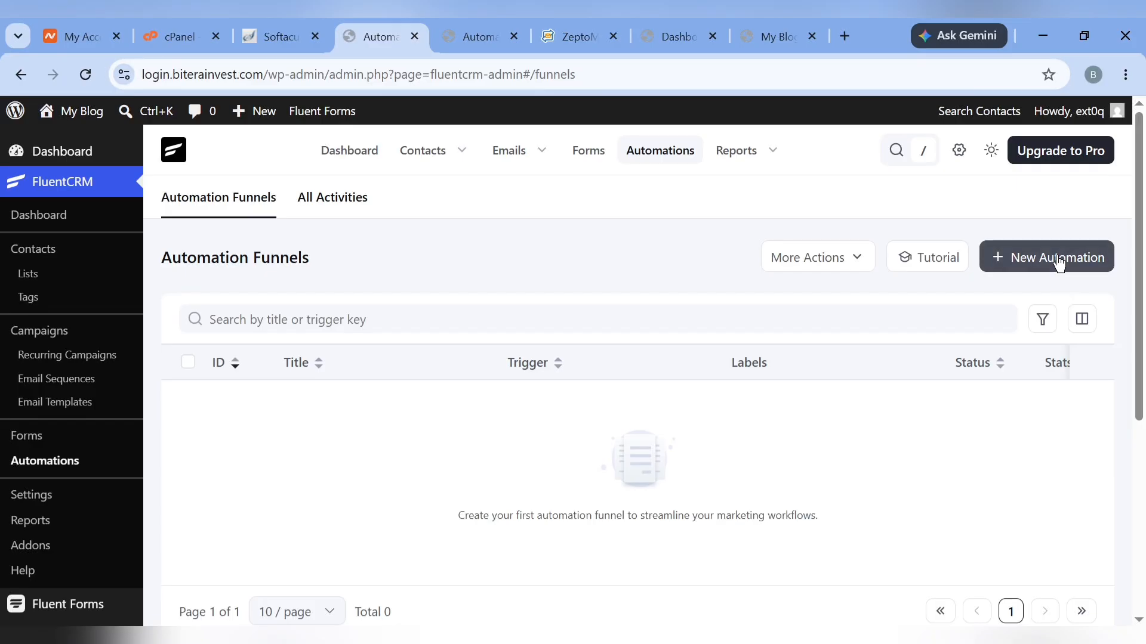
pyautogui.click(1059, 263)
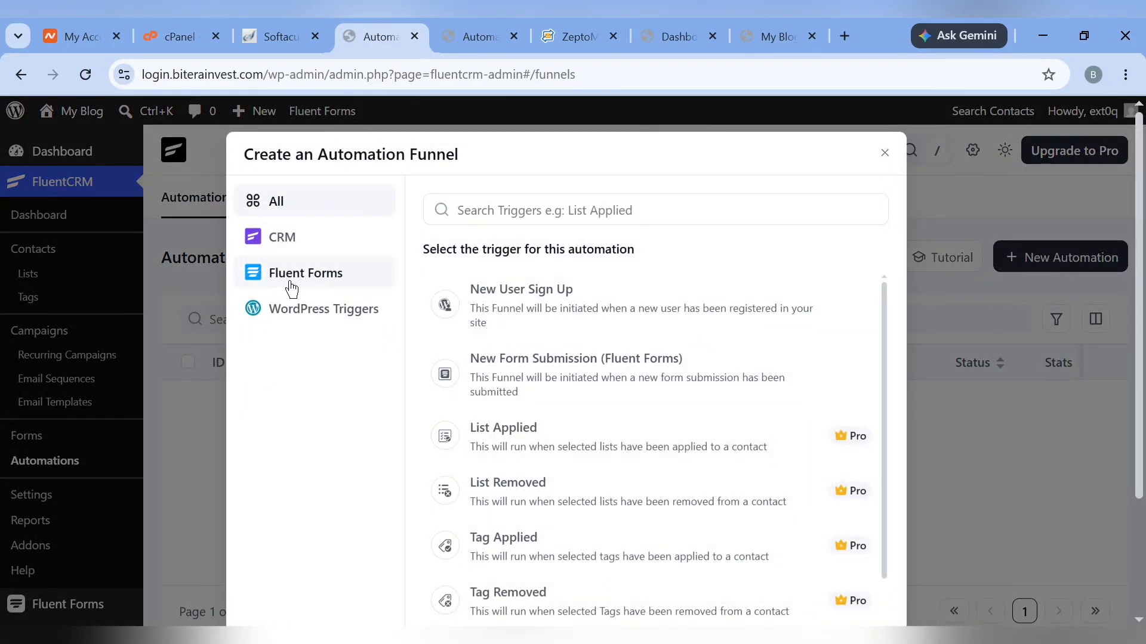
pyautogui.click(292, 290)
pyautogui.click(468, 307)
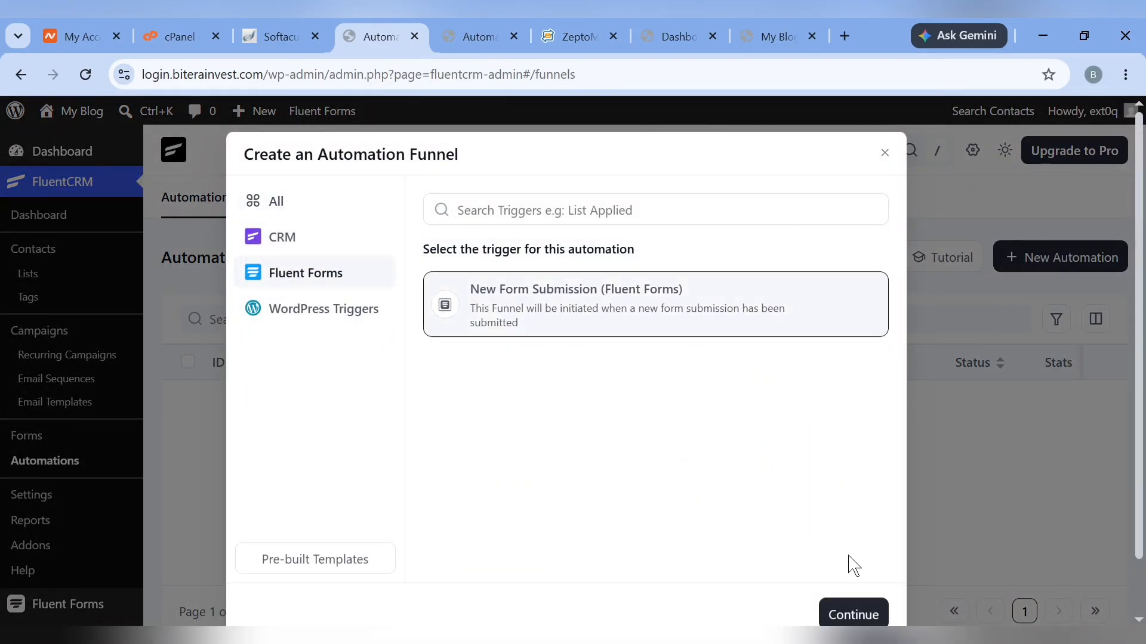
pyautogui.click(849, 615)
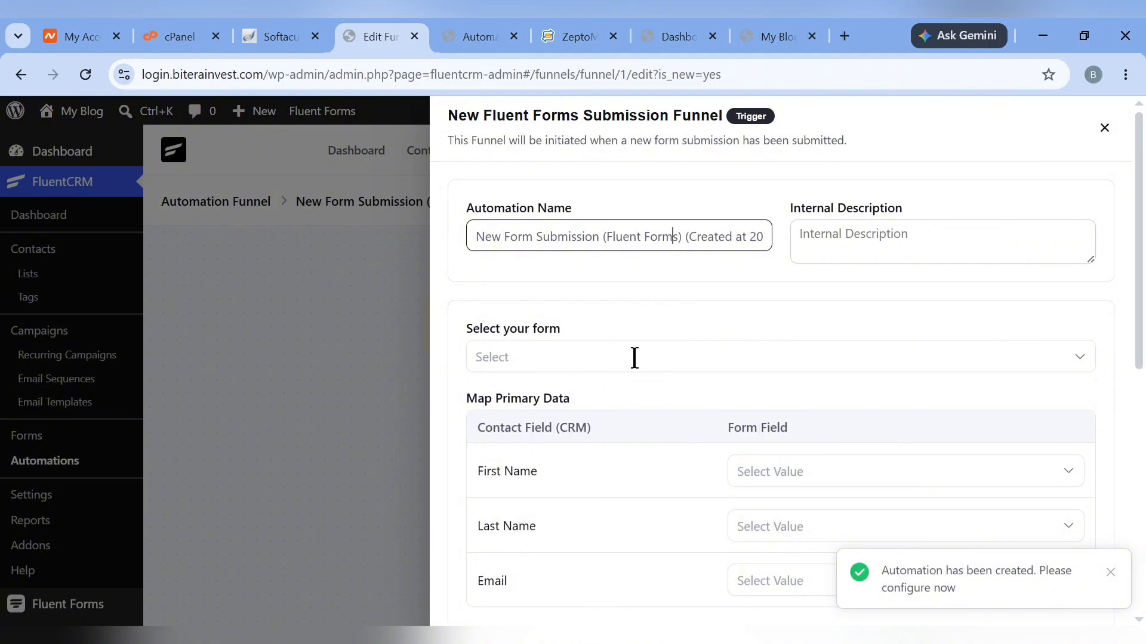
pyautogui.click(634, 358)
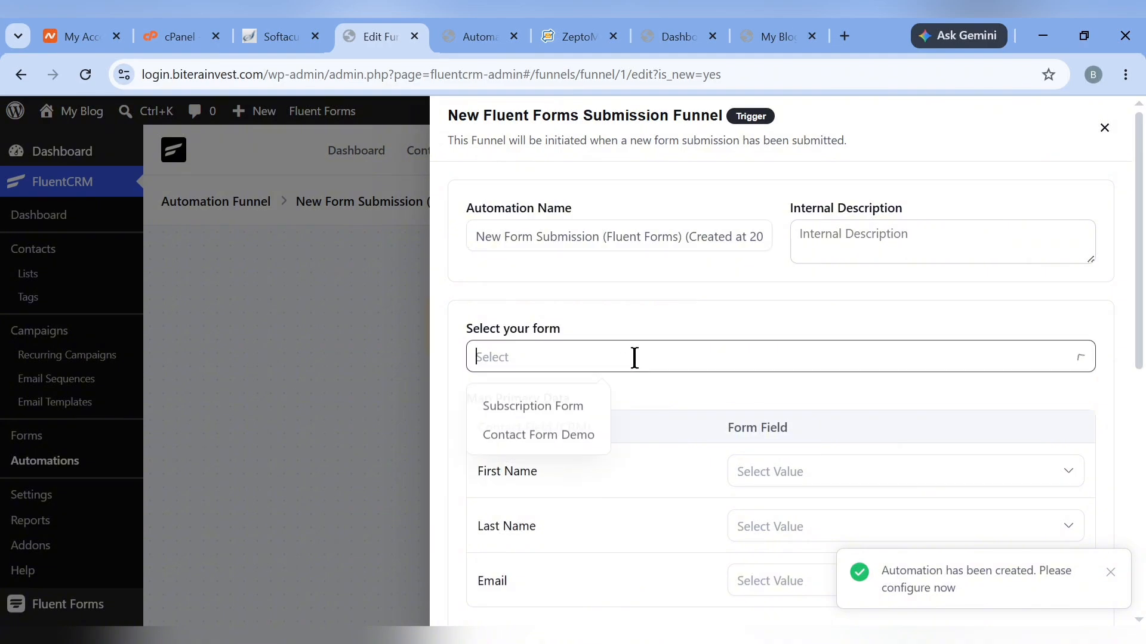
pyautogui.click(556, 422)
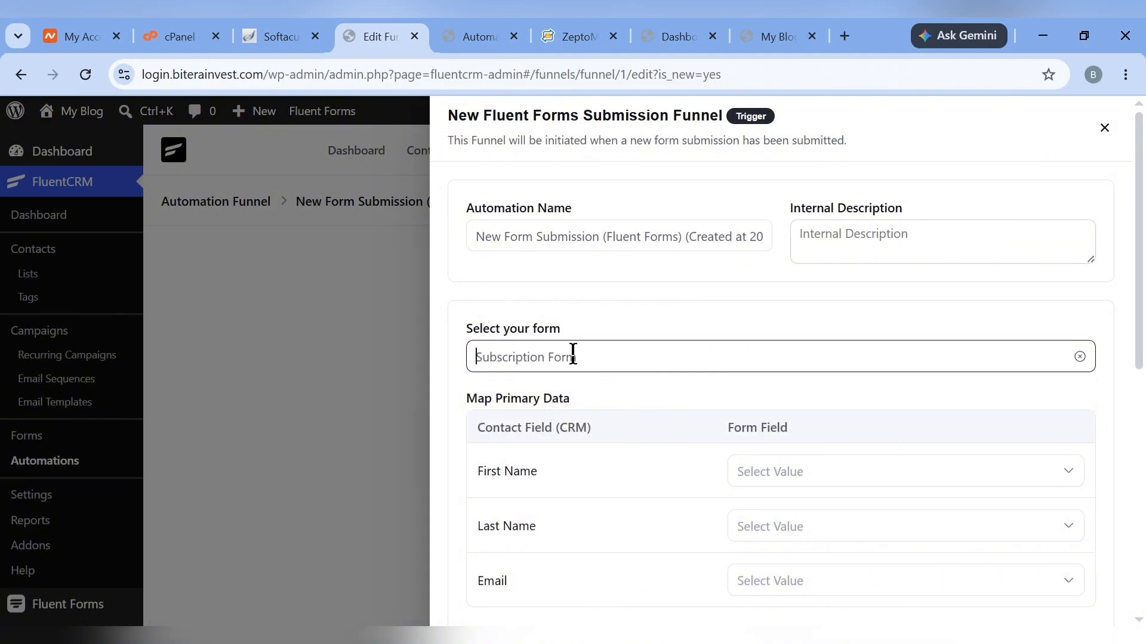
# Map First Name to Email, allow actions for unsubscribed contacts, and save the trigger settings
pyautogui.scroll(-3, 570, 356)
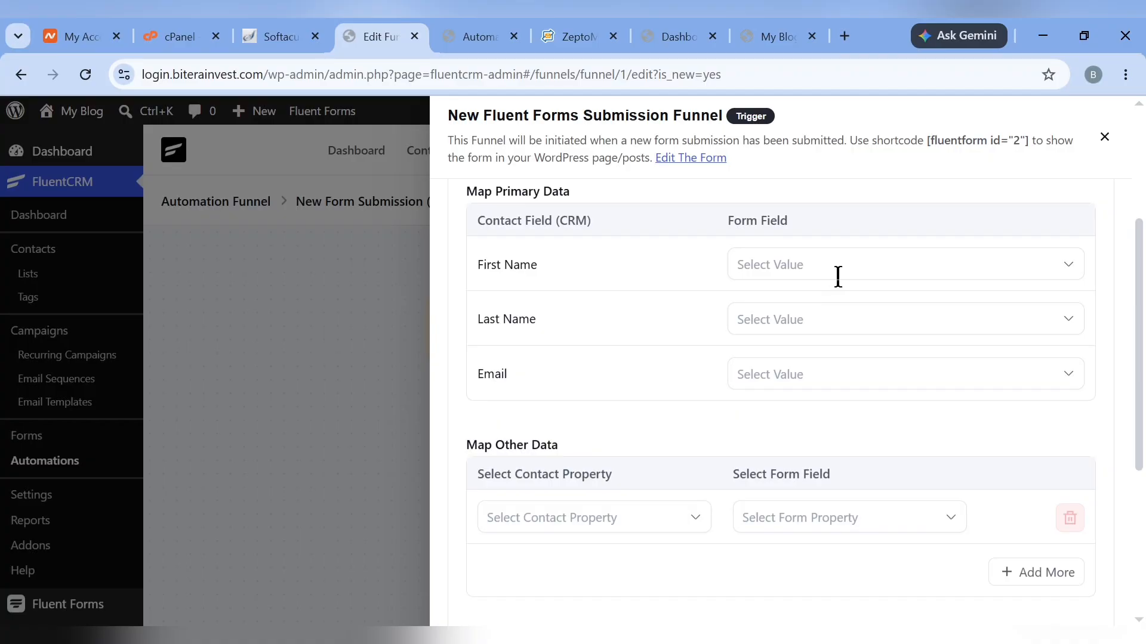
pyautogui.click(838, 277)
pyautogui.click(748, 319)
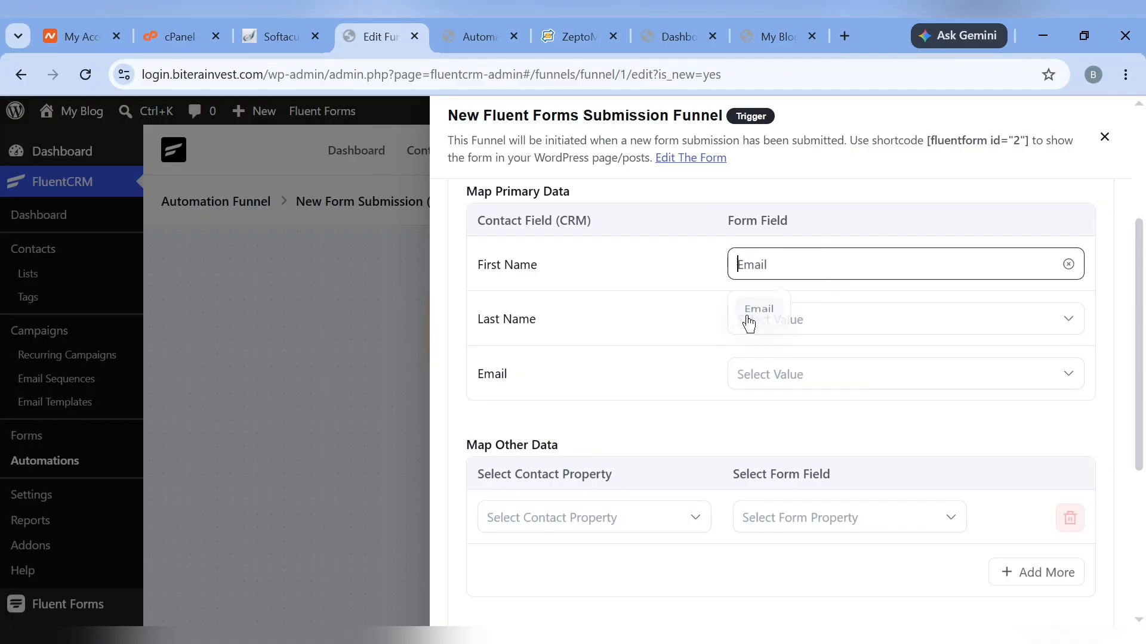
pyautogui.click(803, 322)
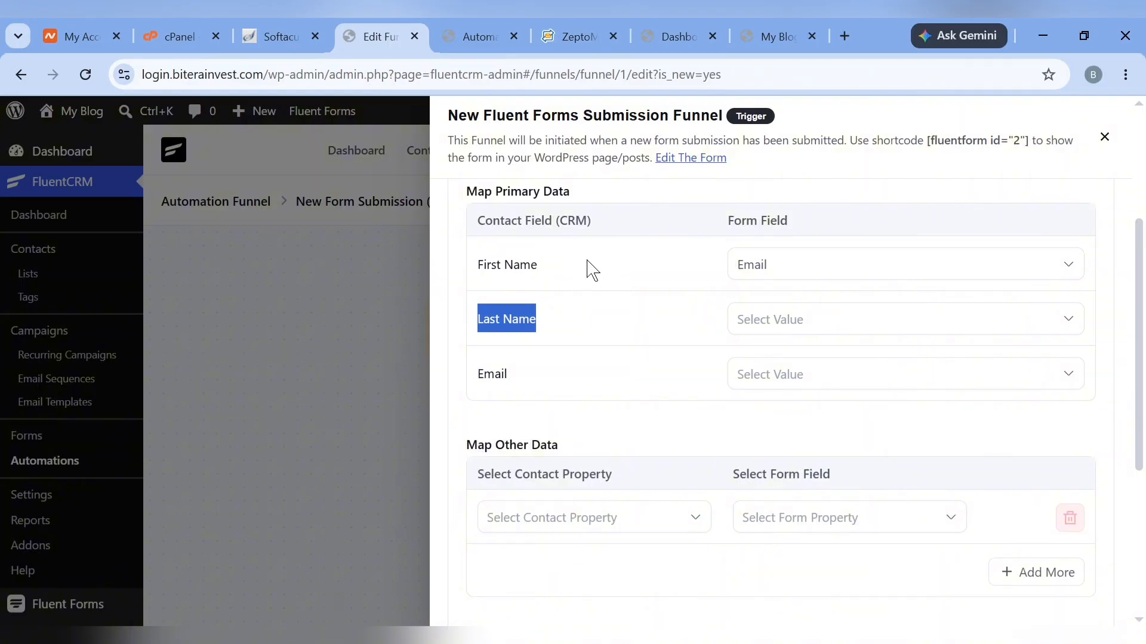
pyautogui.click(617, 449)
pyautogui.scroll(-4, 615, 450)
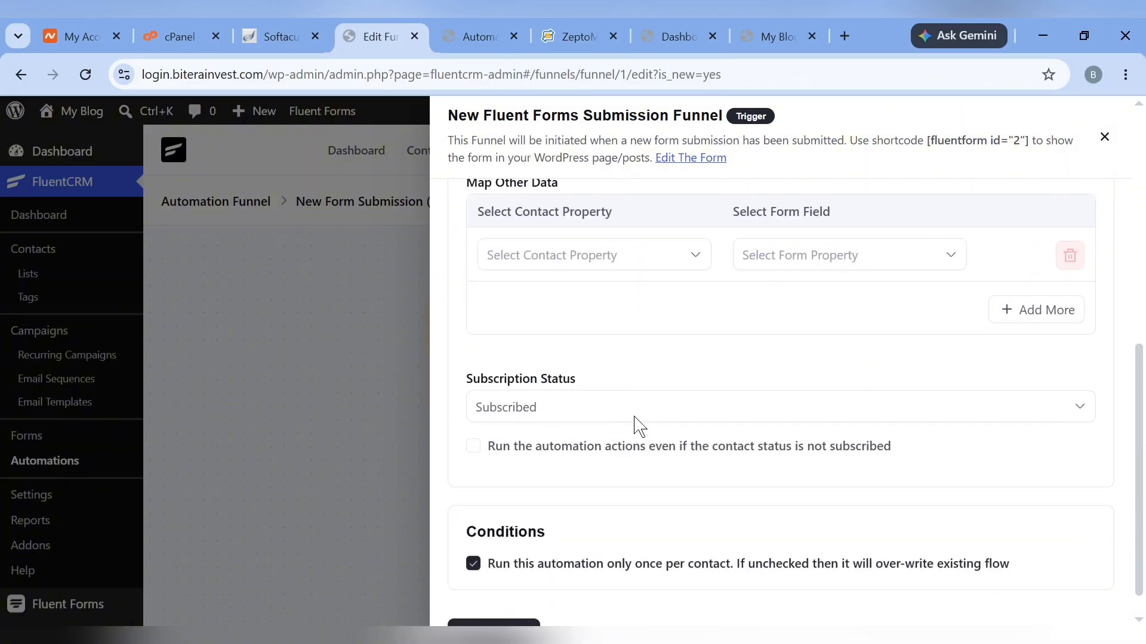
pyautogui.scroll(-1, 651, 322)
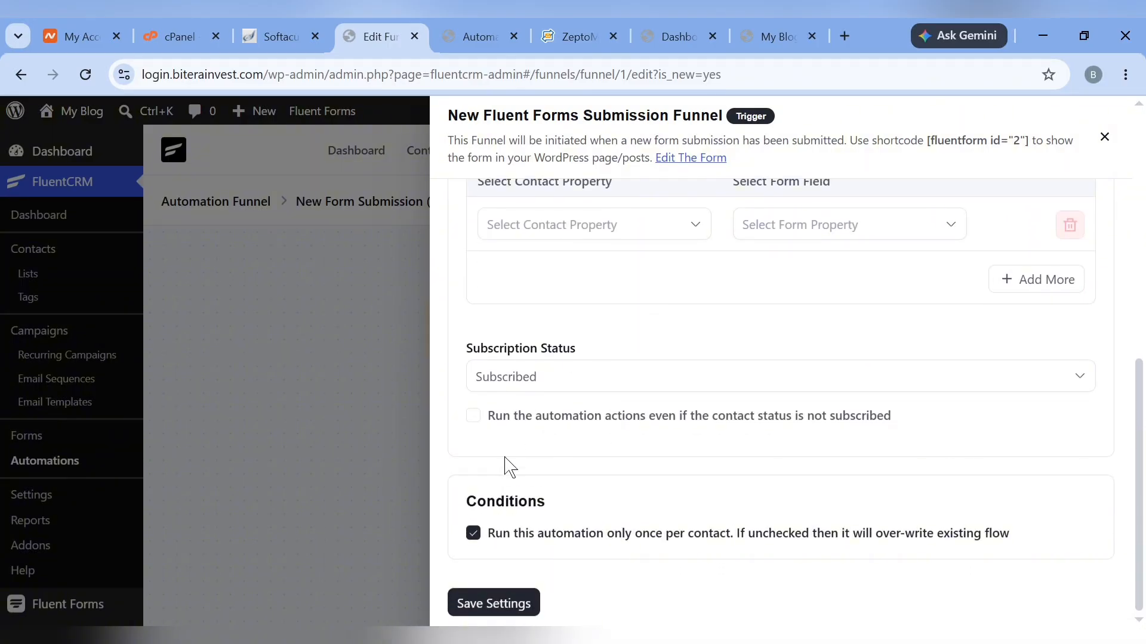
pyautogui.click(472, 417)
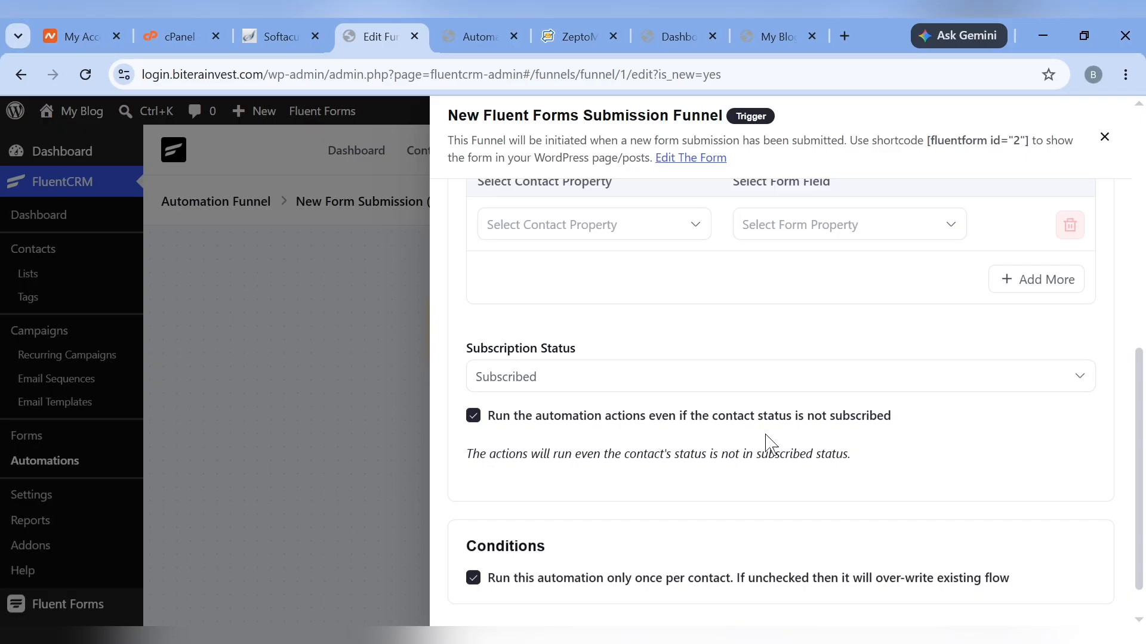
pyautogui.scroll(-1, 755, 484)
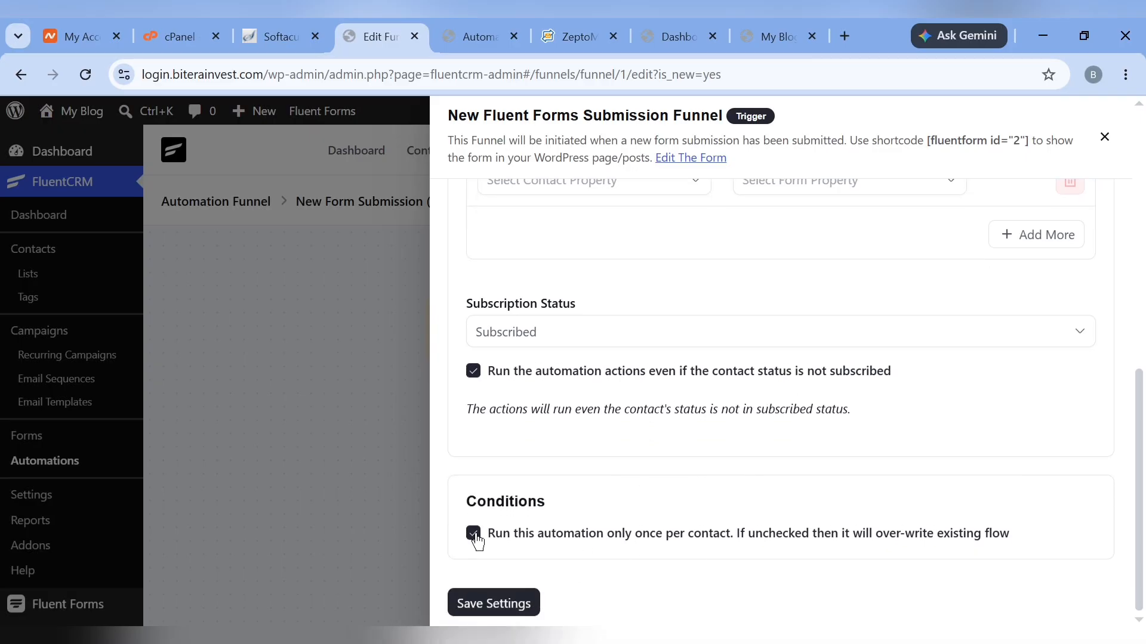
pyautogui.click(523, 603)
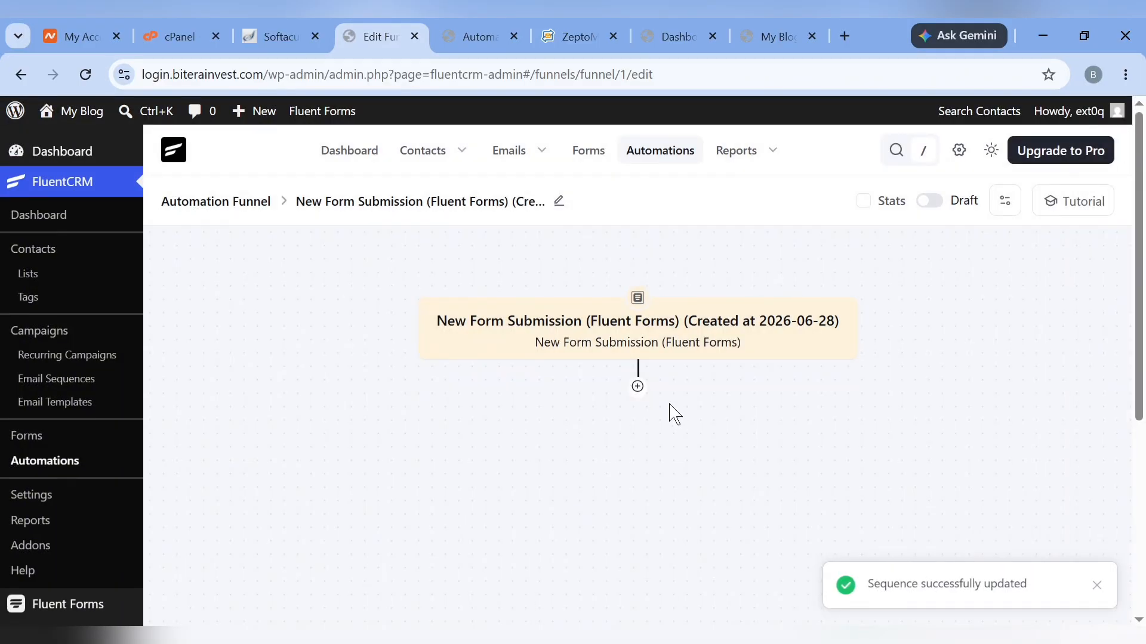
pyautogui.click(638, 386)
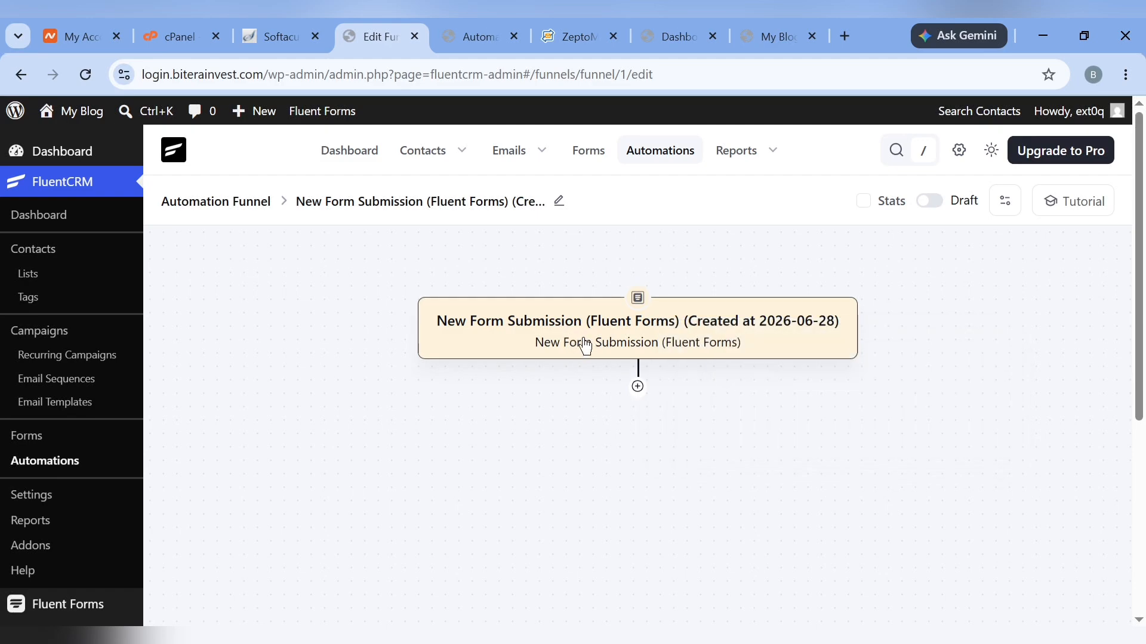
# Add and save an Apply List action set to the WooCommerce list
pyautogui.moveTo(638, 388)
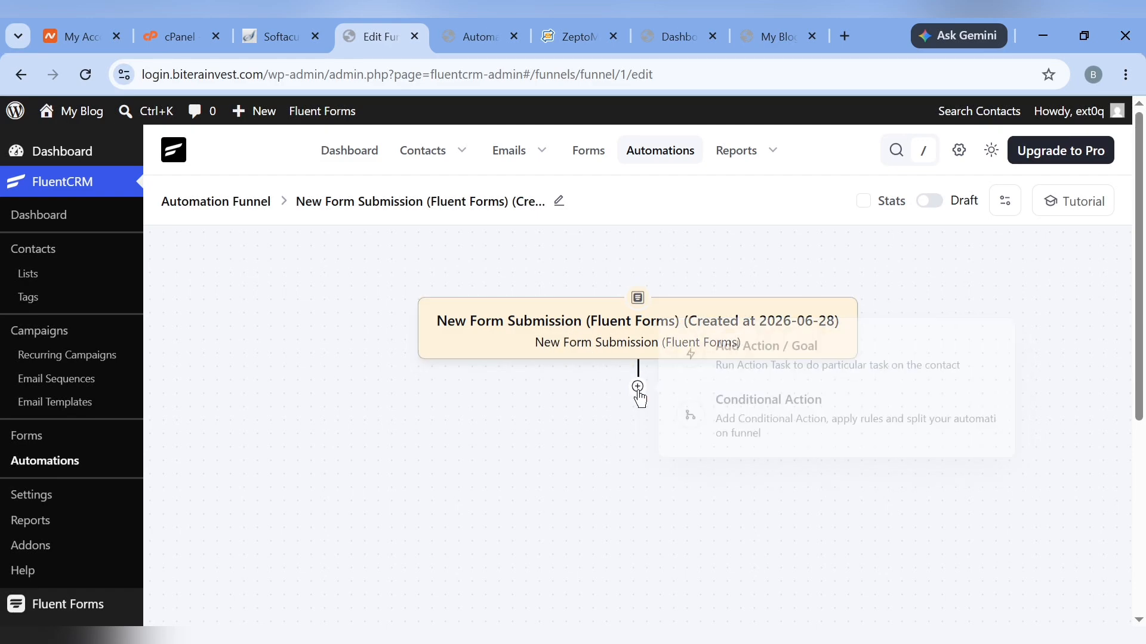
pyautogui.click(638, 387)
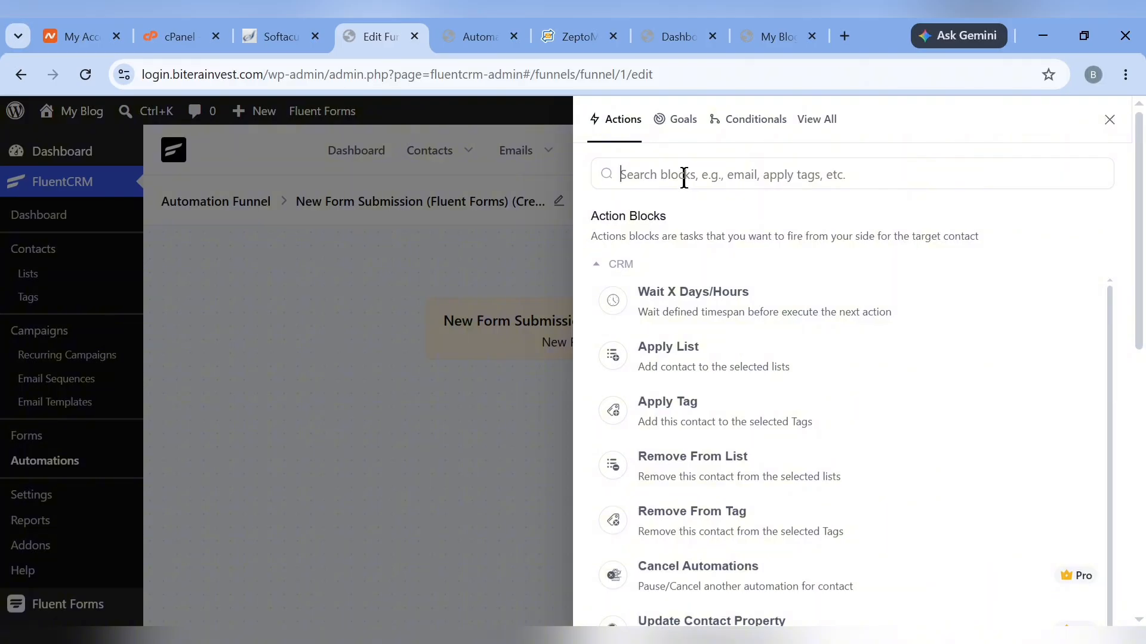
pyautogui.click(652, 366)
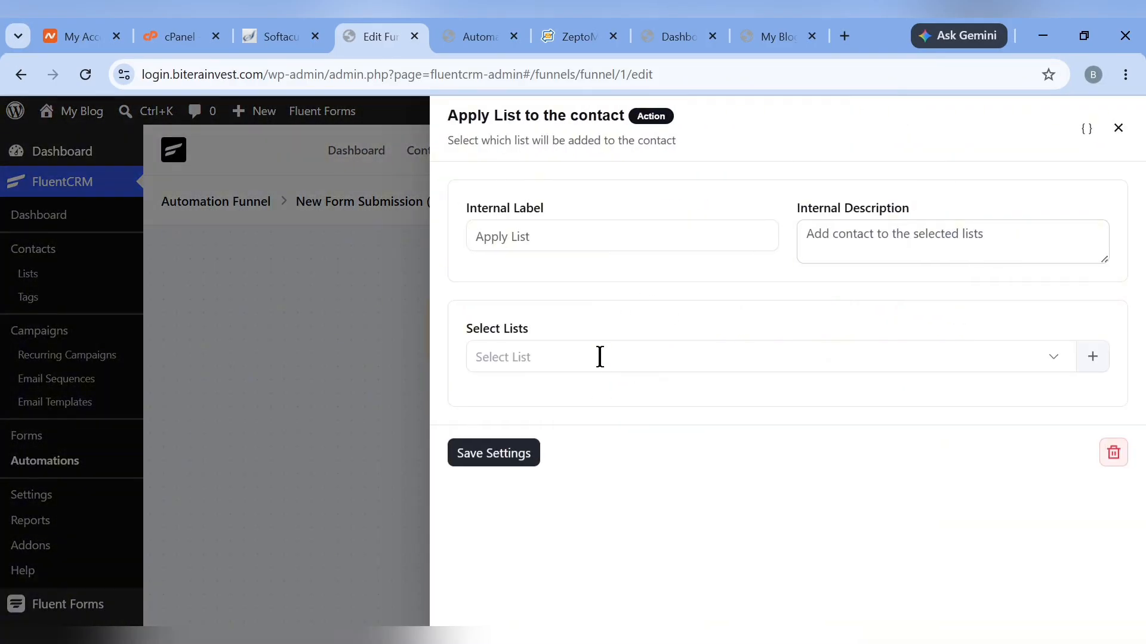
pyautogui.click(599, 357)
pyautogui.click(535, 409)
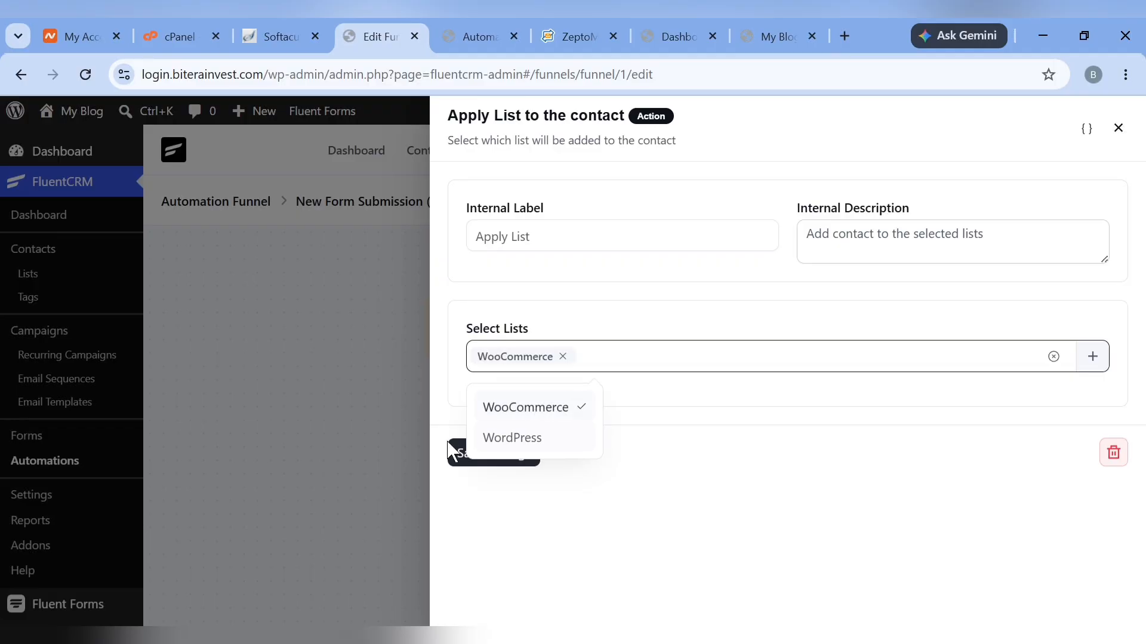
pyautogui.click(452, 451)
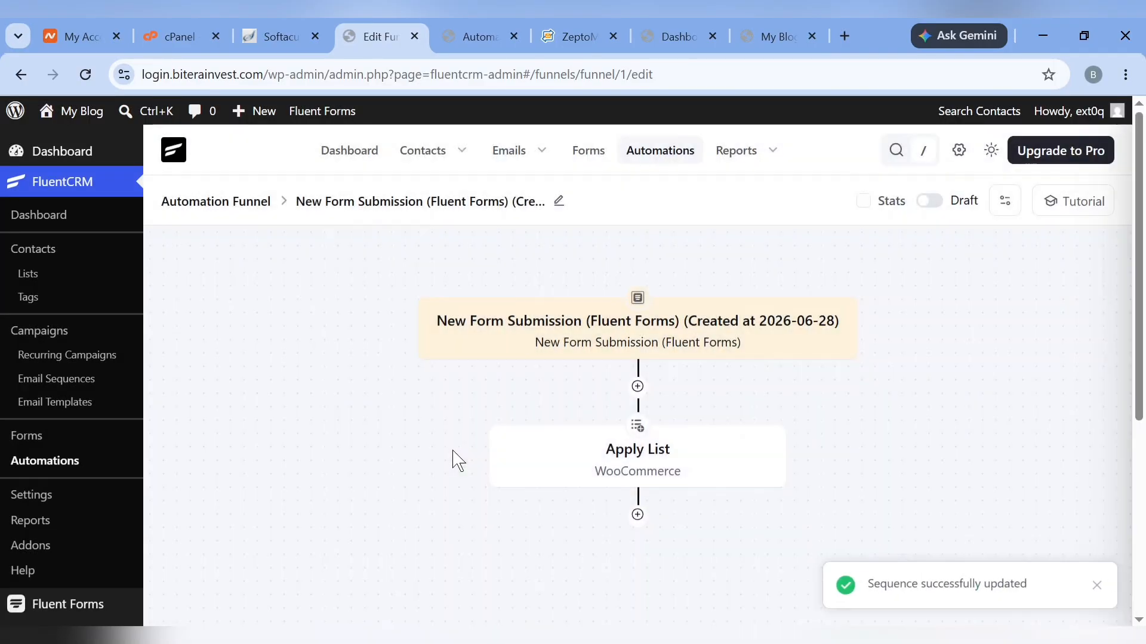
# Add and save an Apply Tag action set to the WooCommerce tag
pyautogui.click(637, 514)
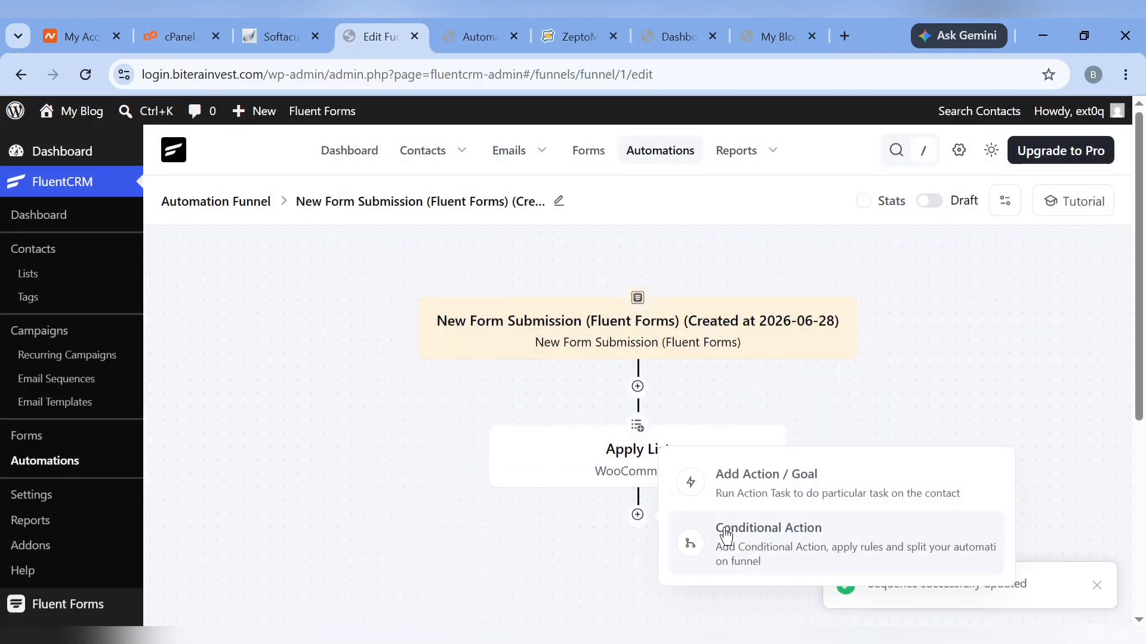
pyautogui.click(753, 477)
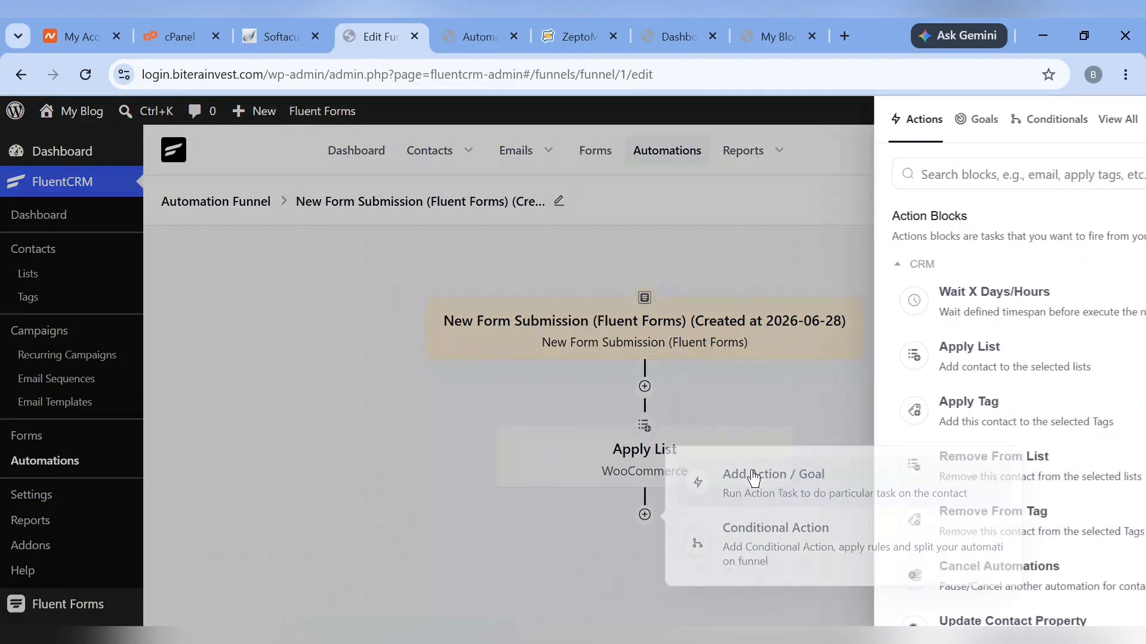
pyautogui.click(666, 405)
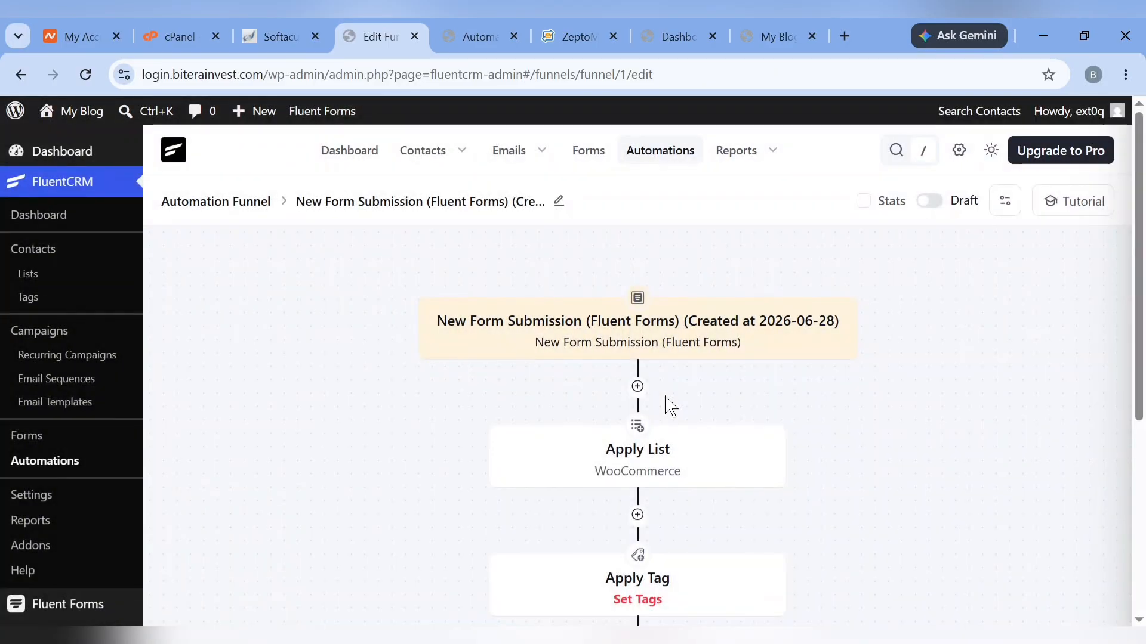
pyautogui.click(585, 368)
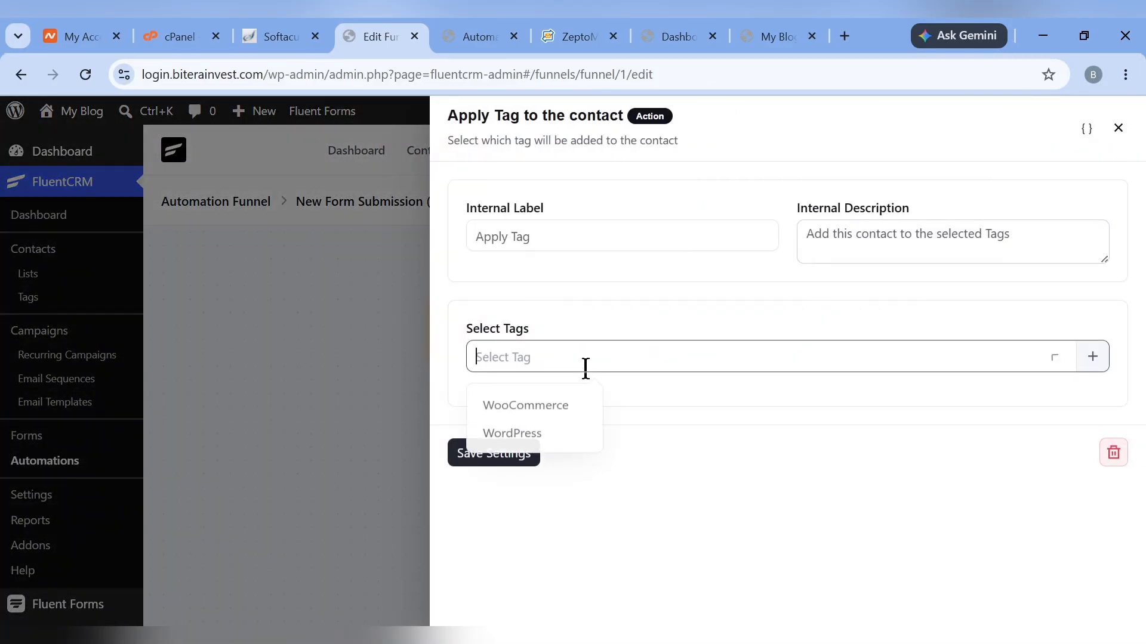
pyautogui.click(523, 420)
pyautogui.click(456, 452)
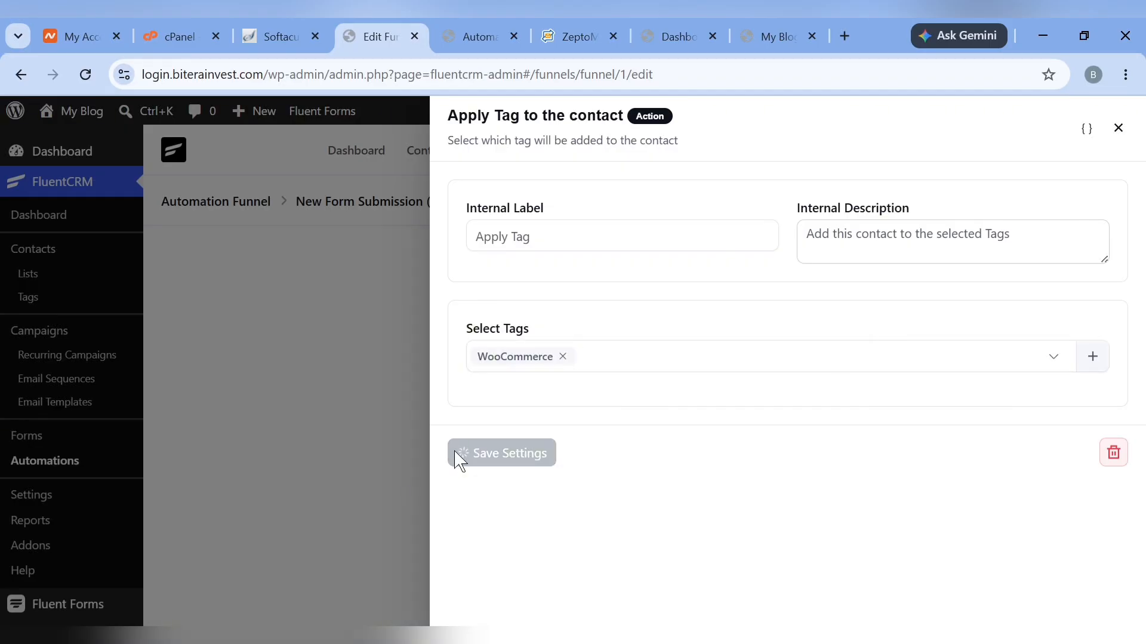
pyautogui.scroll(-5, 460, 462)
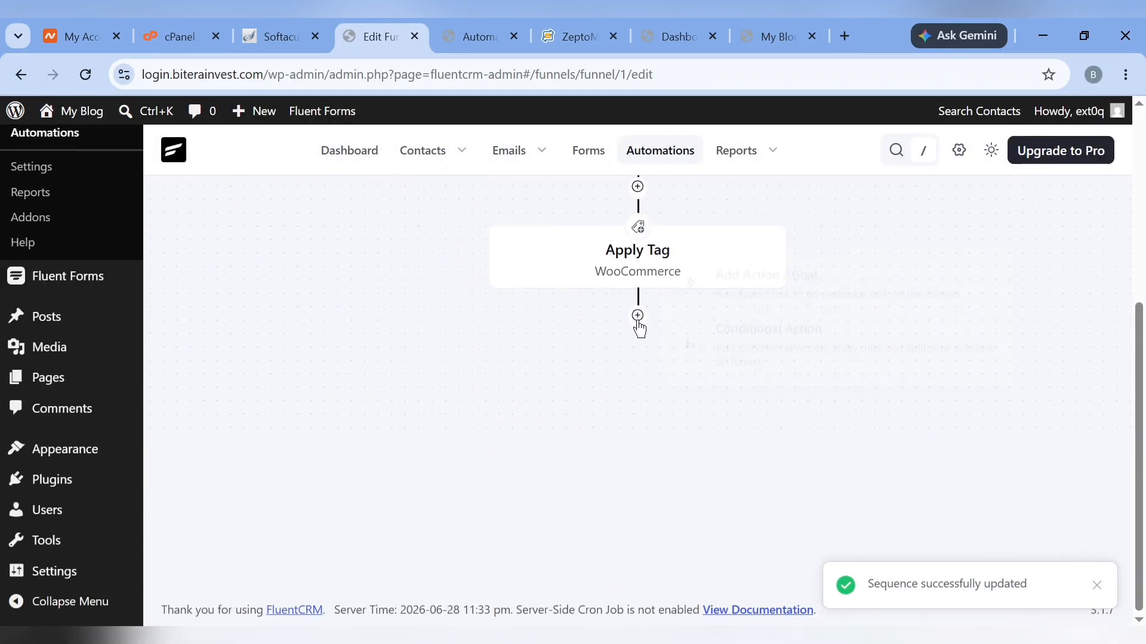
# Add a Send Custom Email action and begin its subject with 'Welco'
pyautogui.click(787, 285)
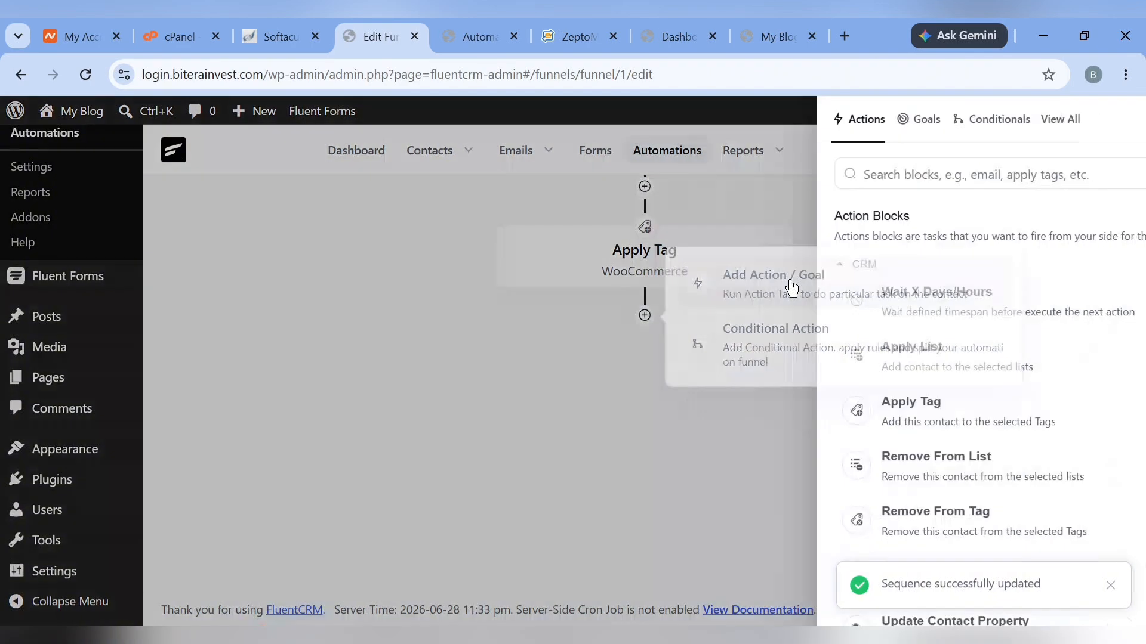
pyautogui.scroll(-2, 811, 405)
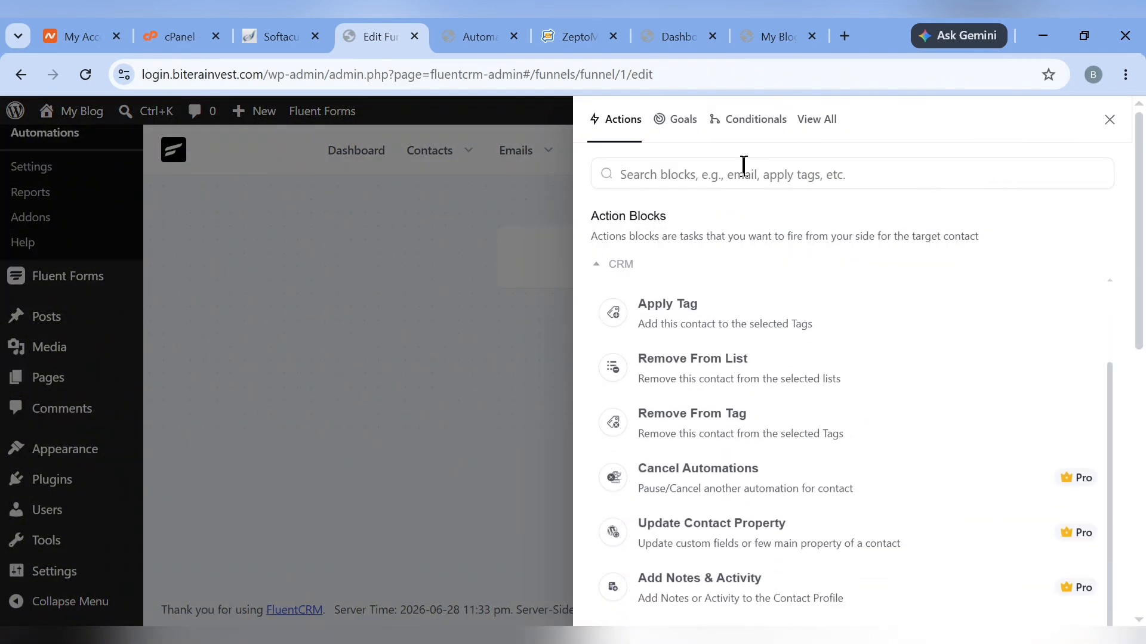
pyautogui.write('emai')
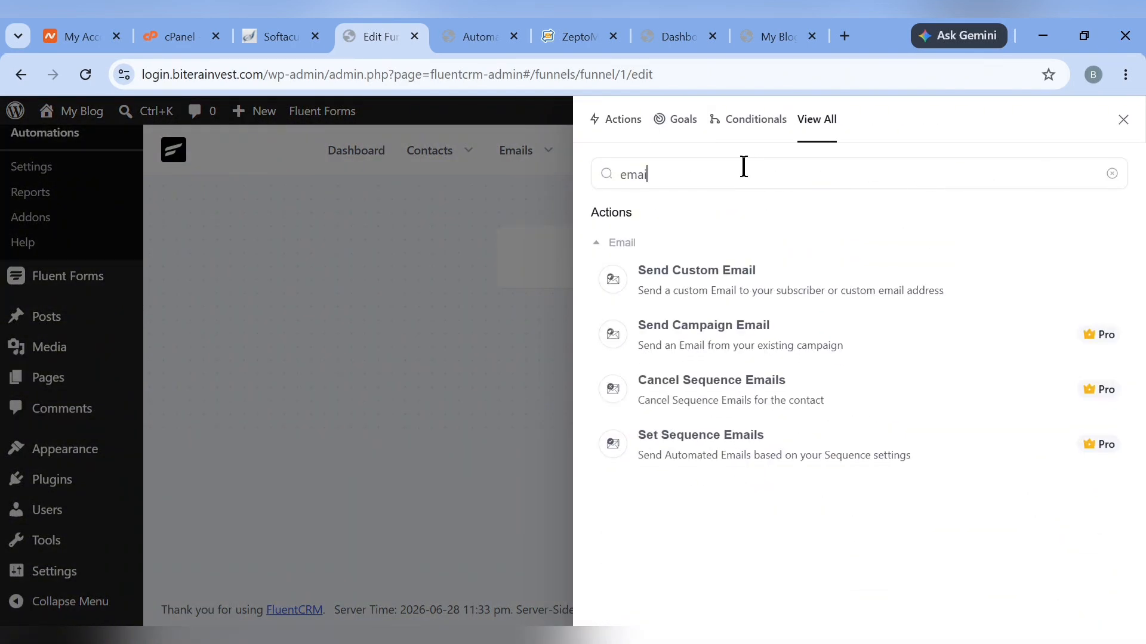
pyautogui.click(735, 276)
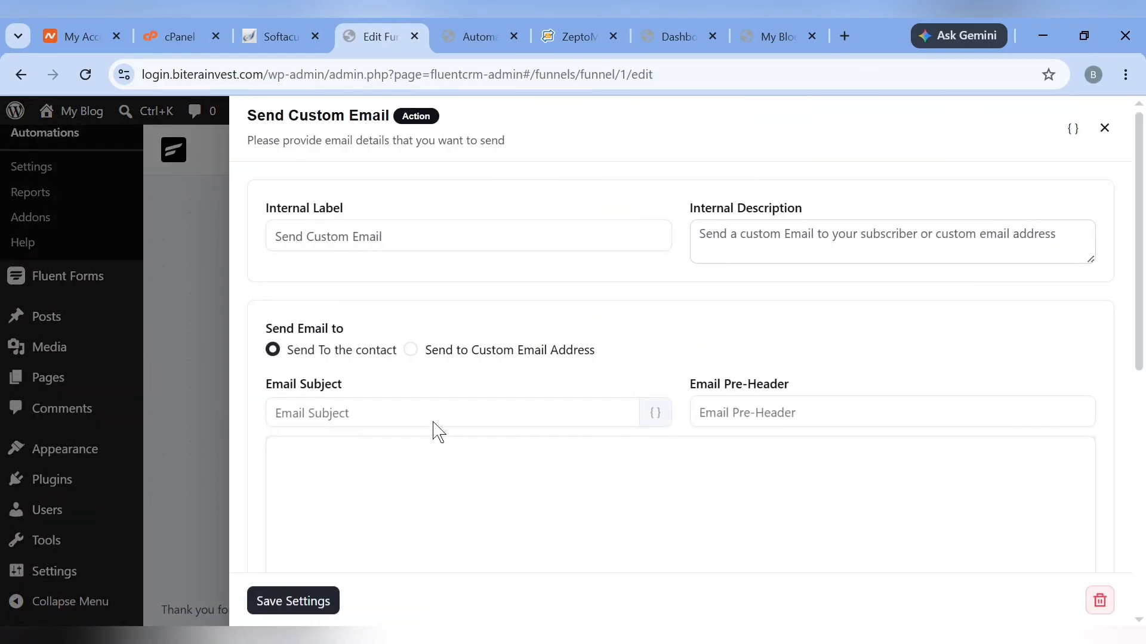
pyautogui.click(439, 418)
pyautogui.write('Welcome')
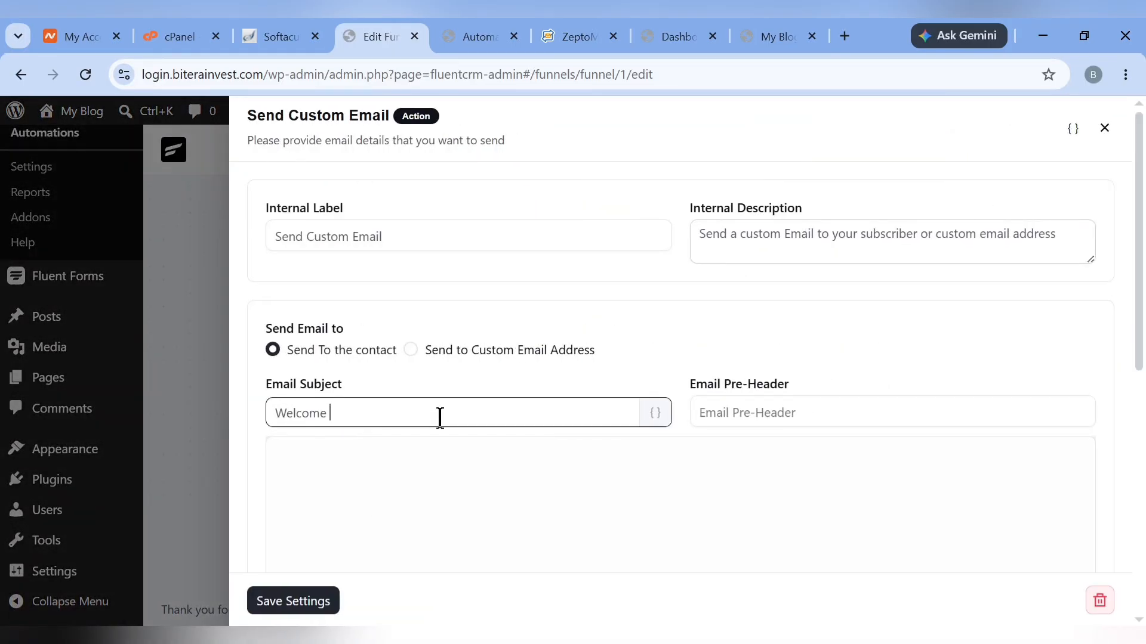
pyautogui.scroll(-4, 550, 488)
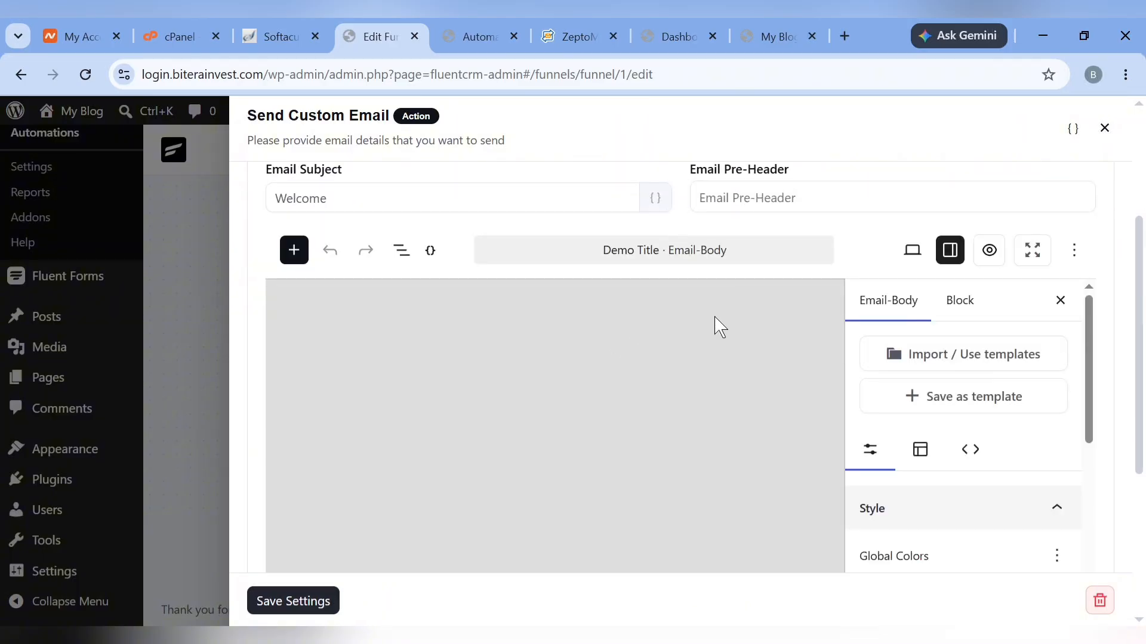
pyautogui.click(790, 407)
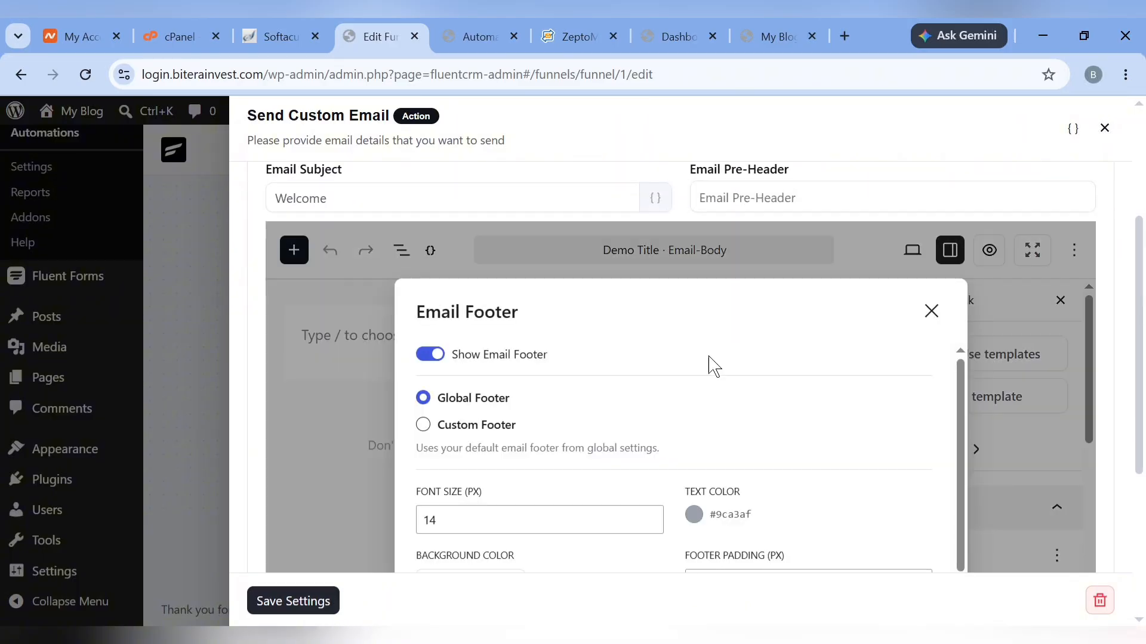
pyautogui.click(931, 310)
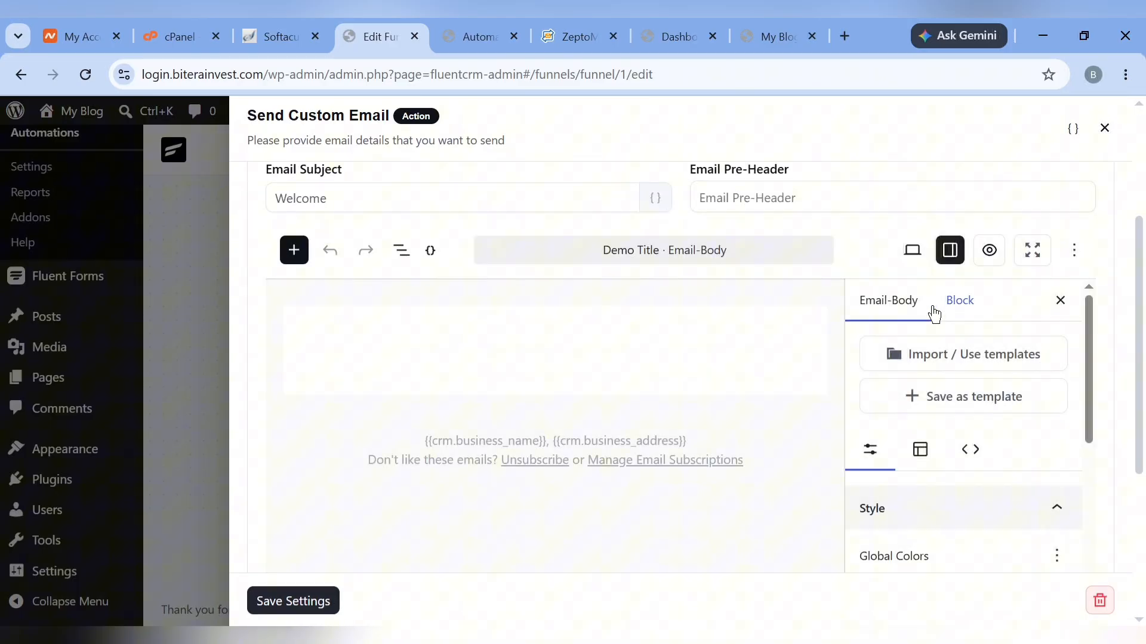
# Give the email's heading block the dark text colour #0B0620
pyautogui.click(719, 337)
pyautogui.click(798, 348)
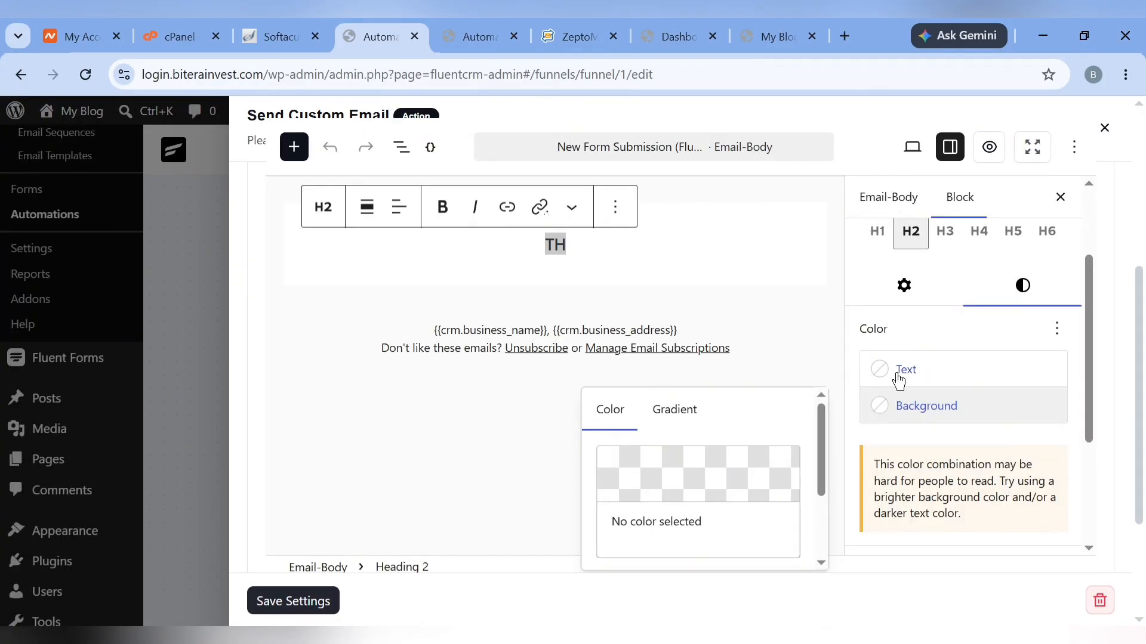
pyautogui.click(899, 373)
pyautogui.click(657, 316)
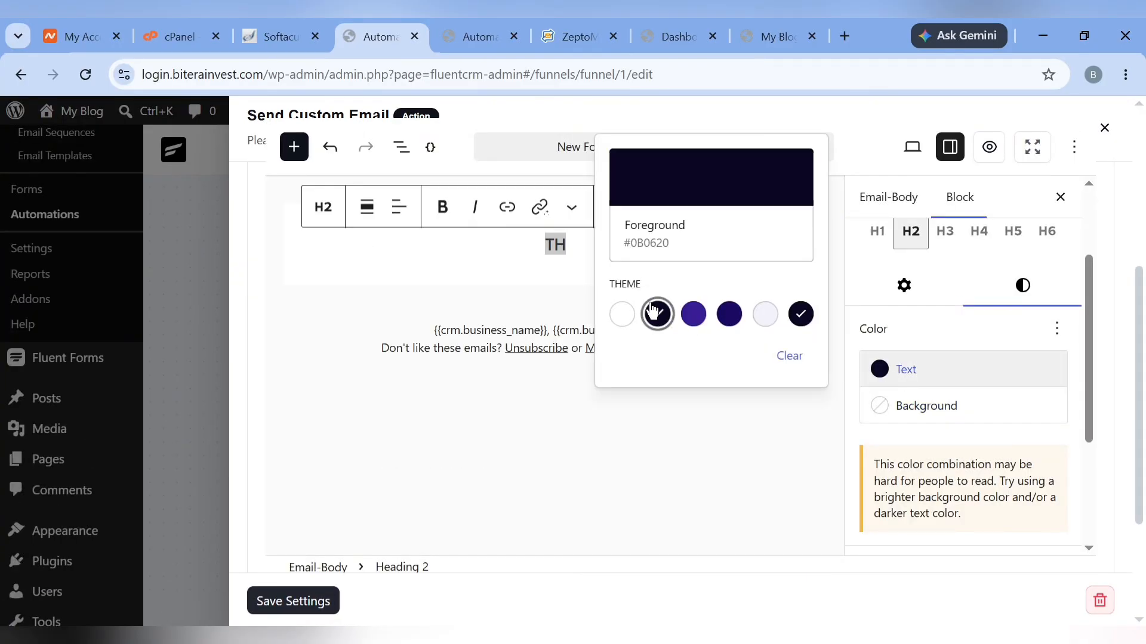
pyautogui.click(566, 399)
pyautogui.scroll(5, 564, 394)
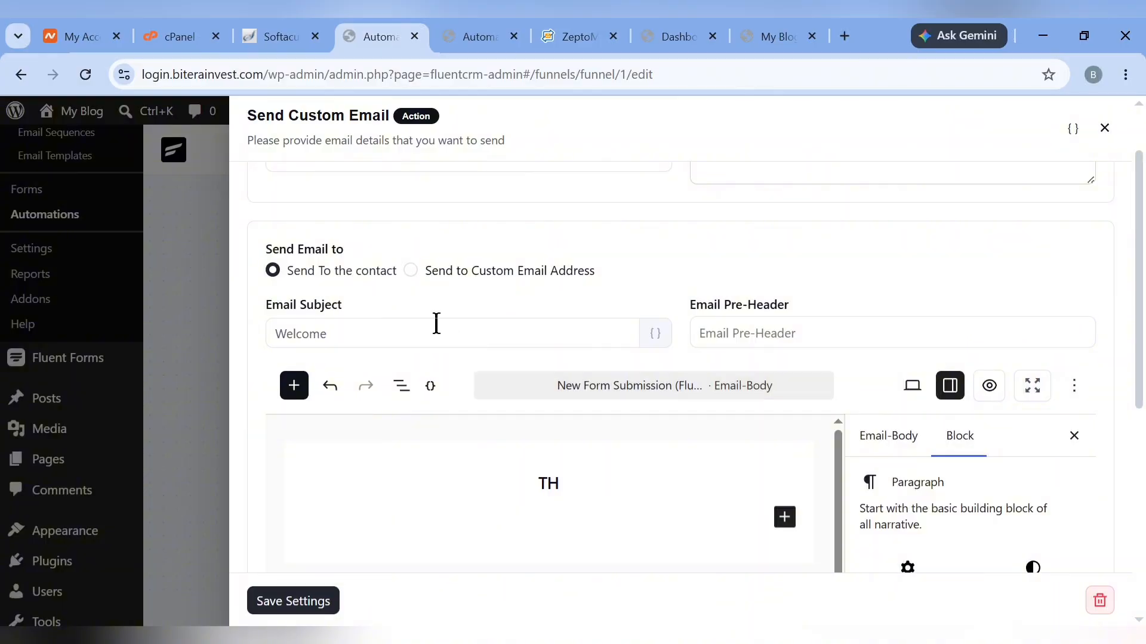
# Finish the 'Welcome to Auto' subject and replace the TH heading with a welcome line naming the subscriber
pyautogui.click(436, 325)
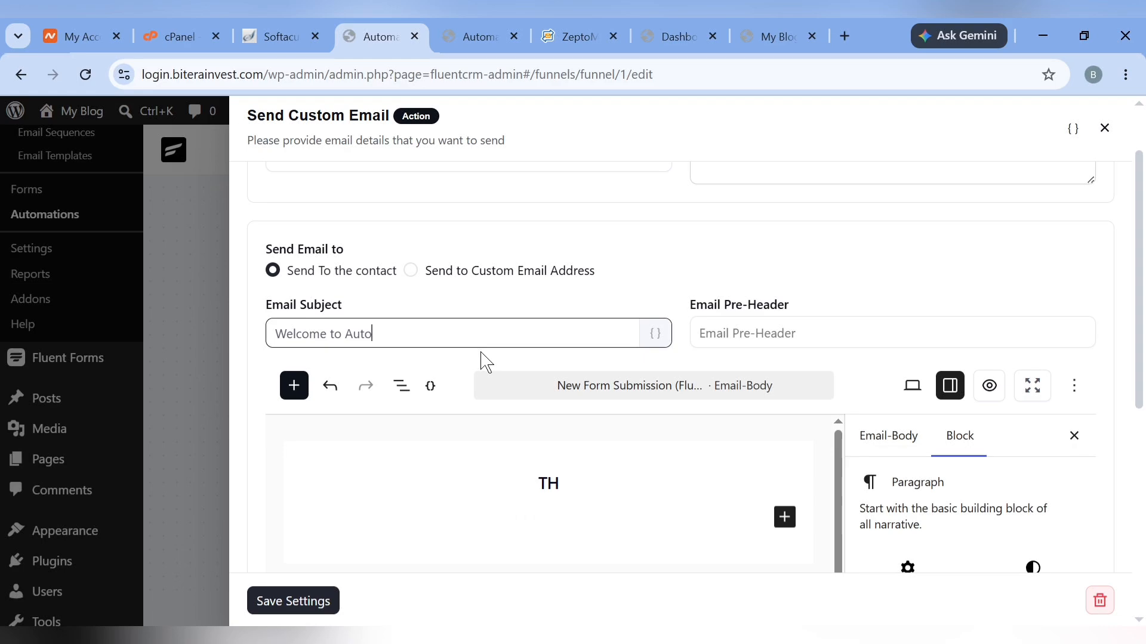
pyautogui.click(589, 481)
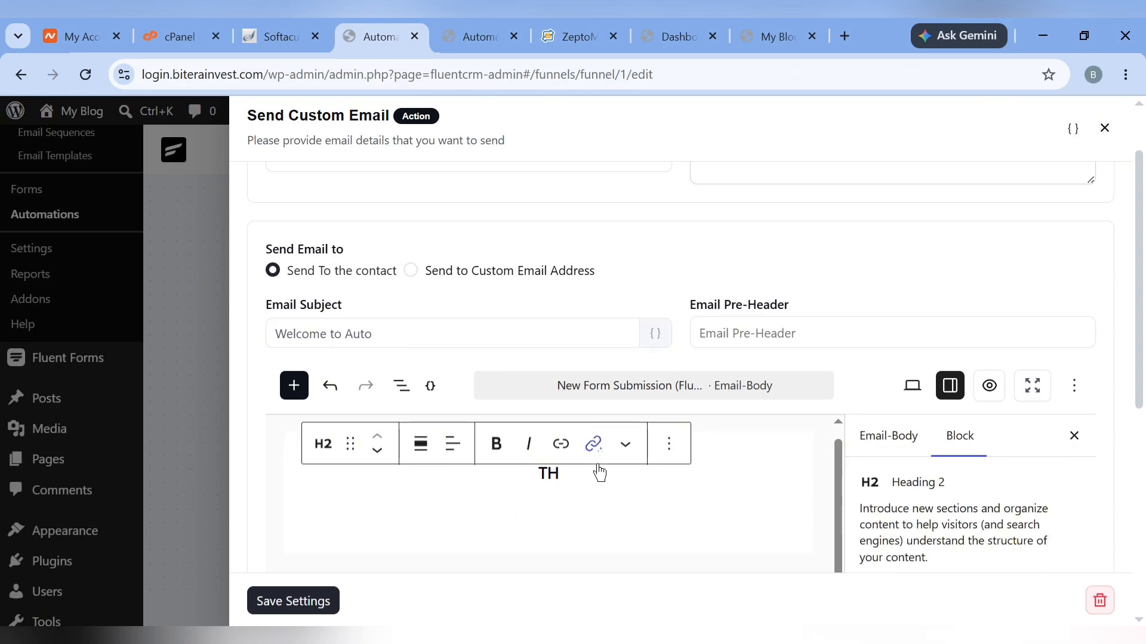
pyautogui.doubleClick(597, 471)
pyautogui.press('BackSpace')
pyautogui.click(710, 472)
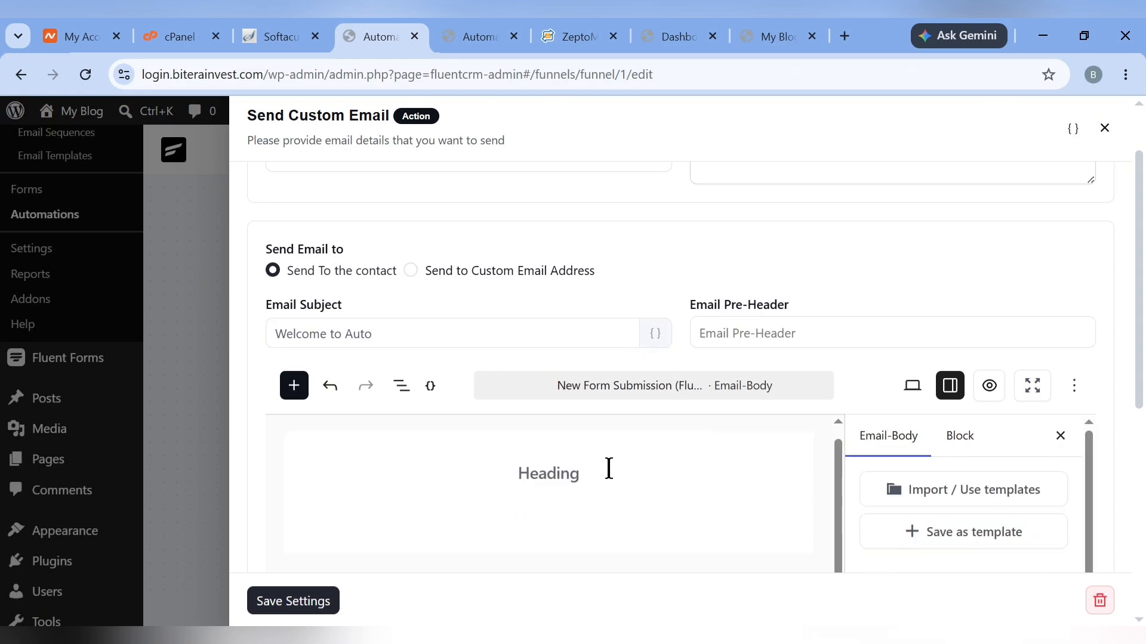
pyautogui.click(580, 473)
pyautogui.write('T')
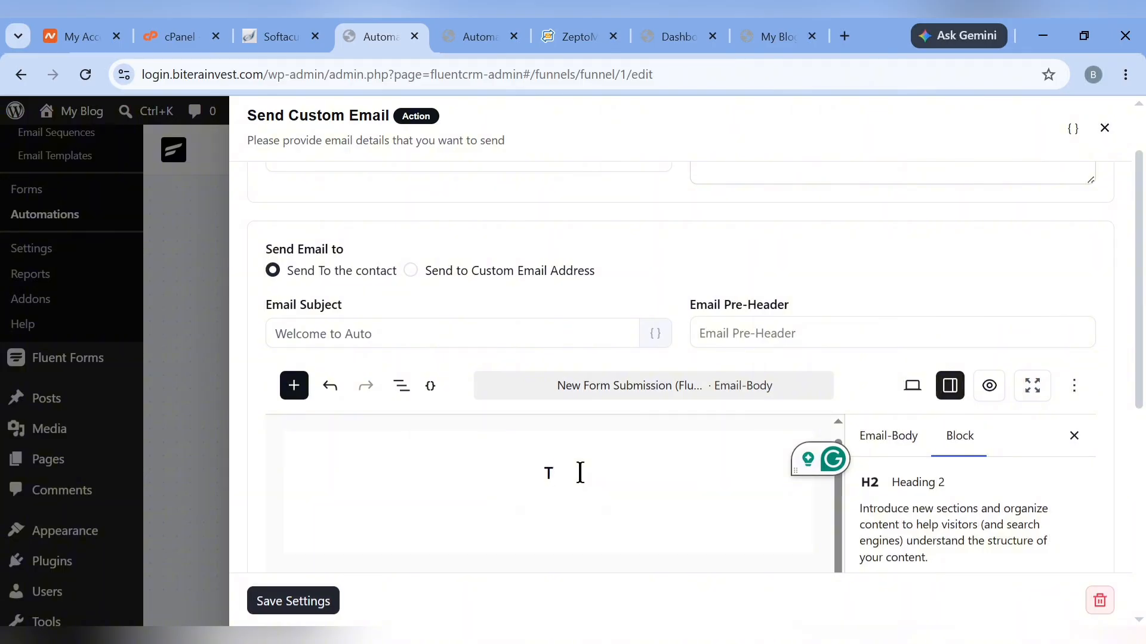
pyautogui.press('BackSpace')
pyautogui.write('welcome by matthew')
# Capitalise the name via spelling suggestion, save the email action, and select the blog page address
pyautogui.rightClick(573, 474)
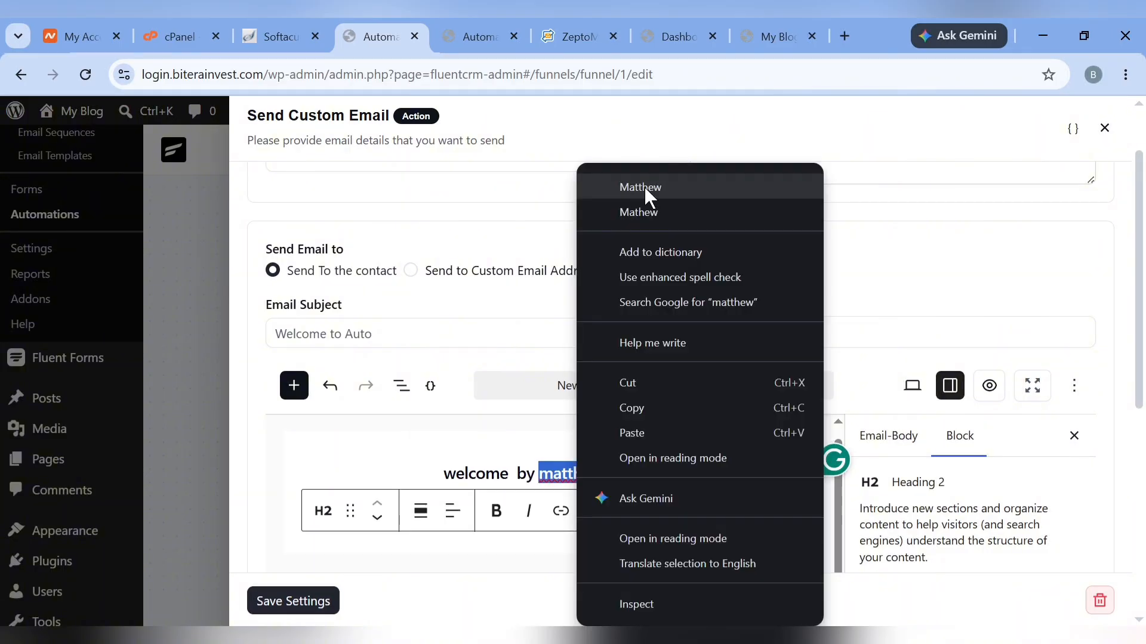
pyautogui.click(643, 188)
pyautogui.click(312, 602)
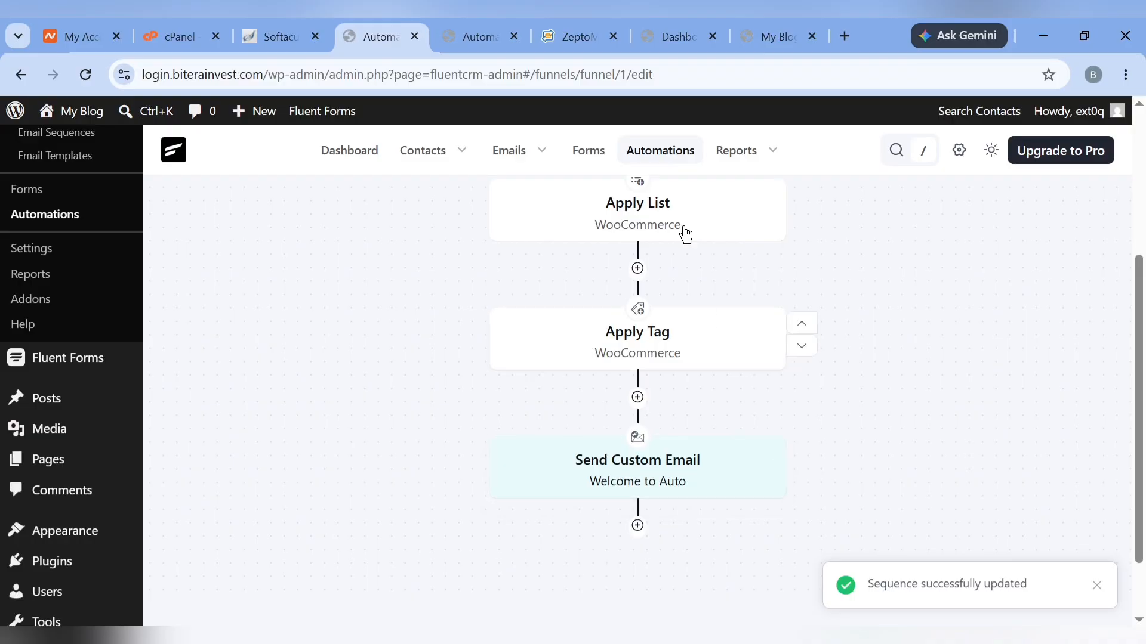
pyautogui.click(473, 35)
pyautogui.click(388, 74)
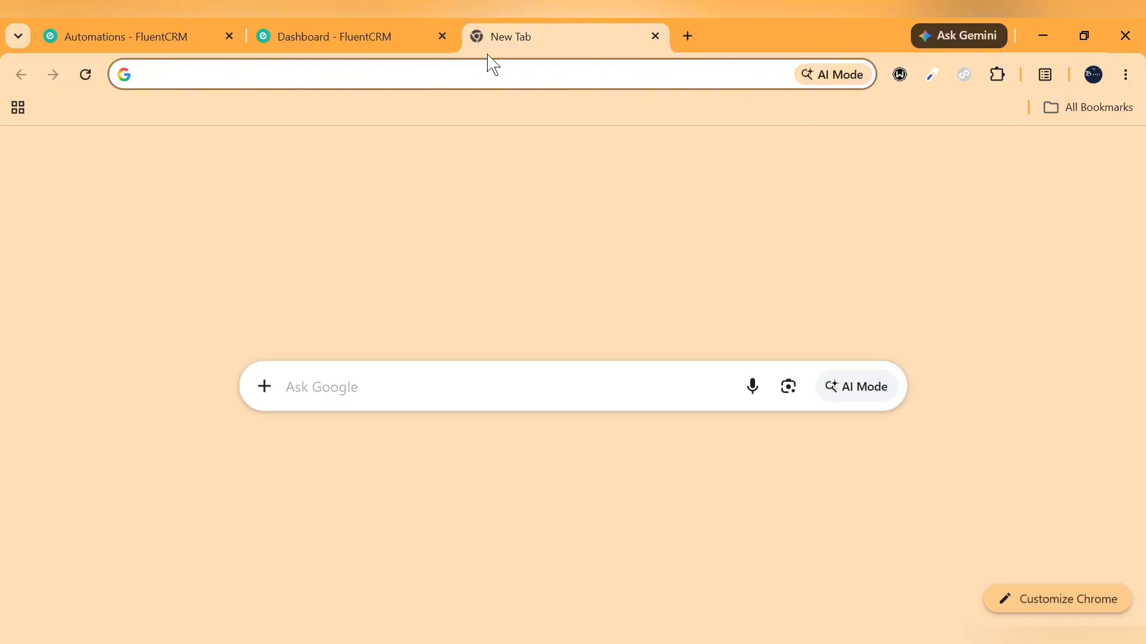
# Load the Automation blog page from the pasted address and open Gmail in another tab
pyautogui.write('https://login.biterainvest.com/automation/')
pyautogui.press('Return')
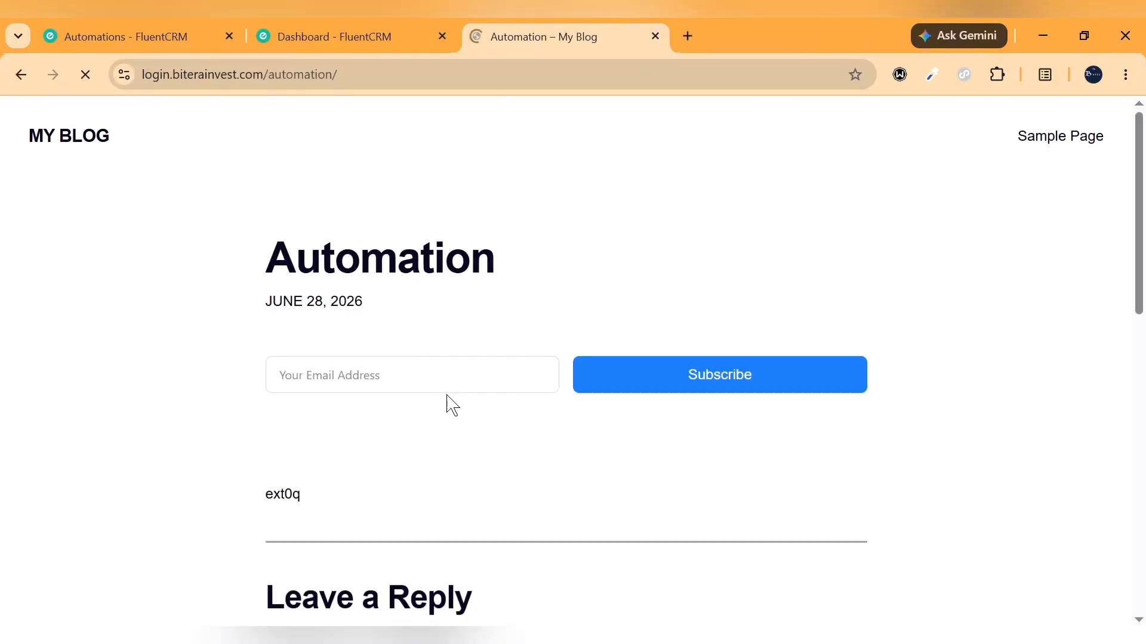
pyautogui.click(458, 384)
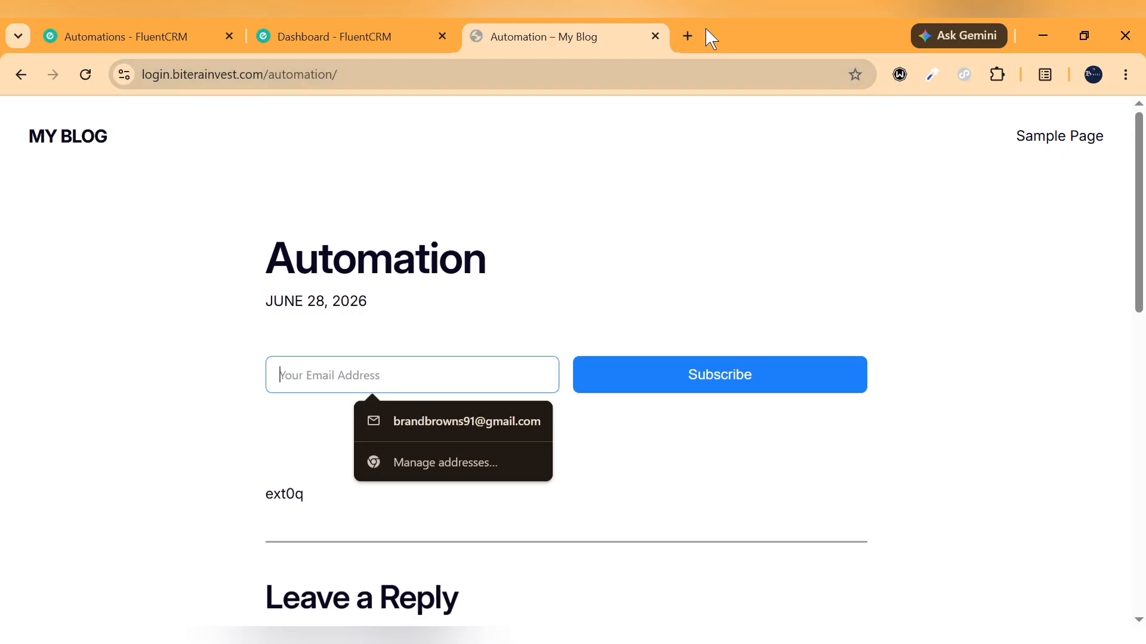
pyautogui.click(688, 36)
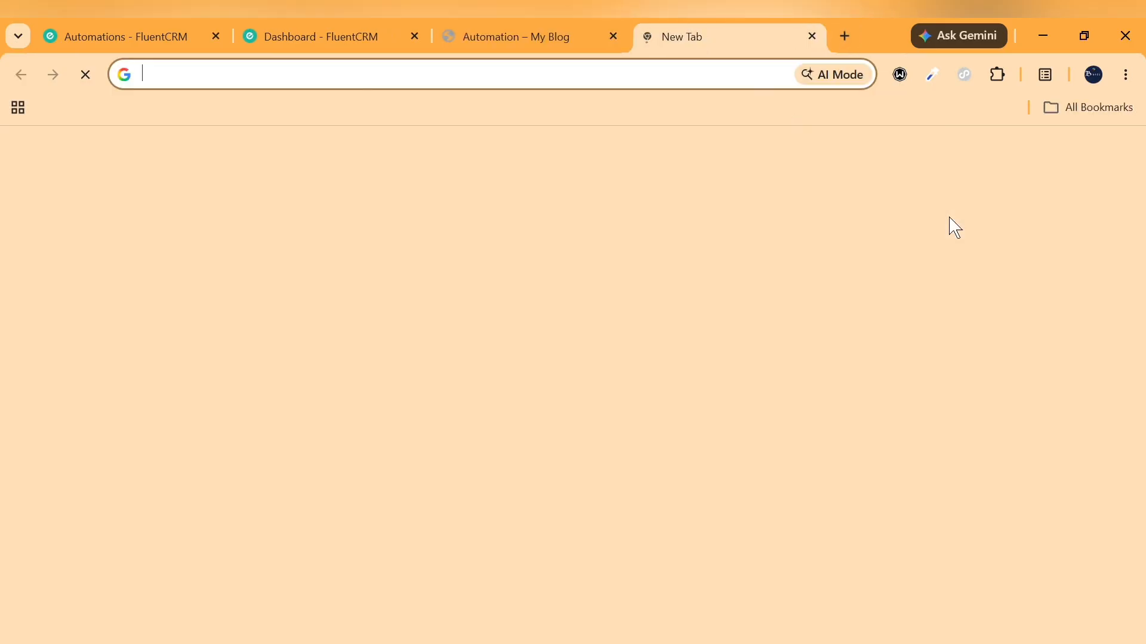
pyautogui.click(660, 537)
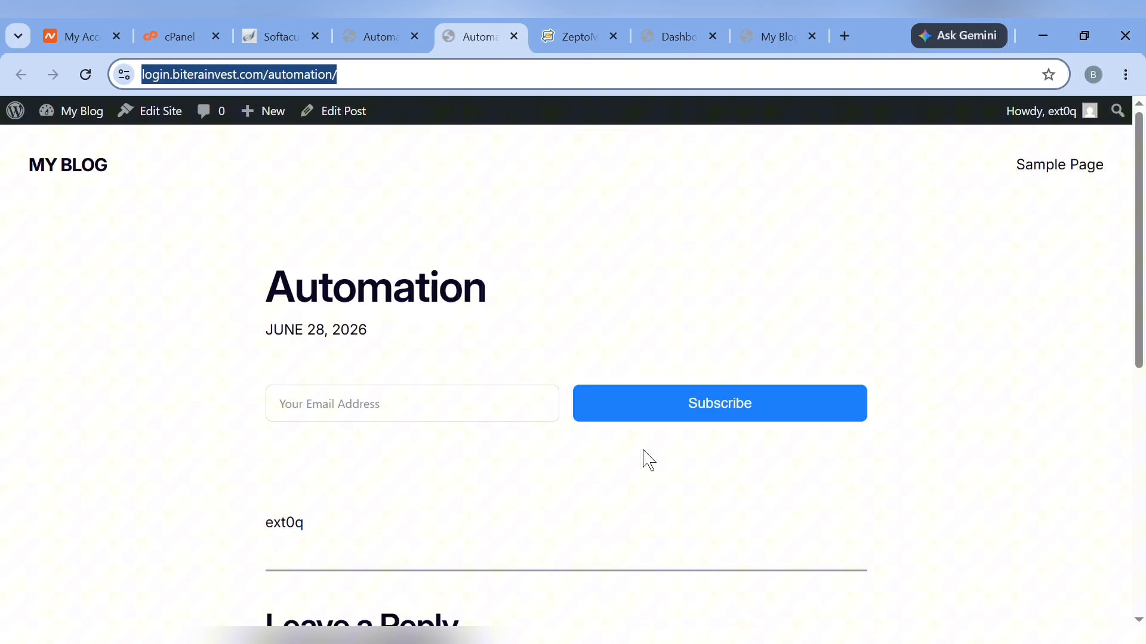
# Switch the automation funnel from Draft to Published
pyautogui.click(395, 22)
pyautogui.scroll(4, 650, 453)
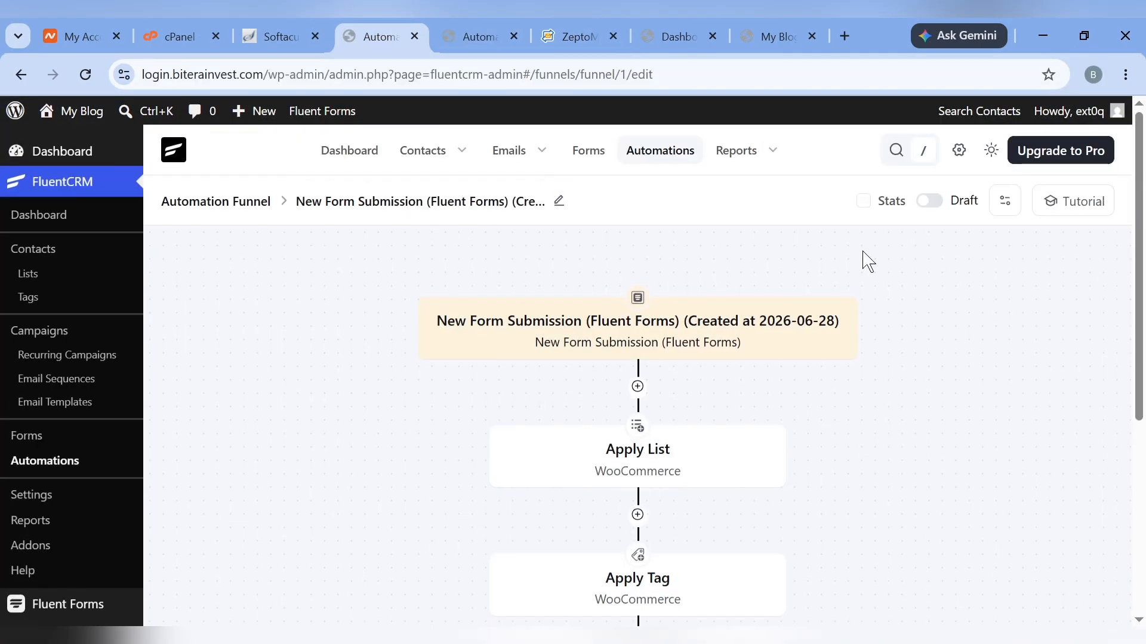
pyautogui.click(932, 202)
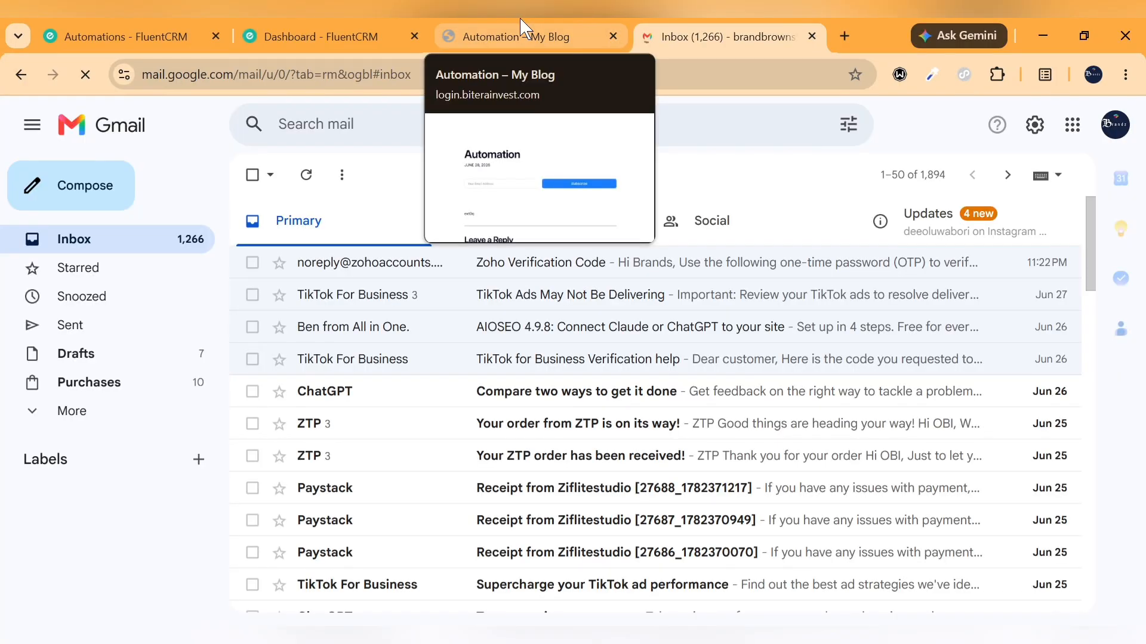
# Submit the Automation page's subscribe form with the saved email address, then go to Gmail
pyautogui.click(521, 28)
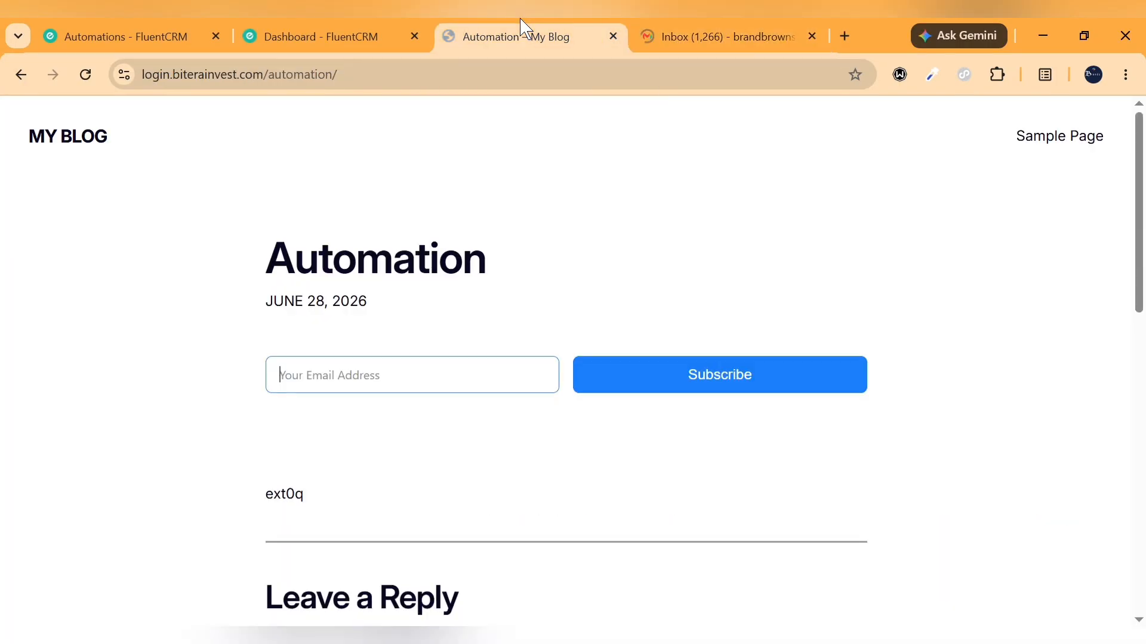
pyautogui.click(355, 368)
pyautogui.click(402, 415)
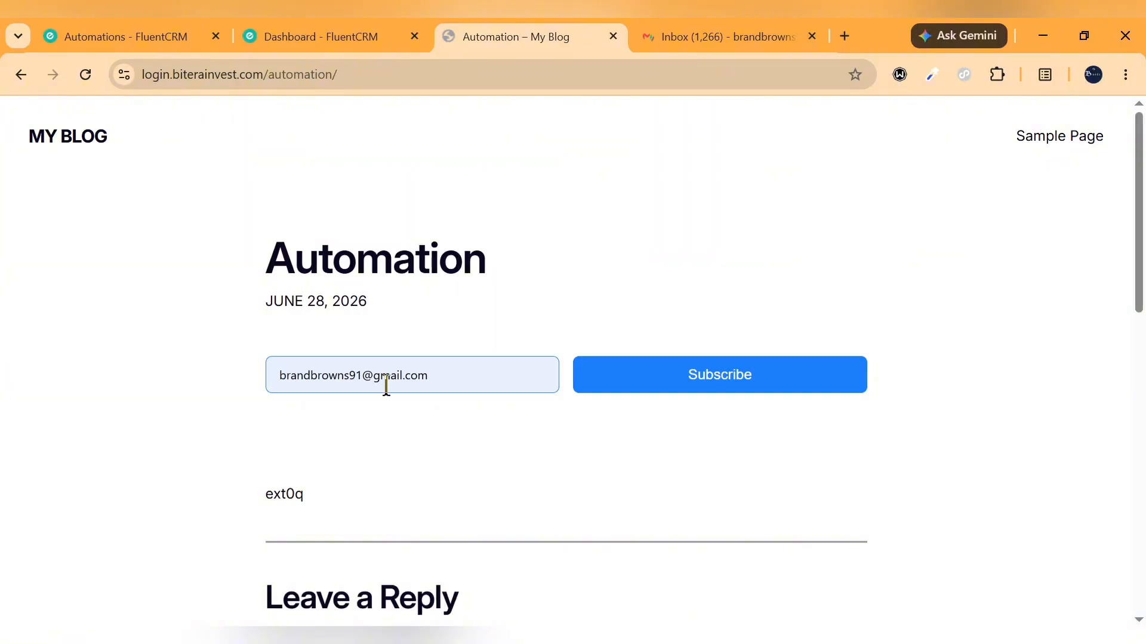
pyautogui.click(680, 377)
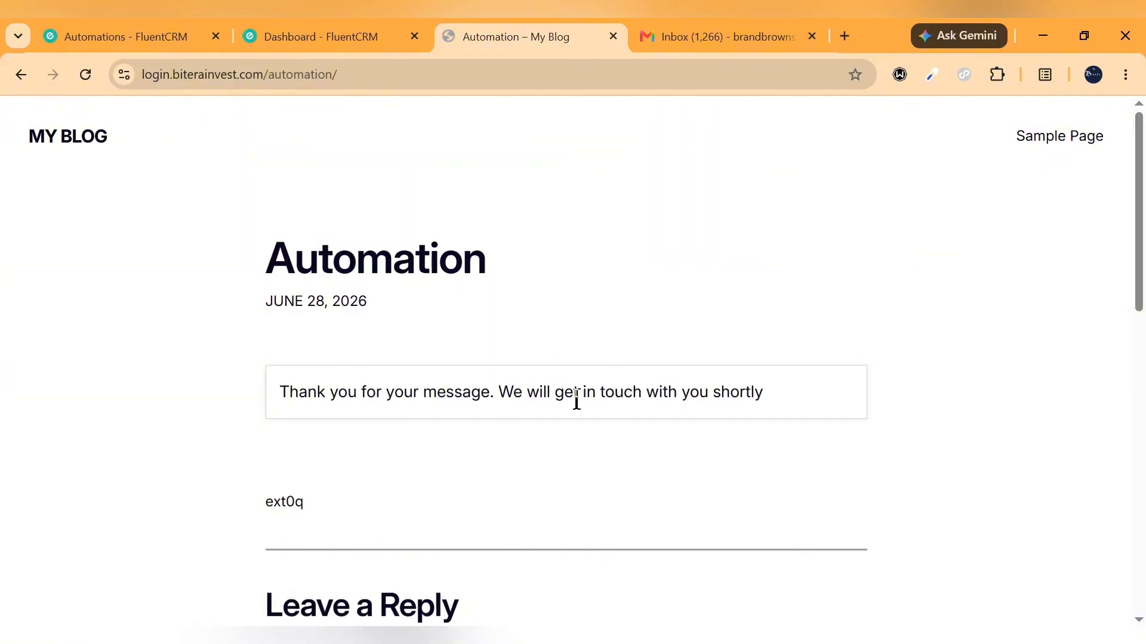
pyautogui.click(683, 19)
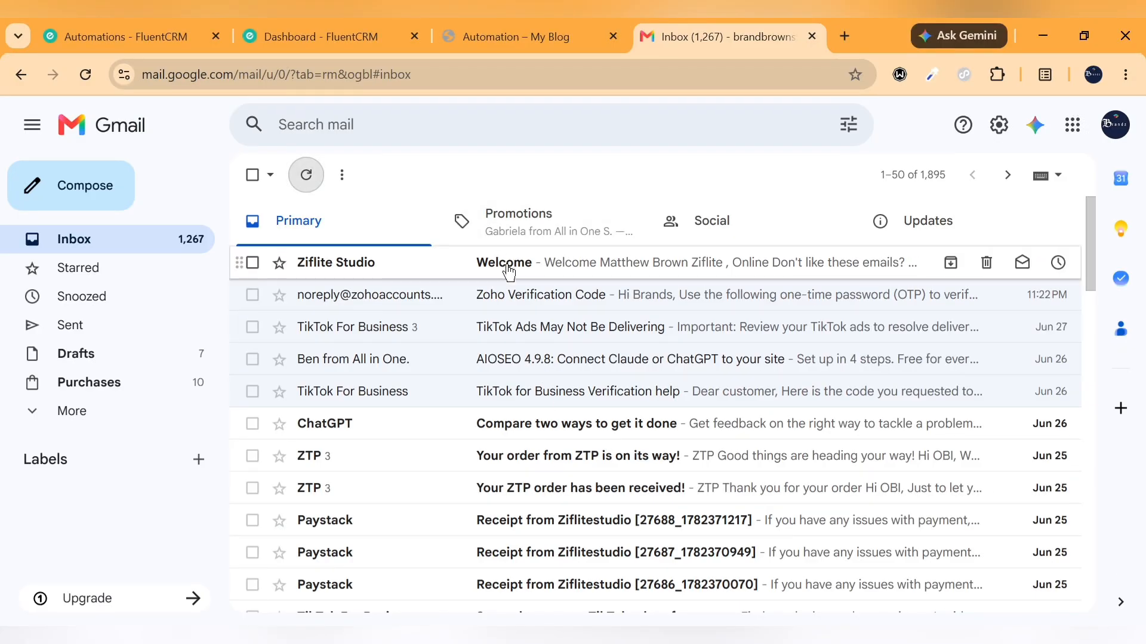
# Read the new Welcome email from Ziflite Studio, then go back to the inbox
pyautogui.click(508, 272)
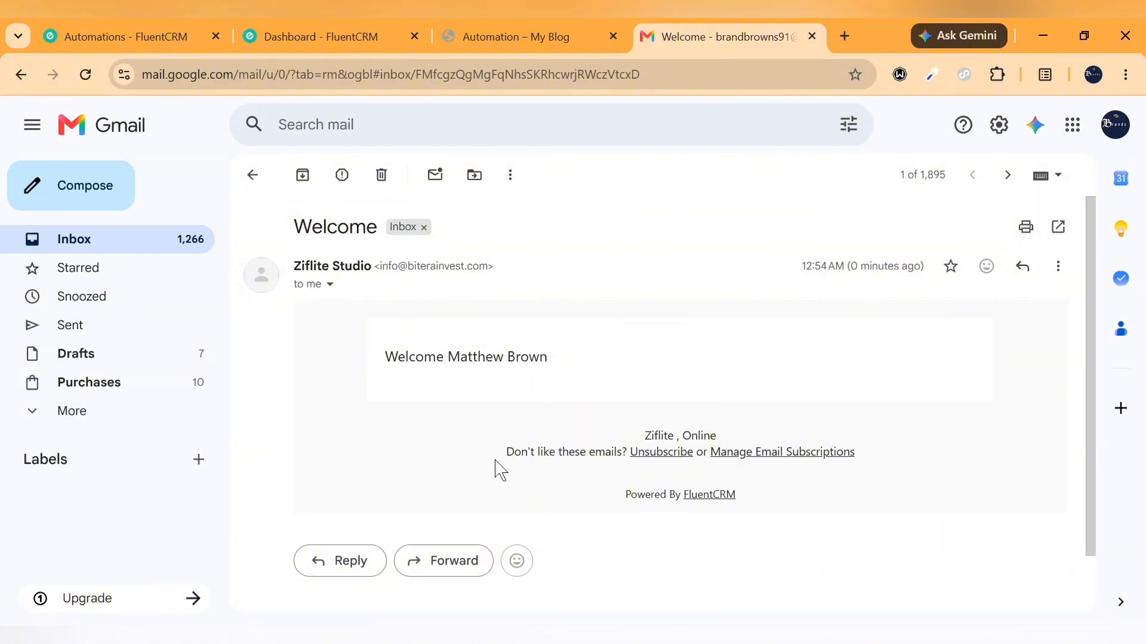
pyautogui.click(253, 176)
# Reload the 'Automation – My Blog' page and scroll through the updated form
pyautogui.click(546, 27)
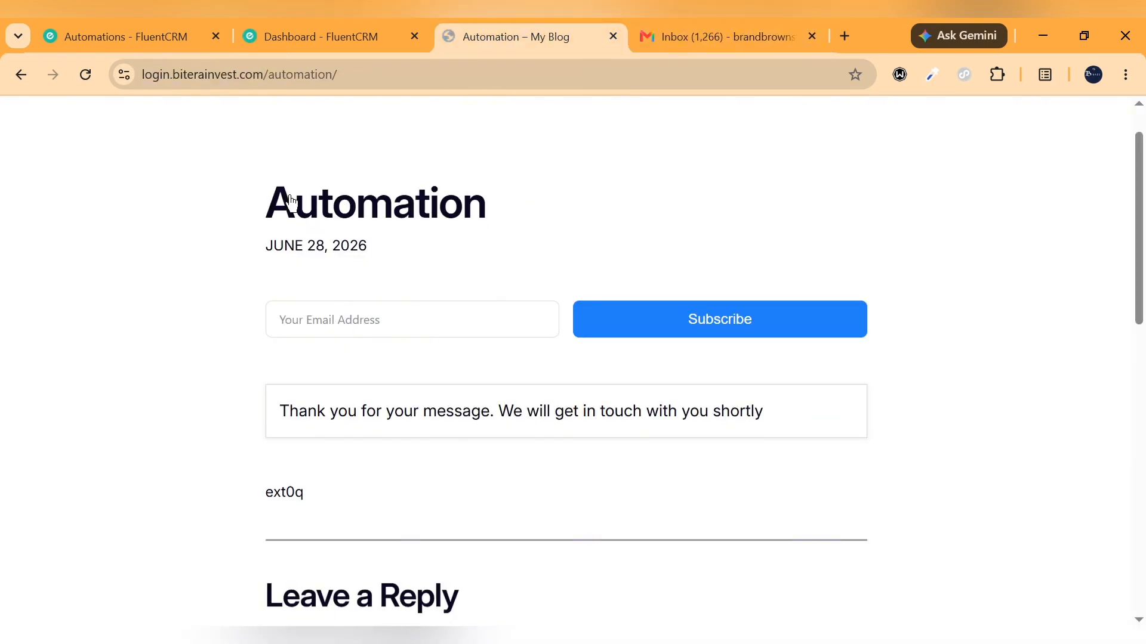
pyautogui.click(93, 79)
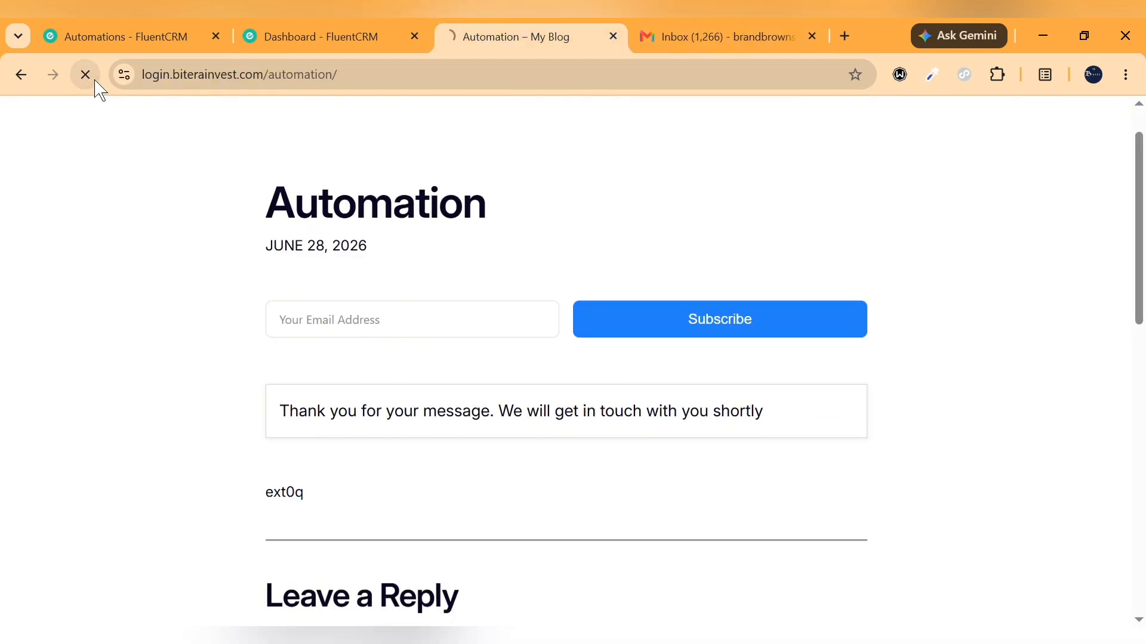
pyautogui.scroll(-2, 139, 443)
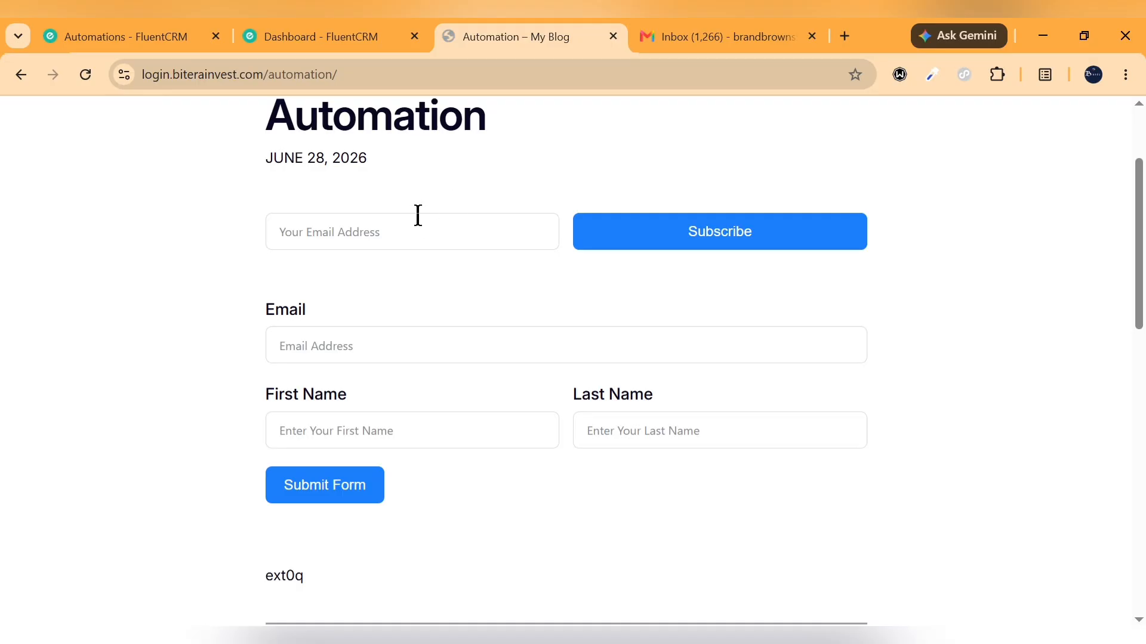
pyautogui.scroll(3, 417, 216)
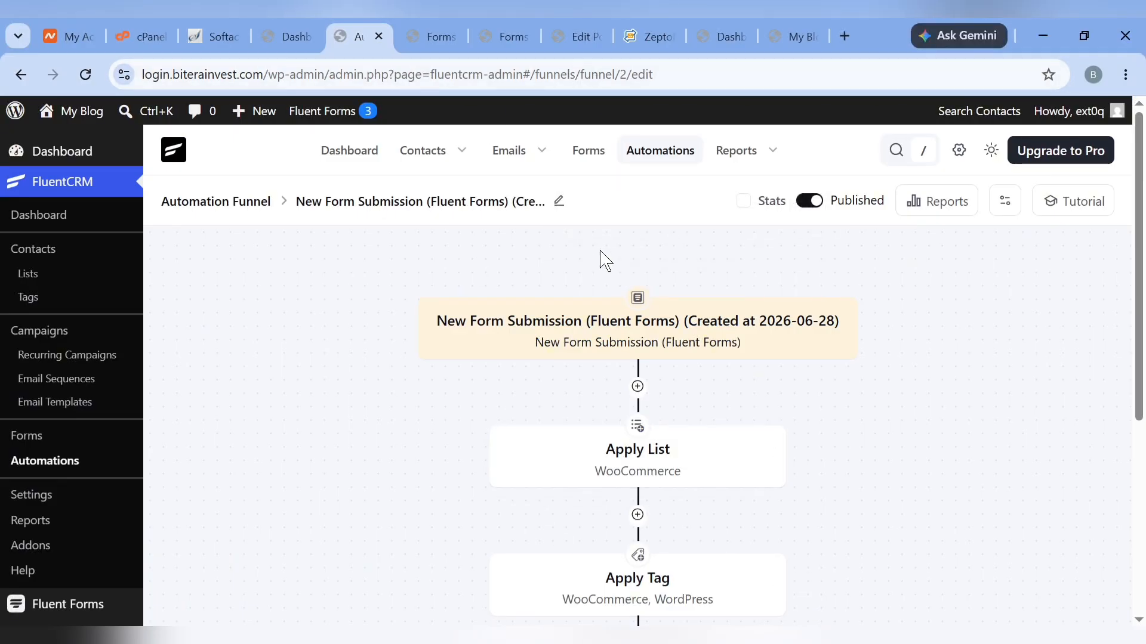
# Create a new blank form in Fluent Forms
pyautogui.click(286, 36)
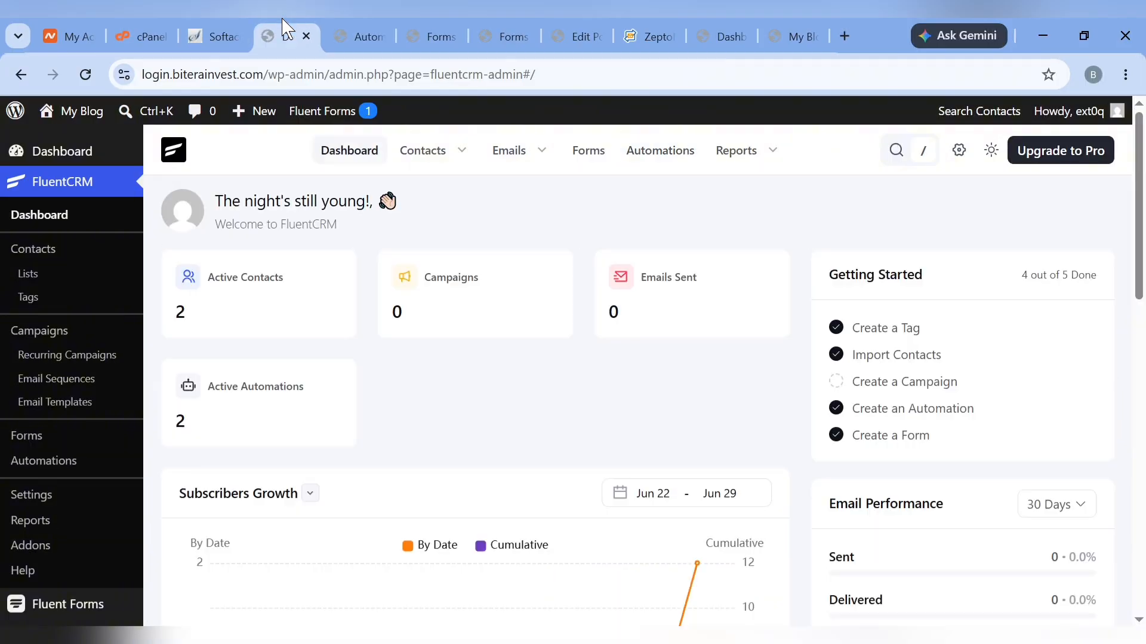
pyautogui.scroll(-6, 89, 257)
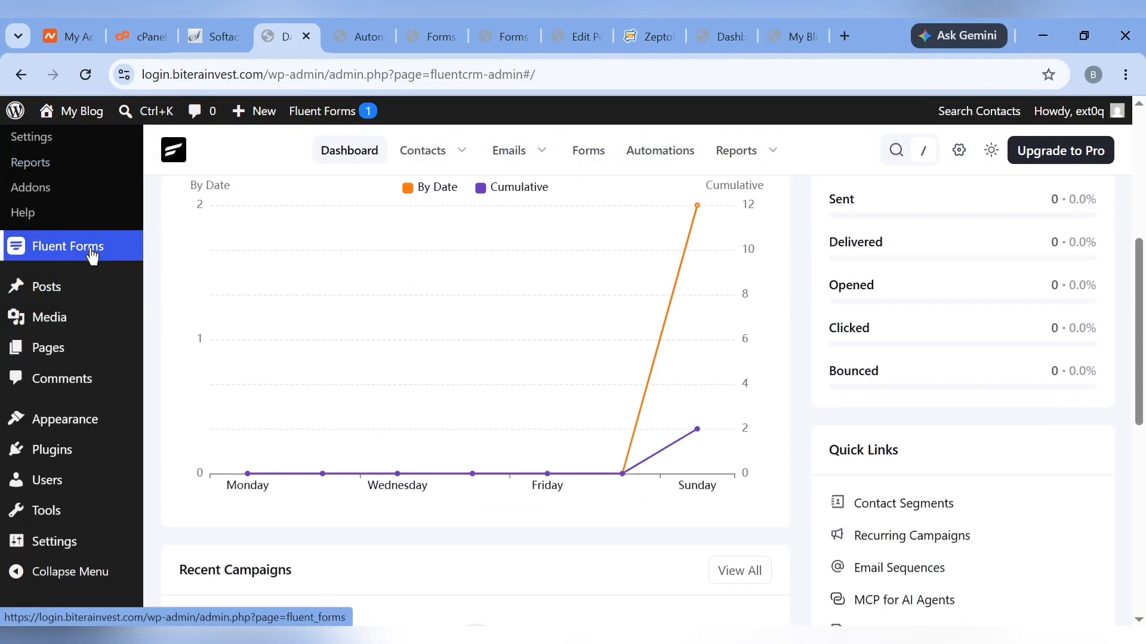
pyautogui.moveTo(91, 256)
pyautogui.click(178, 248)
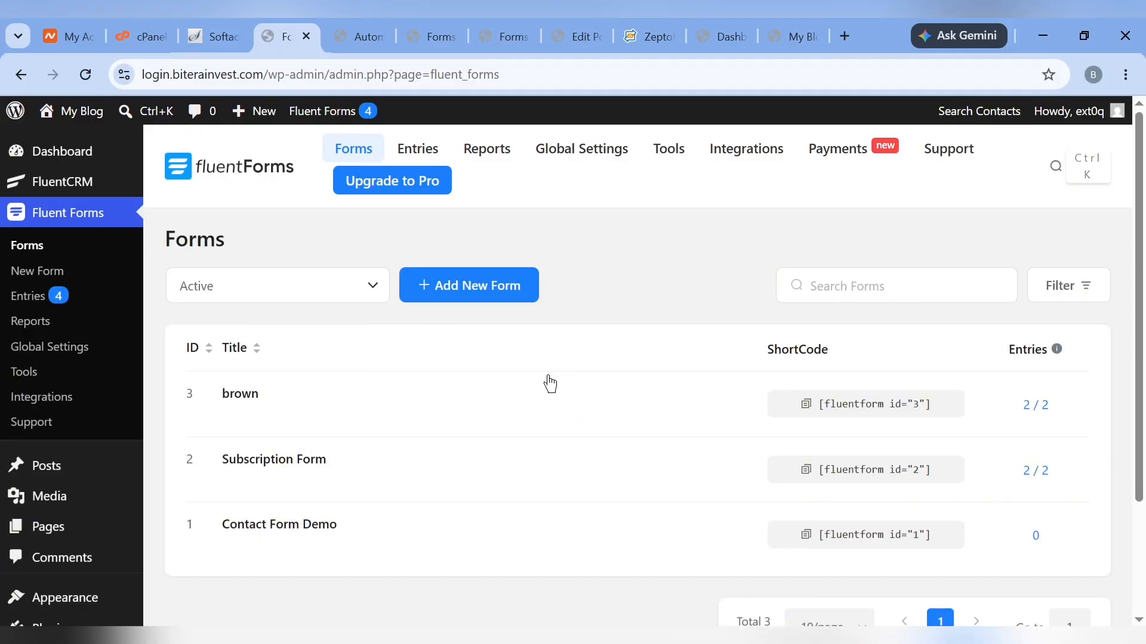
pyautogui.click(474, 289)
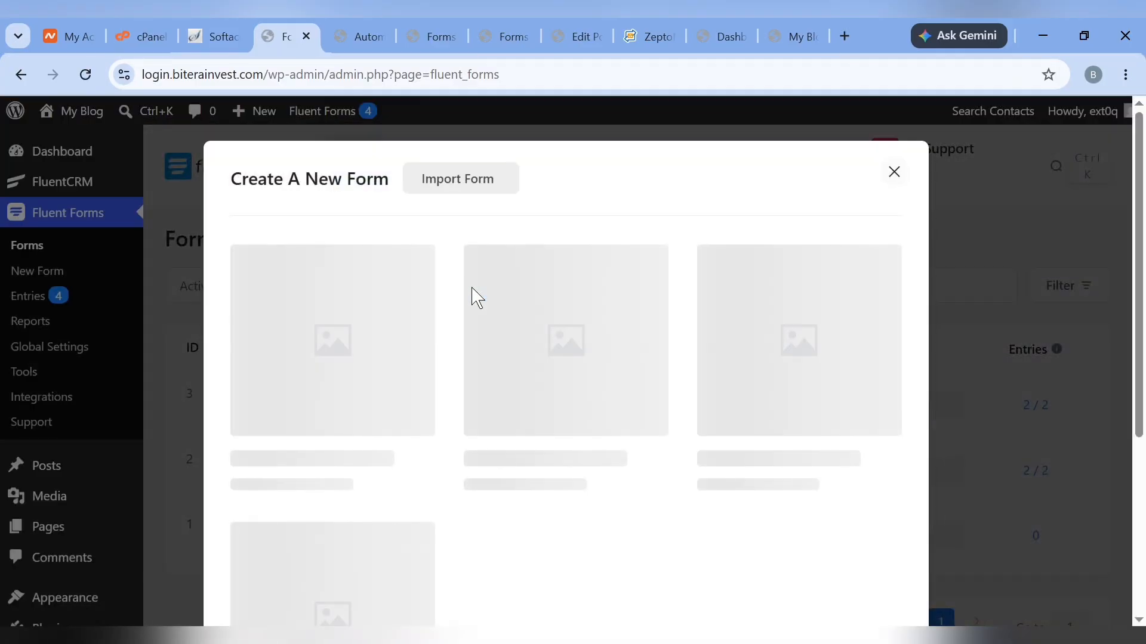
pyautogui.click(350, 325)
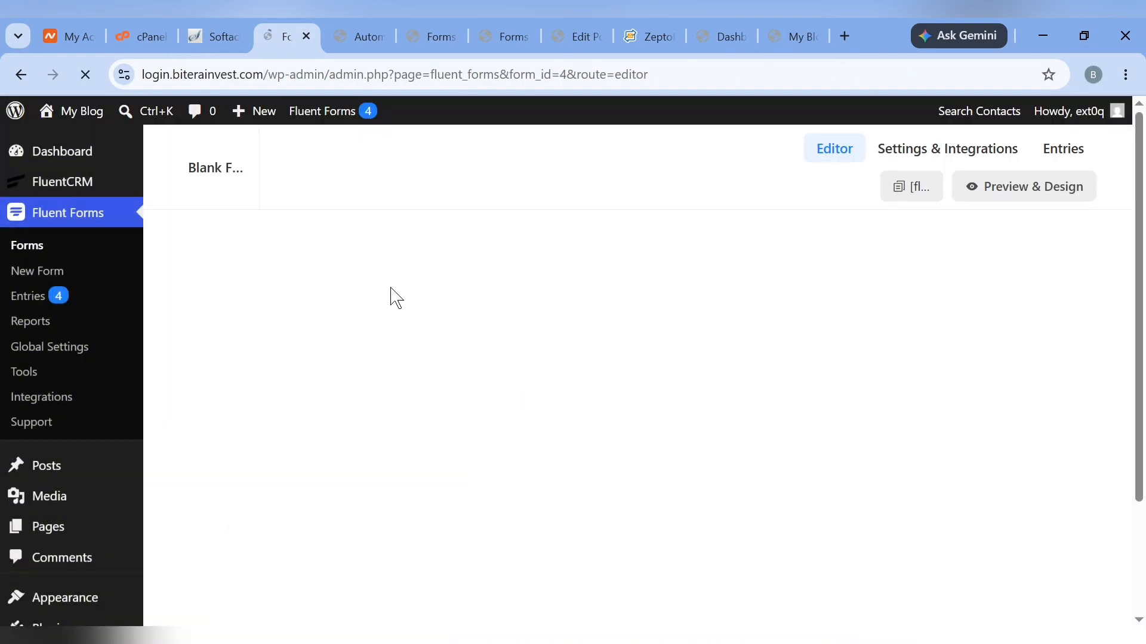
# Add first/last name fields and an Email field to the form
pyautogui.click(440, 255)
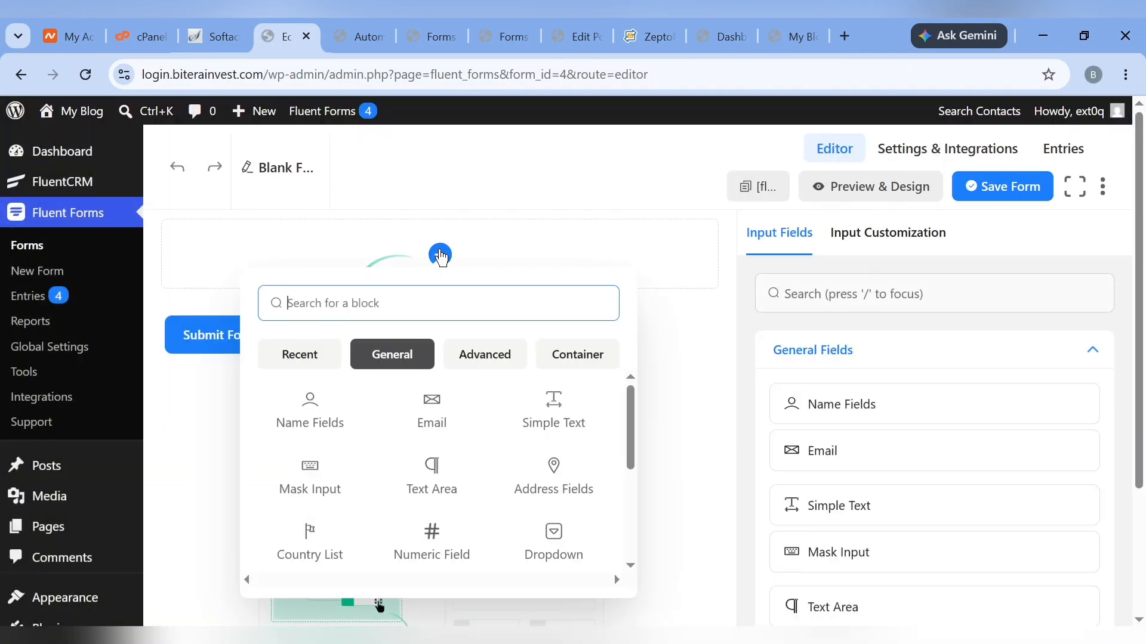
pyautogui.click(308, 413)
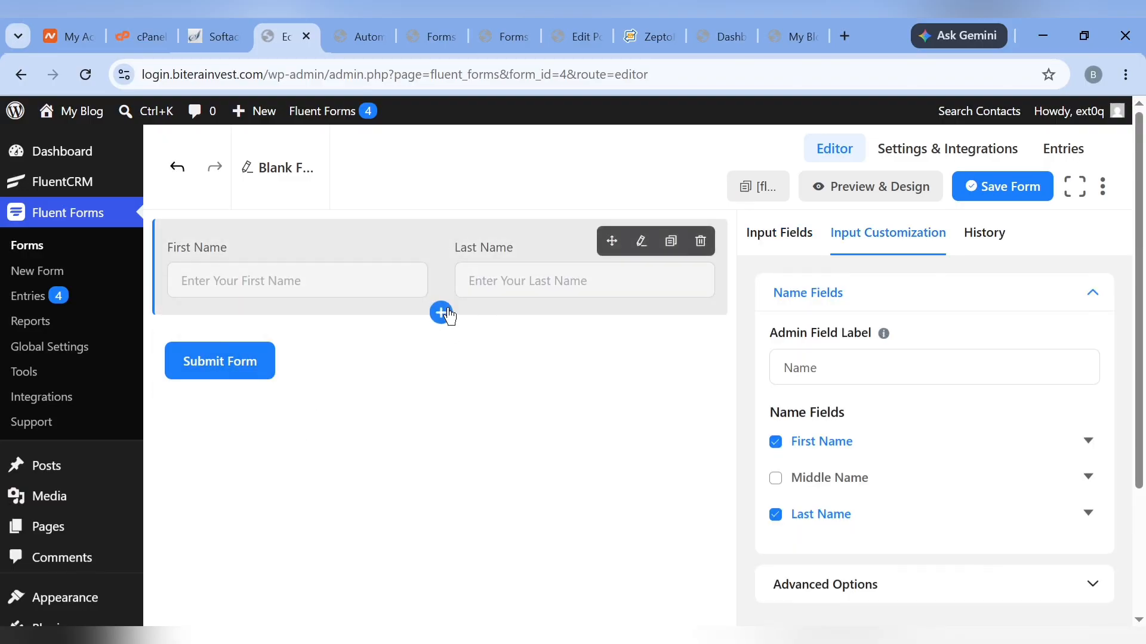
pyautogui.click(442, 313)
pyautogui.click(440, 464)
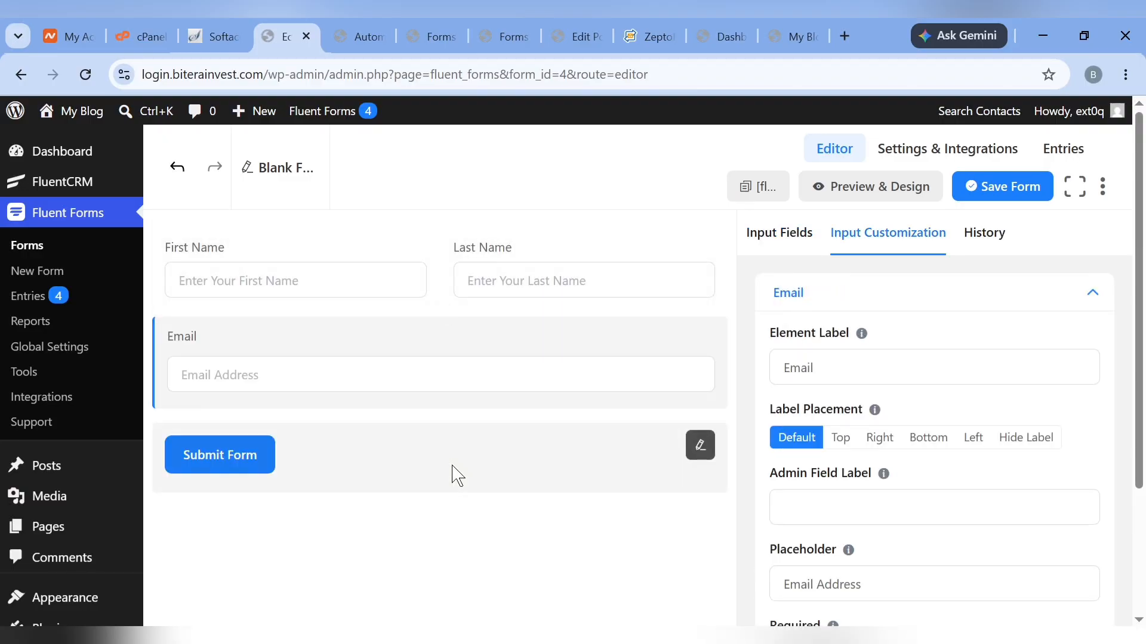
# Make the First Name and Last Name fields required
pyautogui.click(473, 295)
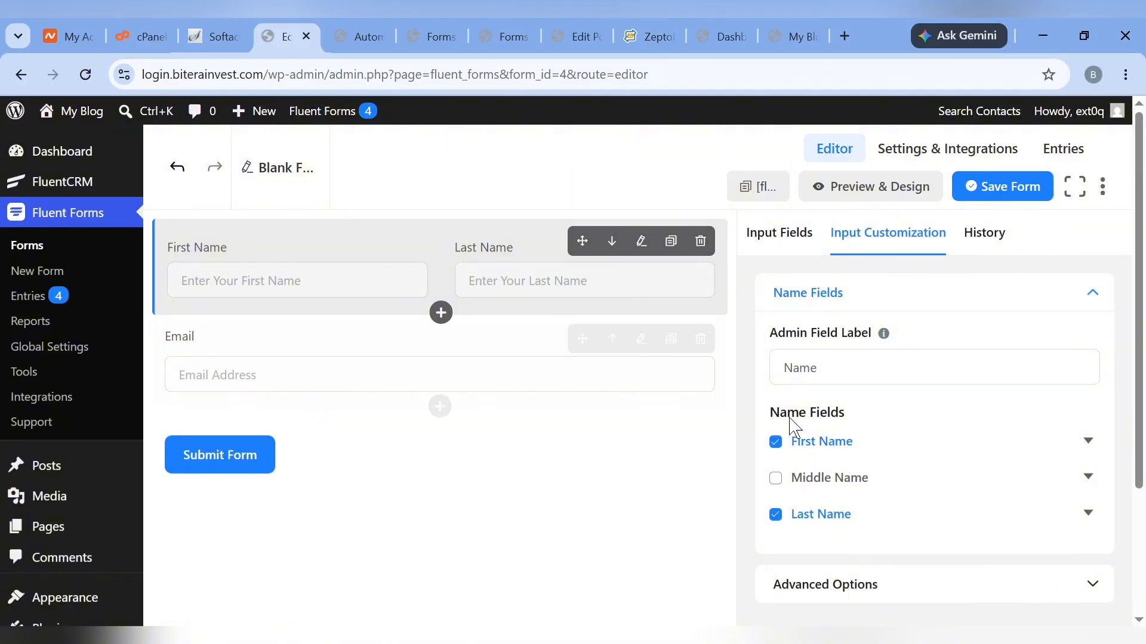
pyautogui.scroll(-1, 856, 469)
pyautogui.scroll(-2, 856, 468)
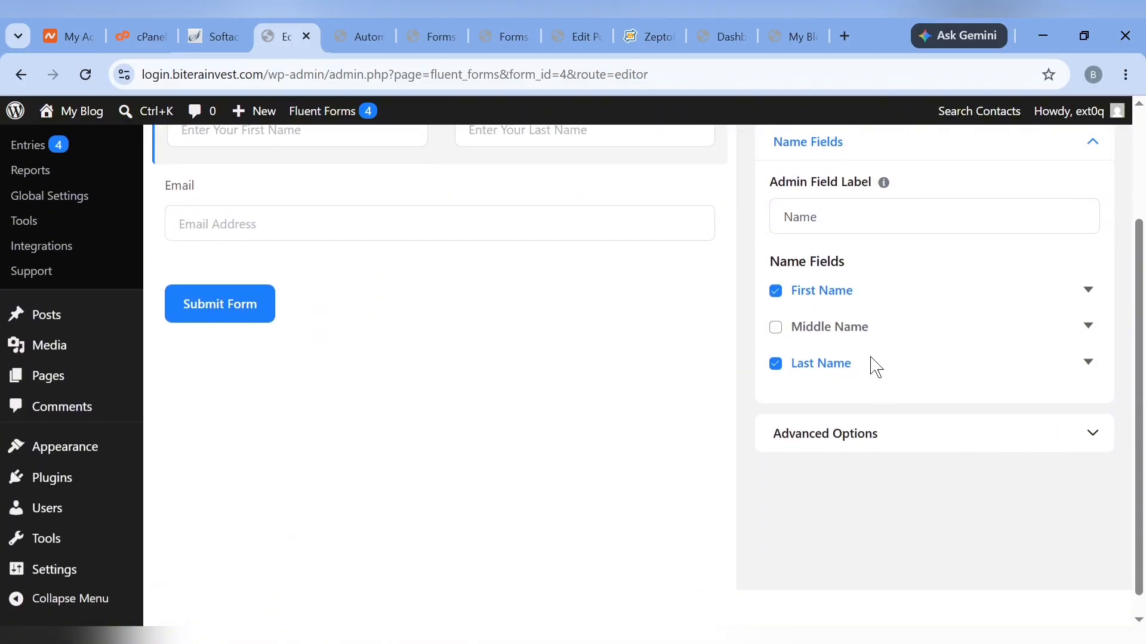
pyautogui.click(1088, 291)
pyautogui.scroll(-5, 885, 481)
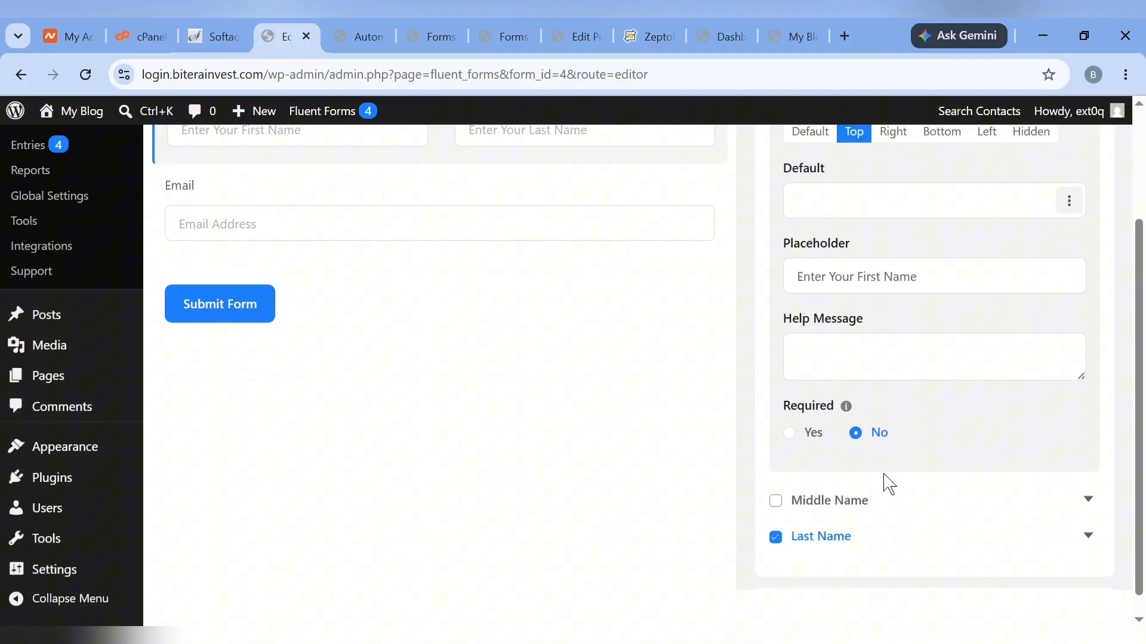
pyautogui.click(789, 433)
pyautogui.scroll(-2, 959, 452)
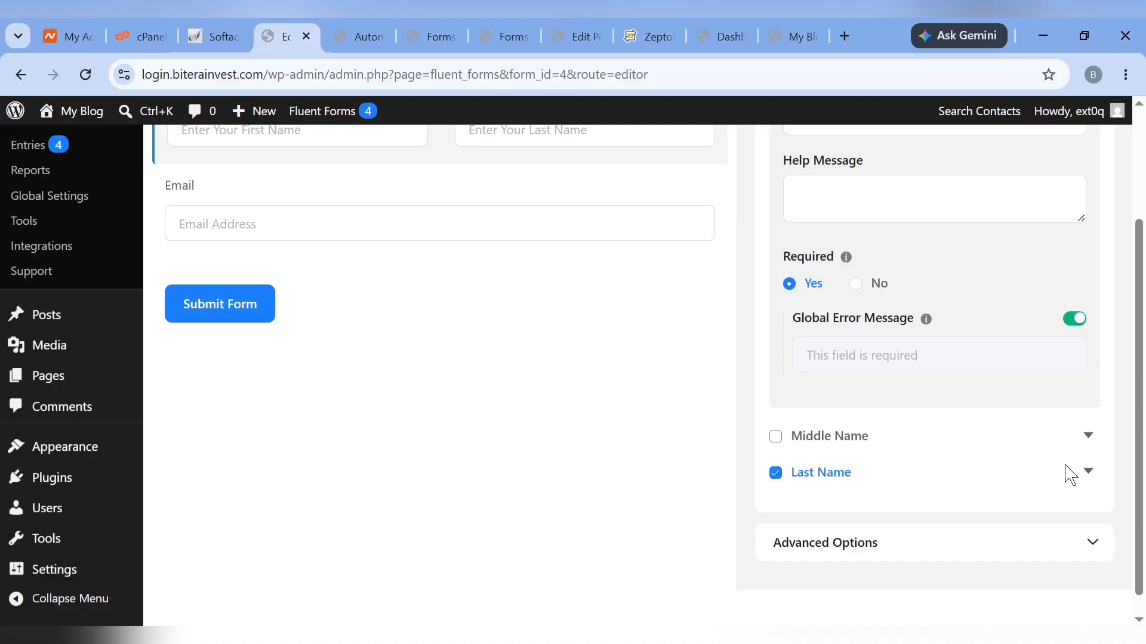
pyautogui.scroll(-1, 1075, 465)
pyautogui.click(1089, 451)
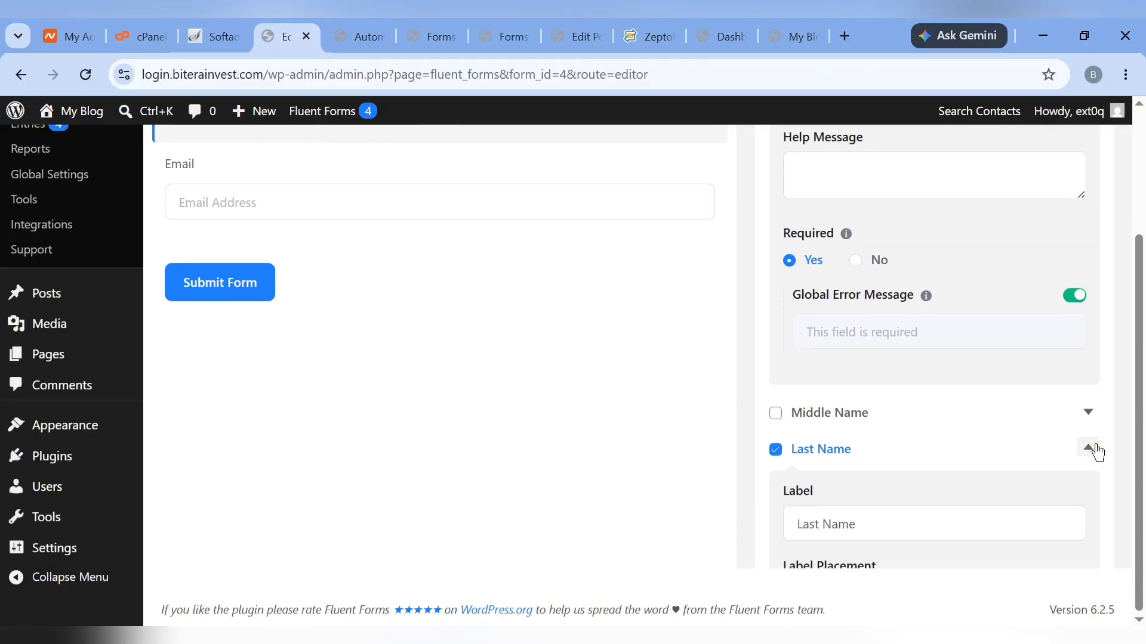
pyautogui.scroll(-4, 852, 459)
pyautogui.scroll(-3, 851, 459)
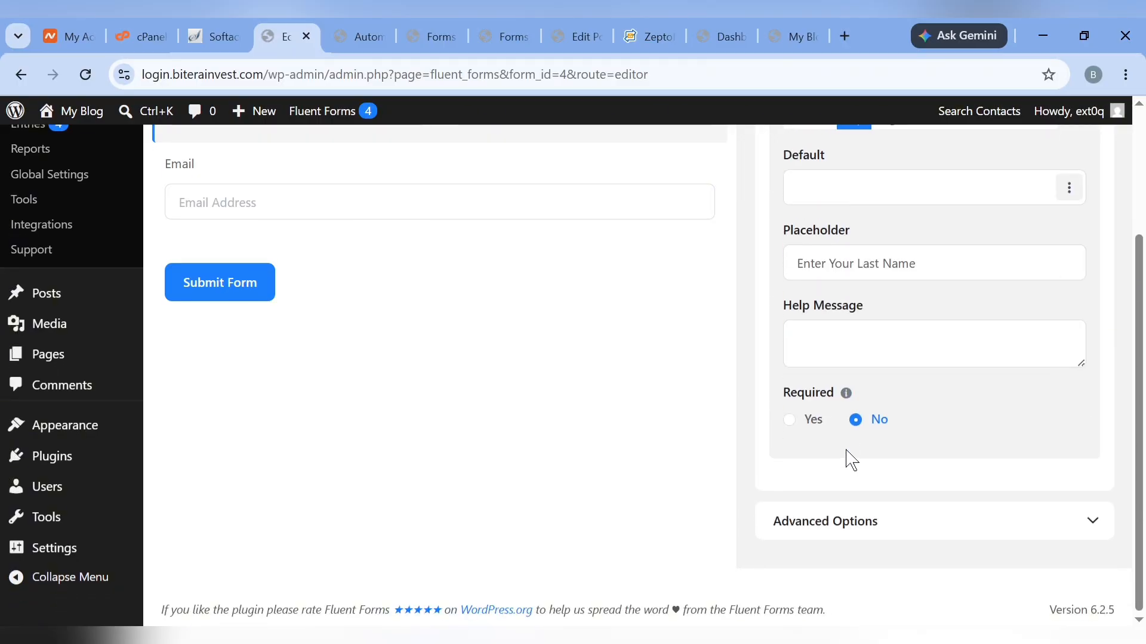
pyautogui.click(789, 421)
# Make the Email field required and save the form
pyautogui.click(557, 213)
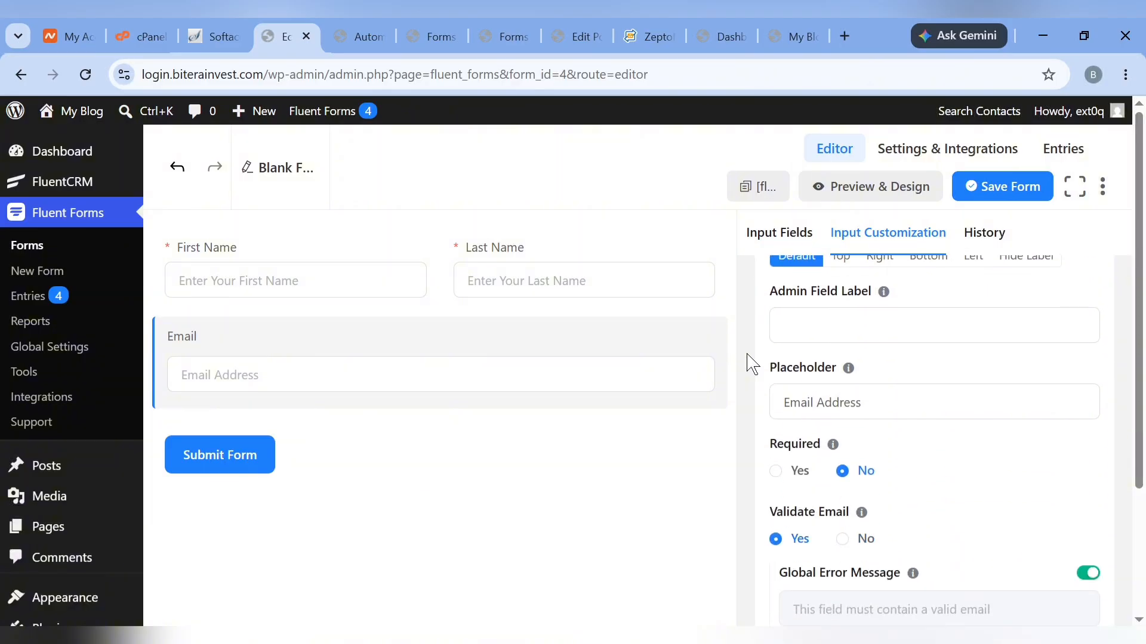
pyautogui.click(775, 478)
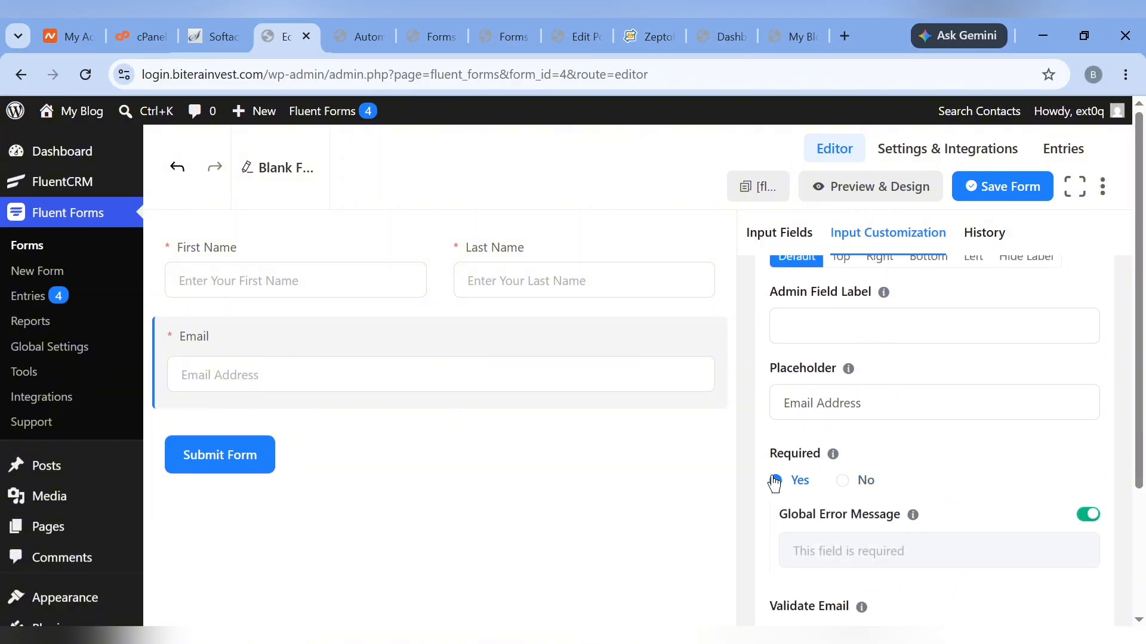
pyautogui.click(988, 190)
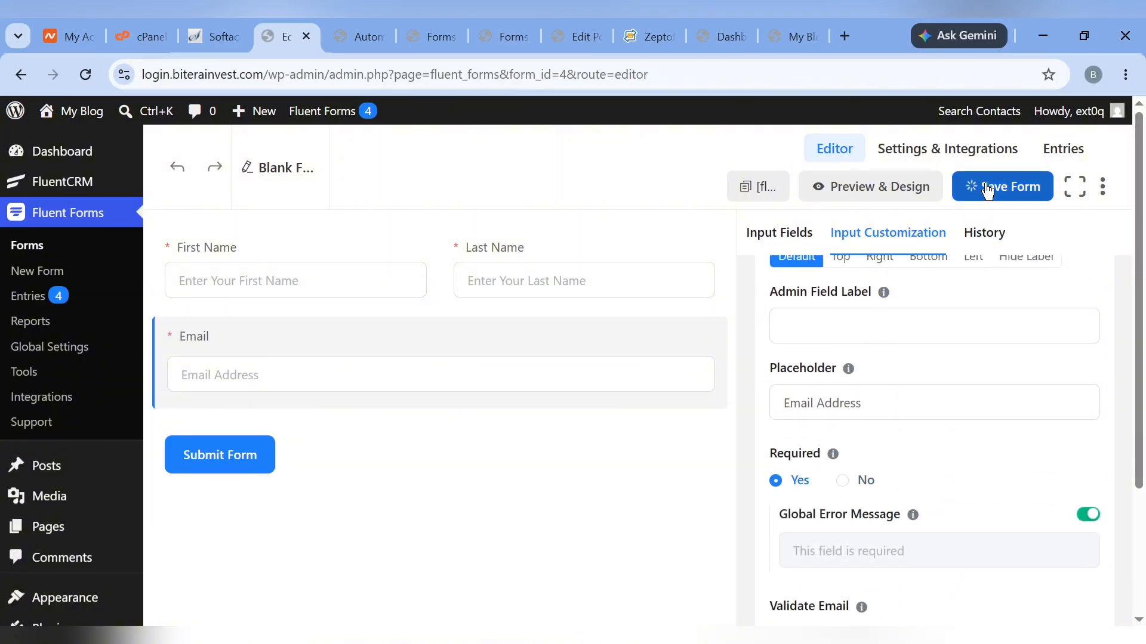
pyautogui.click(355, 36)
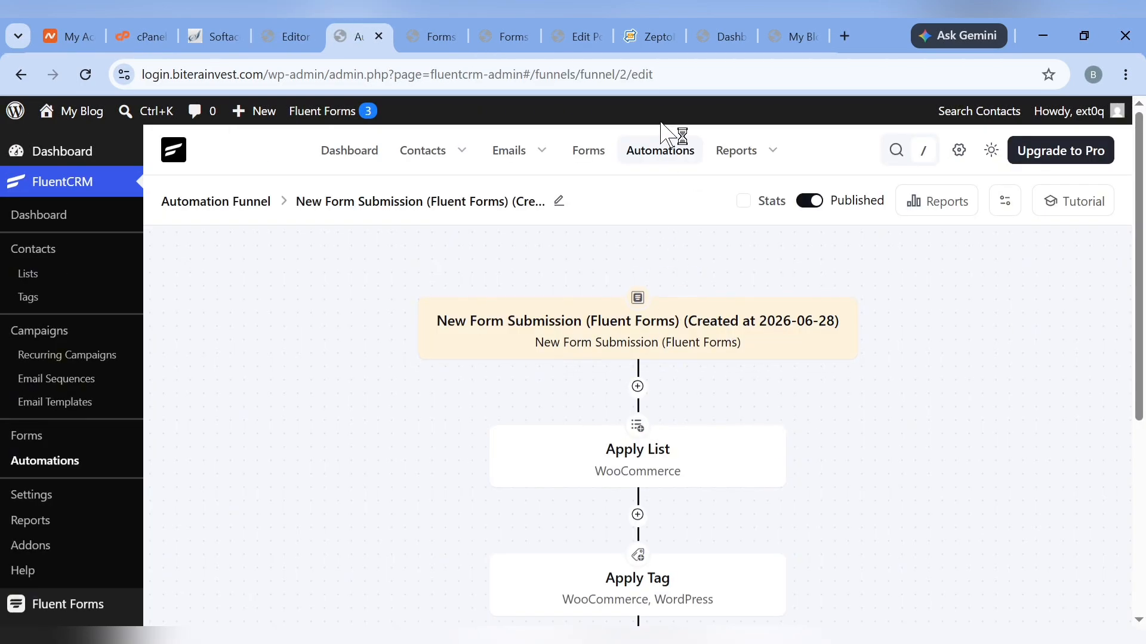
# Create a new automation triggered by Fluent Forms' New Form Submission
pyautogui.click(660, 152)
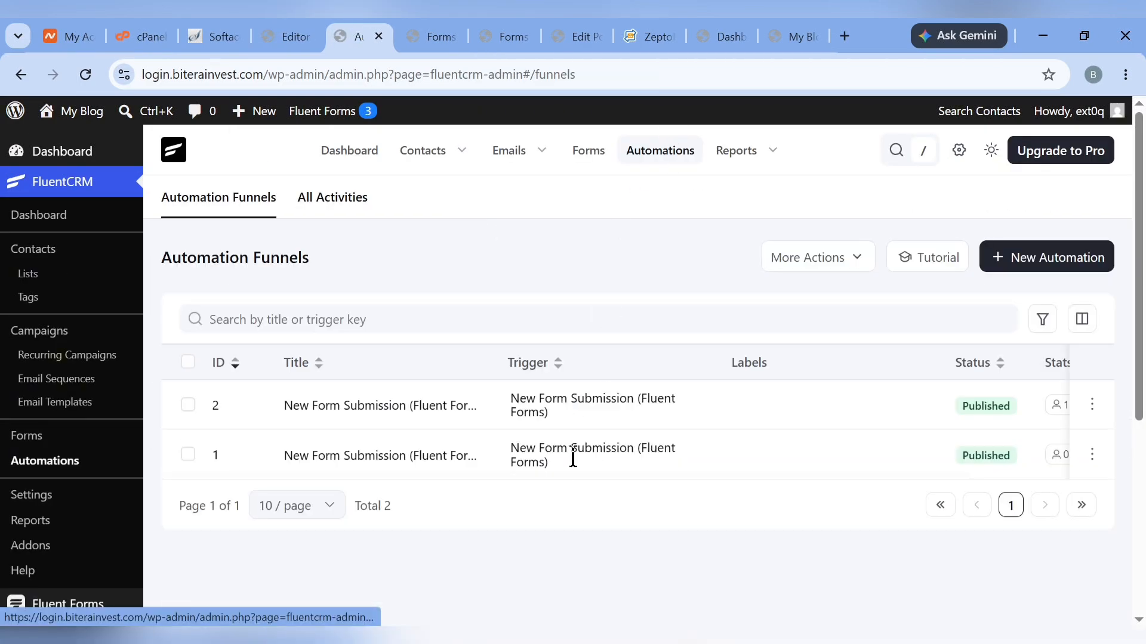
pyautogui.click(1048, 262)
pyautogui.click(325, 276)
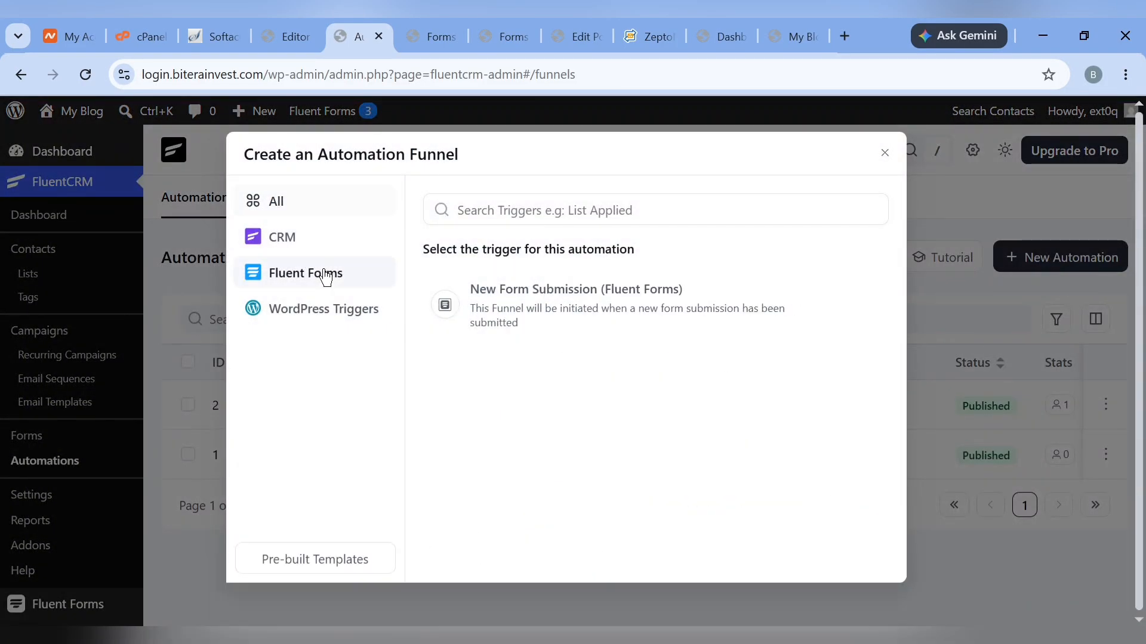
pyautogui.click(533, 327)
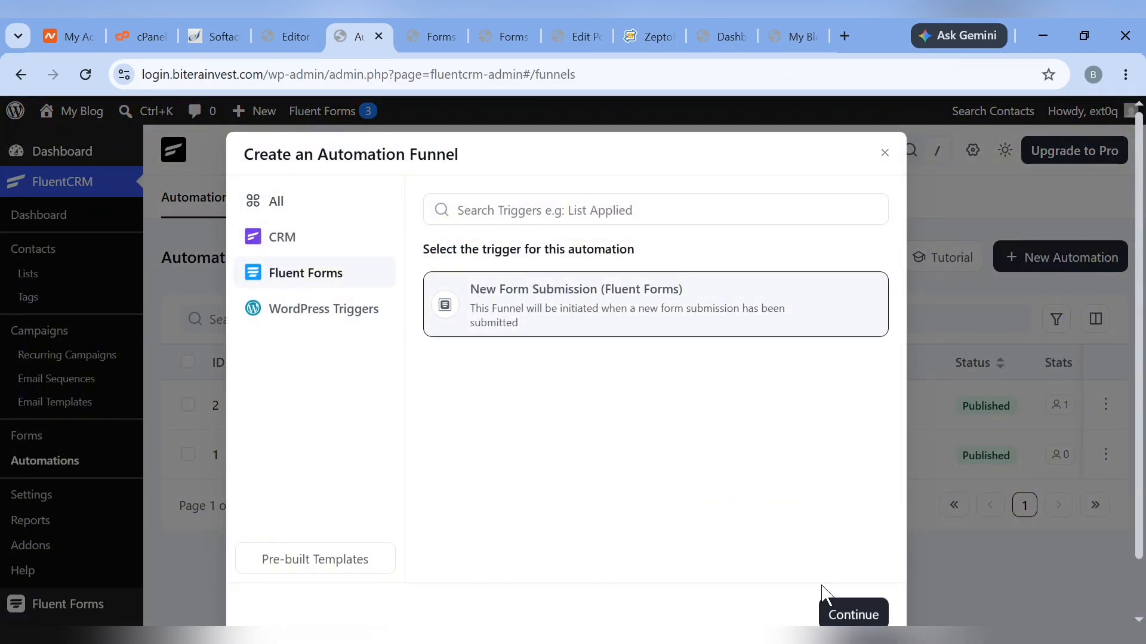
pyautogui.click(852, 618)
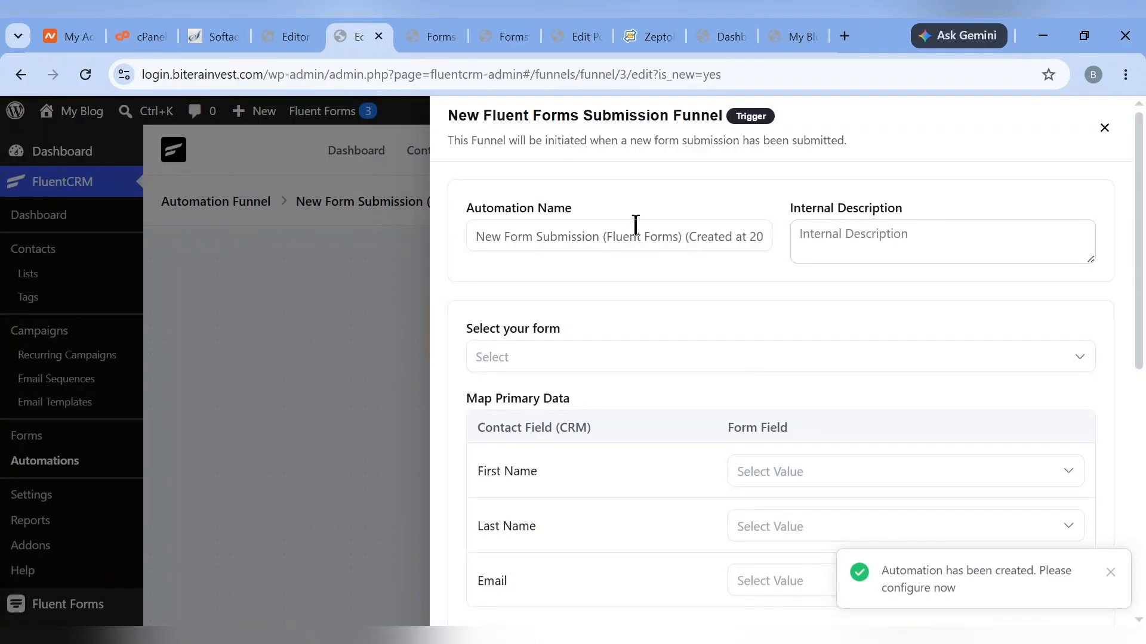
# Rename the funnel to 'Filled Form' and set the Brown form as its trigger
pyautogui.click(638, 241)
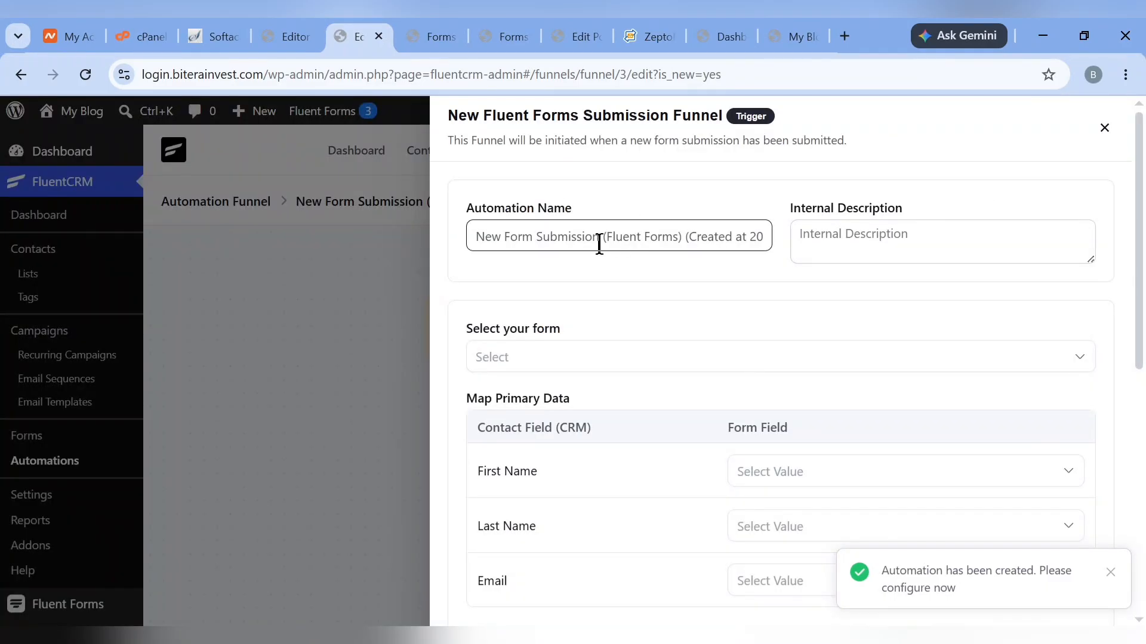
pyautogui.hotkey('ctrl', 'a')
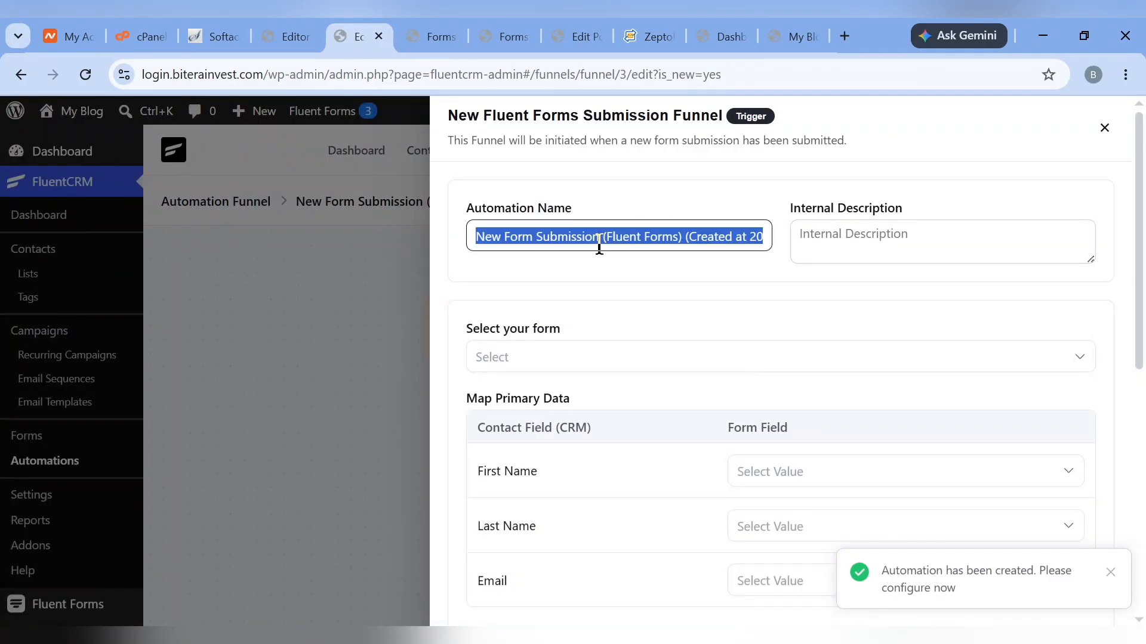
pyautogui.write('Filled F')
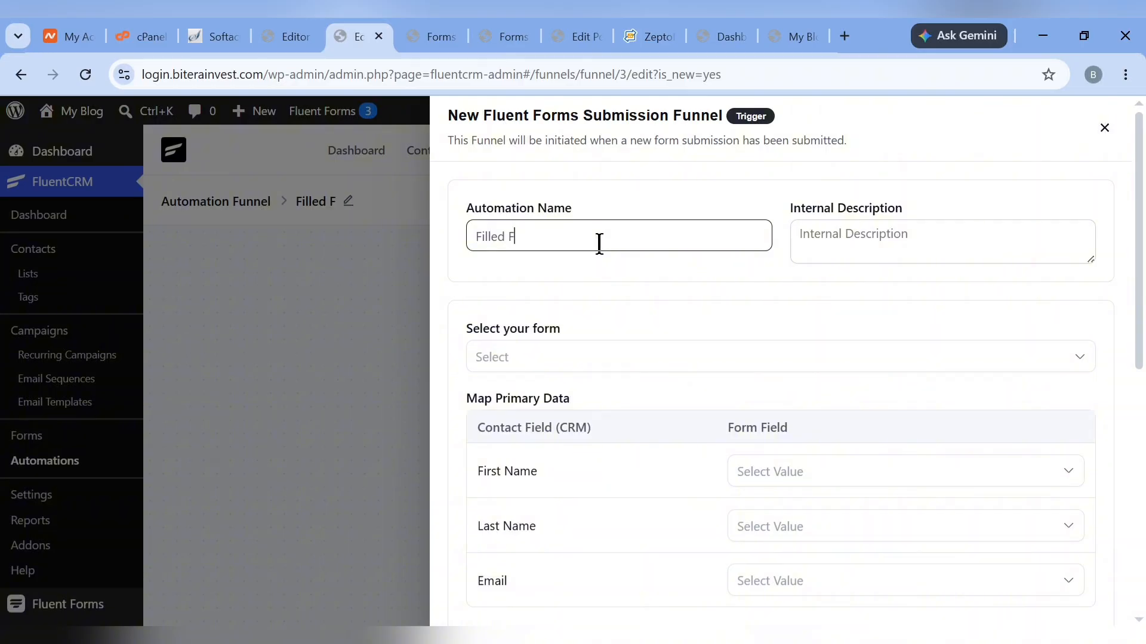
pyautogui.write('orm')
pyautogui.click(608, 352)
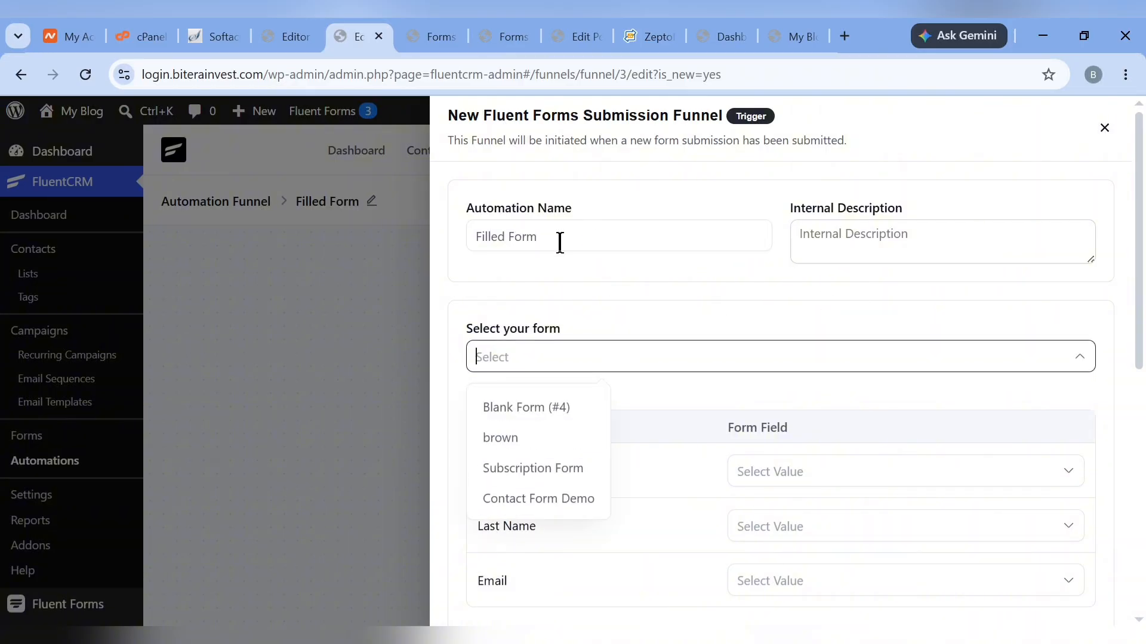
pyautogui.click(493, 441)
# Map First Name, Last Name and Email to the form's names and Email fields
pyautogui.scroll(-4, 696, 358)
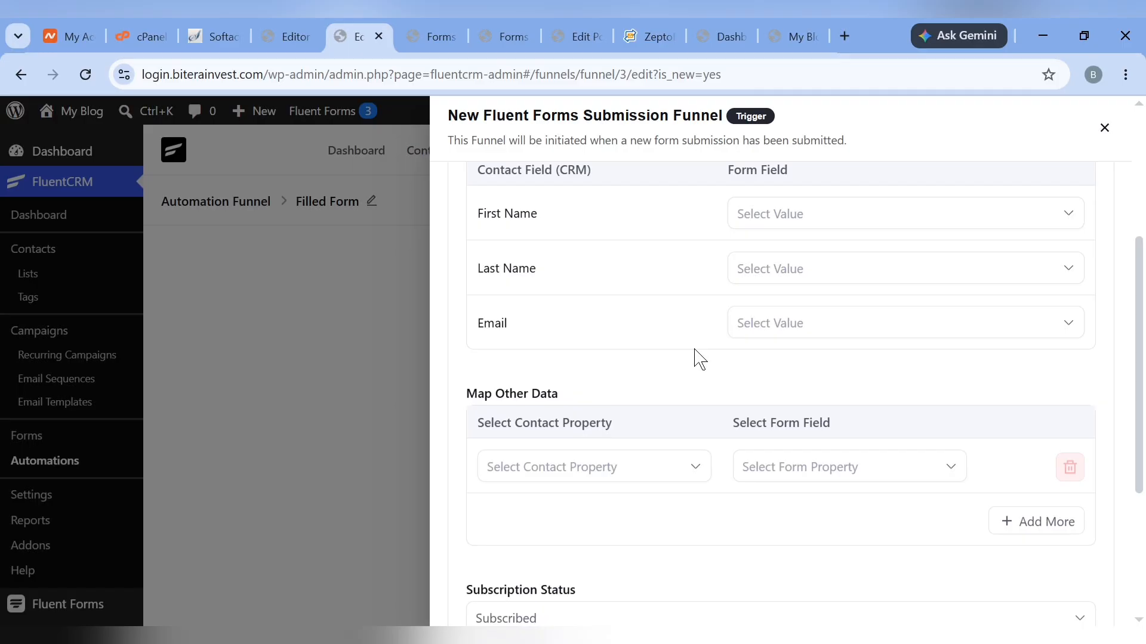
pyautogui.click(776, 210)
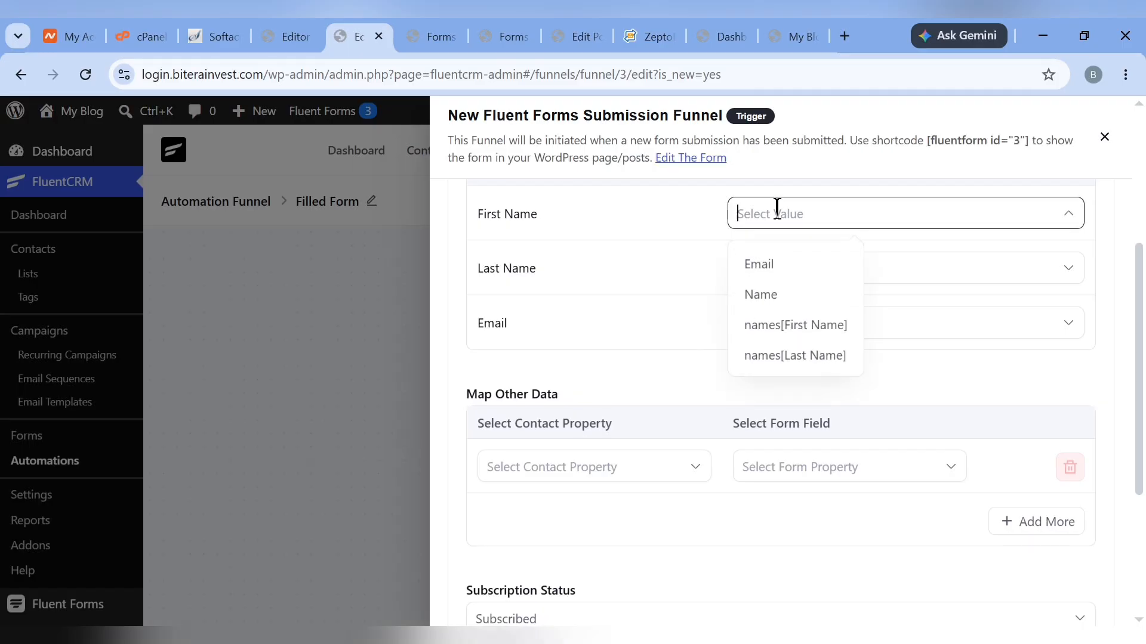
pyautogui.click(783, 329)
pyautogui.click(829, 265)
pyautogui.click(798, 409)
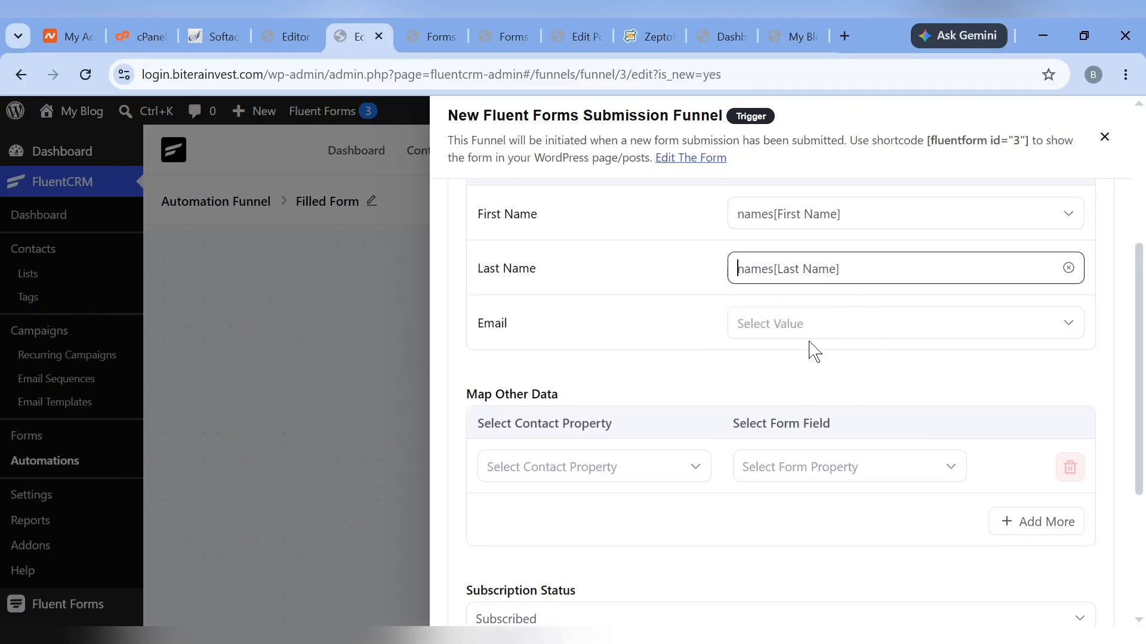
pyautogui.click(778, 329)
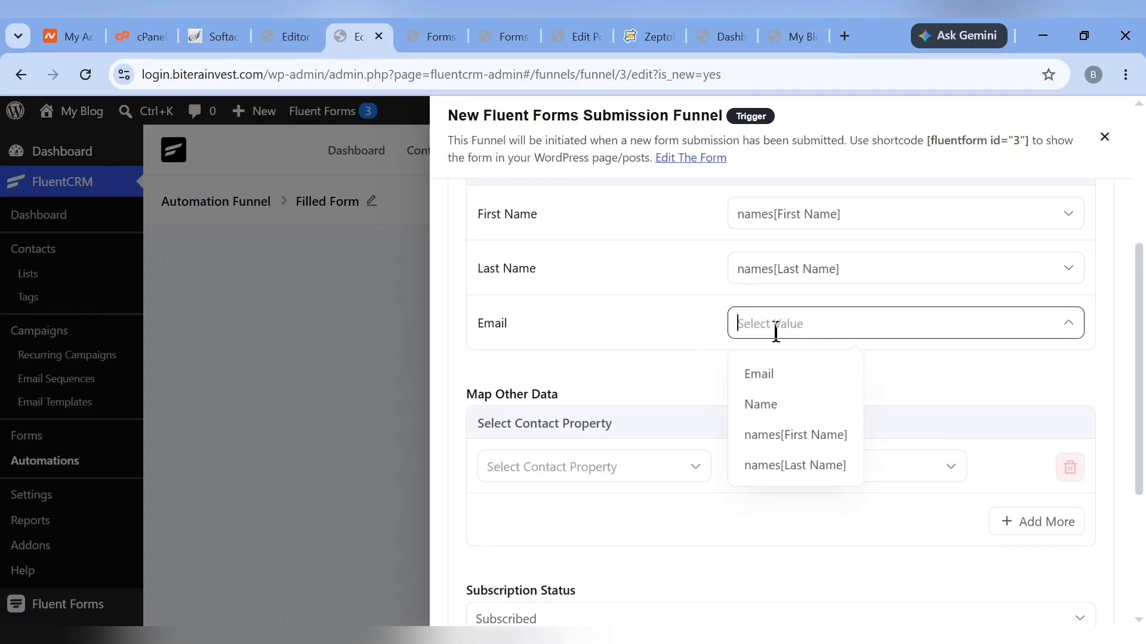
pyautogui.click(770, 373)
# Allow the funnel to run for unsubscribed contacts and repeatedly, then save the trigger settings
pyautogui.scroll(-4, 657, 478)
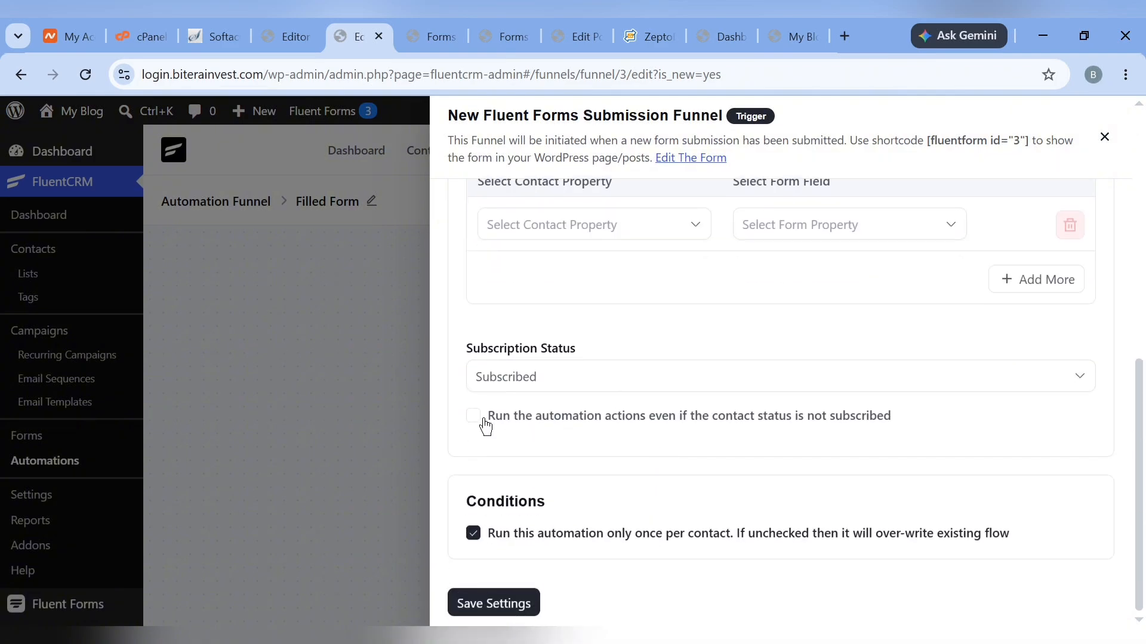
pyautogui.click(475, 418)
pyautogui.scroll(-1, 523, 442)
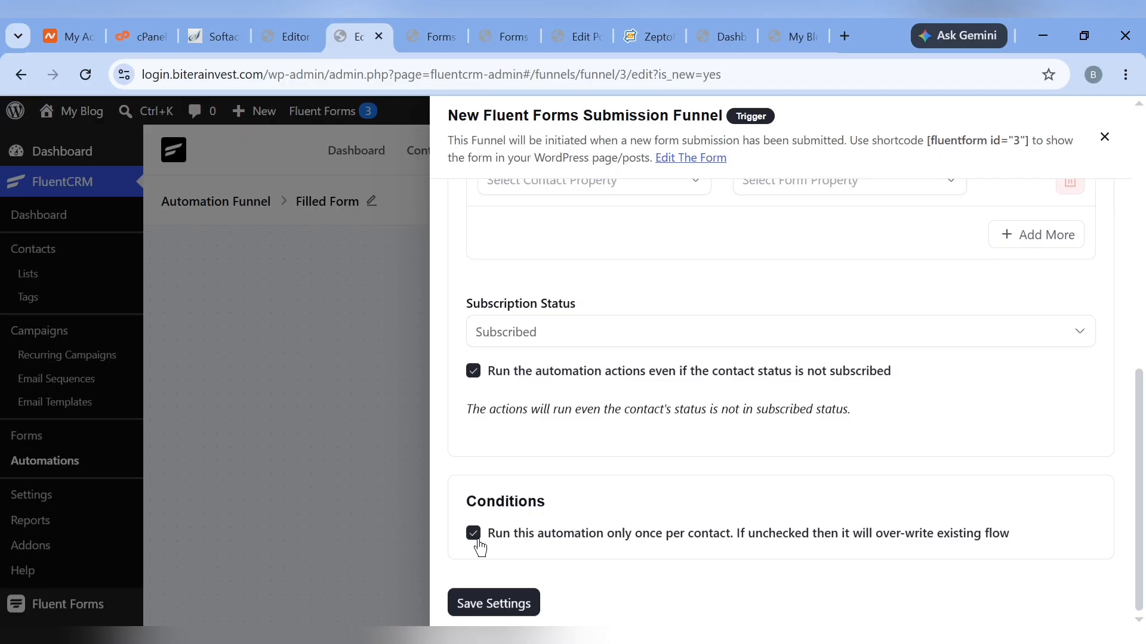
pyautogui.click(474, 535)
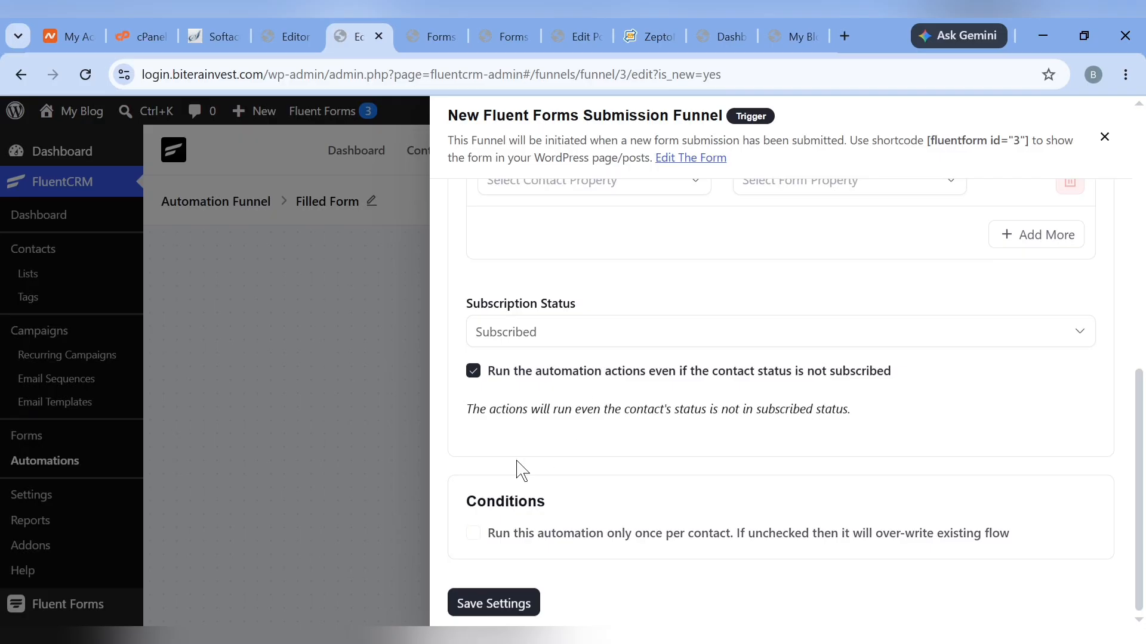
pyautogui.click(485, 606)
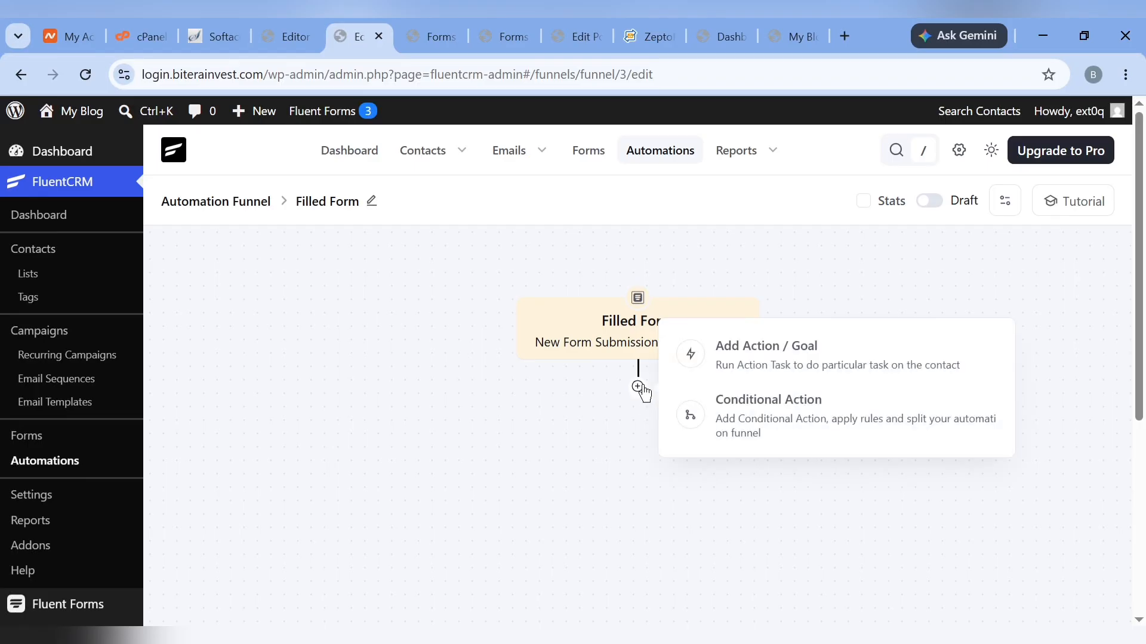
# Add an Apply List step that adds contacts to the WooCommerce list
pyautogui.click(638, 386)
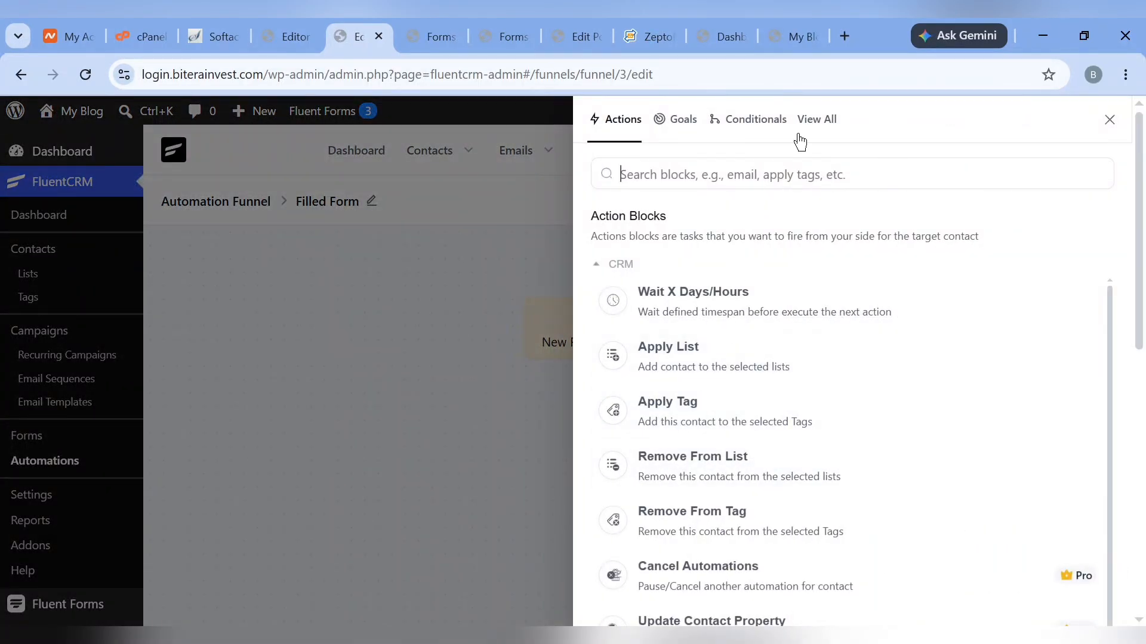
pyautogui.click(678, 370)
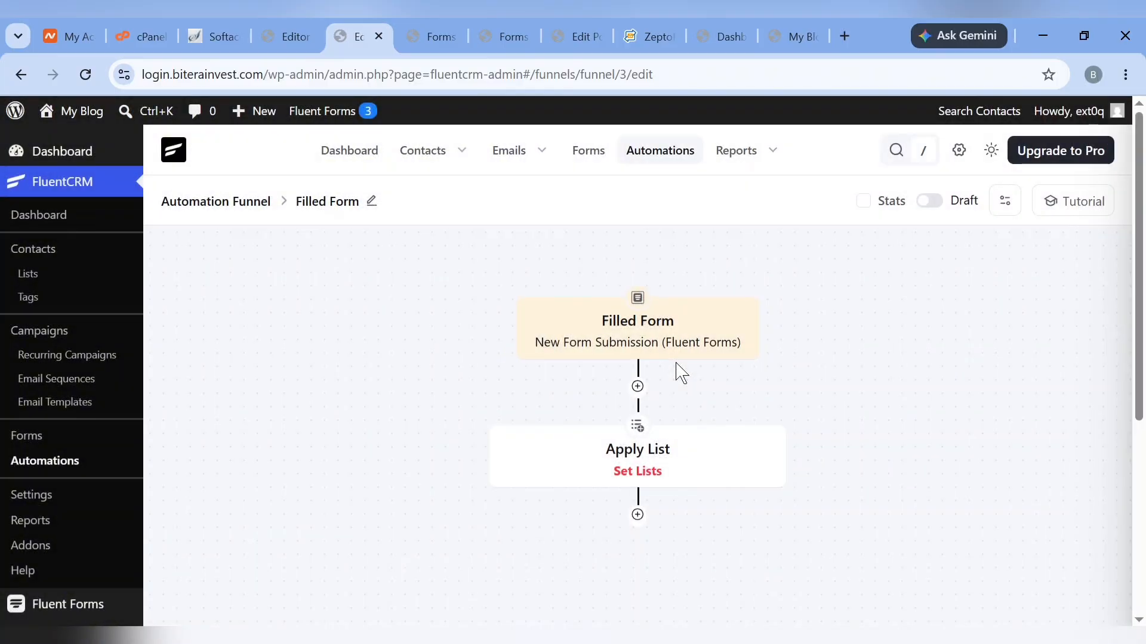
pyautogui.click(640, 233)
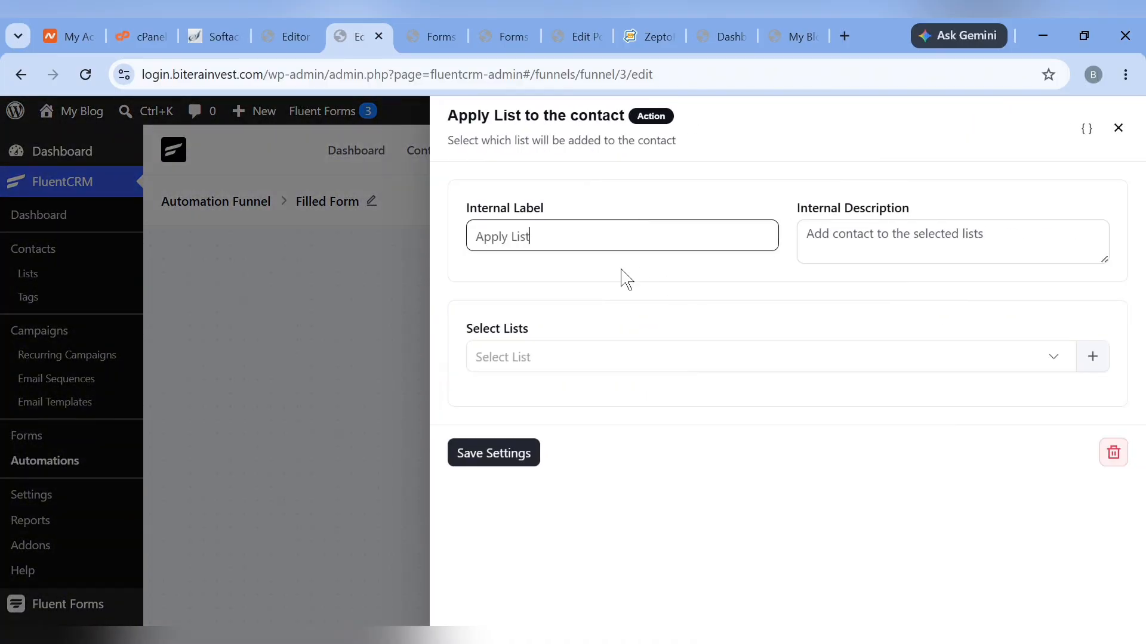
pyautogui.click(586, 358)
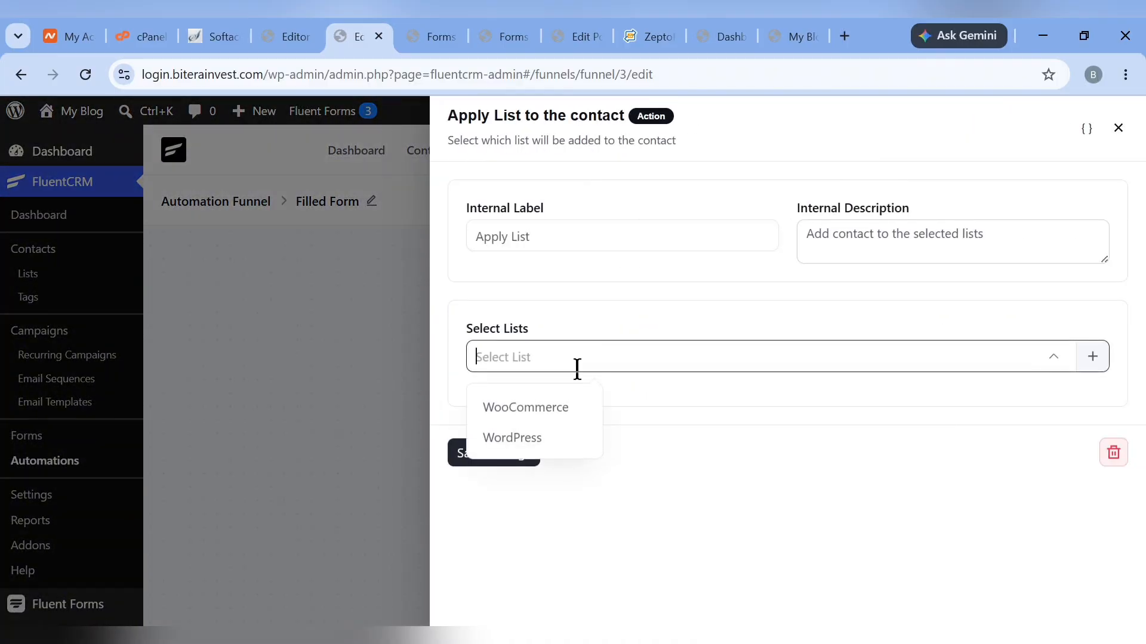
pyautogui.click(527, 412)
pyautogui.click(454, 463)
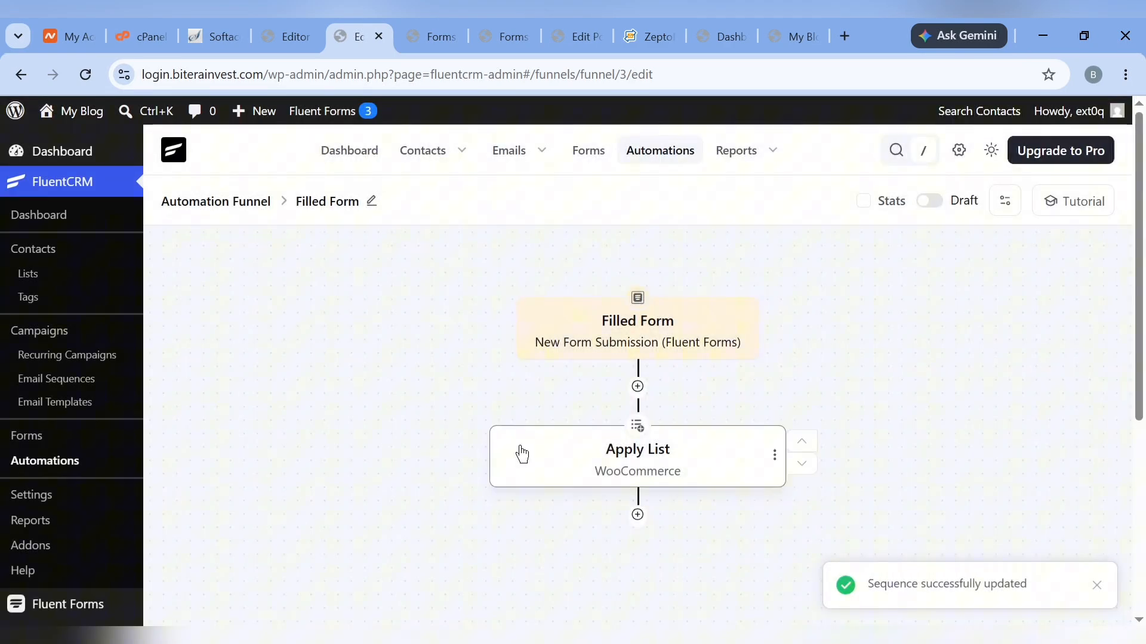
# Add an Apply Tag step that applies the WooCommerce tag
pyautogui.click(638, 515)
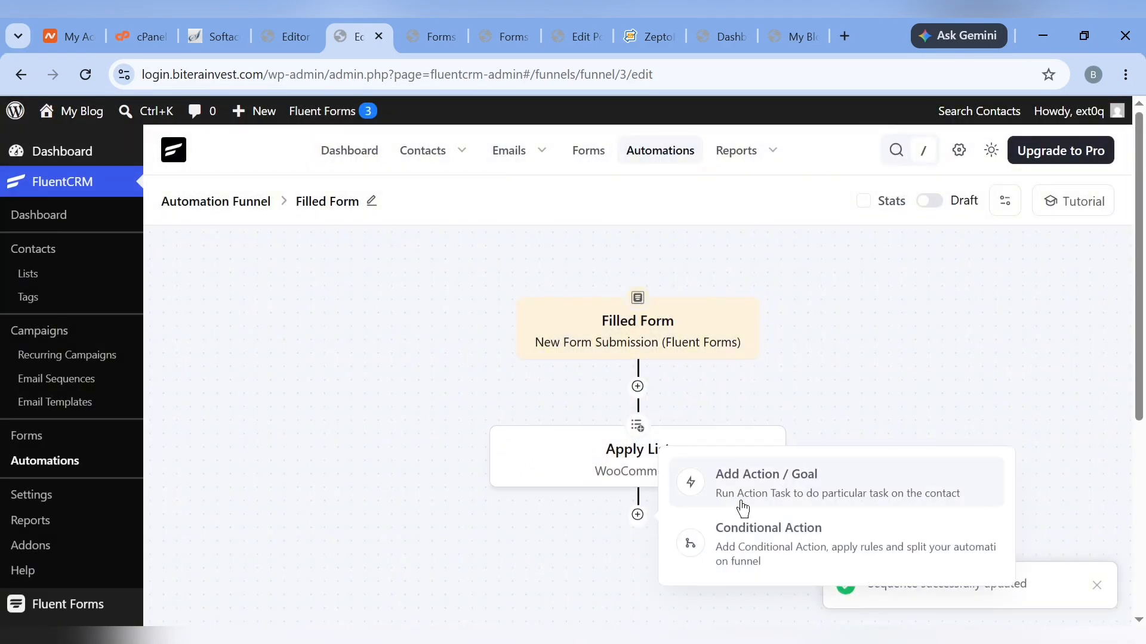
pyautogui.click(713, 484)
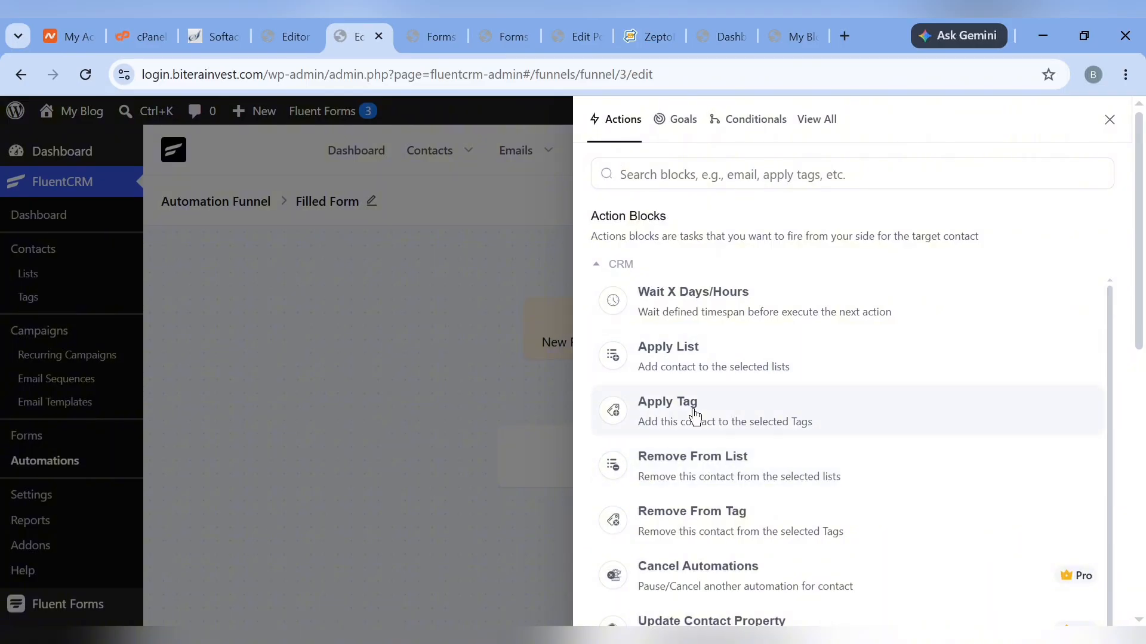
pyautogui.click(624, 413)
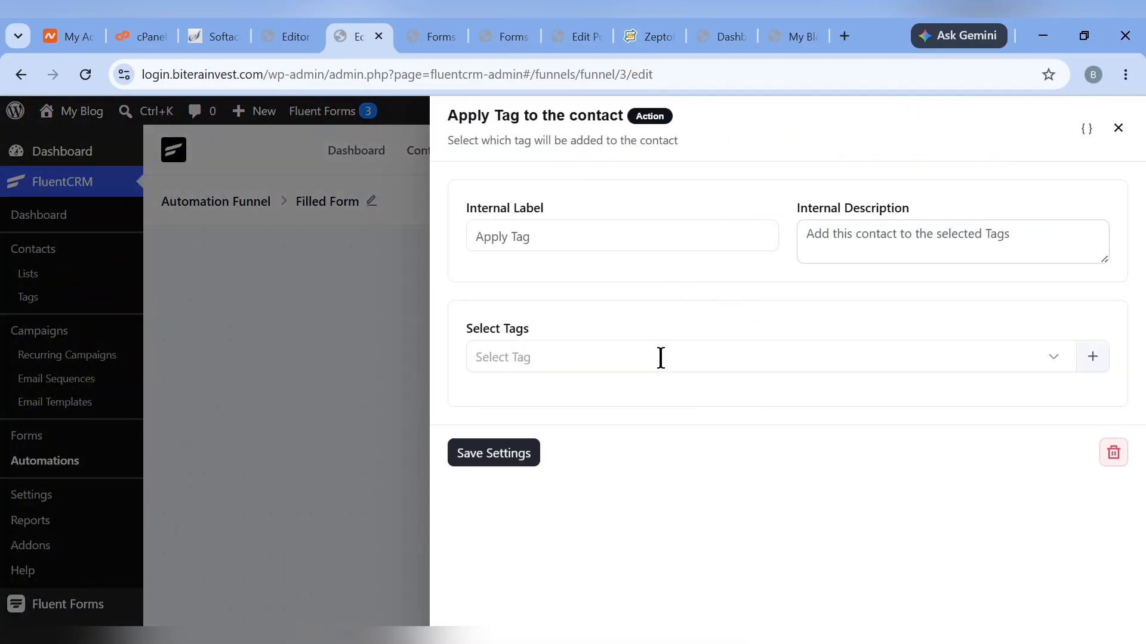
pyautogui.click(627, 361)
pyautogui.click(537, 408)
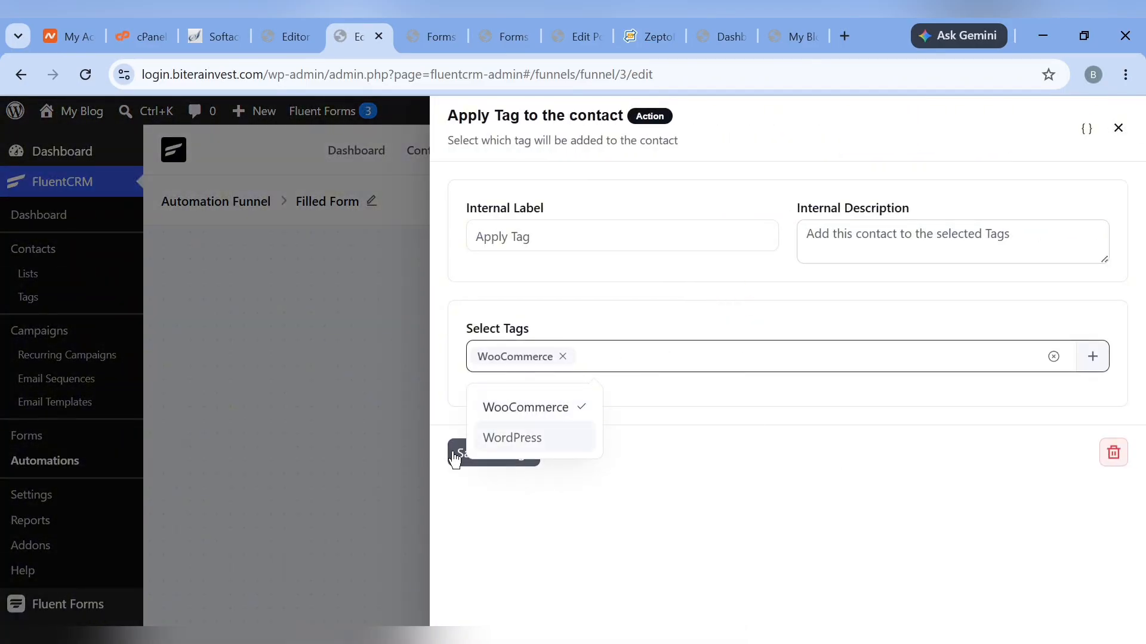
pyautogui.click(455, 457)
pyautogui.scroll(-4, 455, 460)
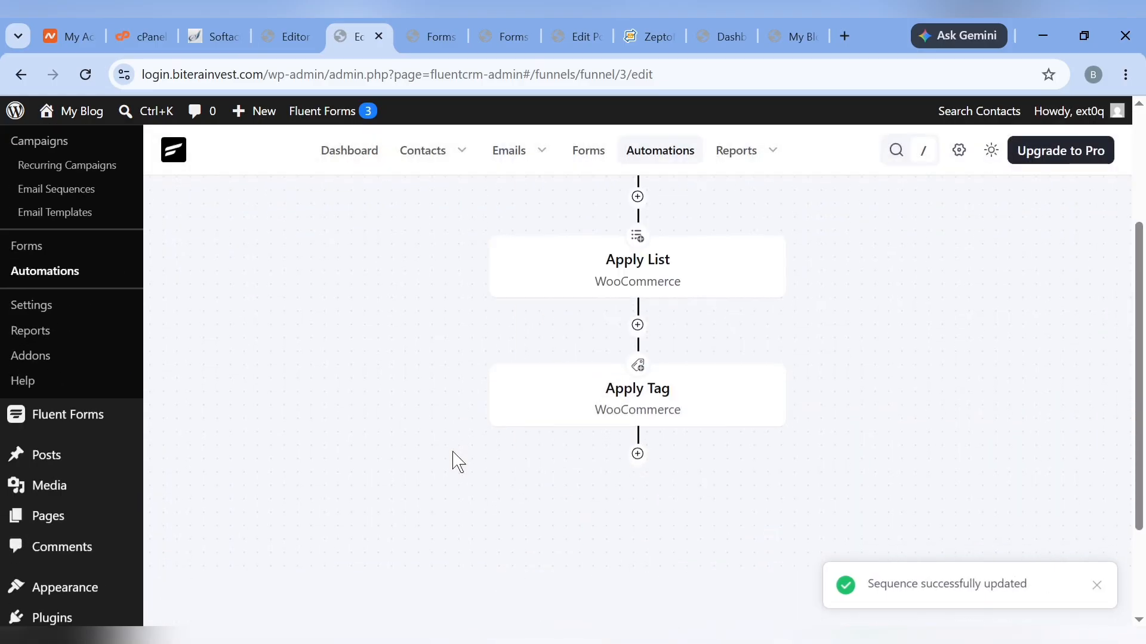
# Add a Send Custom Email step with subject '{{contact.full_name}} Welcome'
pyautogui.click(638, 381)
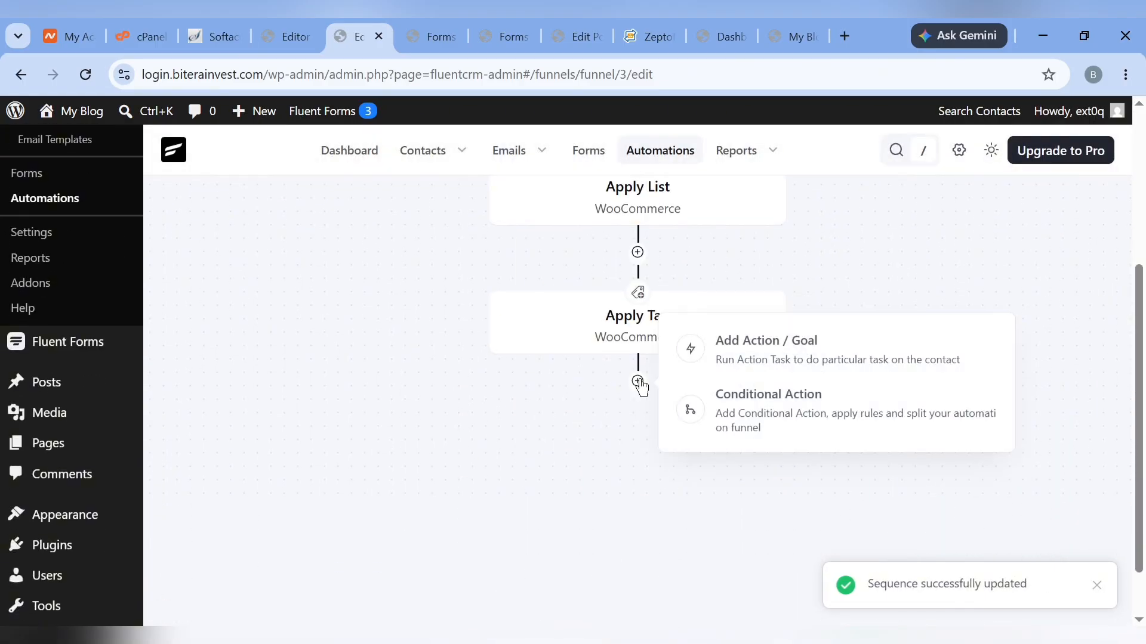
pyautogui.click(793, 353)
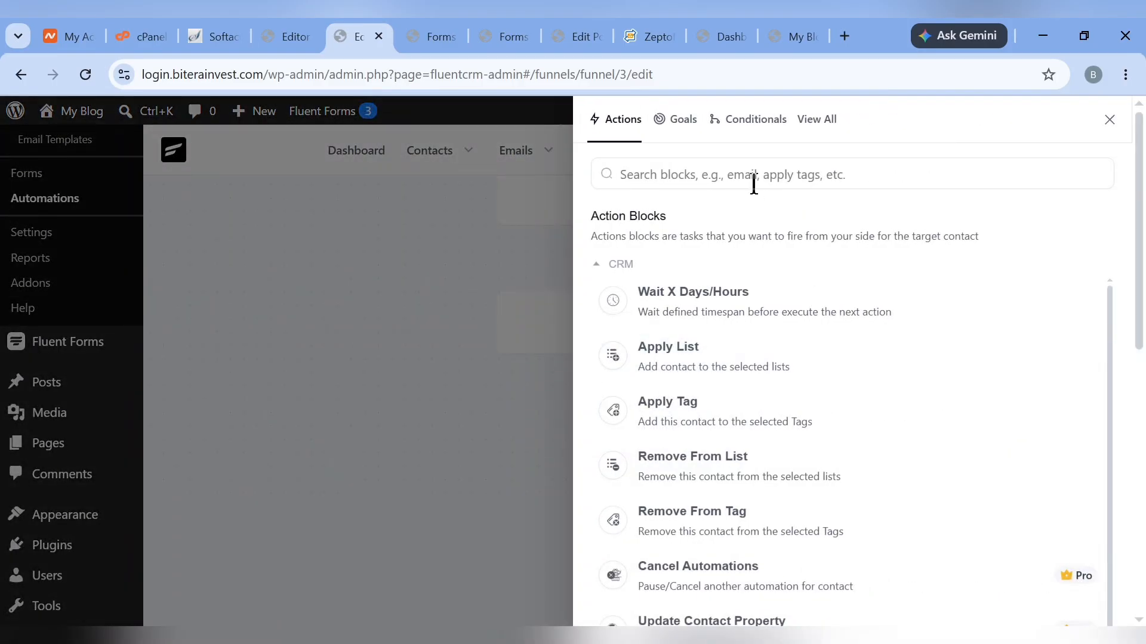
pyautogui.write('email')
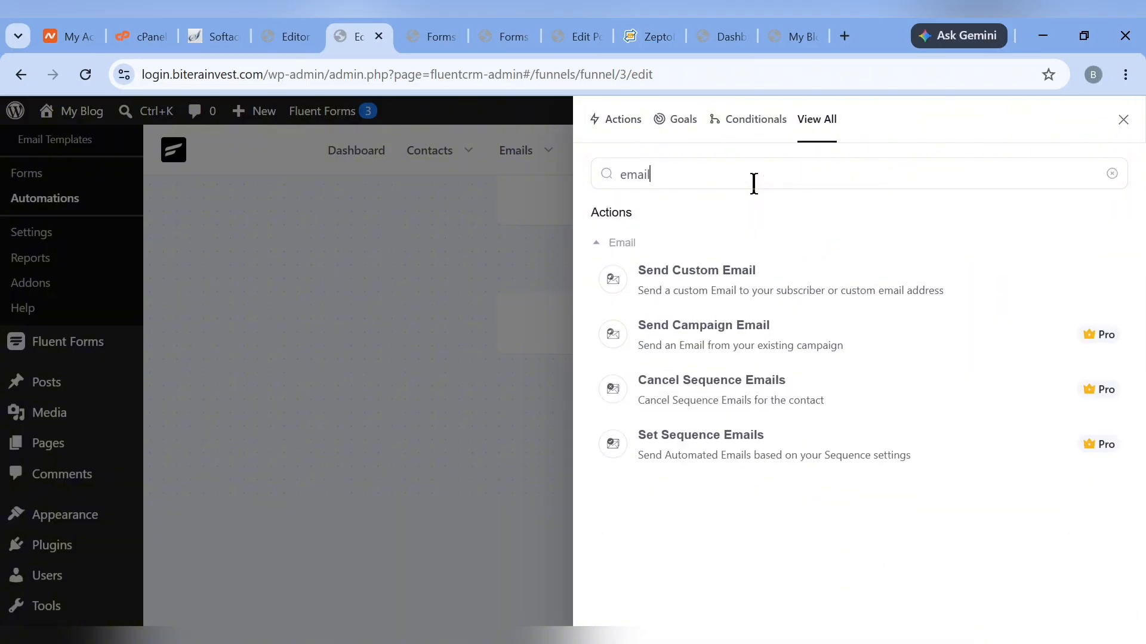
pyautogui.click(742, 307)
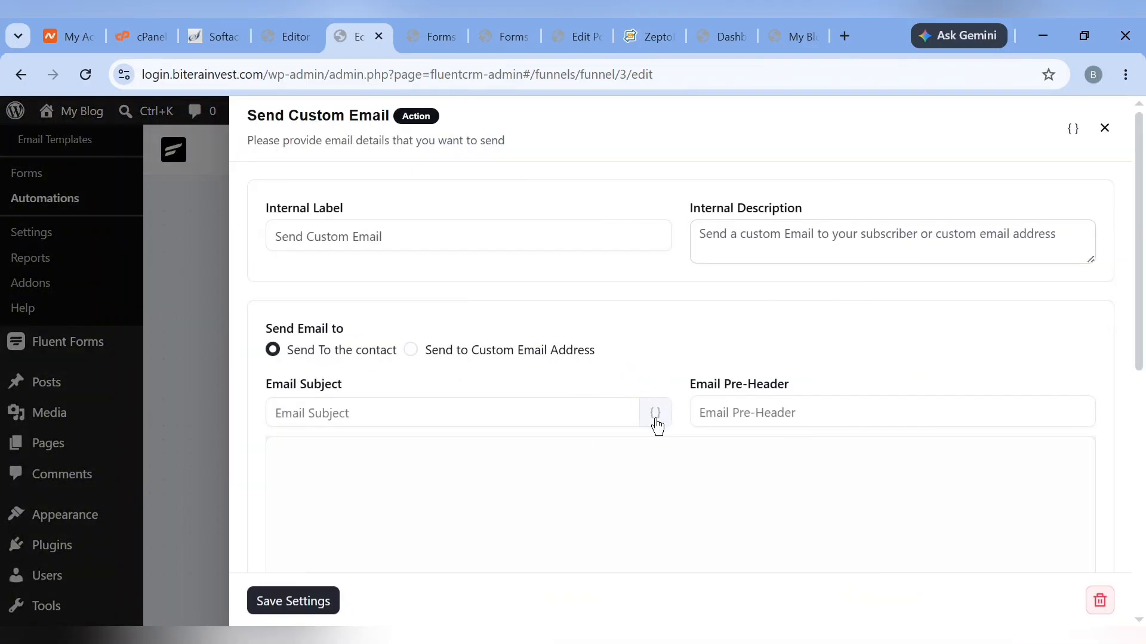
pyautogui.click(656, 420)
pyautogui.click(382, 186)
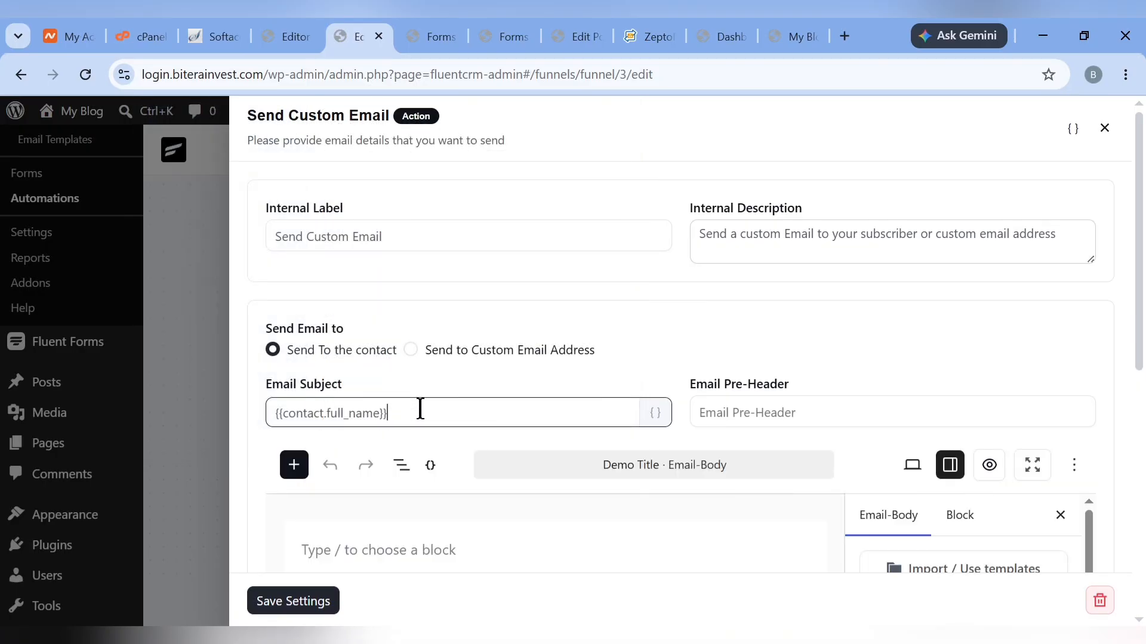
pyautogui.write('Welcome')
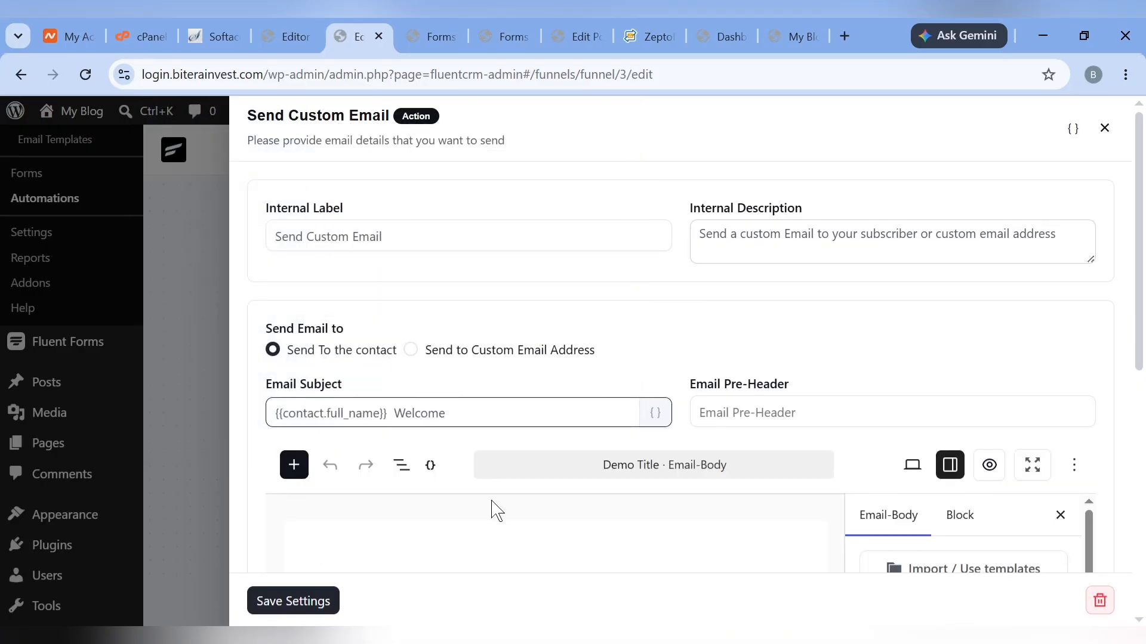
# Give the email body paragraph the dark Foreground colour, type 'WELCOME', and save the step
pyautogui.scroll(-2, 496, 511)
pyautogui.click(519, 459)
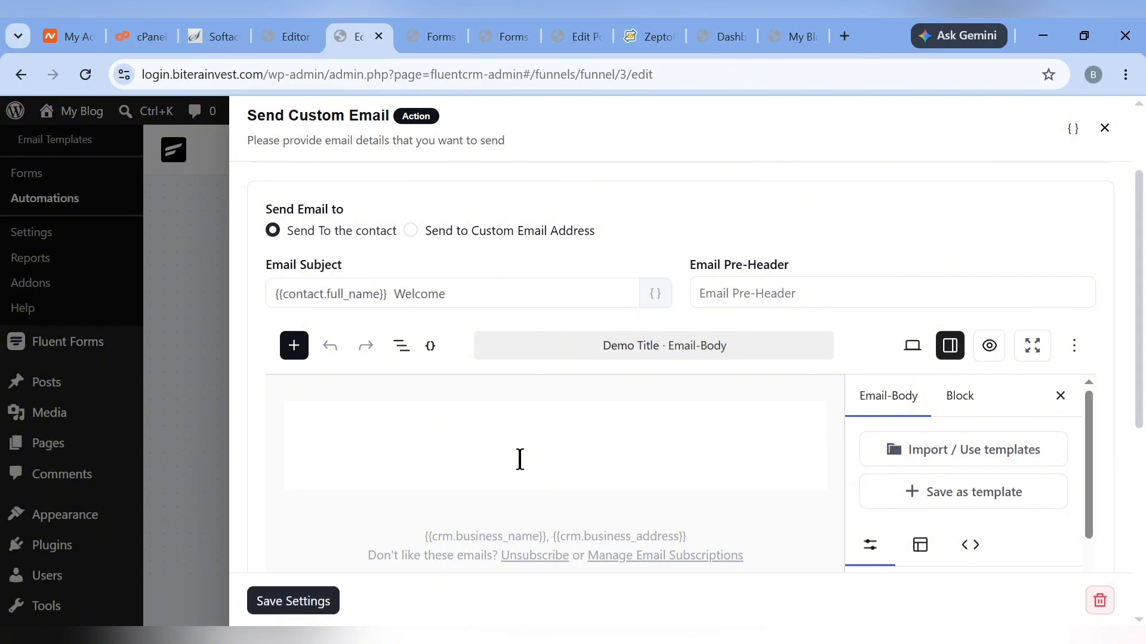
pyautogui.click(830, 427)
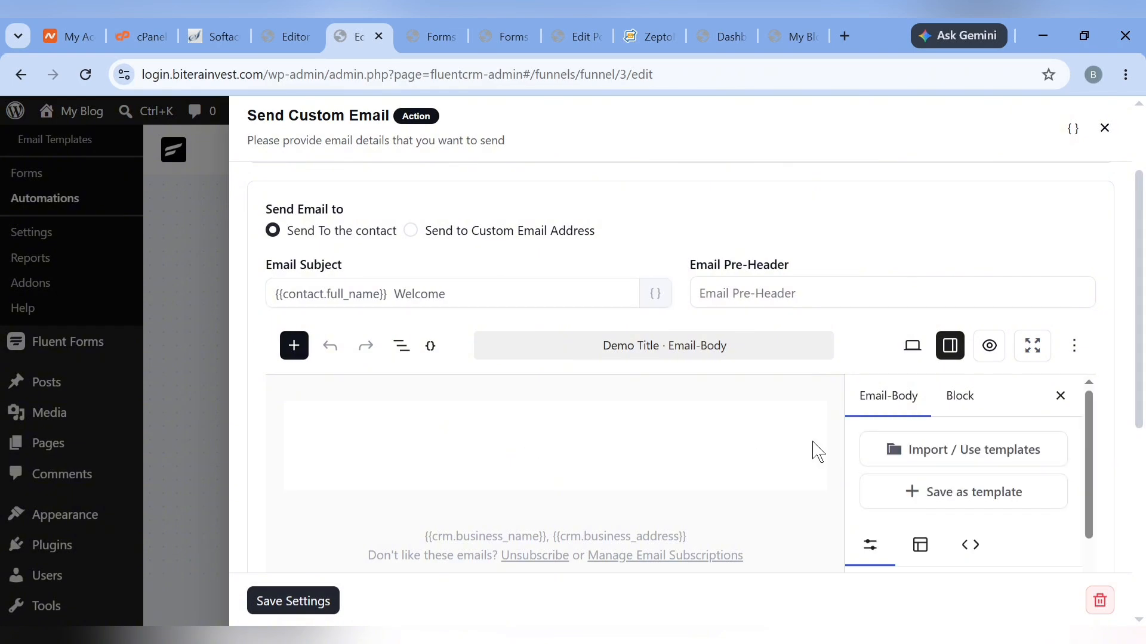
pyautogui.click(740, 442)
pyautogui.scroll(-3, 739, 440)
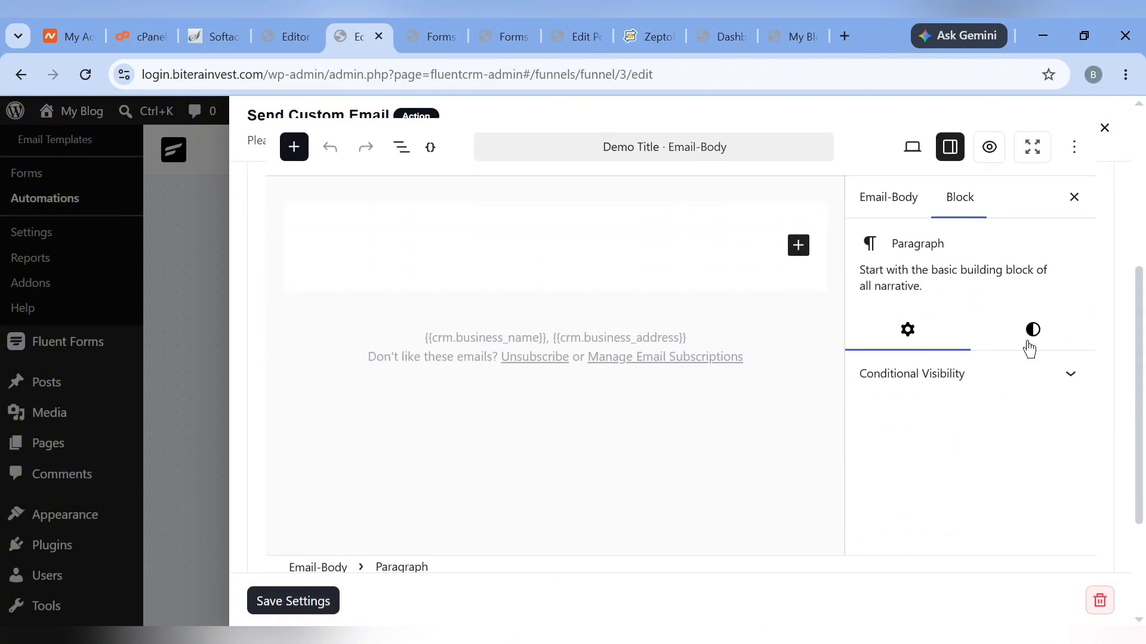
pyautogui.click(1029, 347)
pyautogui.click(904, 416)
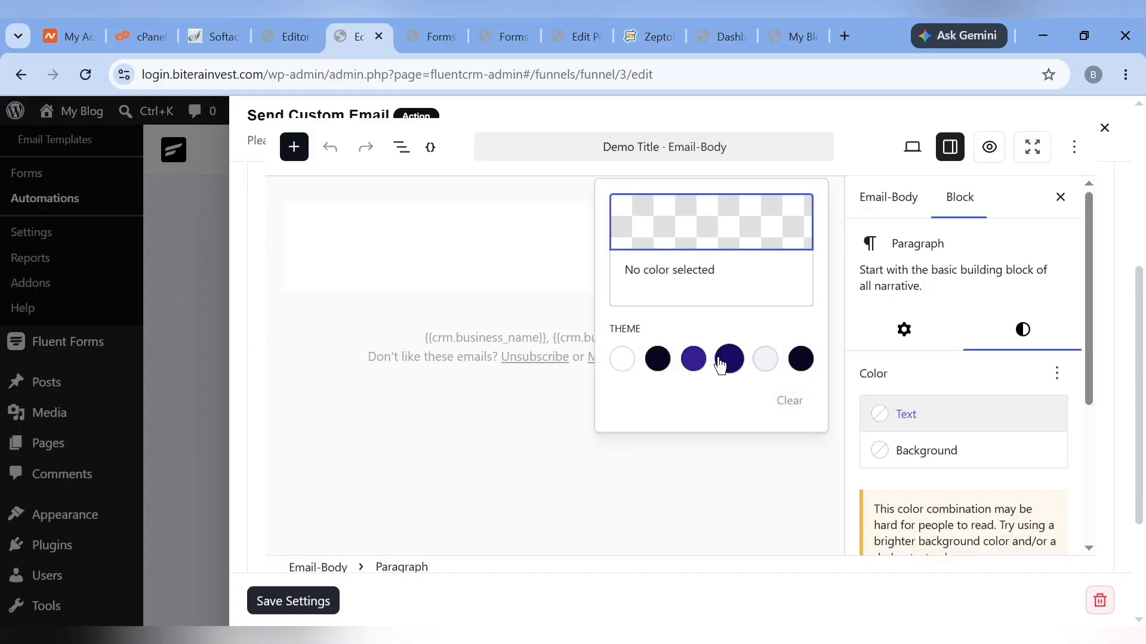
pyautogui.click(657, 359)
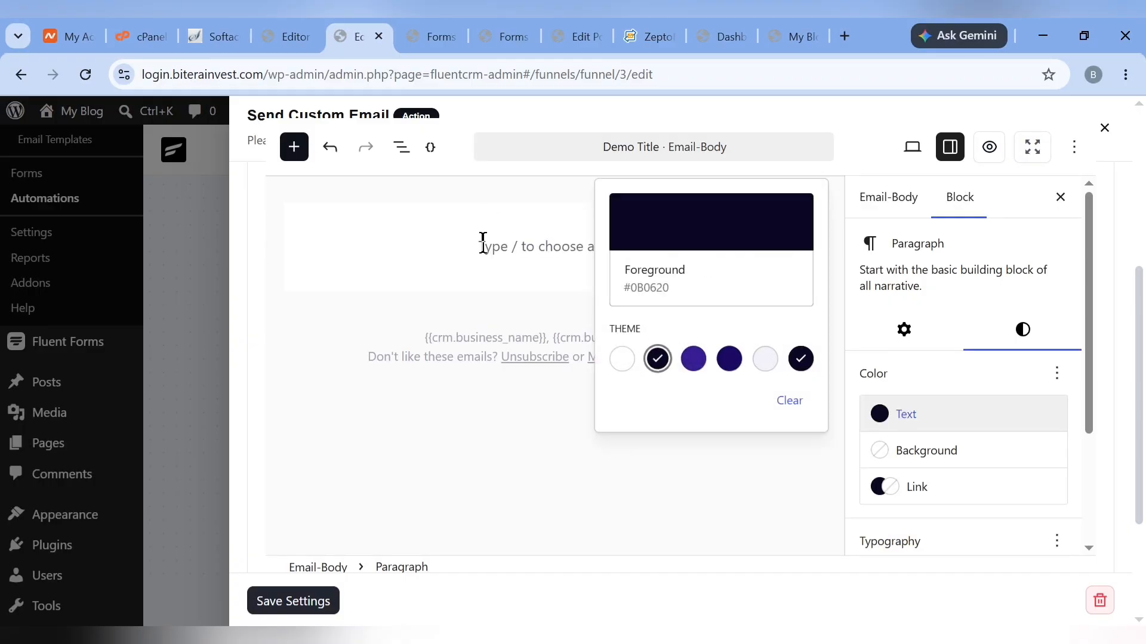
pyautogui.click(482, 245)
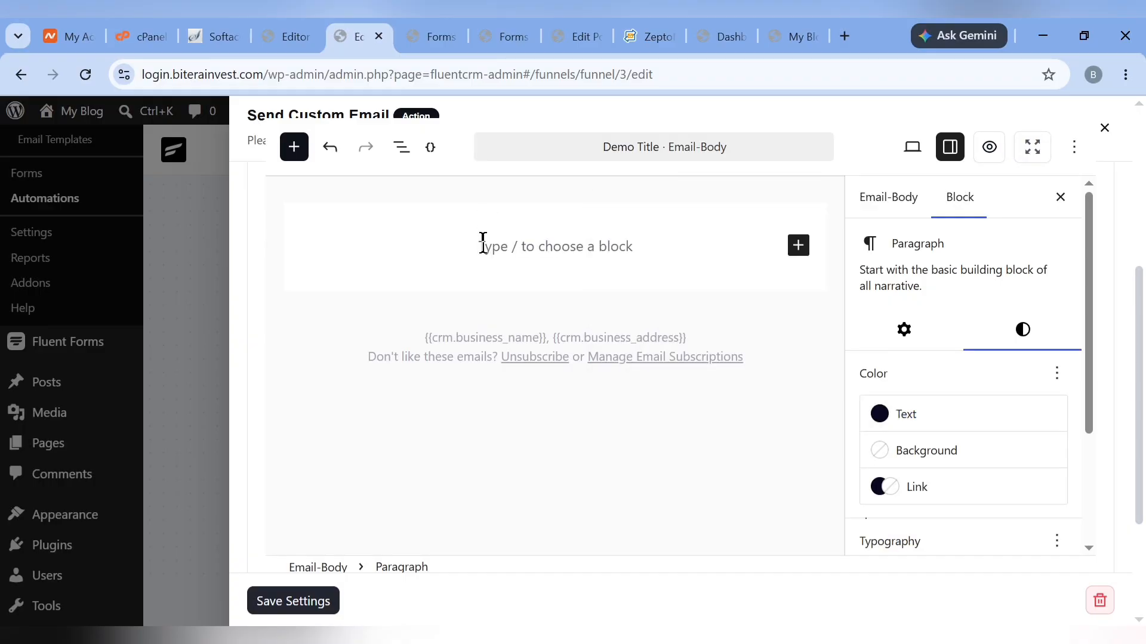
pyautogui.write('WELCOME')
pyautogui.scroll(-3, 482, 245)
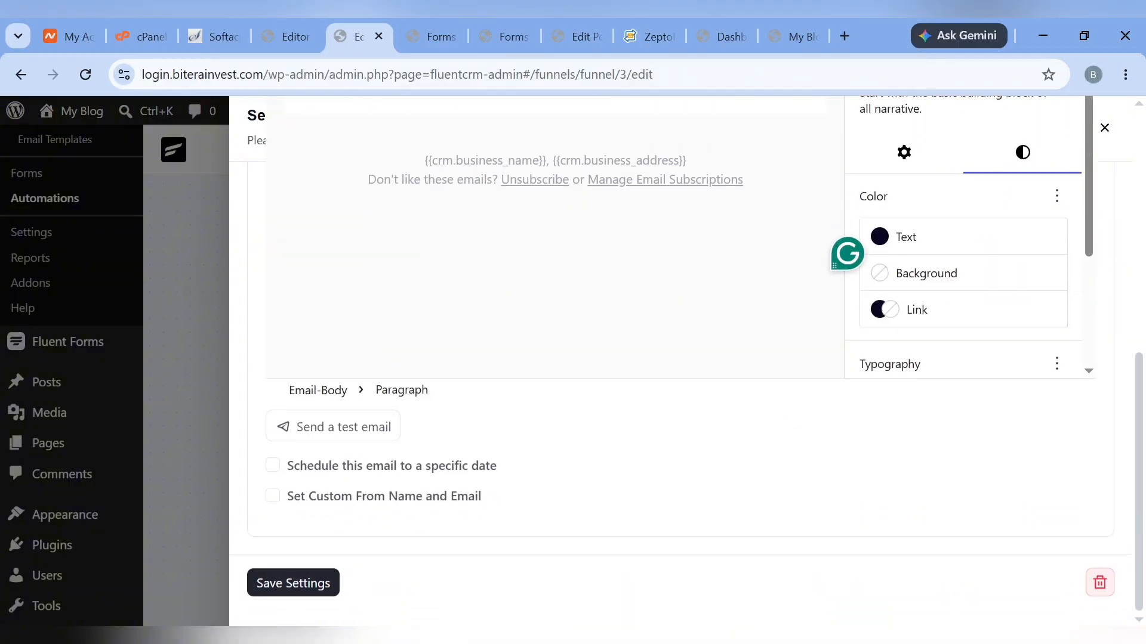
pyautogui.click(284, 588)
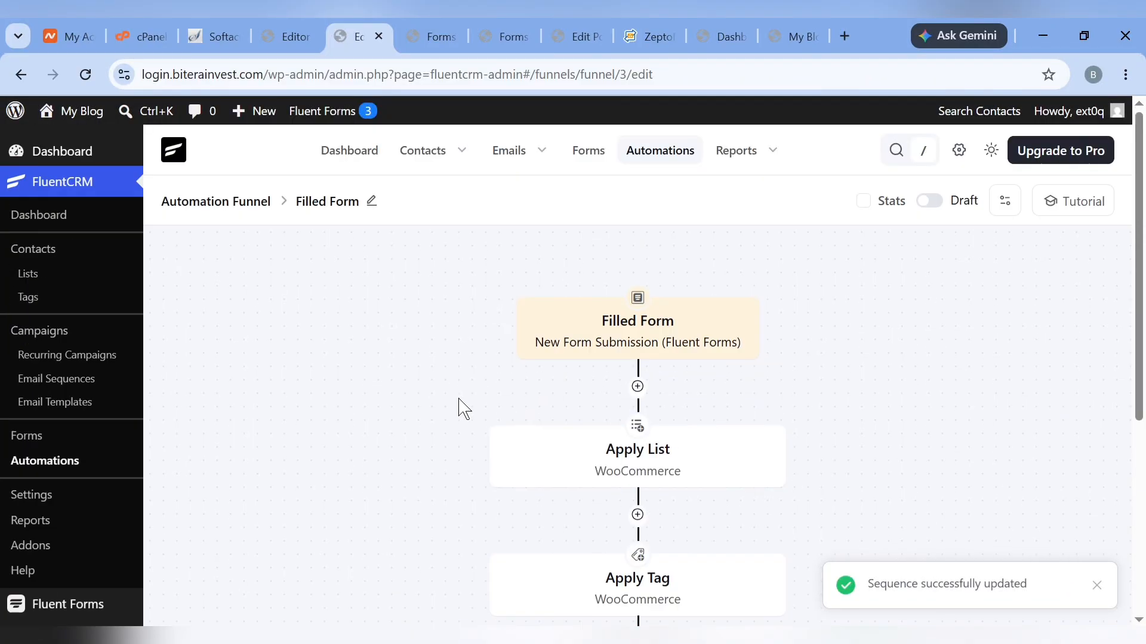
# Publish the Filled Form funnel
pyautogui.click(928, 201)
pyautogui.click(934, 212)
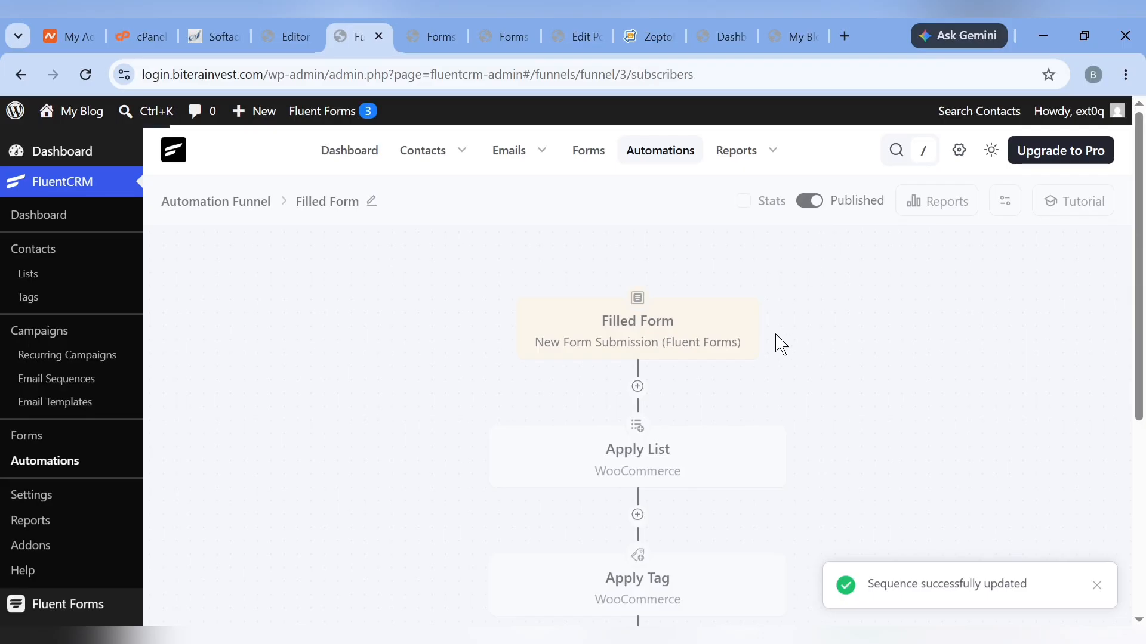
pyautogui.moveTo(424, 152)
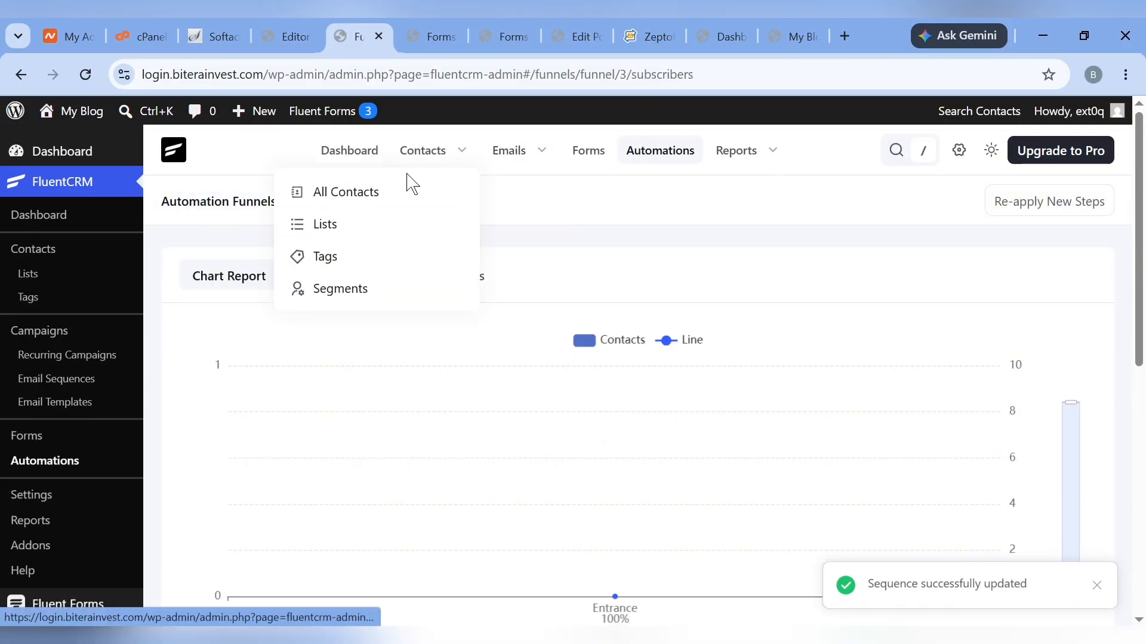
# Open the test contact's profile from All Contacts
pyautogui.click(365, 189)
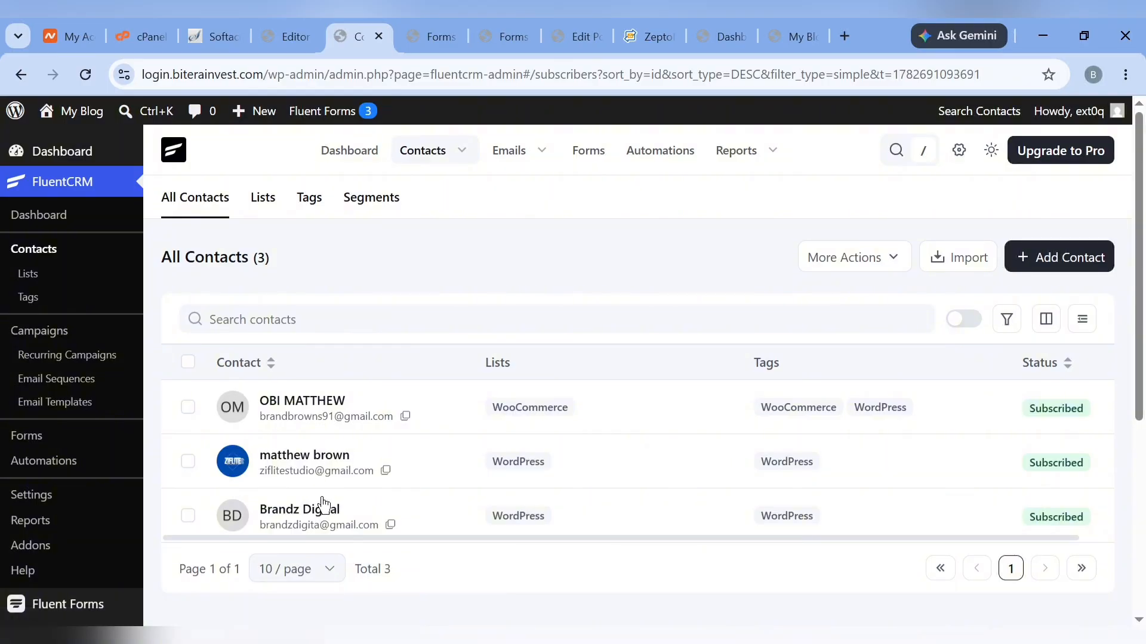
pyautogui.click(302, 415)
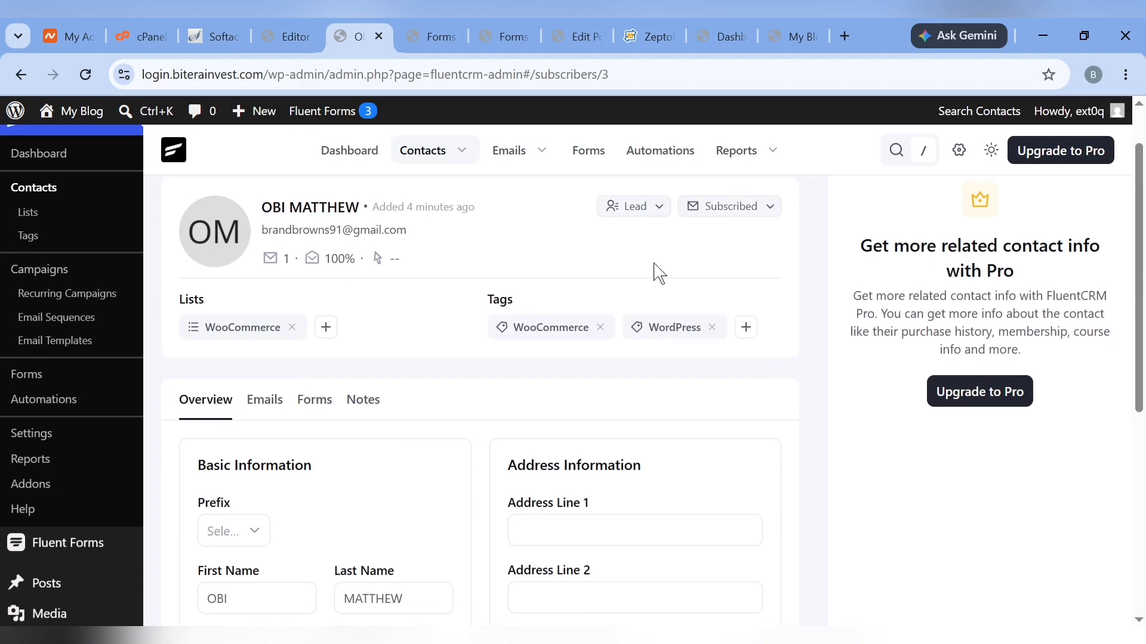
pyautogui.click(764, 210)
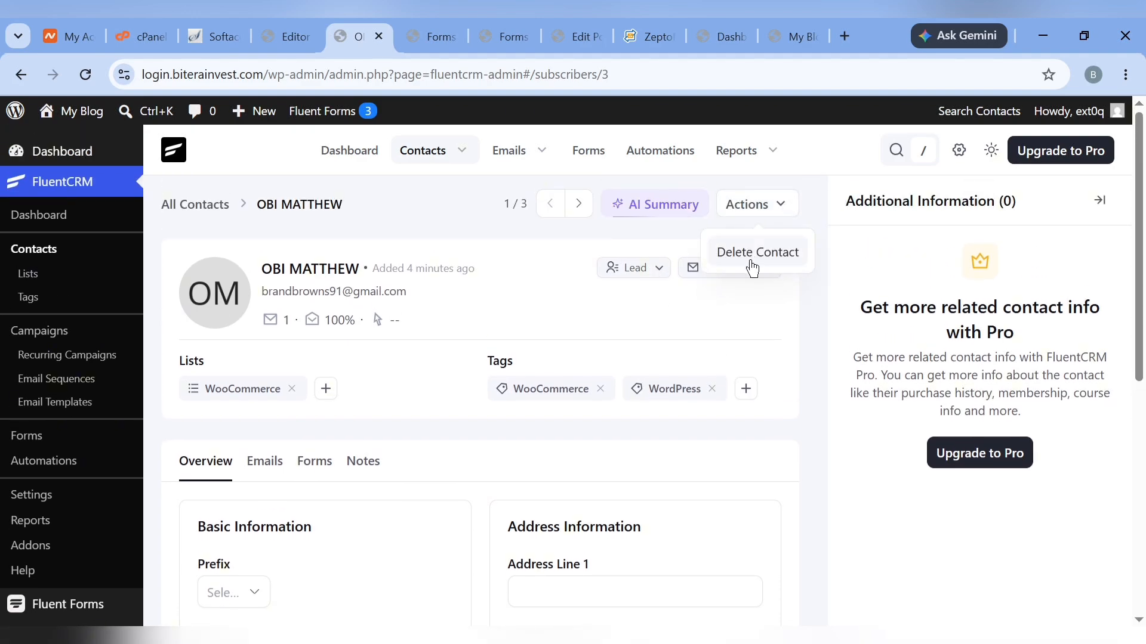
pyautogui.scroll(-6, 481, 440)
pyautogui.scroll(6, 481, 440)
# Remove the WooCommerce and WordPress tags and the WooCommerce list from the contact
pyautogui.click(600, 392)
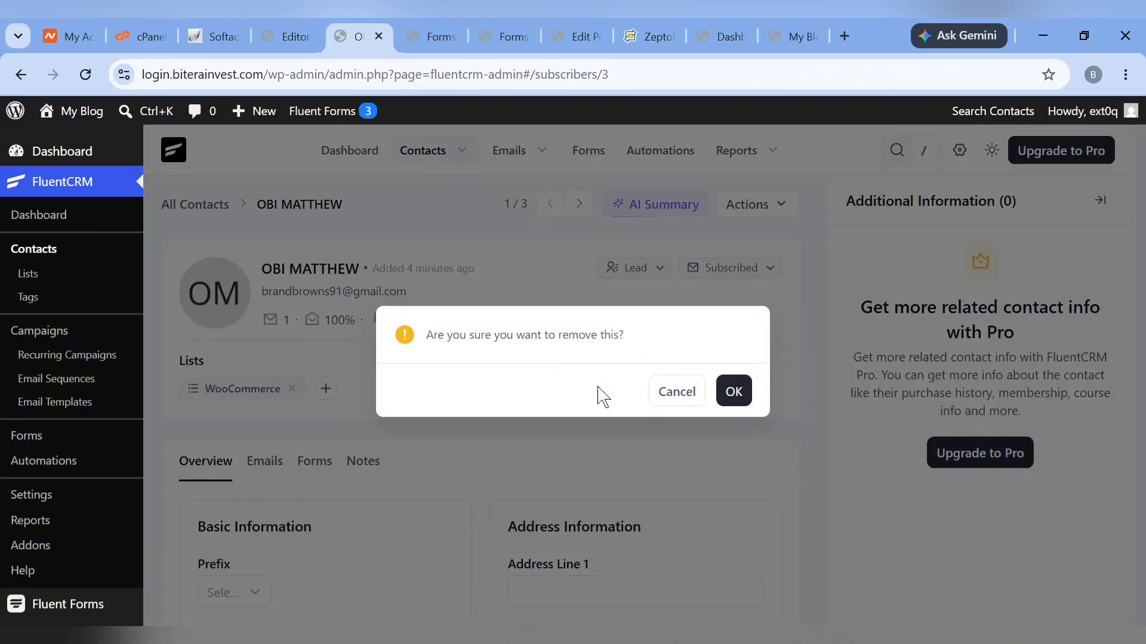
pyautogui.click(736, 389)
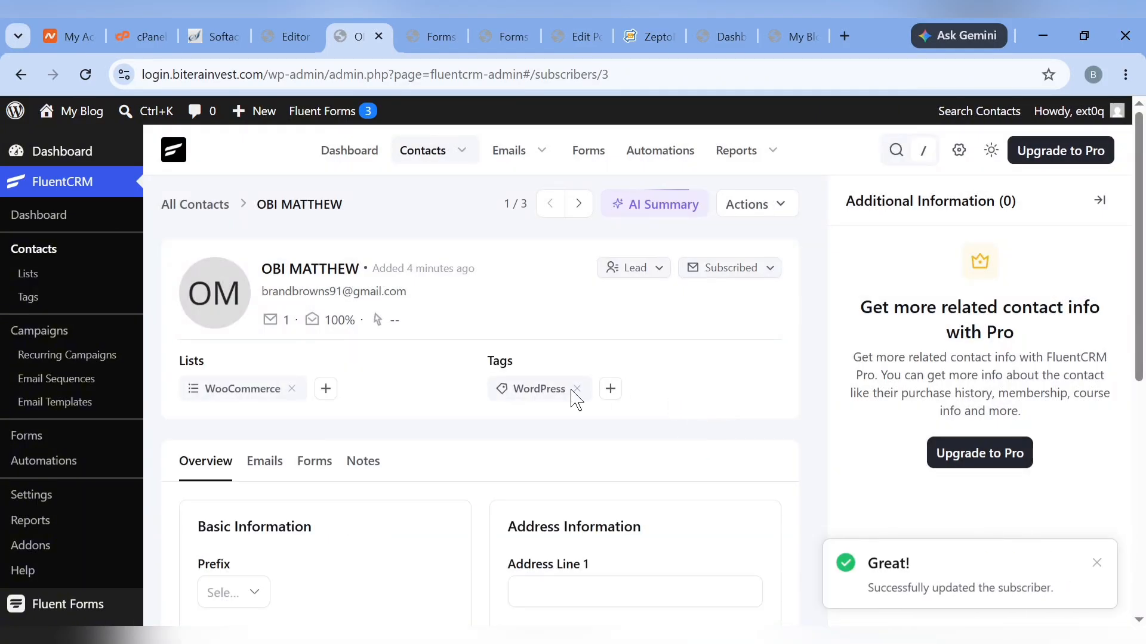
pyautogui.click(581, 393)
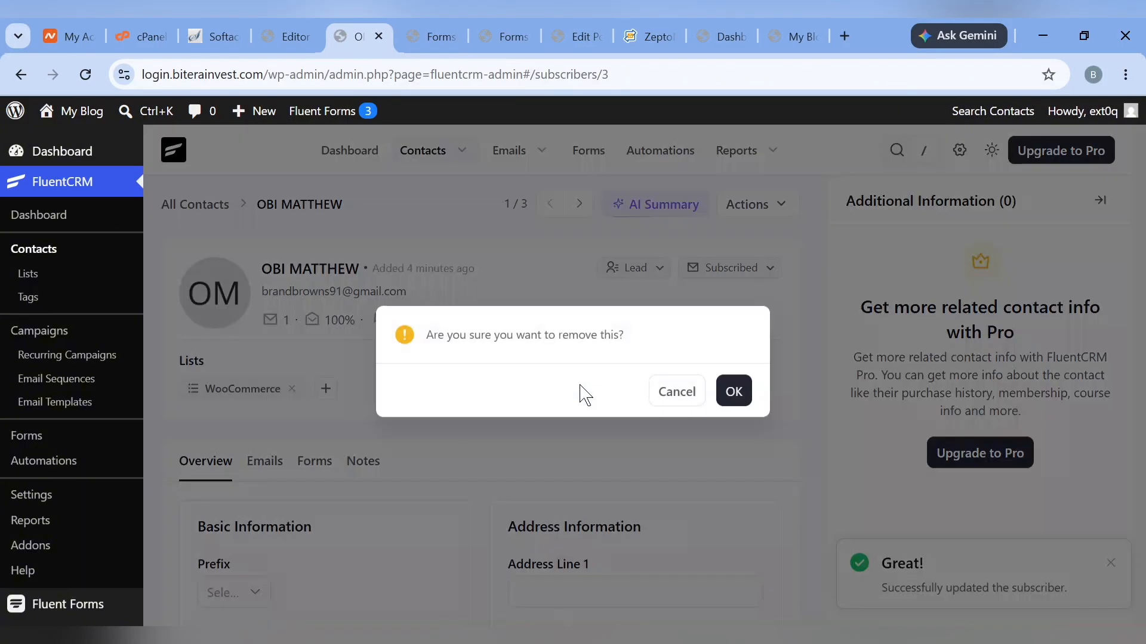
pyautogui.click(733, 392)
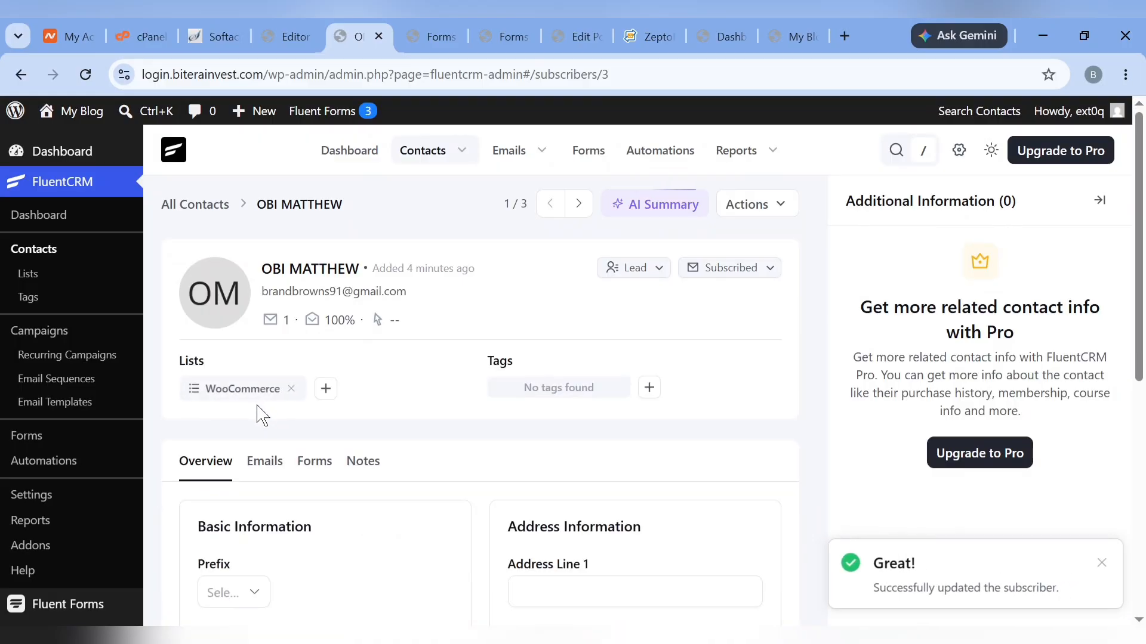
pyautogui.click(296, 389)
pyautogui.click(734, 389)
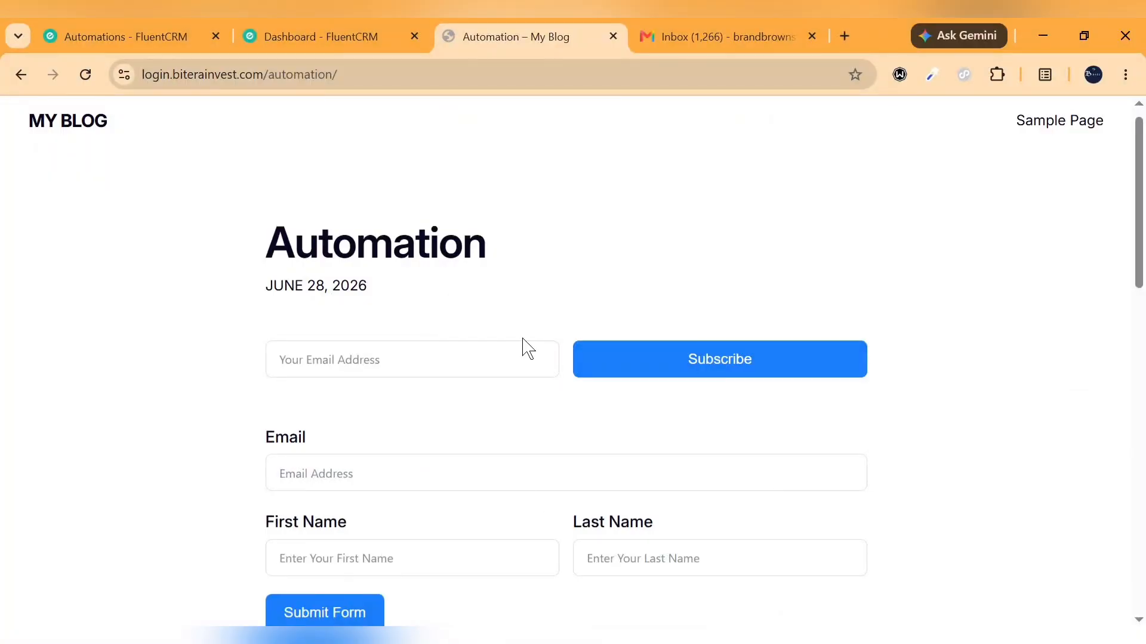
pyautogui.scroll(-3, 417, 483)
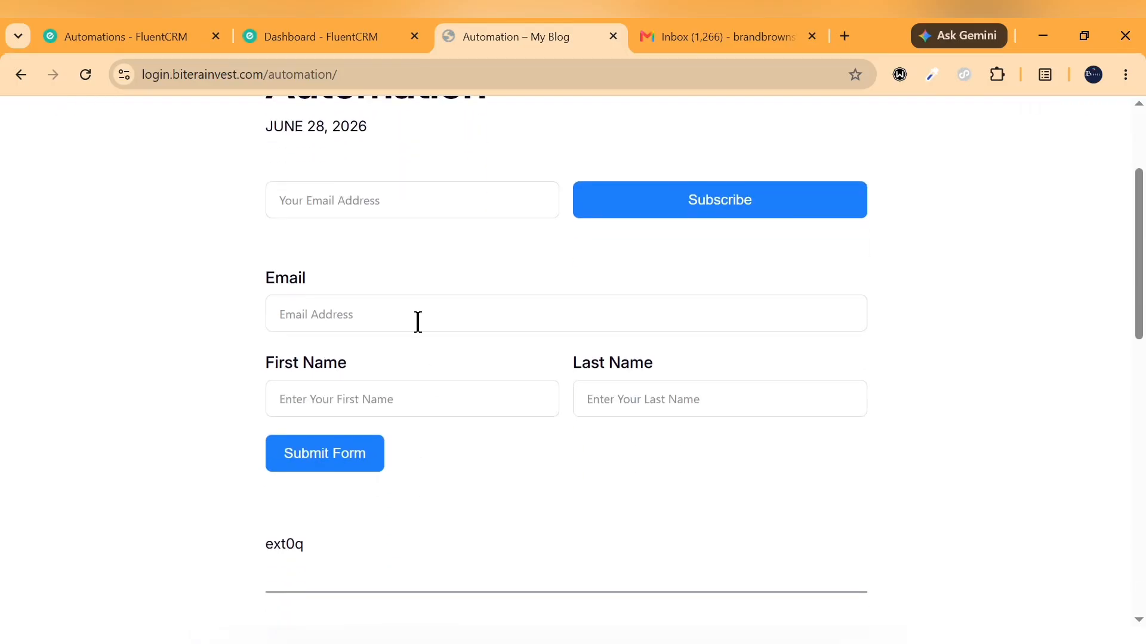
# Autofill the Automation page form with the contact's saved email and name, submit it, then go to Gmail
pyautogui.click(418, 322)
pyautogui.click(434, 358)
pyautogui.click(328, 454)
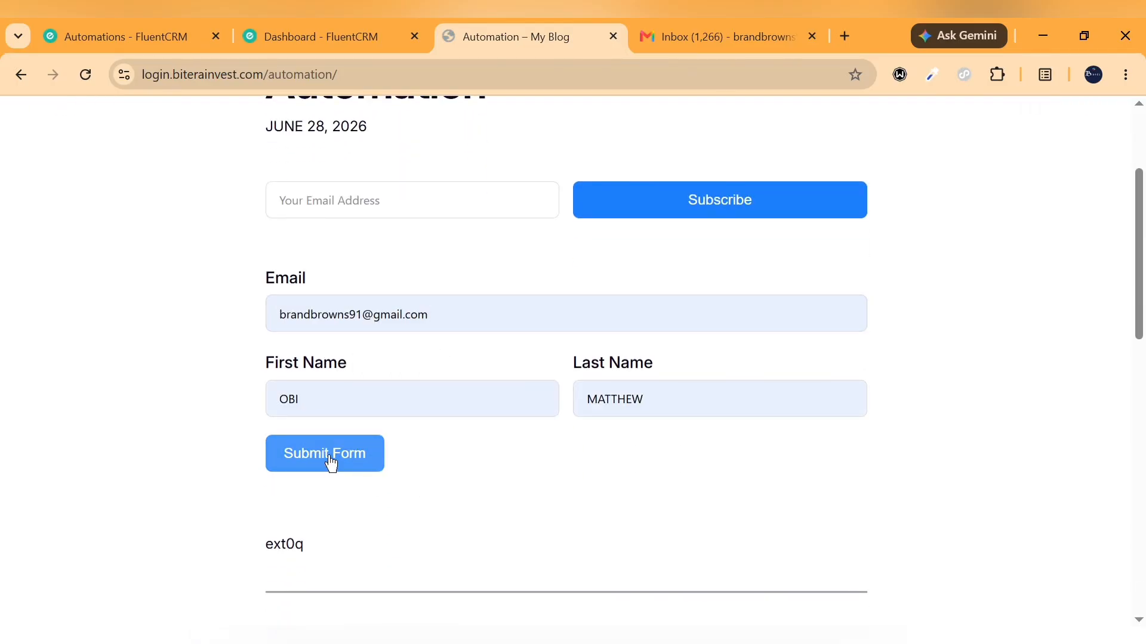
pyautogui.click(740, 33)
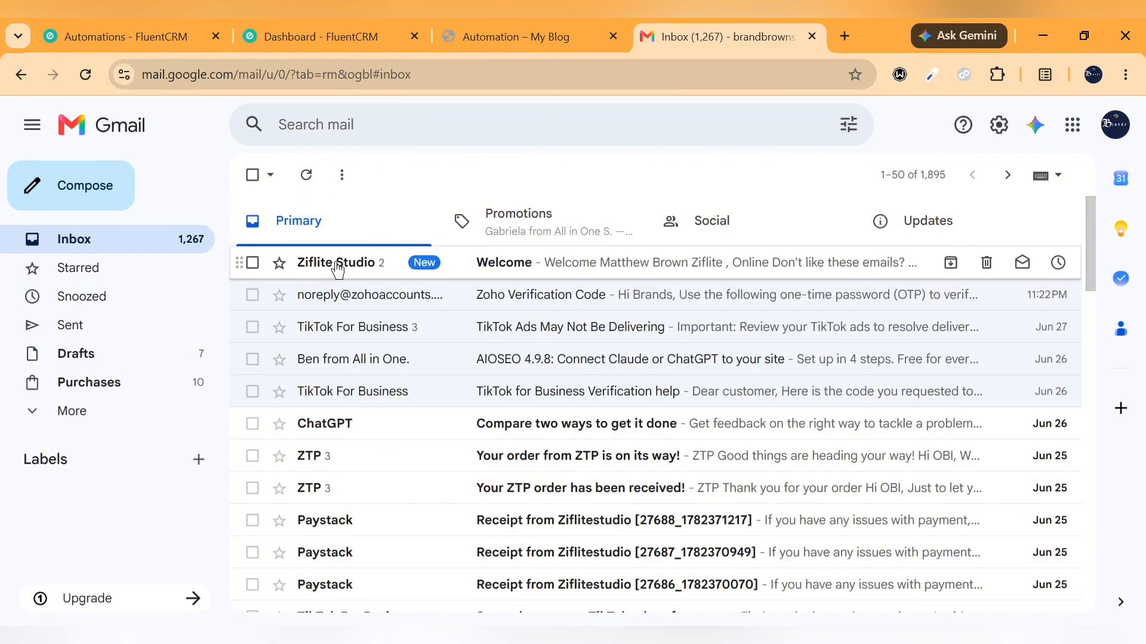
# Open the Ziflite Studio Welcome email and expand its newest message's trimmed body
pyautogui.click(351, 263)
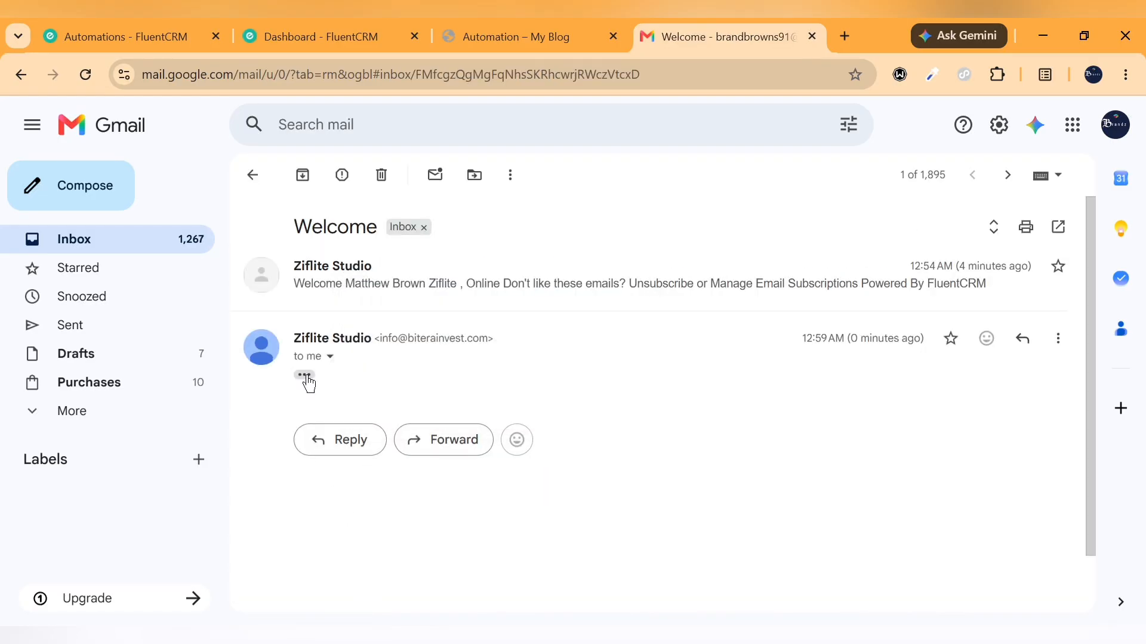
pyautogui.click(305, 376)
pyautogui.scroll(-3, 501, 409)
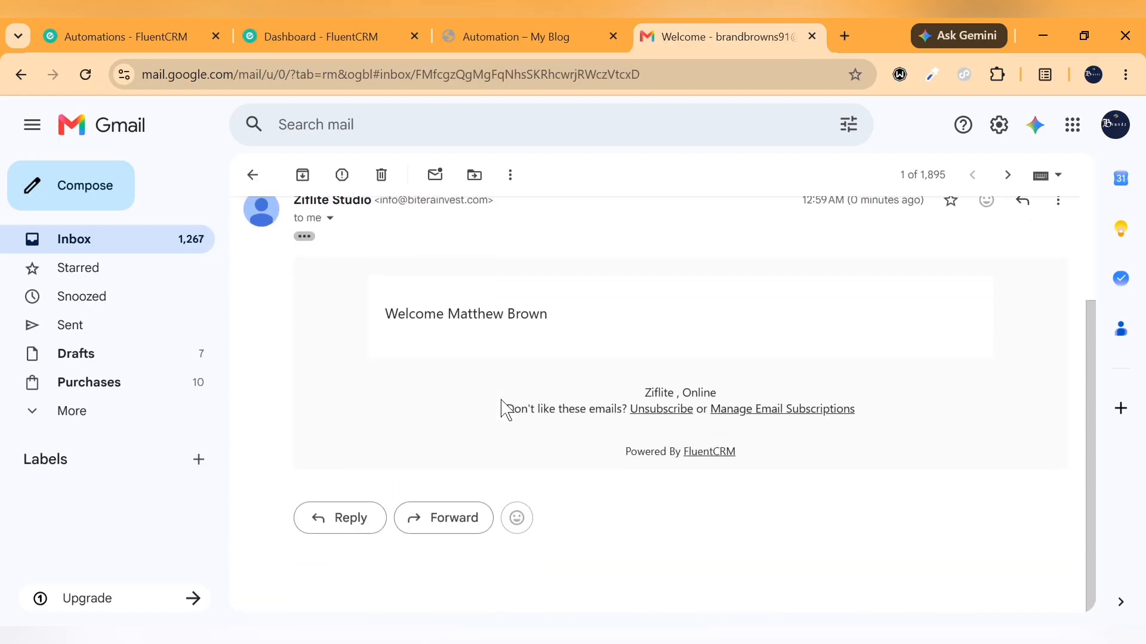